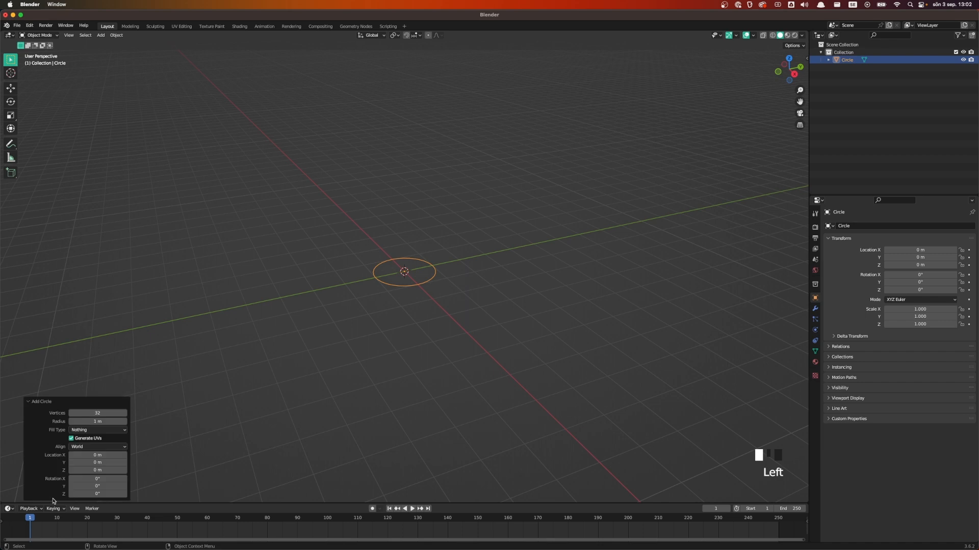
- Set the new circle's vertex count to 24
{"action": "left_click", "coordinate": [110, 414]}
{"action": "type", "text": "2"}
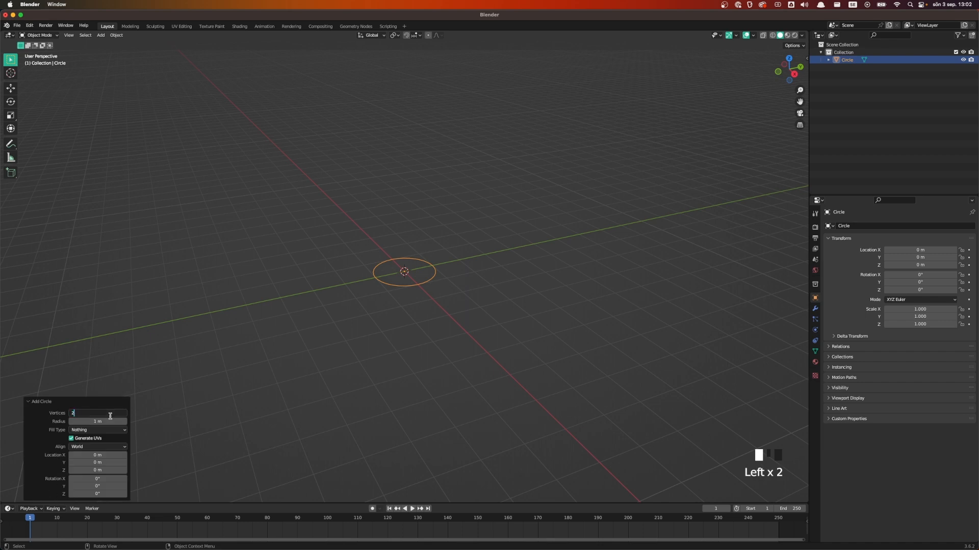
{"action": "type", "text": "4"}
- Fill the circle with a single face in Edit Mode, working in top view
{"action": "key", "text": "Tab"}
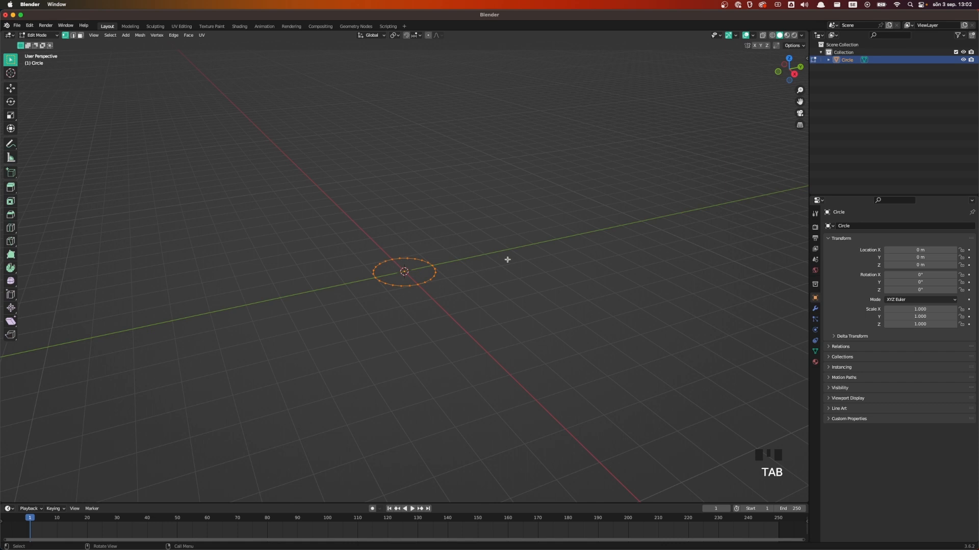
{"action": "key", "text": "grave"}
{"action": "left_click", "coordinate": [507, 214]}
{"action": "scroll", "coordinate": [460, 291], "scroll_direction": "up", "scroll_amount": 4}
{"action": "scroll", "coordinate": [474, 280], "scroll_direction": "up", "scroll_amount": 2}
{"action": "key", "text": "f"}
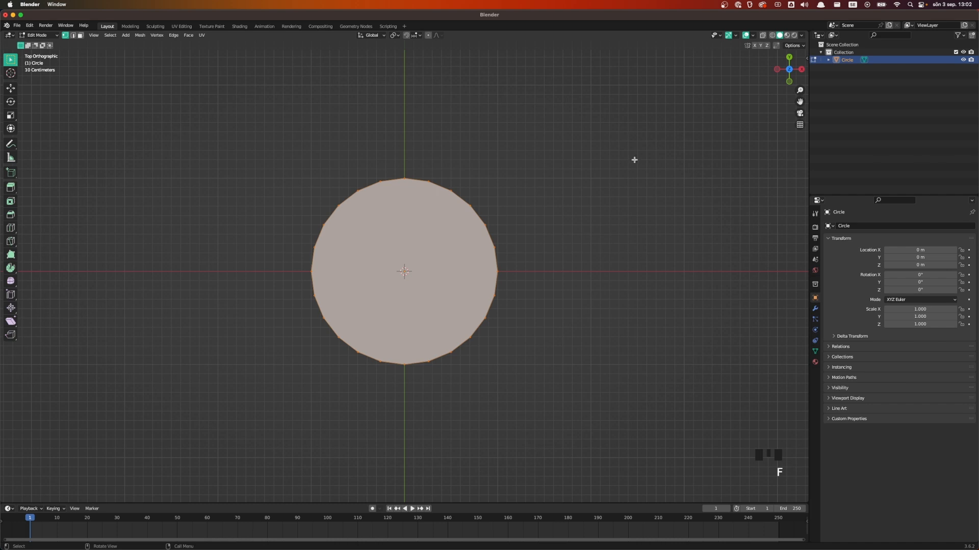
- Inset the circle's face about 0.956 m, almost to the centre, and delete the small inner face
{"action": "key", "text": "i"}
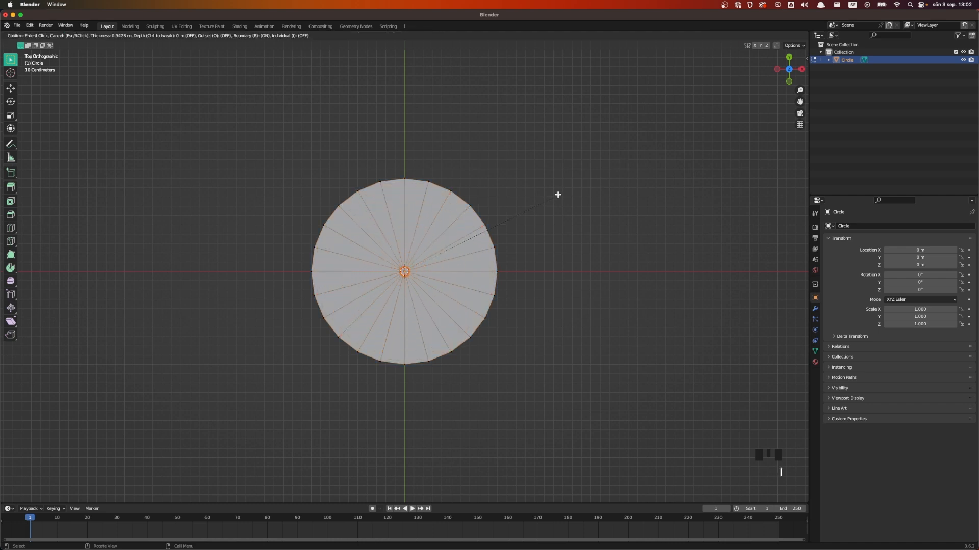
{"action": "left_click", "coordinate": [557, 194]}
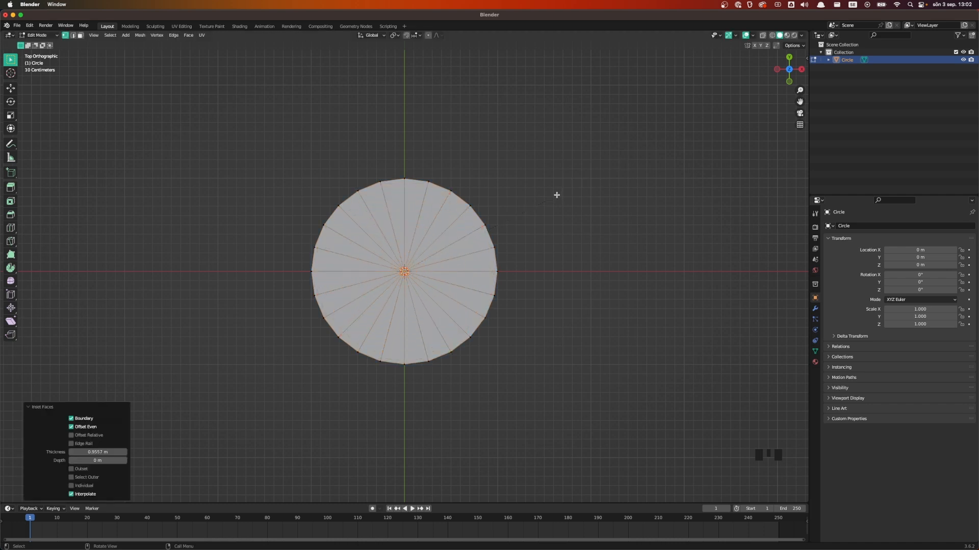
{"action": "key", "text": "x"}
{"action": "left_click", "coordinate": [508, 204]}
{"action": "scroll", "coordinate": [434, 289], "scroll_direction": "up", "scroll_amount": 1}
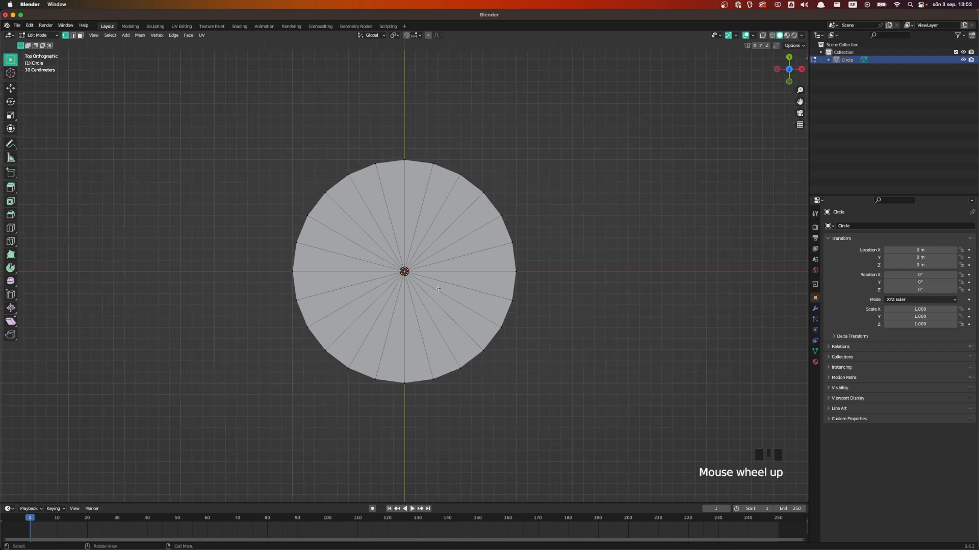
- Delete all the circle's faces except the four adjacent ones centred on the positive Y axis
{"action": "left_click", "coordinate": [80, 35]}
{"action": "left_click_drag", "start_coordinate": [460, 212], "coordinate": [513, 352]}
{"action": "left_click_drag", "start_coordinate": [357, 210], "coordinate": [307, 389], "text": "shift"}
{"action": "left_click_drag", "start_coordinate": [516, 326], "coordinate": [377, 383], "text": "shift"}
{"action": "key", "text": "x"}
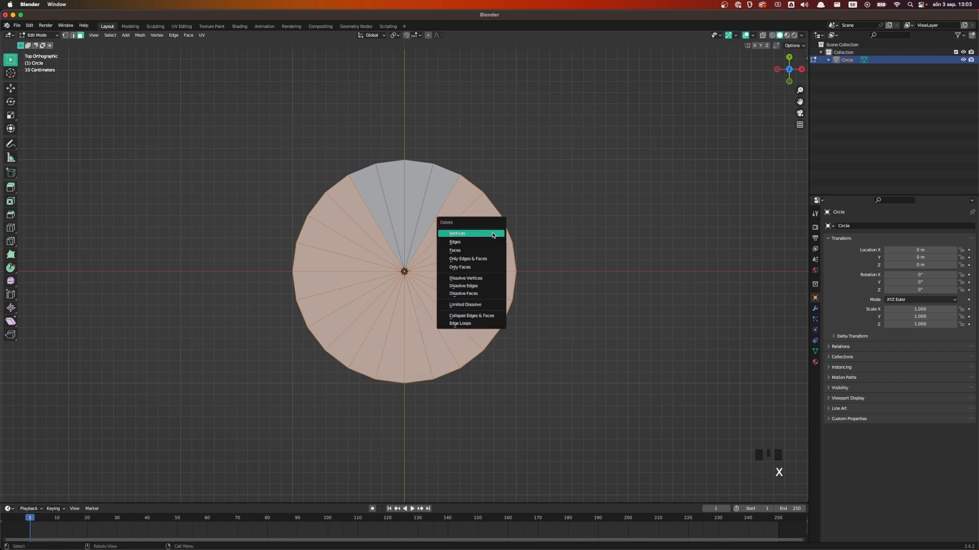
{"action": "left_click", "coordinate": [492, 235]}
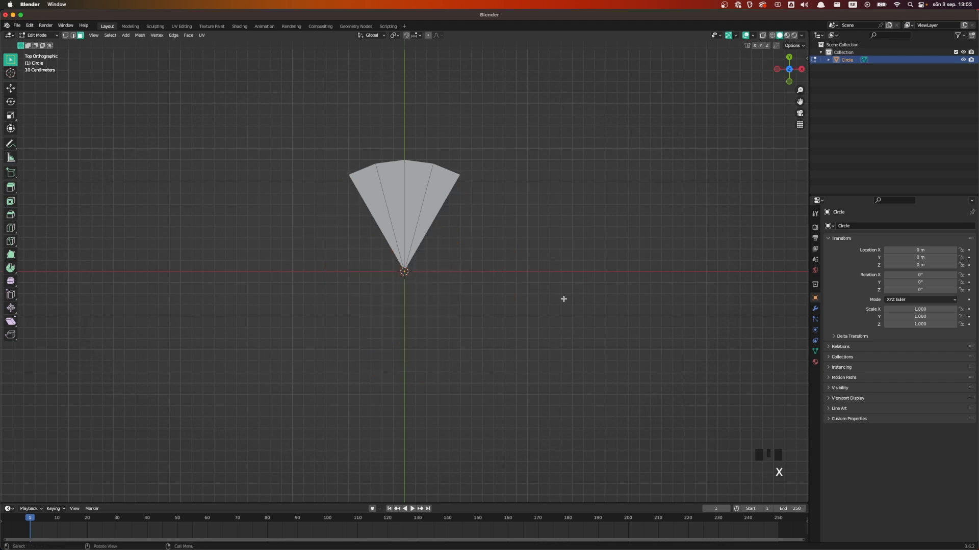
- Add three evenly spaced loop cuts across the wedge without sliding them
{"action": "scroll", "coordinate": [488, 230], "scroll_direction": "up", "scroll_amount": 2}
{"action": "key", "text": "ctrl+r"}
{"action": "scroll", "coordinate": [442, 201], "scroll_direction": "up", "scroll_amount": 1}
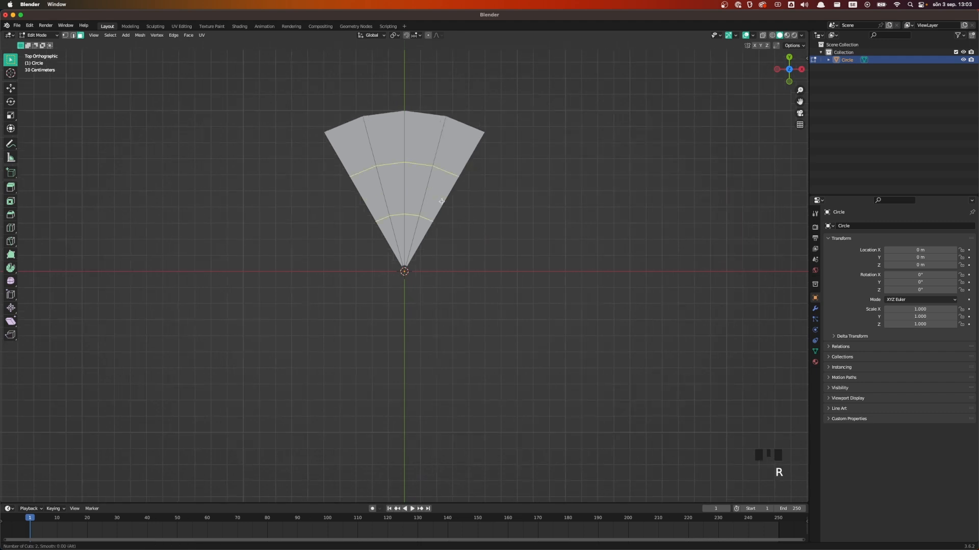
{"action": "scroll", "coordinate": [442, 202], "scroll_direction": "up", "scroll_amount": 1}
{"action": "left_click", "coordinate": [441, 202]}
{"action": "right_click", "coordinate": [442, 202]}
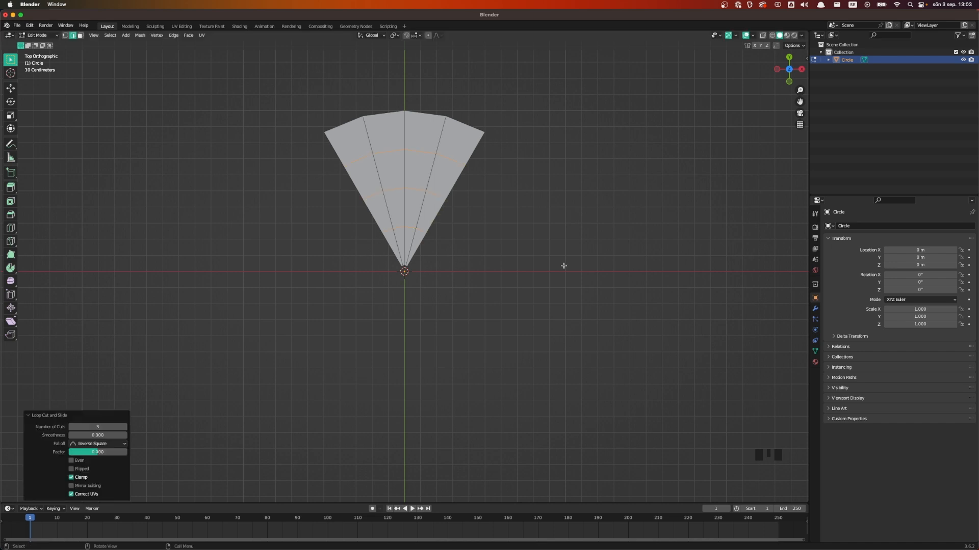
- Move the inner vertices at the wedge's narrow end down along Y to form a rounded tip
{"action": "scroll", "coordinate": [433, 271], "scroll_direction": "up", "scroll_amount": 6}
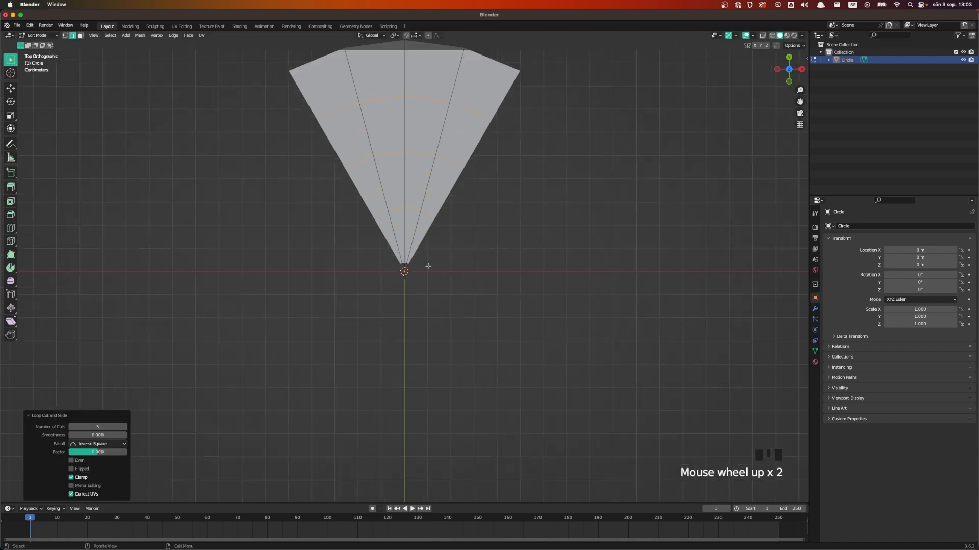
{"action": "scroll", "coordinate": [407, 261], "scroll_direction": "up", "scroll_amount": 3}
{"action": "left_click", "coordinate": [65, 35]}
{"action": "double_click", "coordinate": [396, 239]}
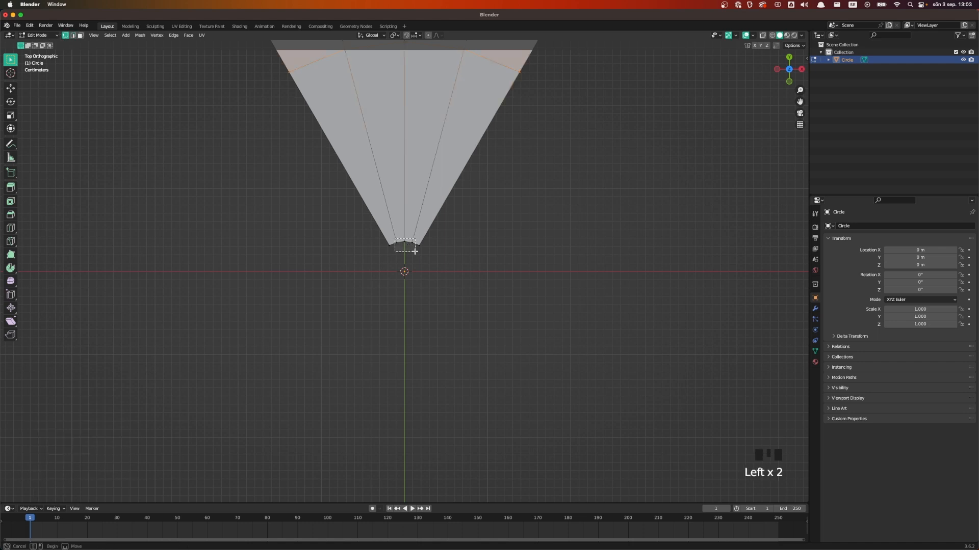
{"action": "key", "text": "g"}
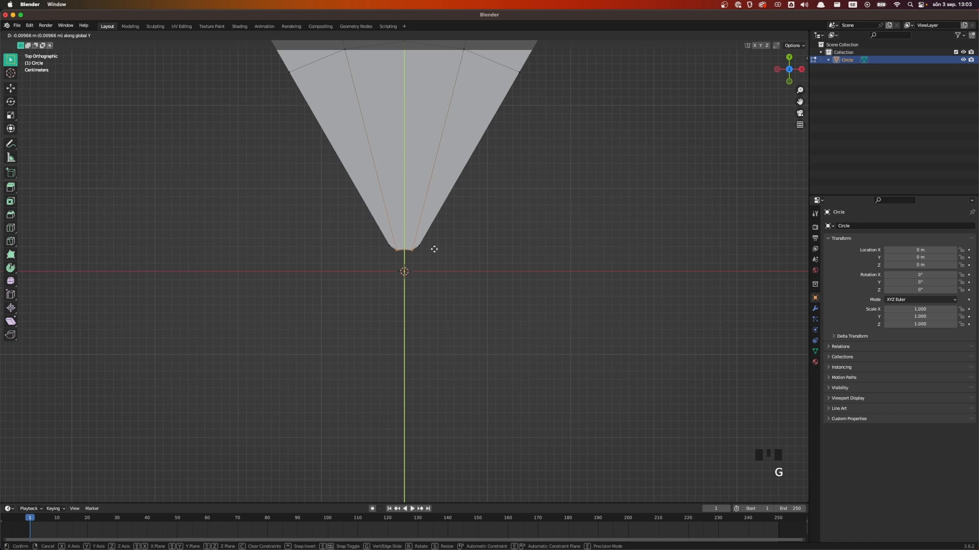
{"action": "left_click", "coordinate": [434, 250]}
{"action": "left_click", "coordinate": [403, 255]}
{"action": "key", "text": "g"}
{"action": "left_click", "coordinate": [405, 256]}
{"action": "left_click", "coordinate": [518, 284]}
{"action": "scroll", "coordinate": [518, 284], "scroll_direction": "down", "scroll_amount": 5}
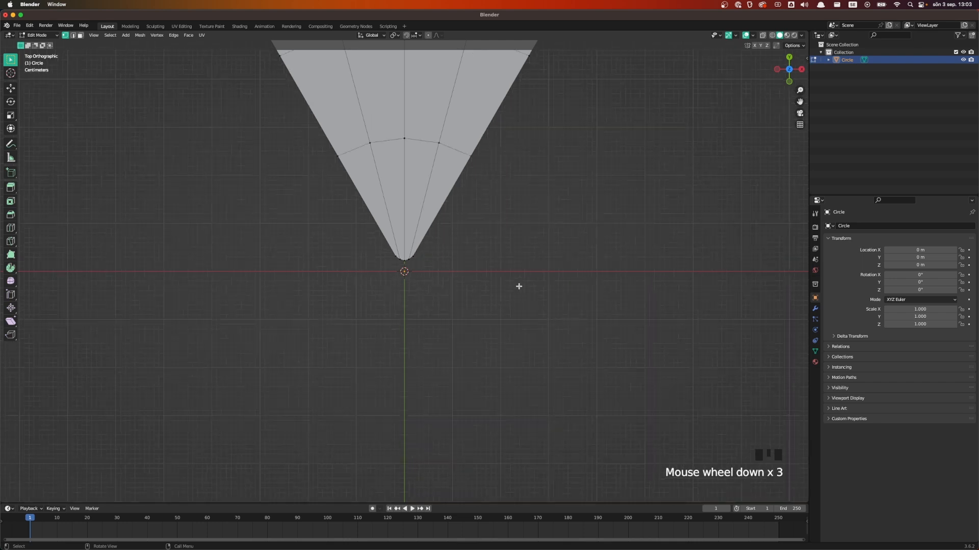
- Extrude the whole wedge upward about 0.08 m to give the slice thickness
{"action": "middle_click_drag", "start_coordinate": [553, 344], "coordinate": [525, 273]}
{"action": "key", "text": "a"}
{"action": "key", "text": "e"}
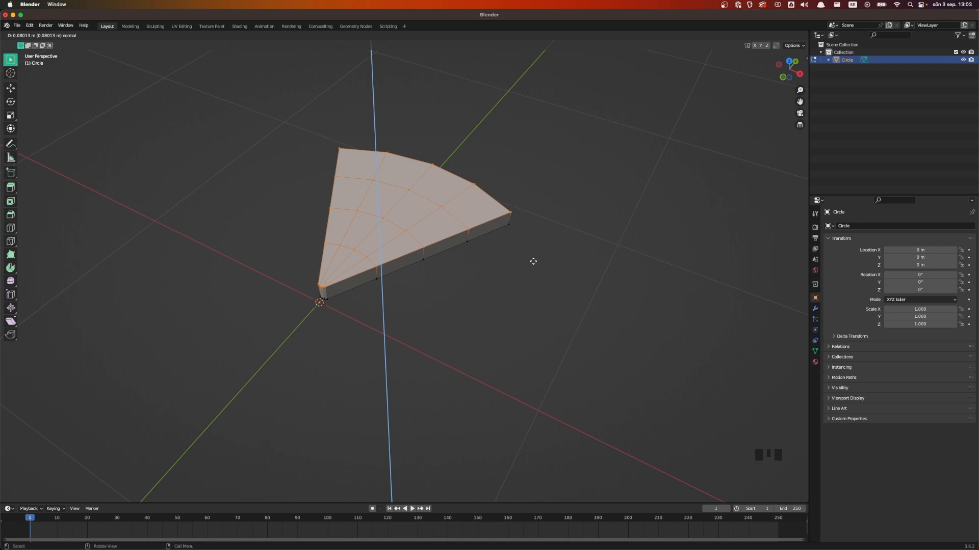
{"action": "left_click", "coordinate": [533, 262]}
{"action": "middle_click_drag", "start_coordinate": [530, 262], "coordinate": [487, 275], "text": "shift"}
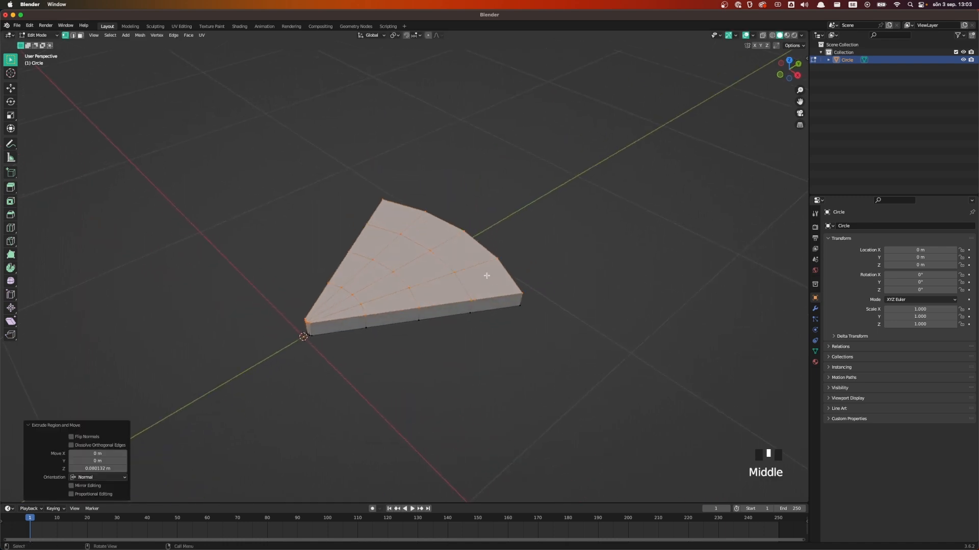
- Extrude the four outermost top faces upward about 0.1 m to form the crust
{"action": "key", "text": "3"}
{"action": "left_click", "coordinate": [499, 282]}
{"action": "left_click", "coordinate": [482, 255], "text": "shift"}
{"action": "left_click", "coordinate": [443, 239], "text": "shift"}
{"action": "left_click", "coordinate": [396, 217], "text": "shift"}
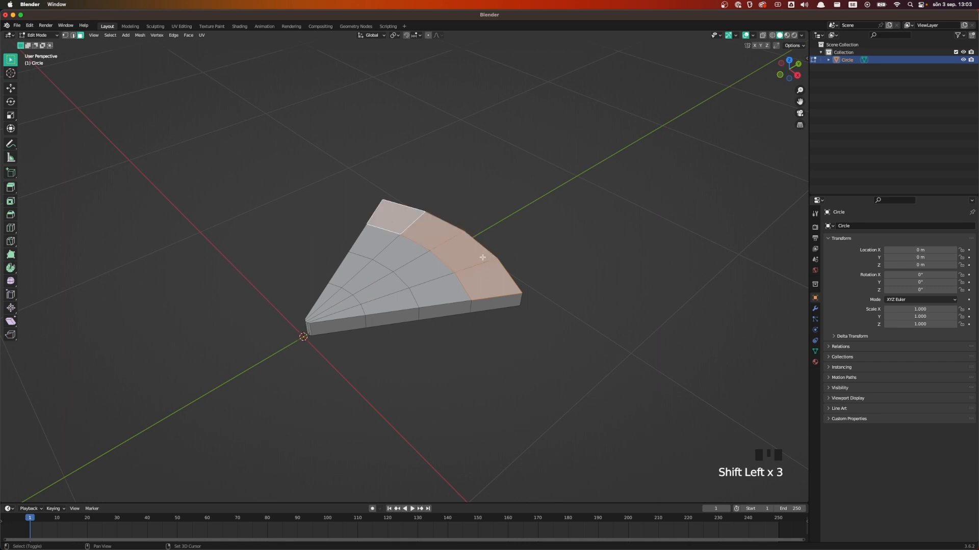
{"action": "key", "text": "e"}
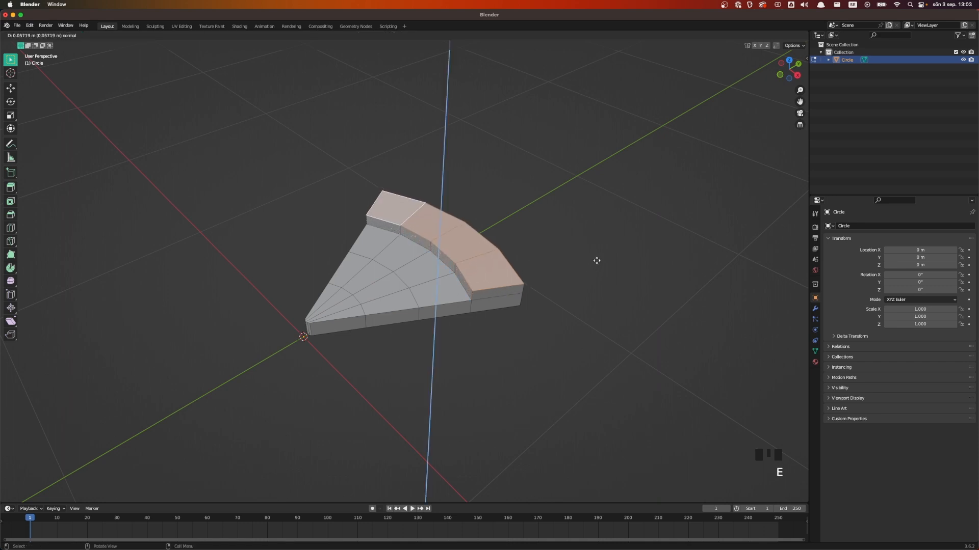
{"action": "left_click", "coordinate": [598, 253]}
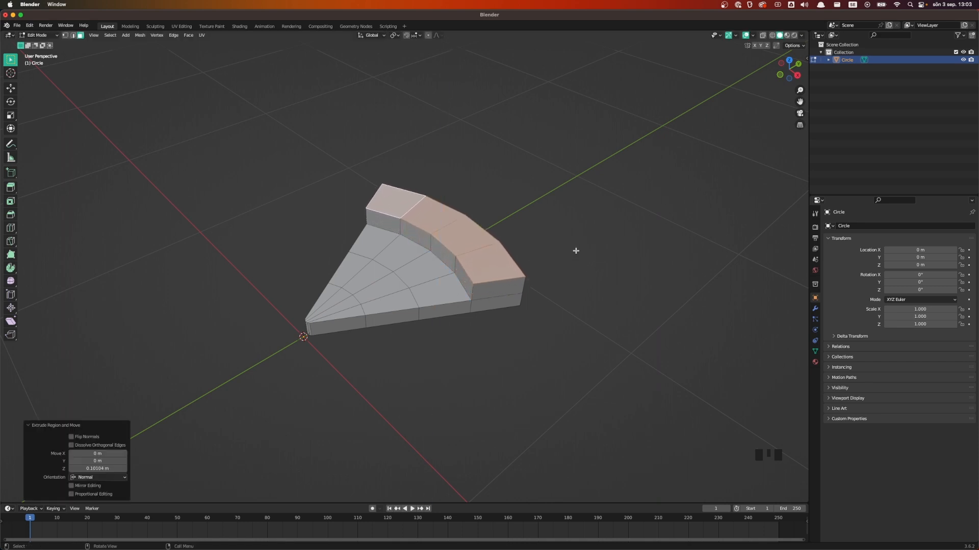
- Bevel the crust's inner and outer upper edges about 0.07 m with one segment
{"action": "left_click", "coordinate": [73, 35]}
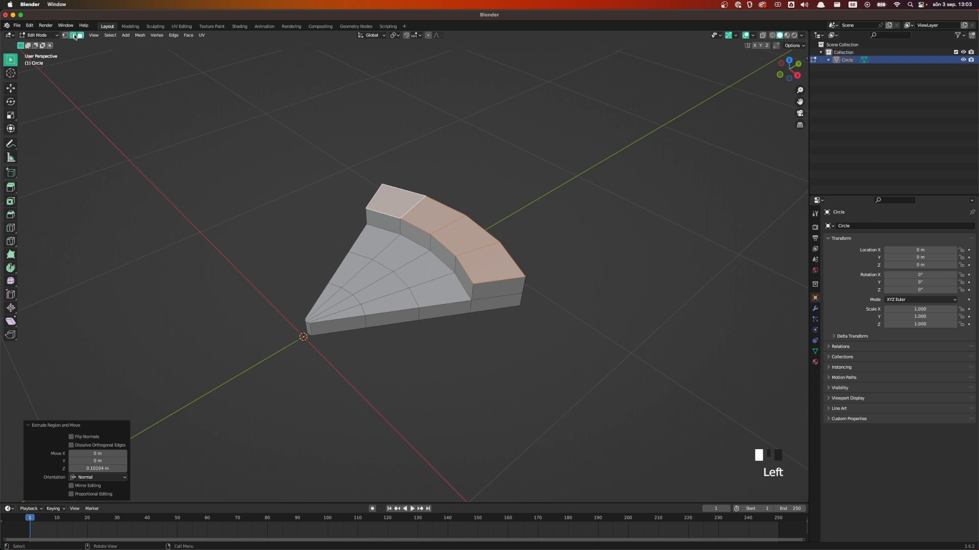
{"action": "left_click", "coordinate": [395, 219]}
{"action": "left_click", "coordinate": [395, 219], "text": "alt"}
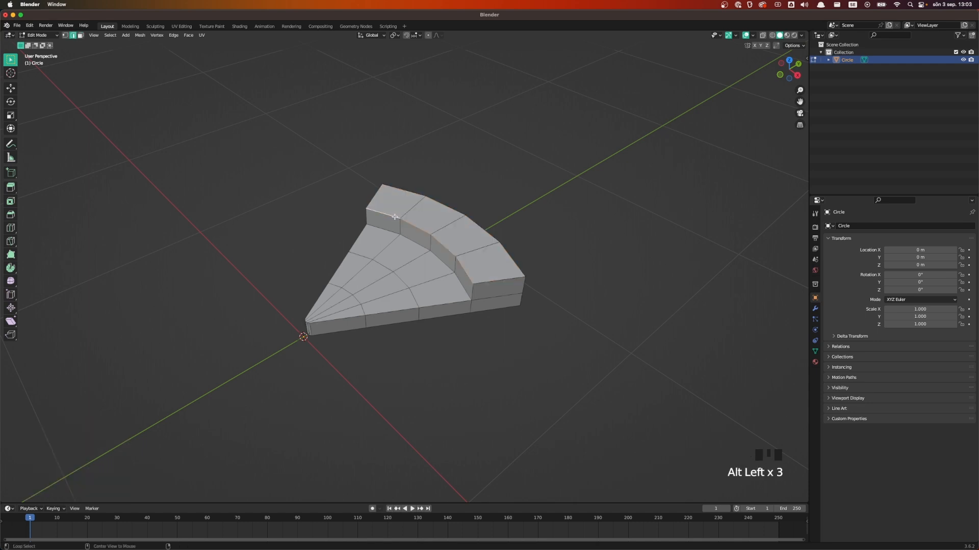
{"action": "left_click", "coordinate": [446, 210], "text": "alt+shift"}
{"action": "left_click", "coordinate": [446, 210], "text": "alt+shift"}
{"action": "key", "text": "super+b"}
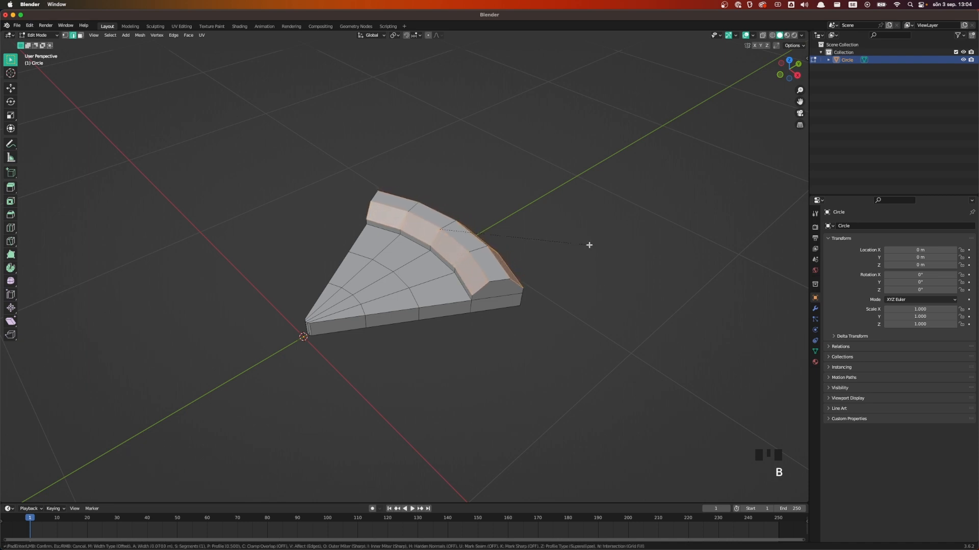
{"action": "left_click", "coordinate": [589, 245]}
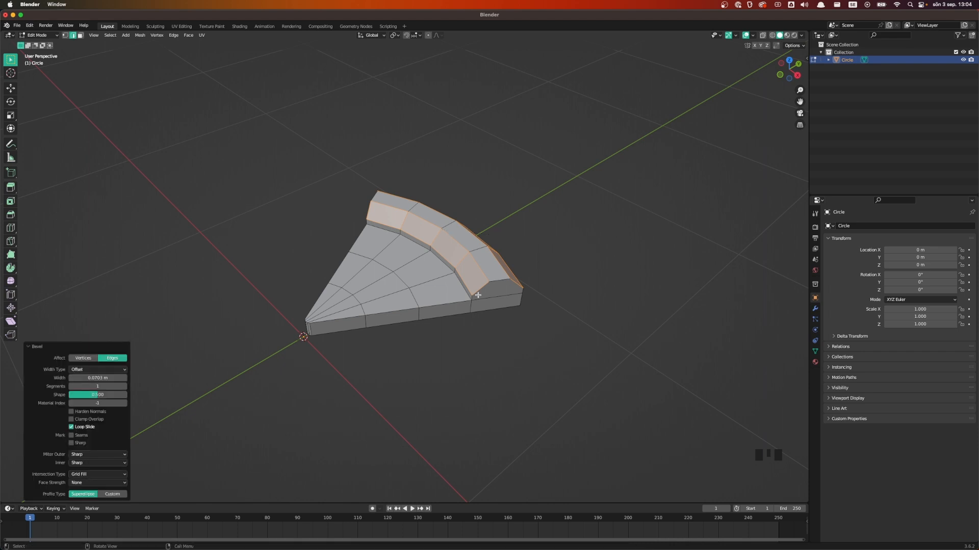
- Add a level 3 Subdivision modifier to the slice and set its render level to 3
{"action": "key", "text": "Tab"}
{"action": "key", "text": "ctrl+3"}
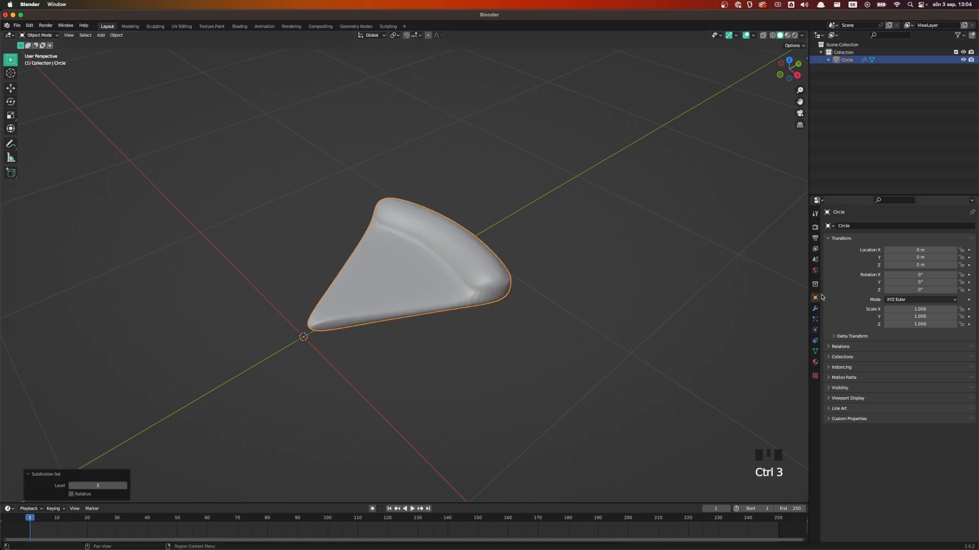
{"action": "left_click", "coordinate": [815, 309]}
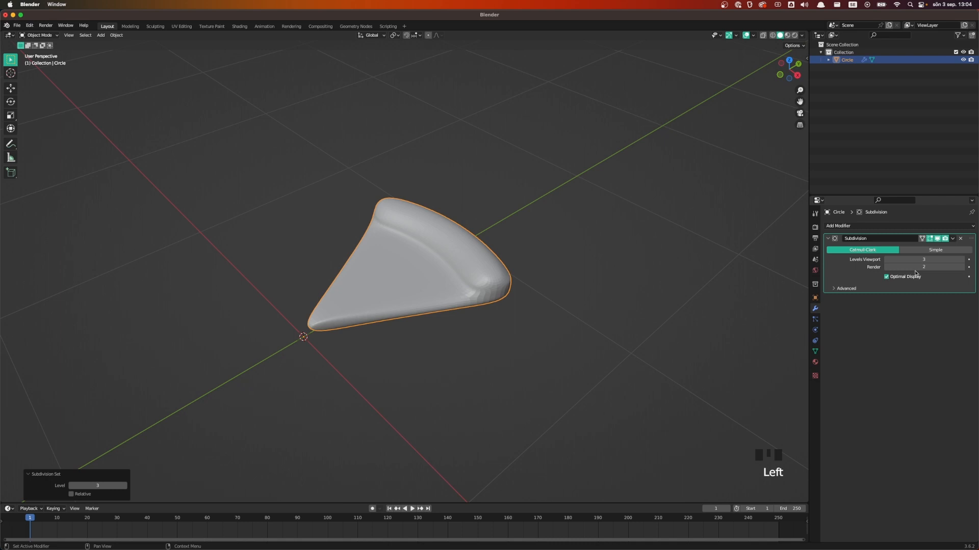
{"action": "left_click", "coordinate": [961, 267]}
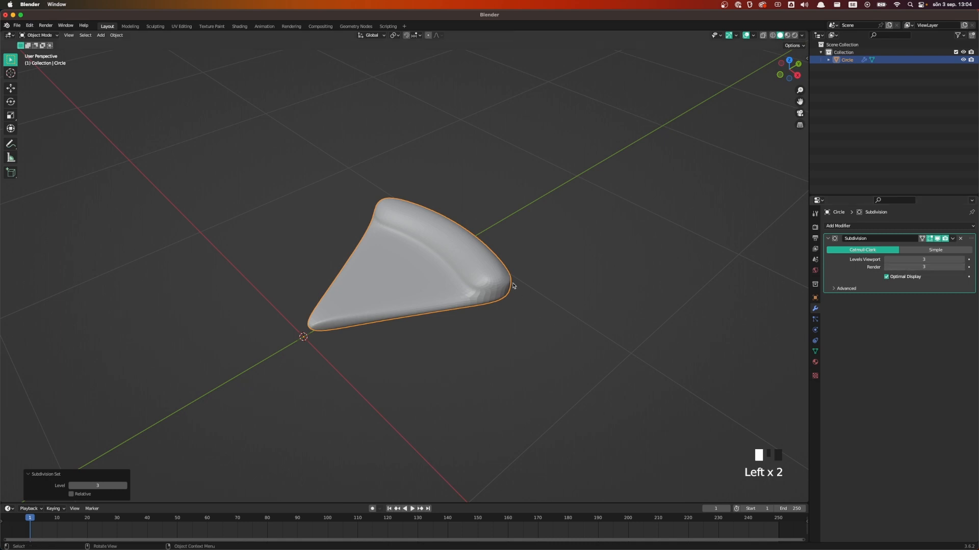
- Add supporting loop cuts close to both straight sides of the slice and along the crust's inner edge
{"action": "key", "text": "Tab"}
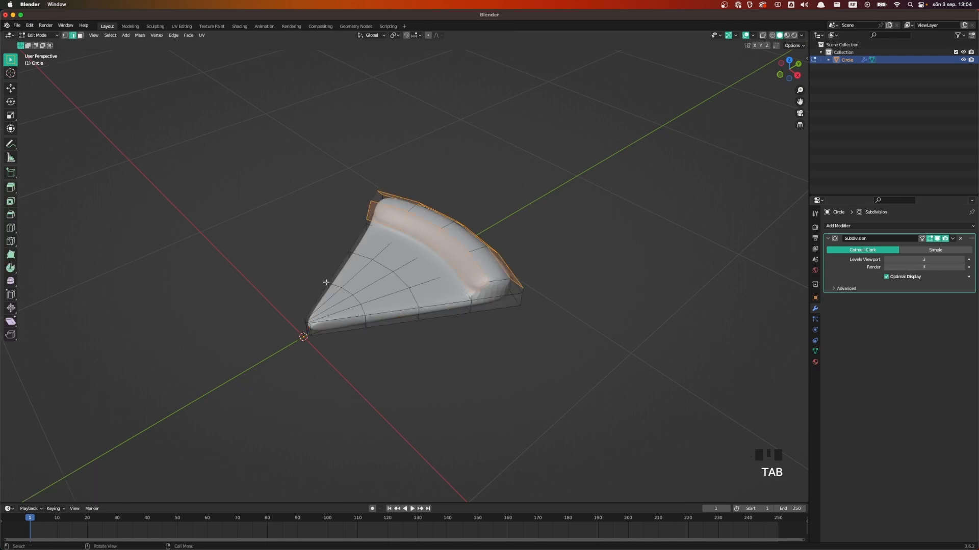
{"action": "middle_click_drag", "start_coordinate": [326, 283], "coordinate": [427, 269]}
{"action": "scroll", "coordinate": [428, 267], "scroll_direction": "up", "scroll_amount": 2}
{"action": "key", "text": "ctrl+r"}
{"action": "left_click", "coordinate": [455, 223]}
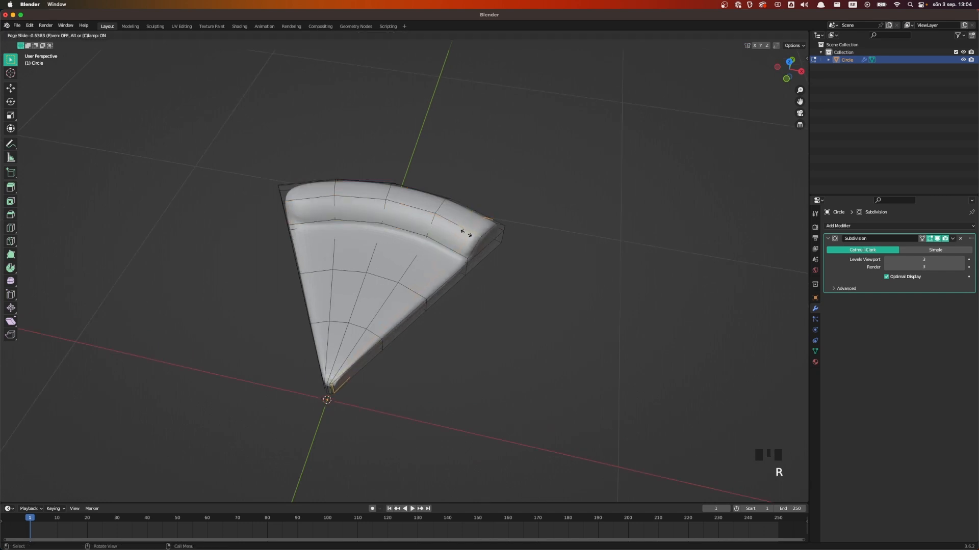
{"action": "left_click", "coordinate": [471, 237]}
{"action": "key", "text": "ctrl+r"}
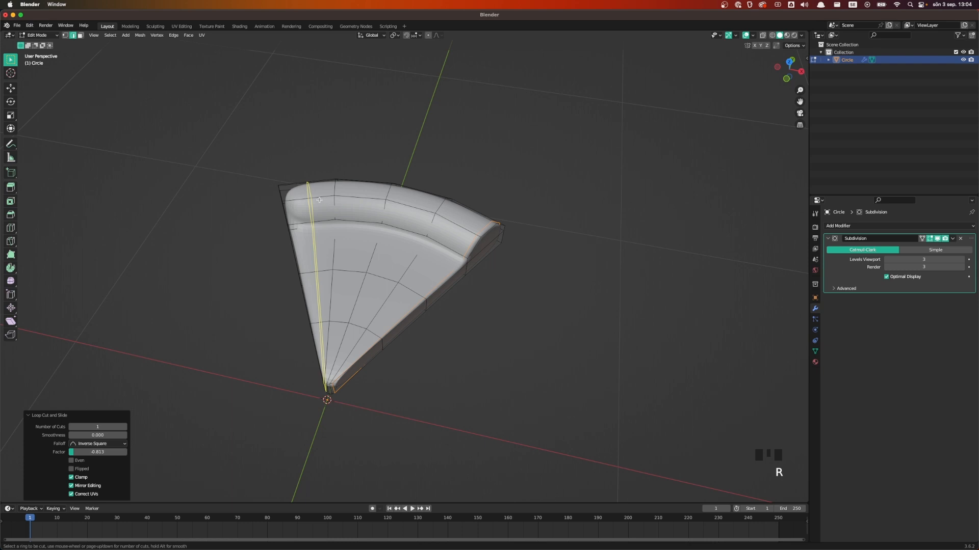
{"action": "left_click", "coordinate": [322, 202]}
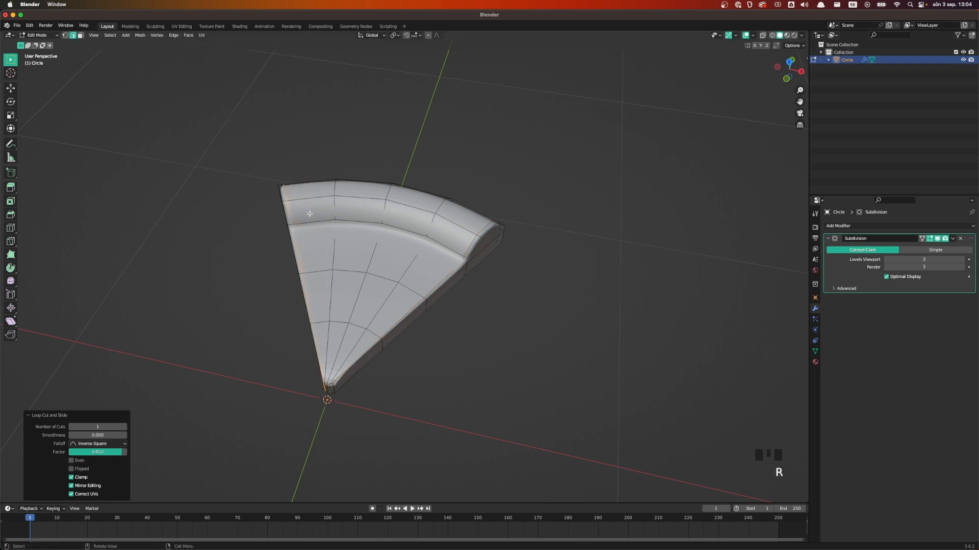
{"action": "middle_click_drag", "start_coordinate": [298, 201], "coordinate": [322, 309]}
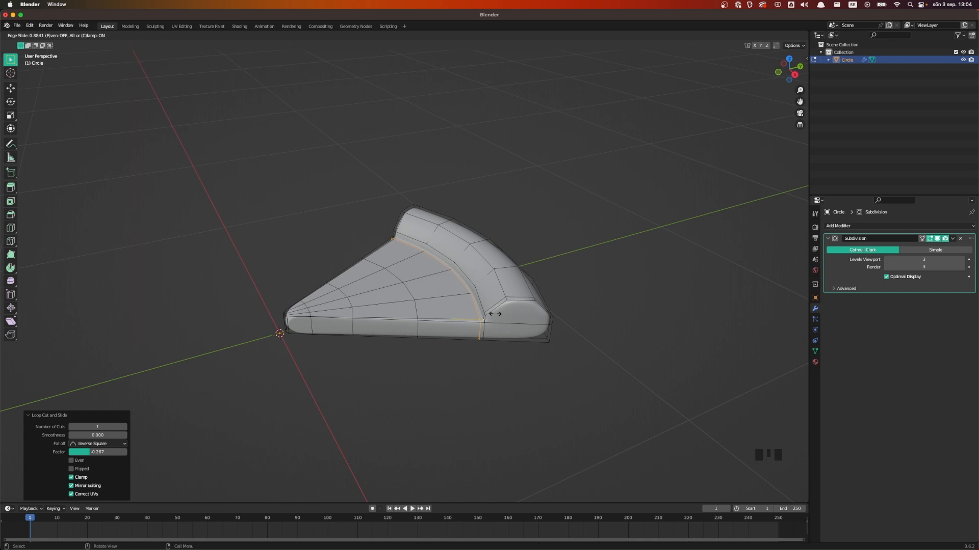
{"action": "left_click", "coordinate": [494, 314]}
- Apply Shade Auto Smooth to the slice in Object Mode
{"action": "key", "text": "Tab"}
{"action": "middle_click_drag", "start_coordinate": [389, 198], "coordinate": [373, 257]}
{"action": "right_click", "coordinate": [374, 260]}
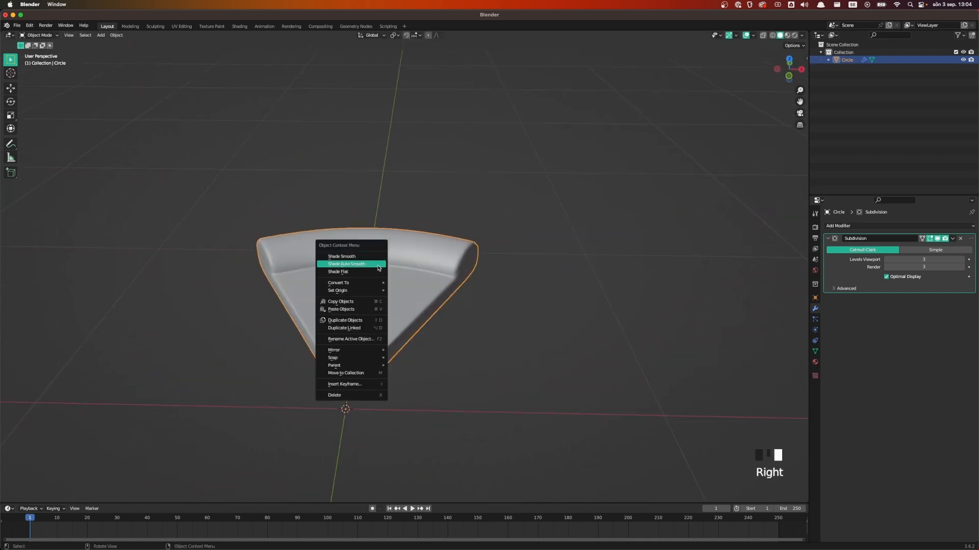
{"action": "left_click", "coordinate": [378, 264]}
{"action": "left_click", "coordinate": [654, 328]}
{"action": "middle_click_drag", "start_coordinate": [653, 328], "coordinate": [525, 334]}
{"action": "left_click", "coordinate": [520, 320]}
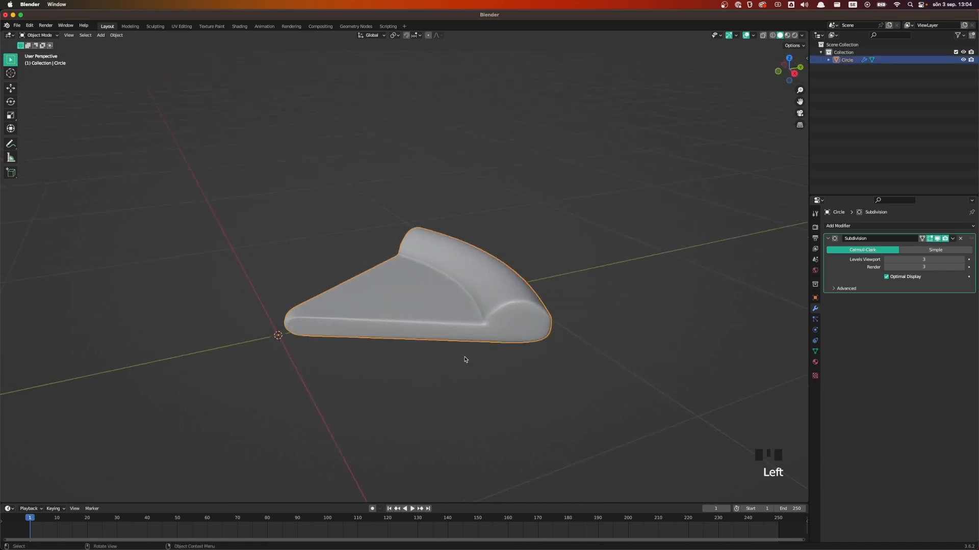
- Duplicate the flat top faces of the slice in front of the crust and raise the copy about 0.41 m along Z
{"action": "key", "text": "Tab"}
{"action": "middle_click_drag", "start_coordinate": [454, 386], "coordinate": [404, 338]}
{"action": "scroll", "coordinate": [71, 112], "scroll_direction": "up", "scroll_amount": 2}
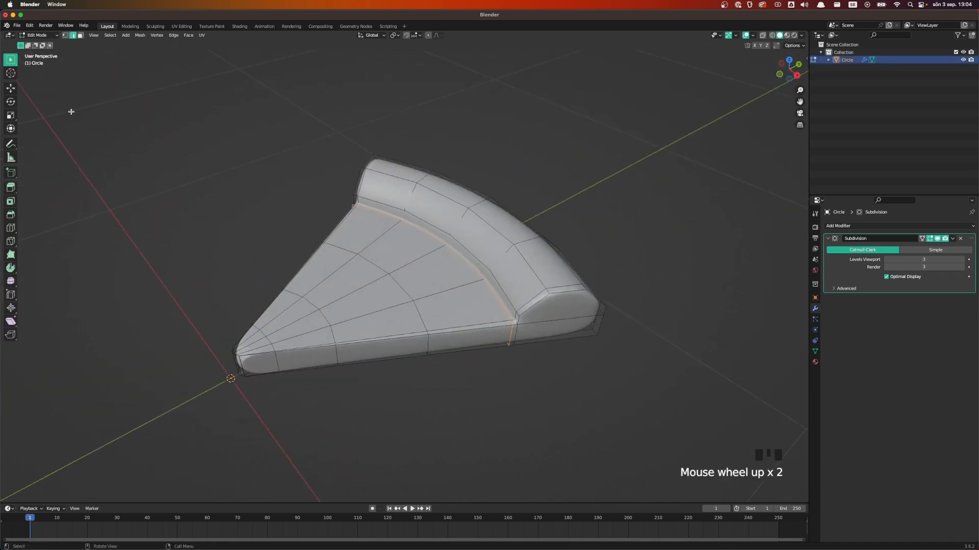
{"action": "left_click", "coordinate": [79, 35]}
{"action": "left_click", "coordinate": [257, 330], "text": "shift"}
{"action": "left_click_drag", "start_coordinate": [352, 248], "coordinate": [524, 333], "text": "shift"}
{"action": "scroll", "coordinate": [525, 331], "scroll_direction": "up", "scroll_amount": 1, "text": "shift"}
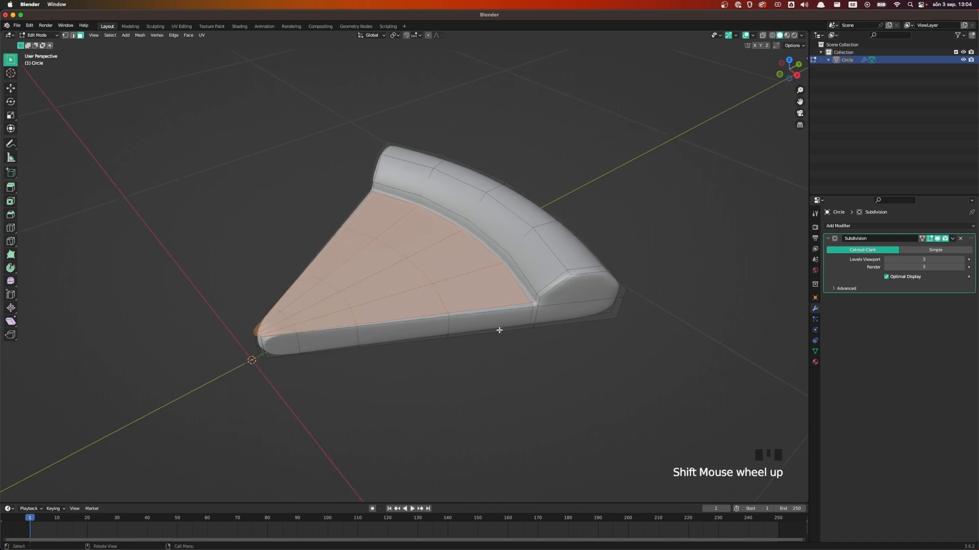
{"action": "key", "text": "shift+d"}
{"action": "key", "text": "z"}
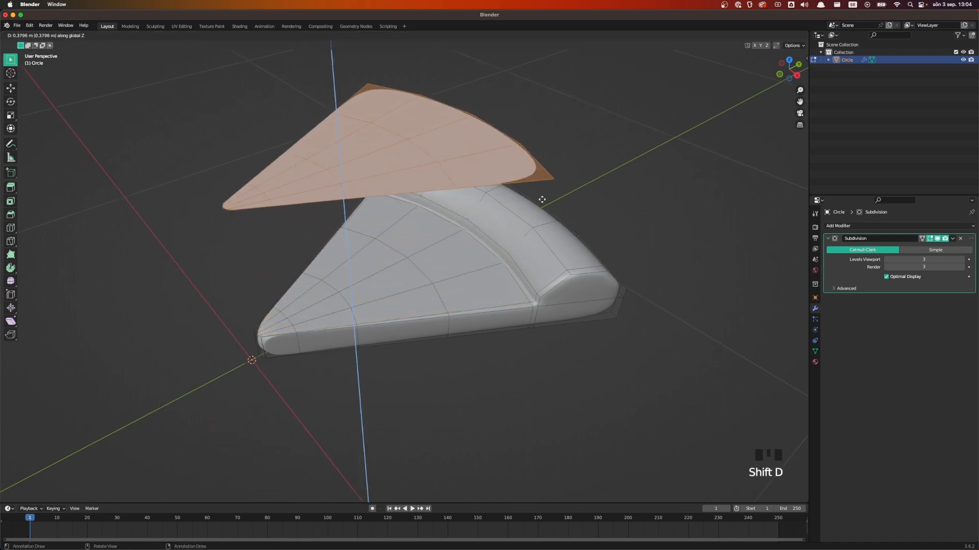
{"action": "left_click", "coordinate": [543, 195]}
{"action": "middle_click_drag", "start_coordinate": [500, 312], "coordinate": [536, 252]}
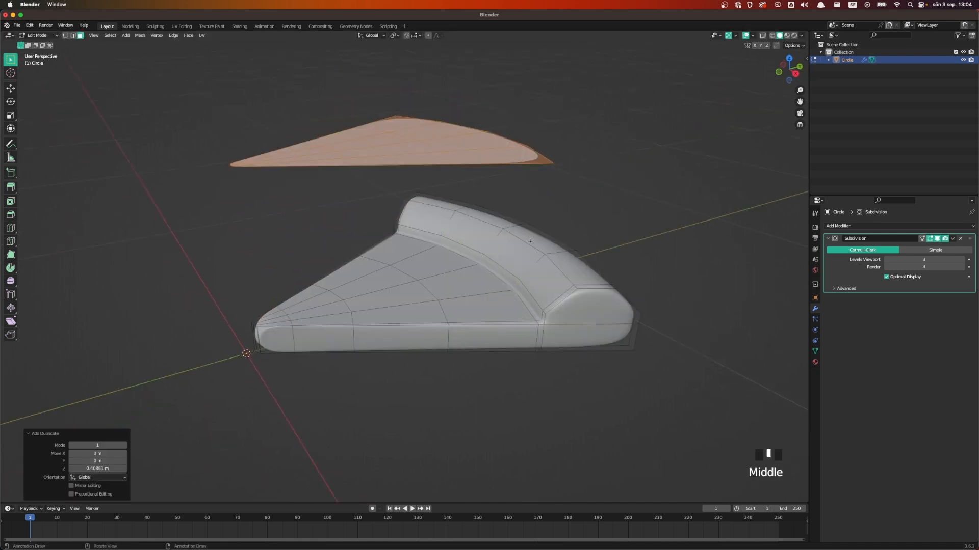
- Separate the duplicated top faces into their own object and return to Object Mode
{"action": "key", "text": "p"}
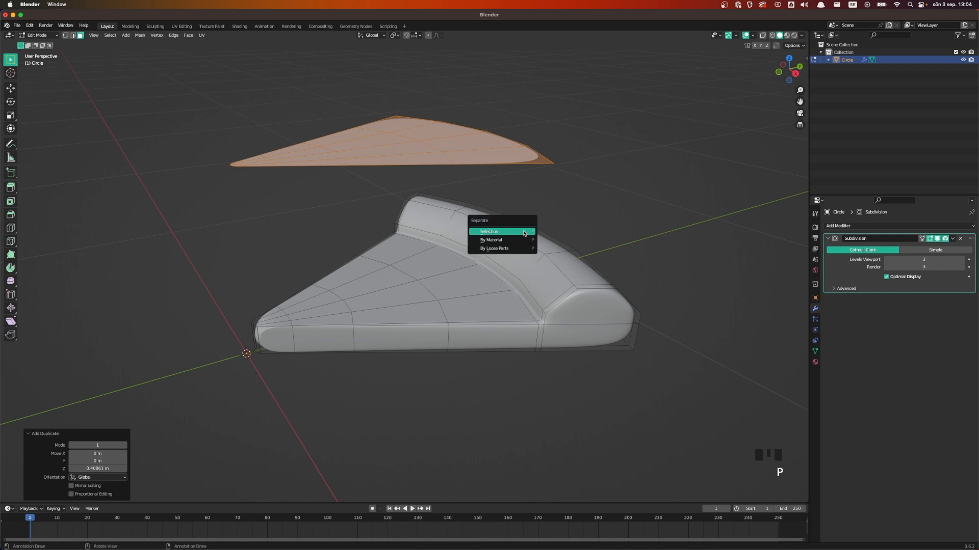
{"action": "left_click", "coordinate": [497, 232]}
{"action": "key", "text": "Tab"}
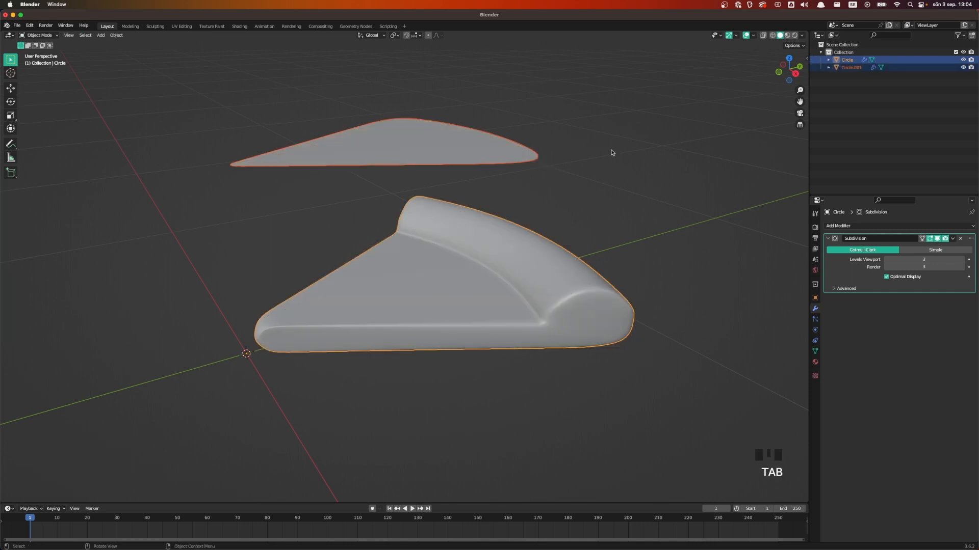
- Lower all of the separated topping sheet's geometry along Z until it sits just above the slice
{"action": "left_click", "coordinate": [573, 194]}
{"action": "left_click", "coordinate": [410, 145]}
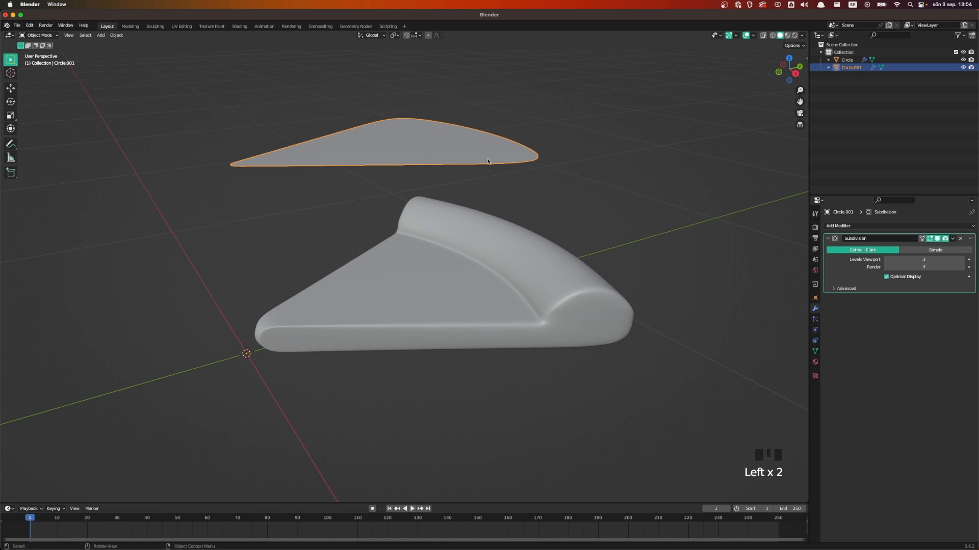
{"action": "key", "text": "Tab"}
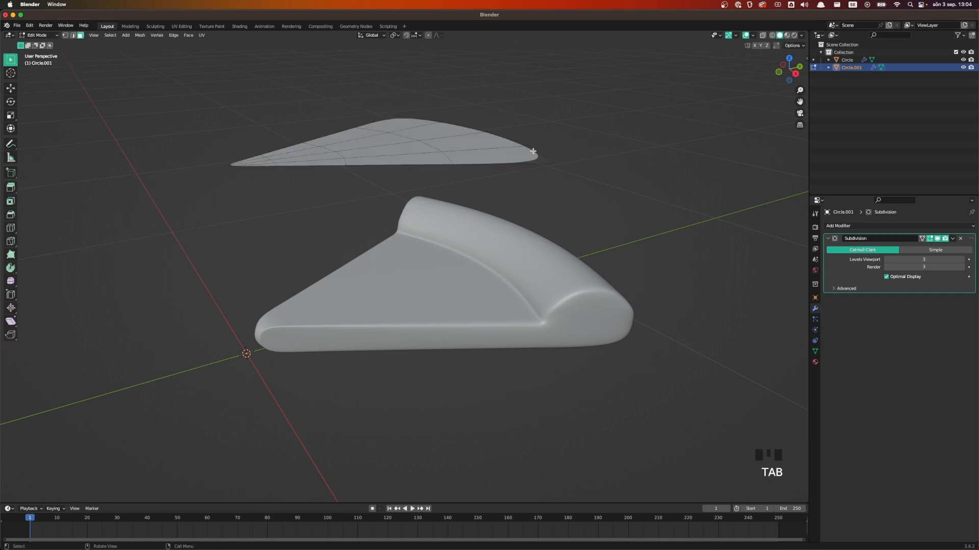
{"action": "key", "text": "a"}
{"action": "key", "text": "g"}
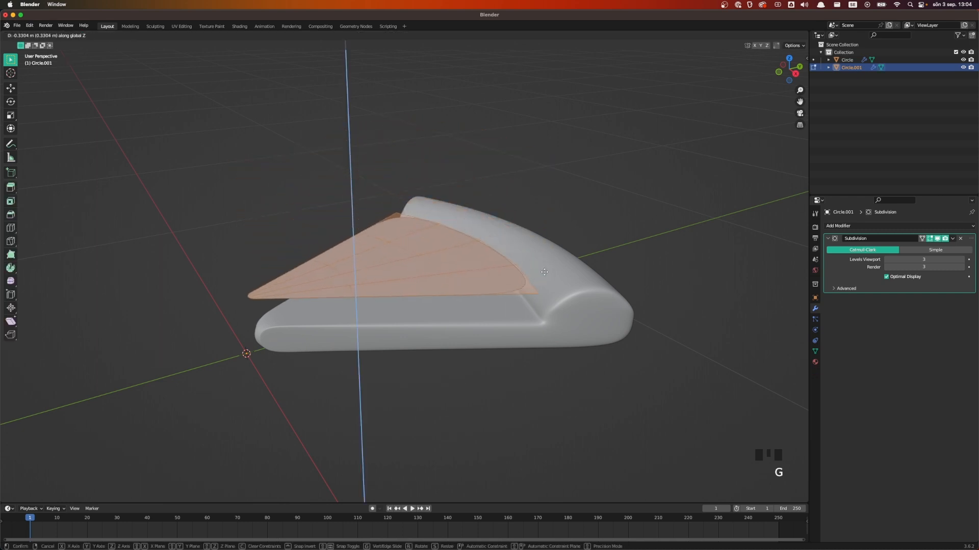
{"action": "left_click", "coordinate": [87, 51]}
- Extrude the topping sheet's entire outer boundary edge downward about 0.014 m, and again about 0.04 m, to form side walls
{"action": "left_click", "coordinate": [73, 35]}
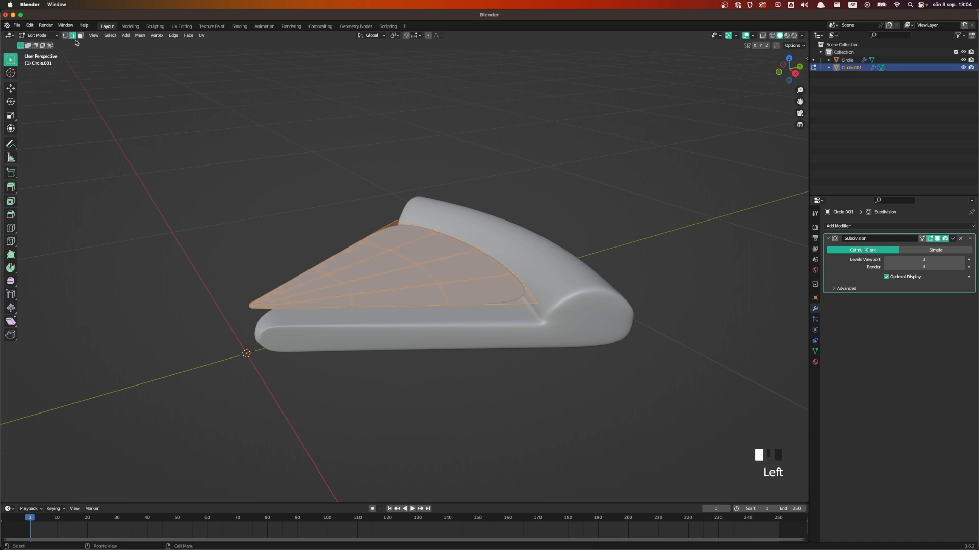
{"action": "double_click", "coordinate": [485, 304]}
{"action": "double_click", "coordinate": [485, 305]}
{"action": "left_click", "coordinate": [289, 312], "text": "alt"}
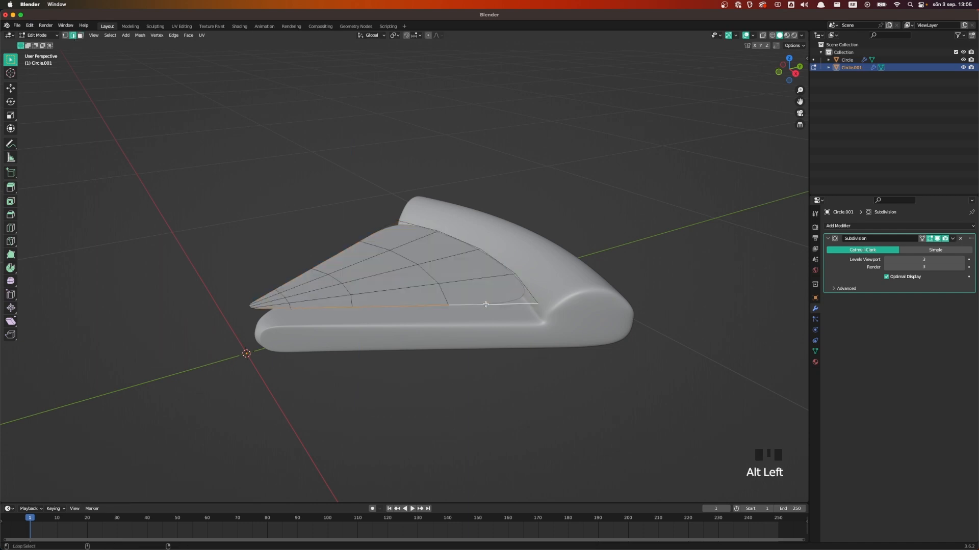
{"action": "left_click", "coordinate": [251, 308], "text": "alt+shift"}
{"action": "left_click", "coordinate": [264, 295], "text": "alt+shift"}
{"action": "left_click", "coordinate": [421, 225], "text": "alt+shift"}
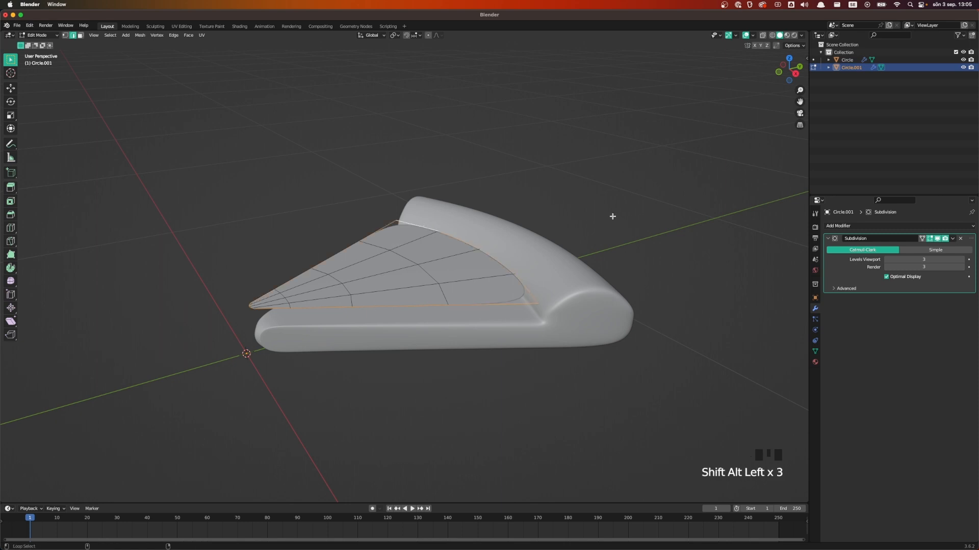
{"action": "key", "text": "e"}
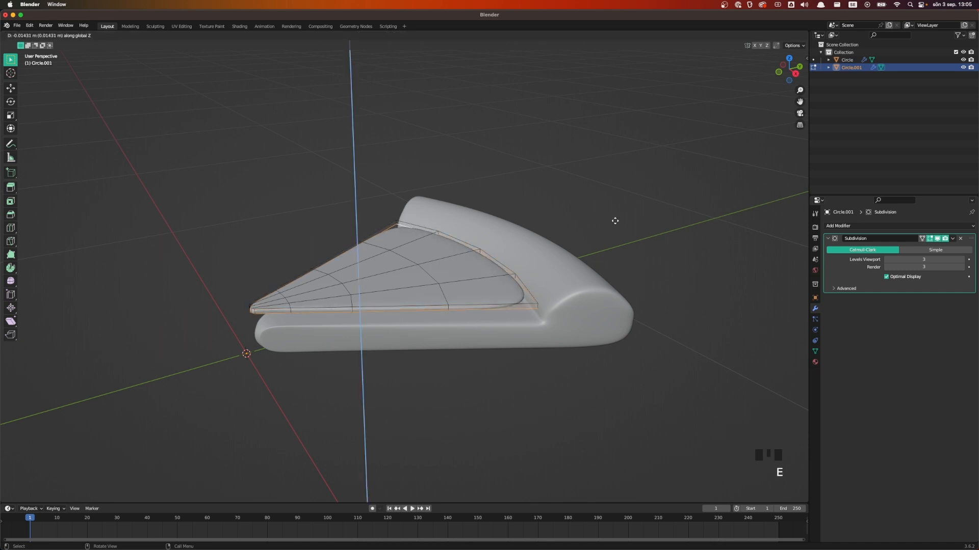
{"action": "left_click", "coordinate": [614, 221]}
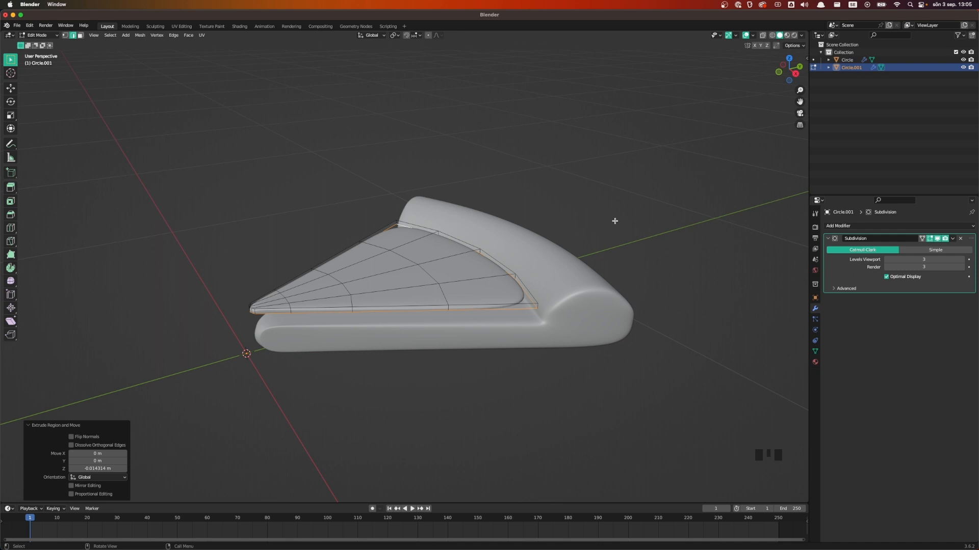
{"action": "key", "text": "e"}
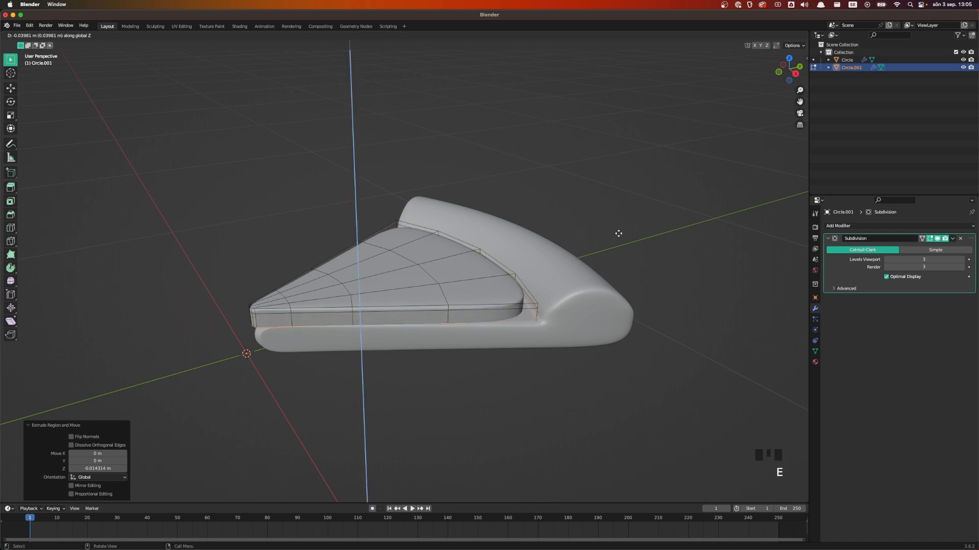
{"action": "left_click", "coordinate": [618, 234]}
- Add a loop cut across the topping sheet close to its curved edge beside the crust
{"action": "key", "text": "super+r"}
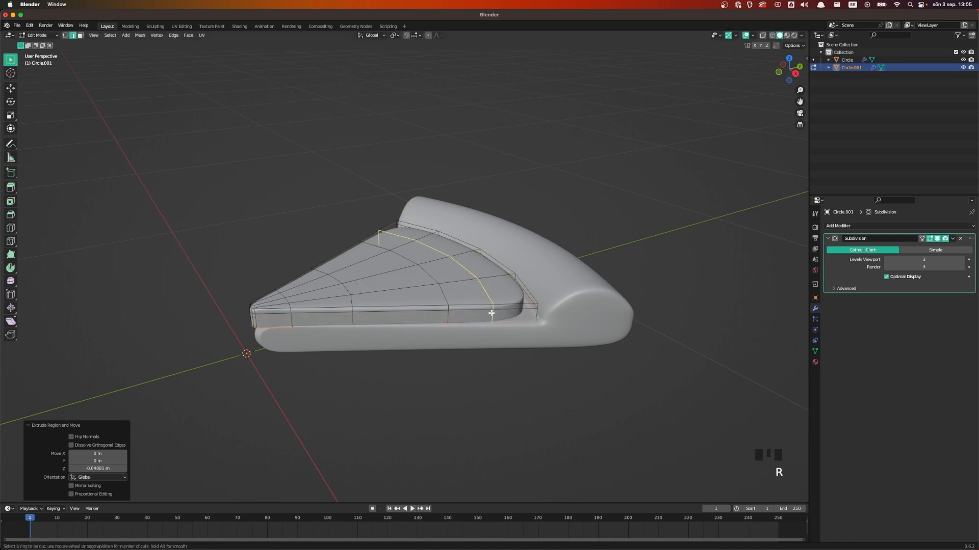
{"action": "left_click", "coordinate": [491, 313]}
{"action": "left_click", "coordinate": [518, 315]}
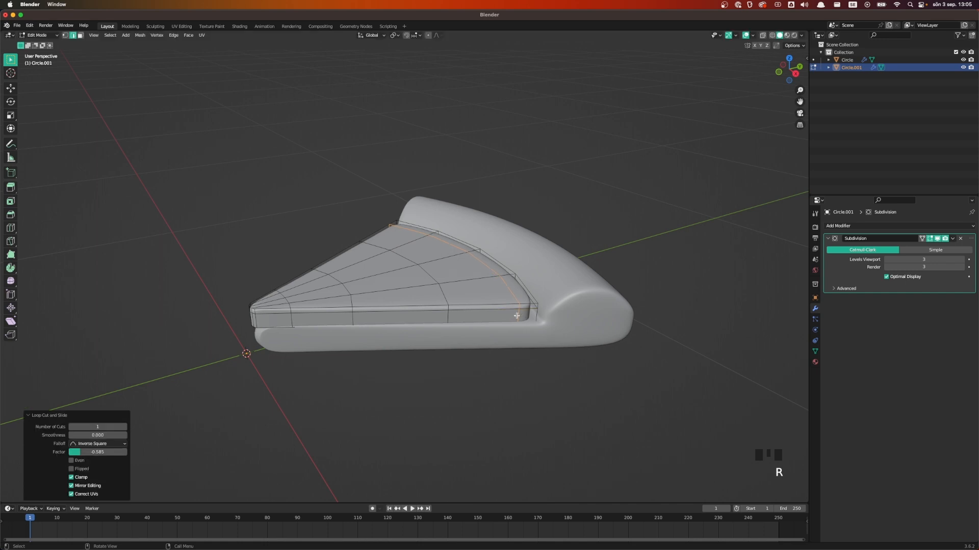
{"action": "key", "text": "g"}
{"action": "key", "text": "g"}
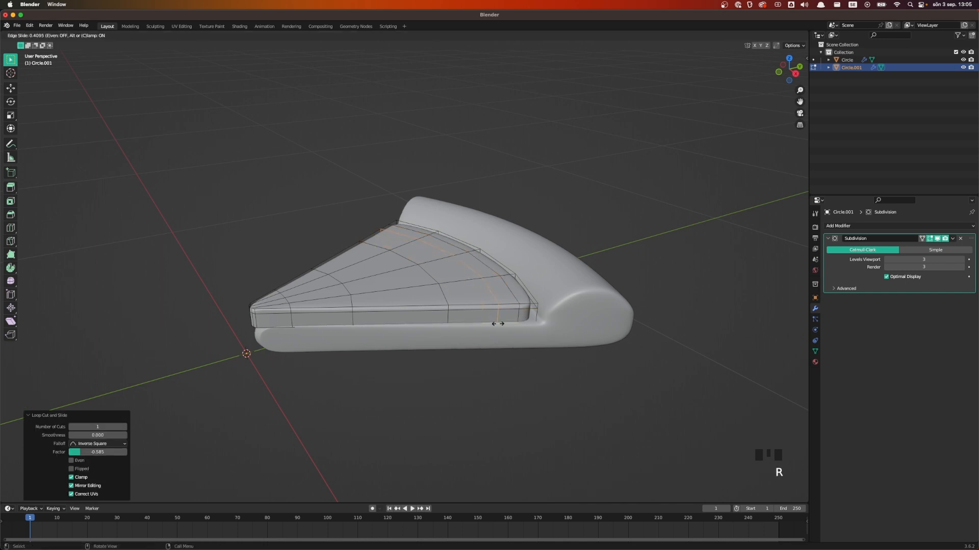
{"action": "right_click", "coordinate": [497, 323]}
- Add further crosswise loop cuts to the topping, including two in its middle section, to divide the side walls more finely
{"action": "key", "text": "super+r"}
{"action": "scroll", "coordinate": [412, 312], "scroll_direction": "up", "scroll_amount": 1}
{"action": "left_click", "coordinate": [412, 311]}
{"action": "right_click", "coordinate": [335, 326]}
{"action": "key", "text": "Tab"}
- Move the whole topping mesh down about 0.035 m along Z so it rests on the slice
{"action": "key", "text": "Tab"}
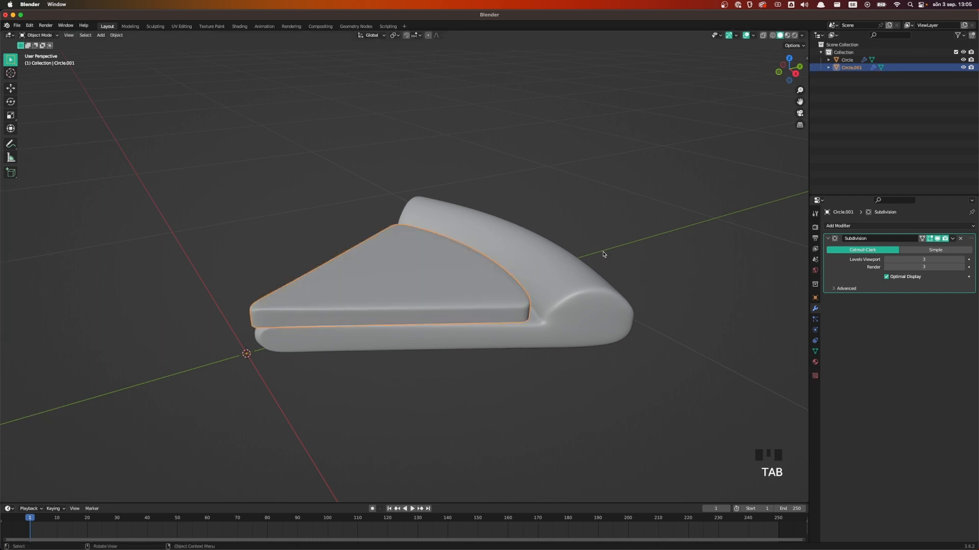
{"action": "key", "text": "a"}
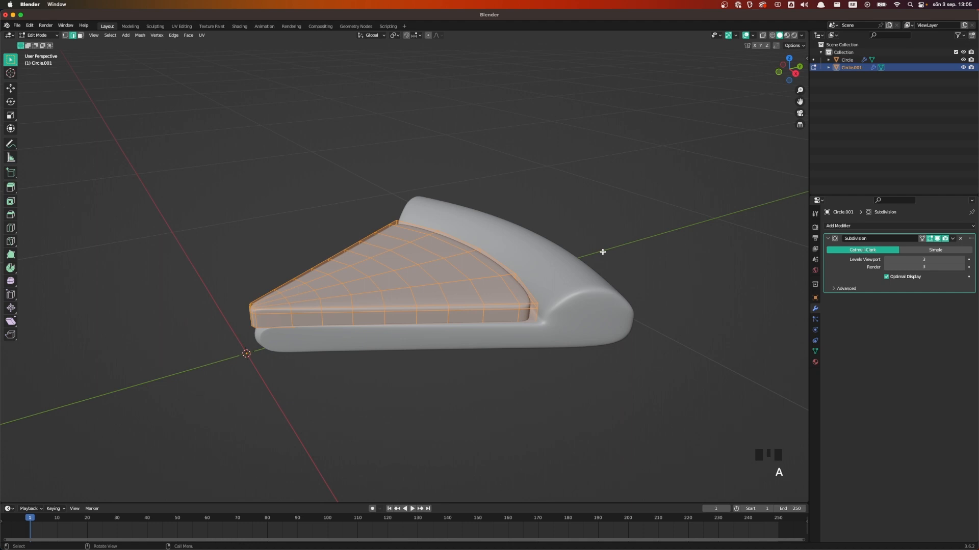
{"action": "scroll", "coordinate": [610, 255], "scroll_direction": "up", "scroll_amount": 1}
{"action": "key", "text": "g"}
{"action": "key", "text": "z"}
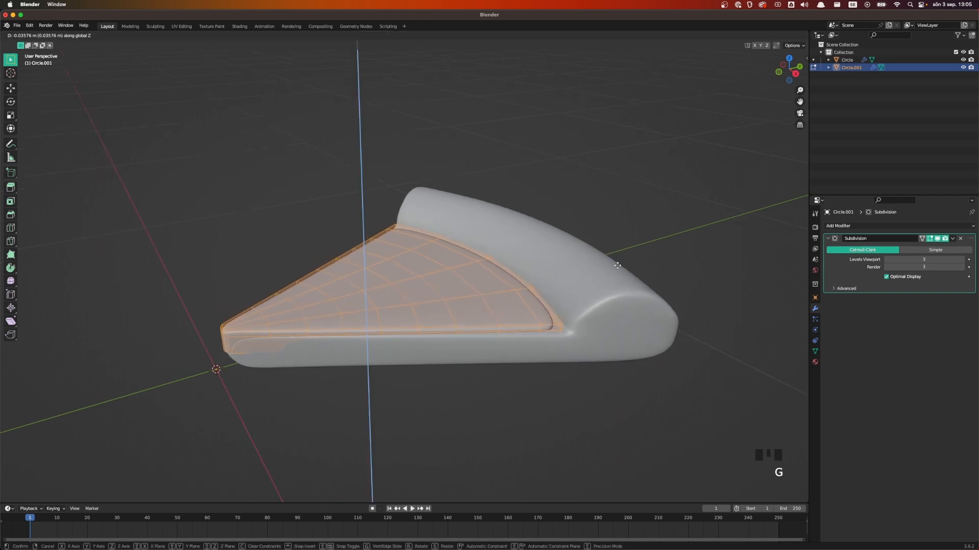
{"action": "left_click", "coordinate": [617, 265]}
- Scale the topping mesh along X by about 1.087 to overhang the slice's straight sides
{"action": "middle_click_drag", "start_coordinate": [617, 264], "coordinate": [612, 277]}
{"action": "key", "text": "s"}
{"action": "key", "text": "x"}
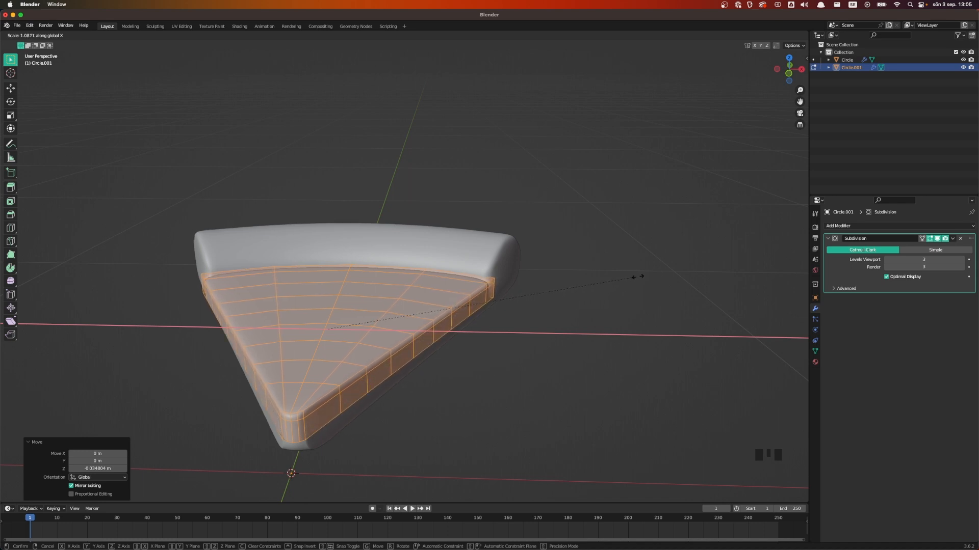
{"action": "left_click", "coordinate": [637, 277]}
- Form cheese drips on one straight side by lowering three lower-edge vertices along Z about 0.07, 0.03 and 0.08 m, from tip to crust
{"action": "middle_click_drag", "start_coordinate": [583, 323], "coordinate": [451, 325]}
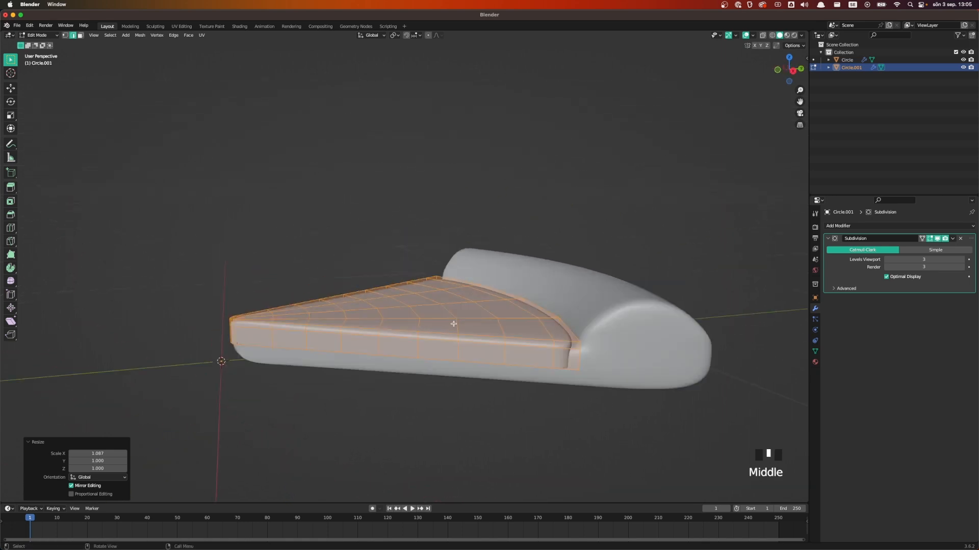
{"action": "left_click", "coordinate": [64, 35]}
{"action": "left_click", "coordinate": [273, 348]}
{"action": "key", "text": "g"}
{"action": "key", "text": "z"}
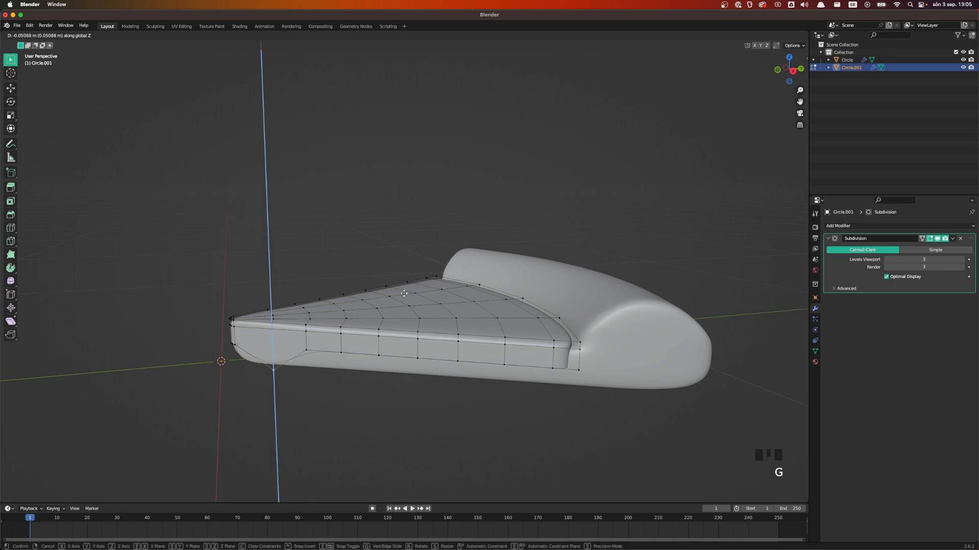
{"action": "left_click", "coordinate": [409, 315]}
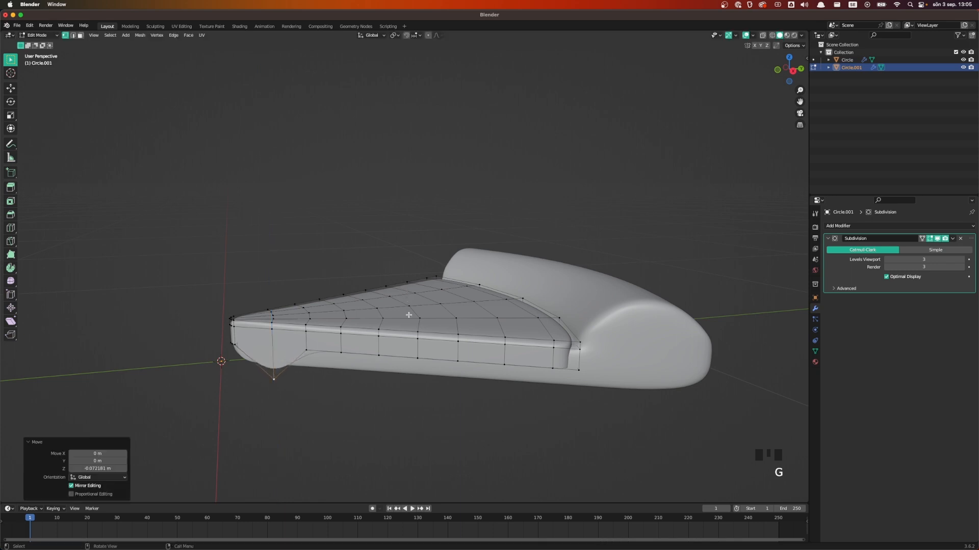
{"action": "left_click", "coordinate": [382, 357]}
{"action": "key", "text": "g"}
{"action": "key", "text": "z"}
{"action": "left_click", "coordinate": [443, 365]}
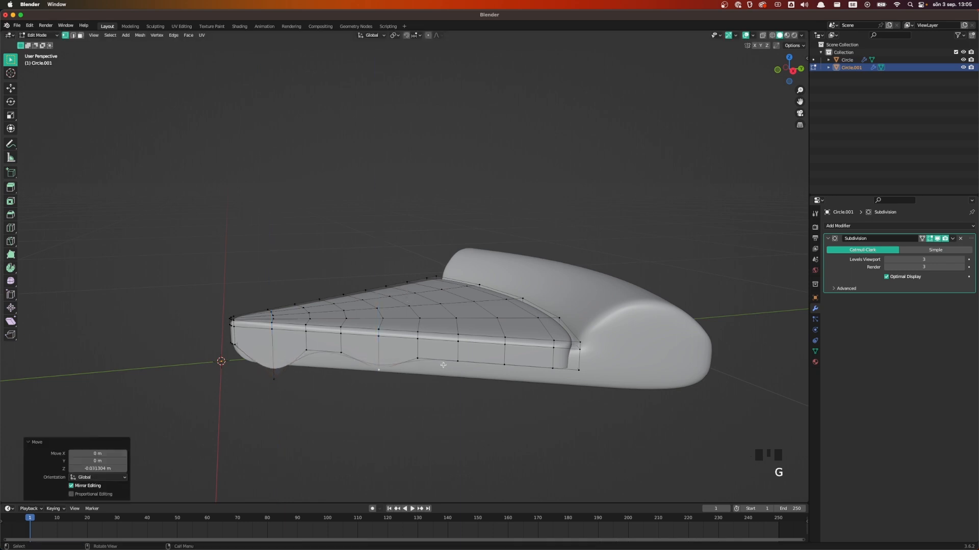
{"action": "left_click", "coordinate": [502, 364]}
{"action": "key", "text": "g"}
{"action": "key", "text": "z"}
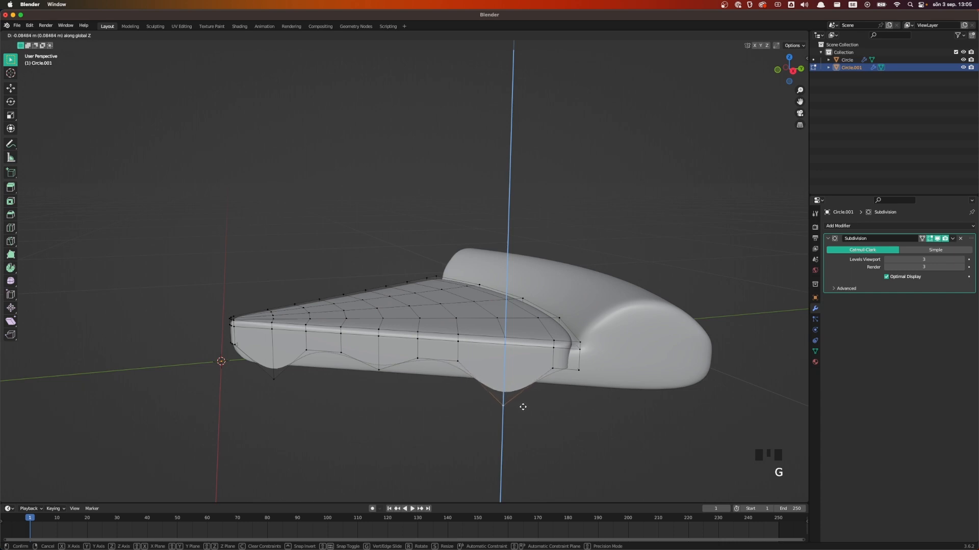
{"action": "left_click", "coordinate": [523, 406]}
- Form matching drips on the opposite side by lowering three lower-edge vertices along Z, the middle one about 0.09 m and the crust-side one about 0.047 m
{"action": "middle_click_drag", "start_coordinate": [523, 406], "coordinate": [360, 370]}
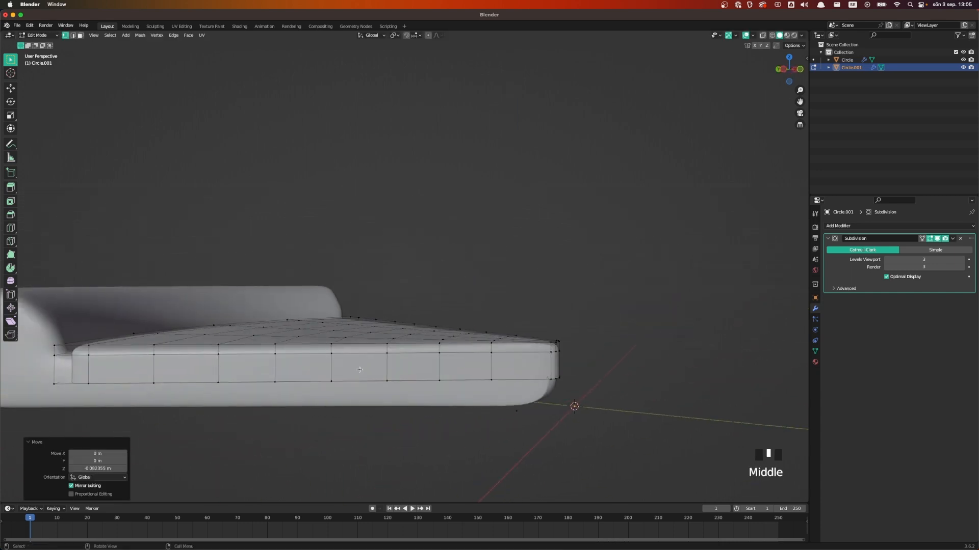
{"action": "left_click", "coordinate": [441, 381]}
{"action": "key", "text": "g"}
{"action": "key", "text": "z"}
{"action": "left_click", "coordinate": [447, 415]}
{"action": "left_click", "coordinate": [274, 383]}
{"action": "key", "text": "g"}
{"action": "key", "text": "z"}
{"action": "left_click", "coordinate": [286, 442]}
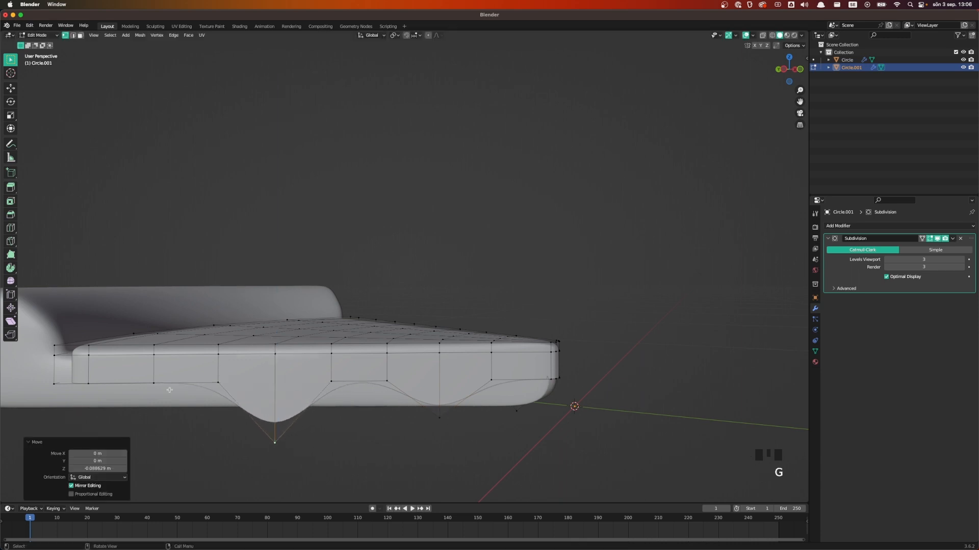
{"action": "left_click", "coordinate": [85, 383]}
{"action": "key", "text": "g"}
{"action": "key", "text": "z"}
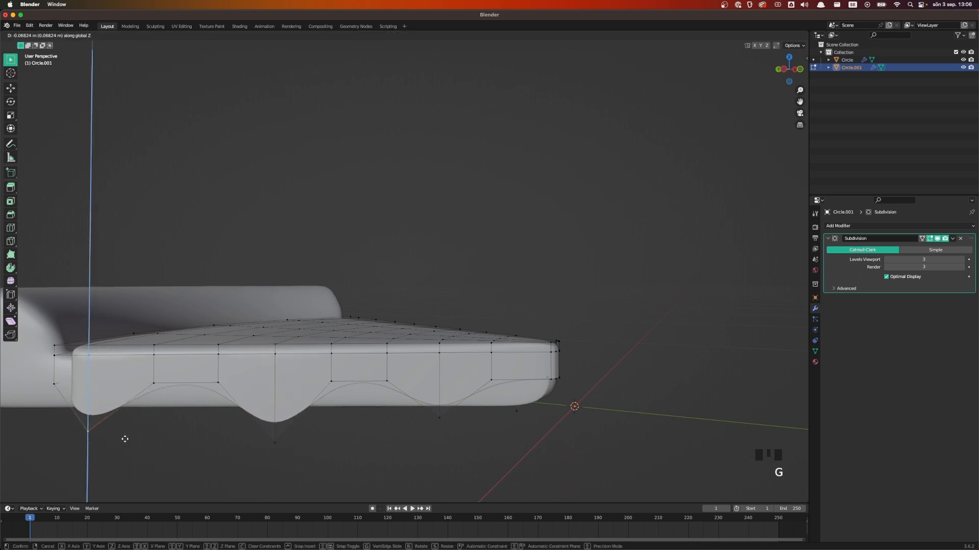
- Thicken the cheese layer by extruding its whole mesh along normals about 0.006 m with Even Thickness on
{"action": "scroll", "coordinate": [453, 288], "scroll_direction": "down", "scroll_amount": 3}
{"action": "middle_click_drag", "start_coordinate": [470, 286], "coordinate": [423, 277]}
{"action": "scroll", "coordinate": [425, 274], "scroll_direction": "up", "scroll_amount": 2}
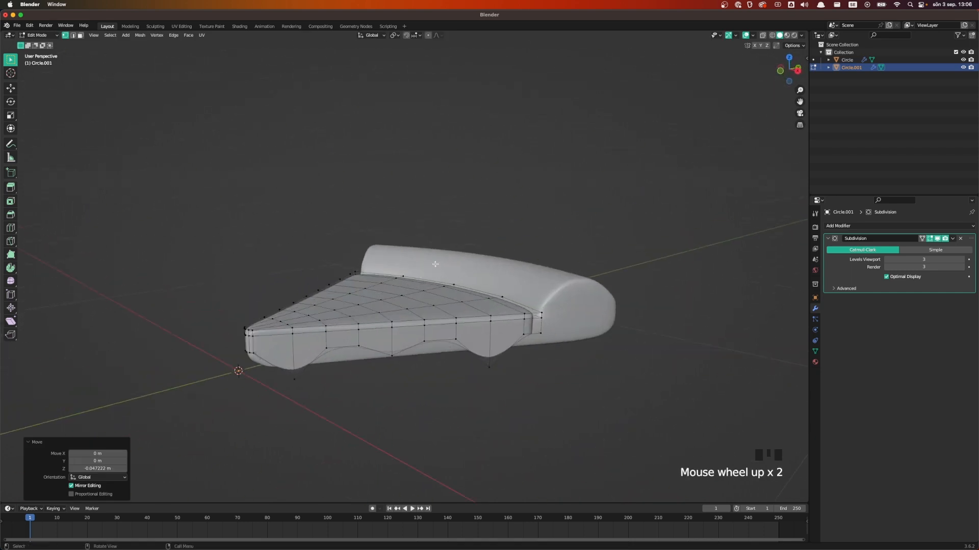
{"action": "key", "text": "a"}
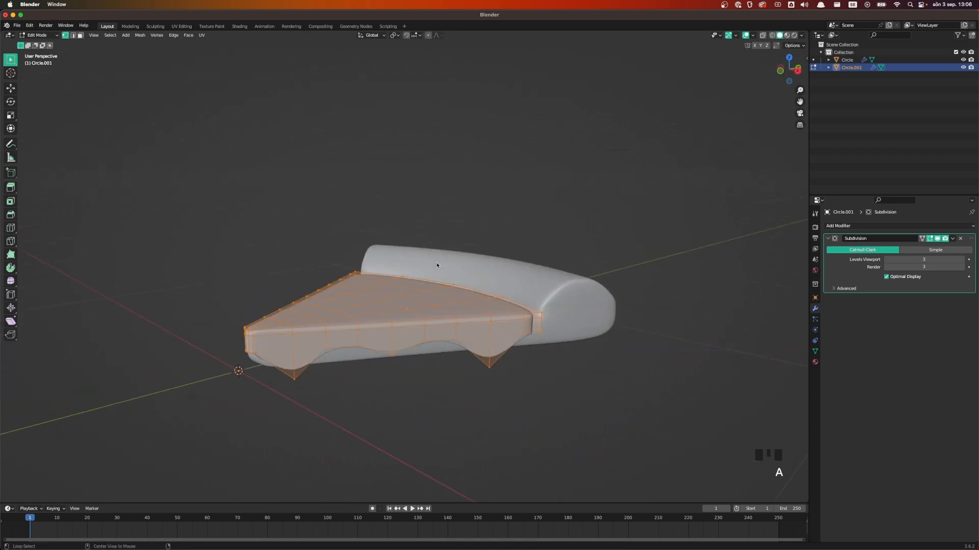
{"action": "key", "text": "alt+e"}
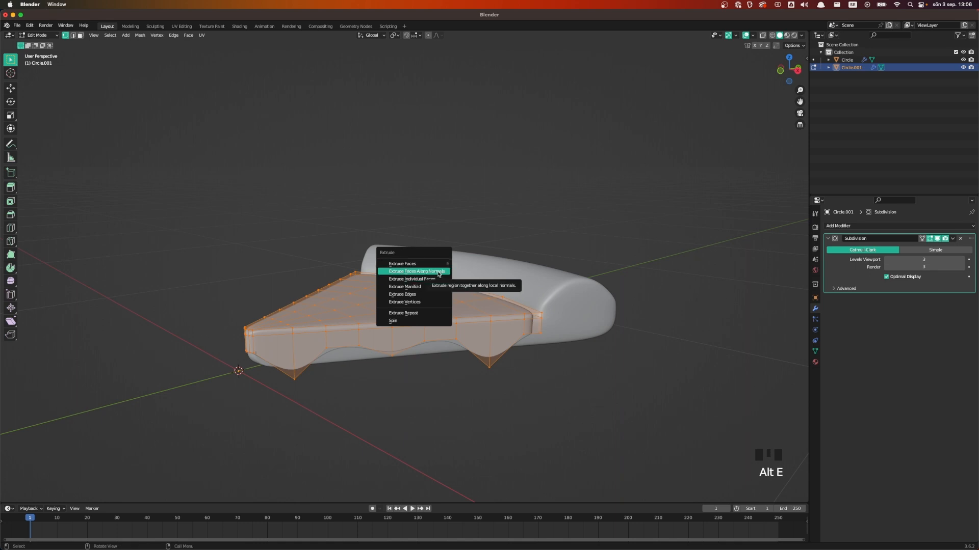
{"action": "left_click", "coordinate": [437, 272]}
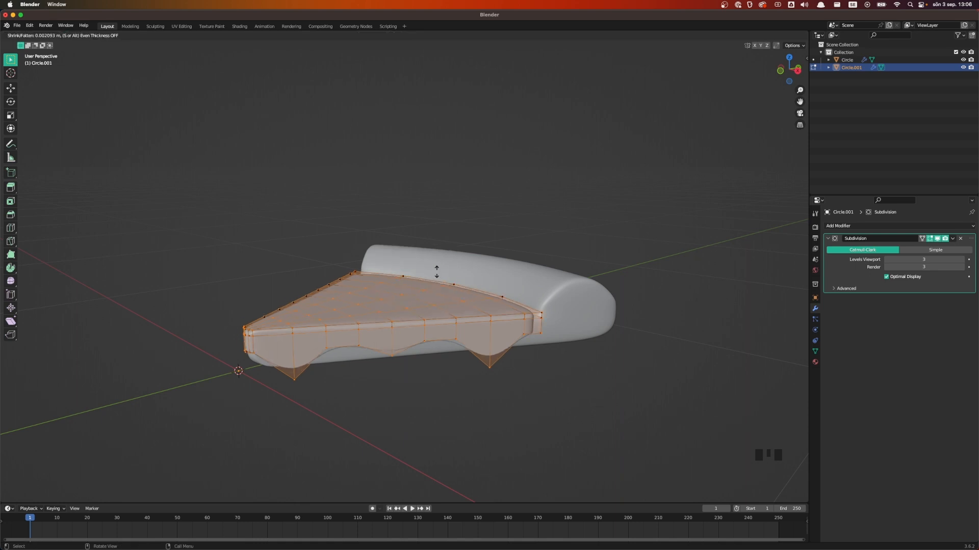
{"action": "key", "text": "s"}
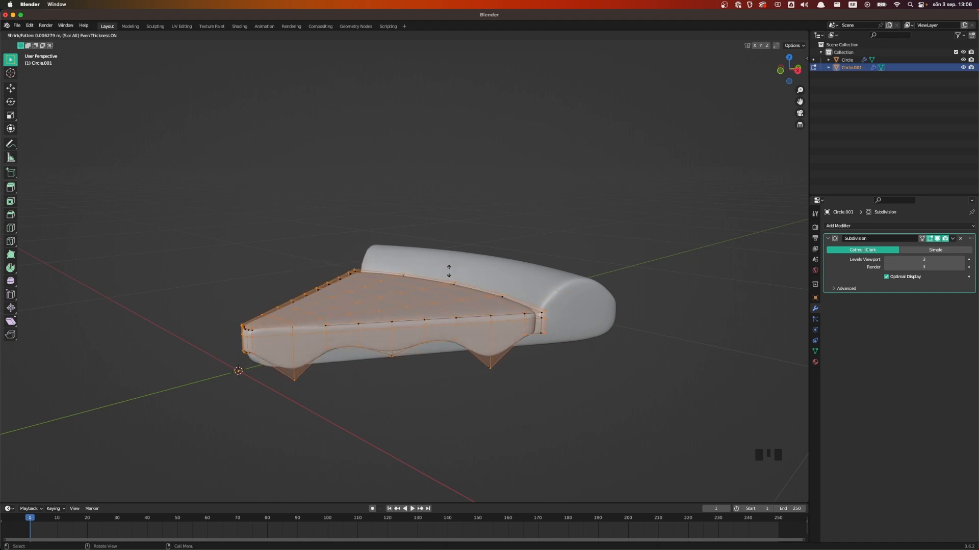
{"action": "left_click", "coordinate": [449, 270]}
{"action": "key", "text": "Tab"}
{"action": "scroll", "coordinate": [518, 230], "scroll_direction": "down", "scroll_amount": 2}
{"action": "middle_click_drag", "start_coordinate": [517, 229], "coordinate": [583, 277]}
{"action": "left_click", "coordinate": [583, 278]}
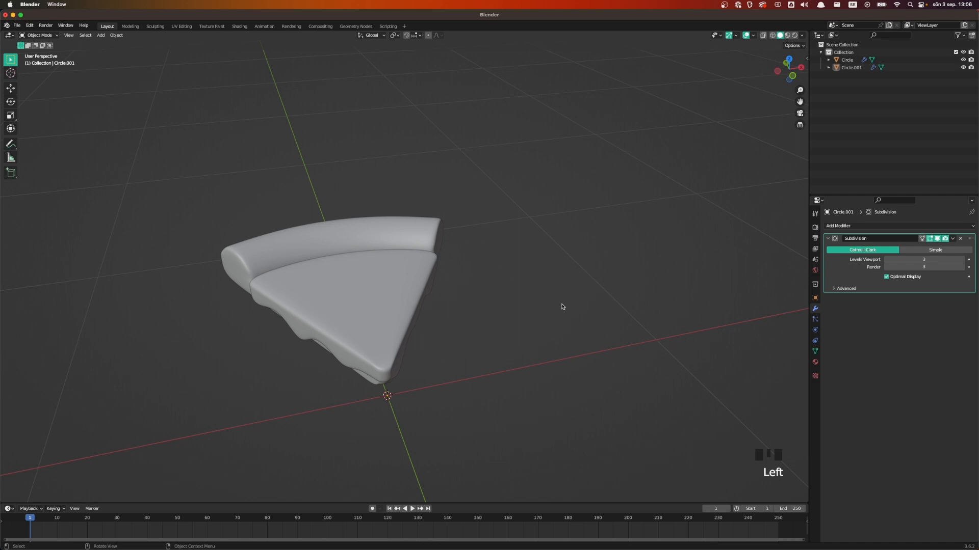
- Scale the cheese layer's mesh along X by about 0.98 to narrow it slightly
{"action": "key", "text": "grave"}
{"action": "left_click", "coordinate": [561, 273]}
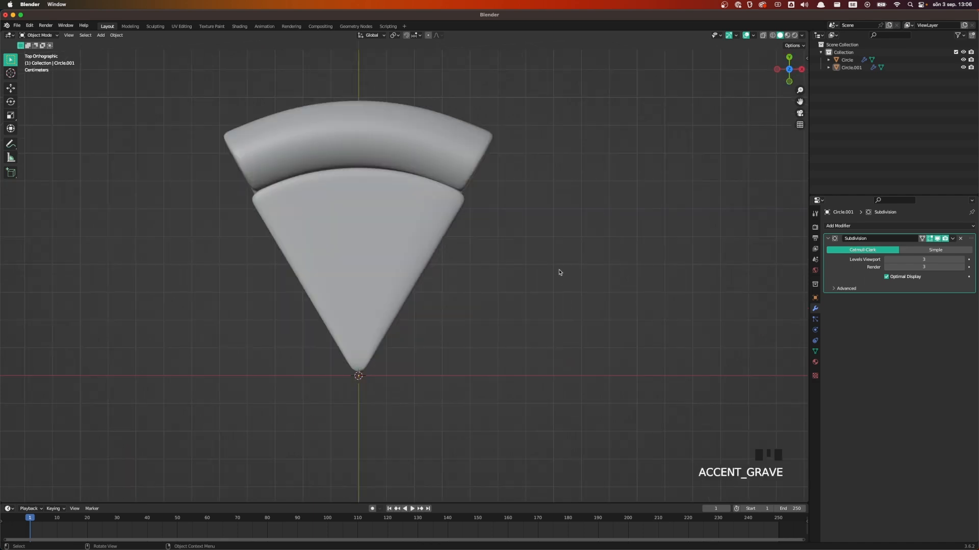
{"action": "left_click", "coordinate": [325, 218]}
{"action": "key", "text": "Tab"}
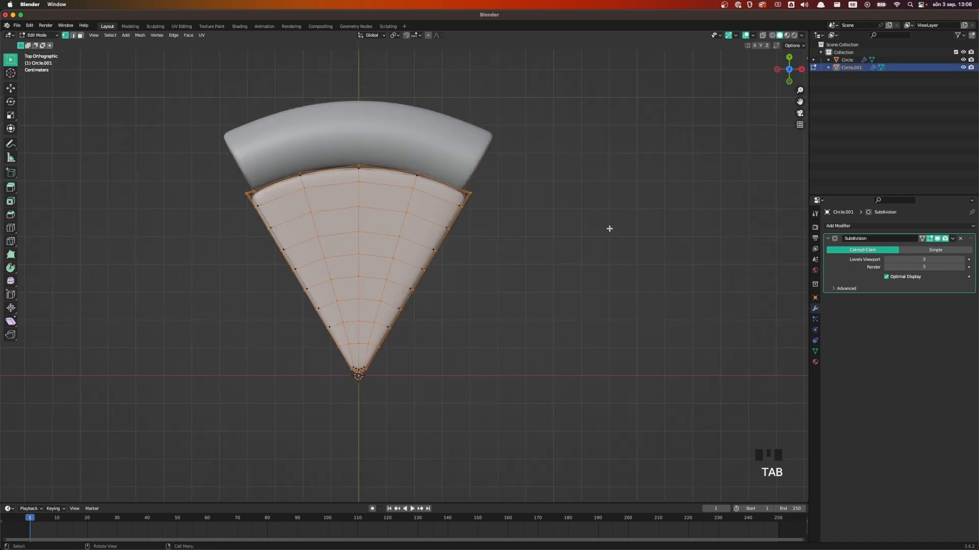
{"action": "key", "text": "s"}
{"action": "key", "text": "x"}
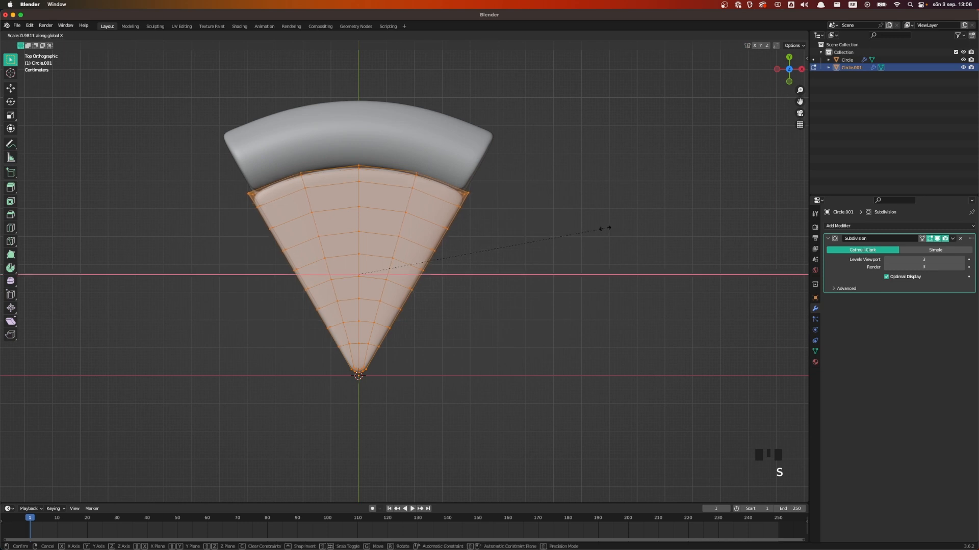
{"action": "left_click", "coordinate": [604, 227]}
{"action": "key", "text": "Tab"}
{"action": "middle_click_drag", "start_coordinate": [568, 317], "coordinate": [367, 305]}
{"action": "scroll", "coordinate": [367, 306], "scroll_direction": "up", "scroll_amount": 1}
{"action": "scroll", "coordinate": [357, 309], "scroll_direction": "down", "scroll_amount": 2}
{"action": "middle_click_drag", "start_coordinate": [440, 324], "coordinate": [544, 306]}
- Move the slice base and cheese layer together about 0.057 m along Y, away from the world origin
{"action": "key", "text": "grave"}
{"action": "left_click", "coordinate": [551, 270]}
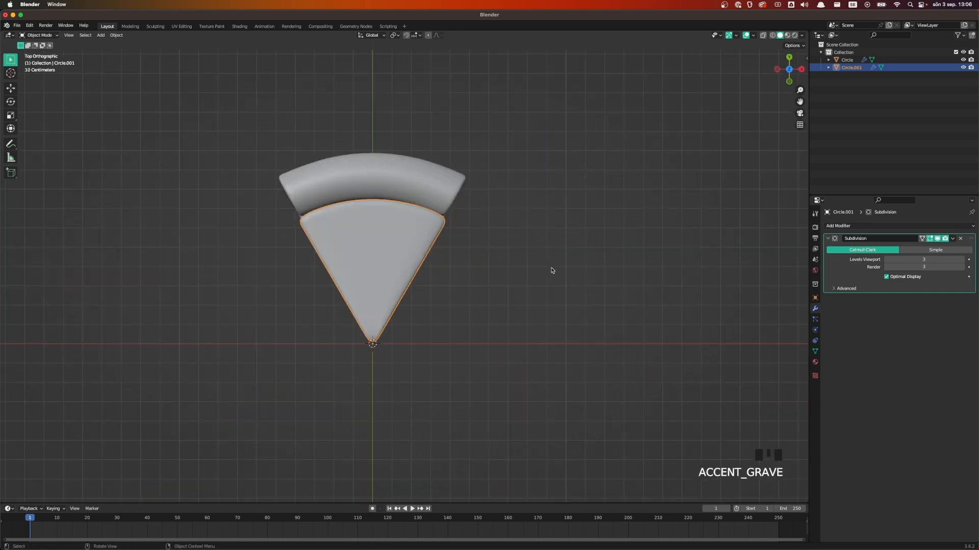
{"action": "left_click_drag", "start_coordinate": [240, 136], "coordinate": [536, 324]}
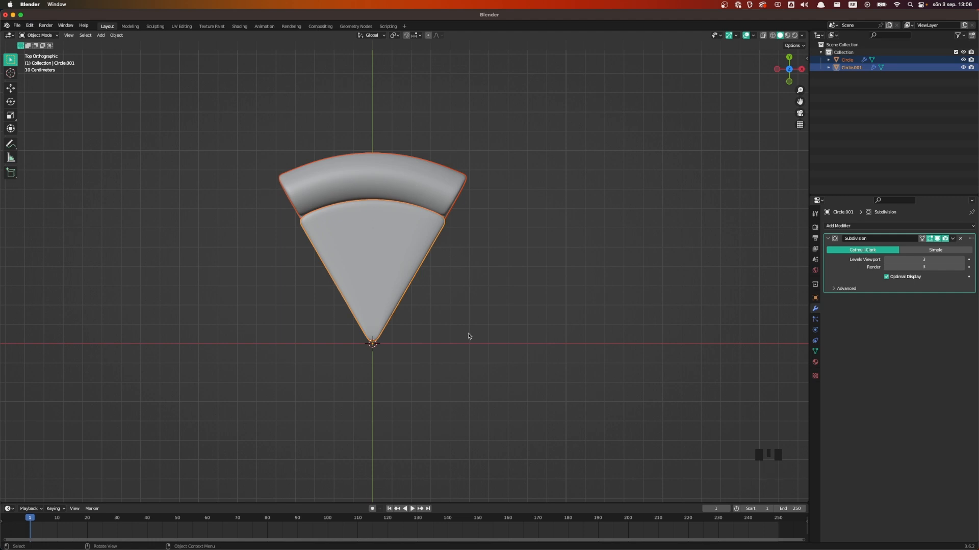
{"action": "key", "text": "g"}
{"action": "key", "text": "y"}
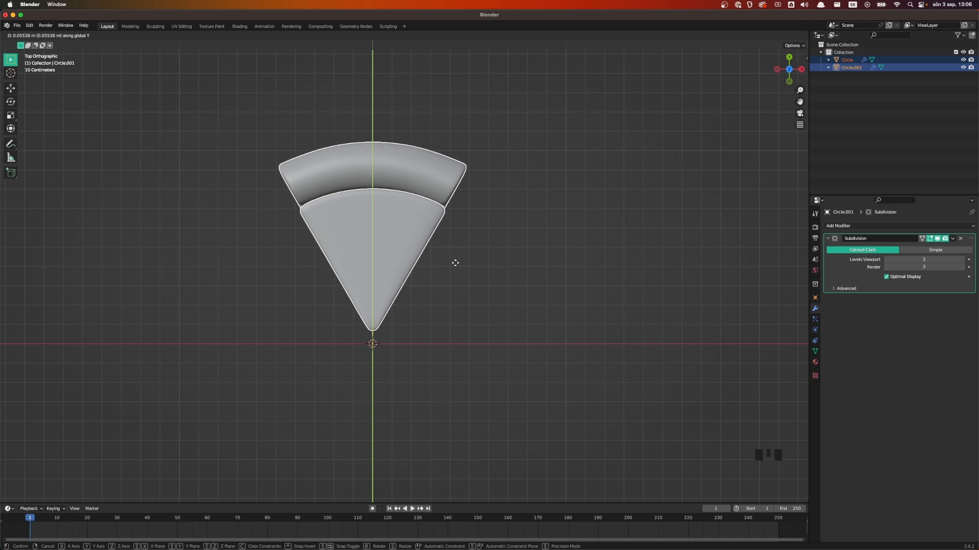
{"action": "left_click", "coordinate": [455, 263]}
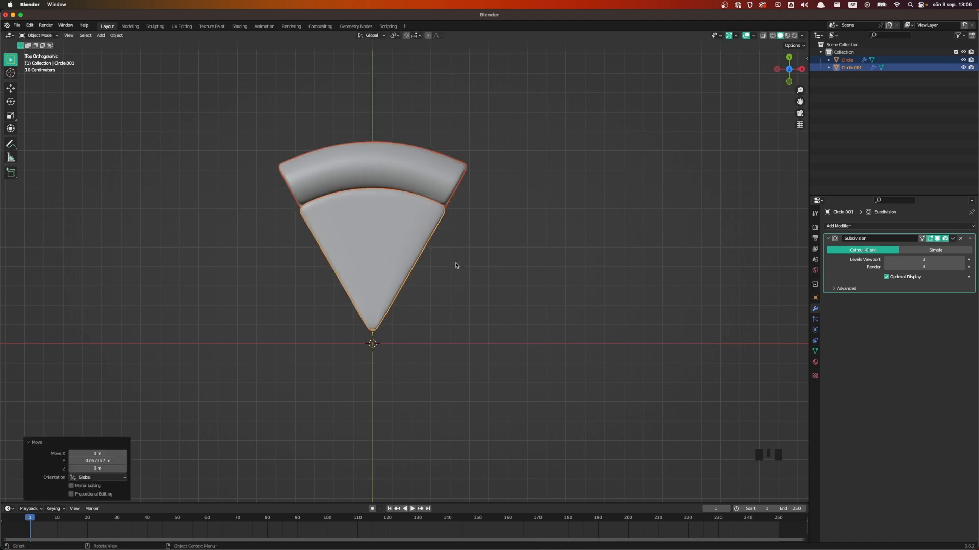
- Set the pivot point to 3D Cursor and make a linked duplicate of both slice objects rotated 60° around Z
{"action": "key", "text": "period"}
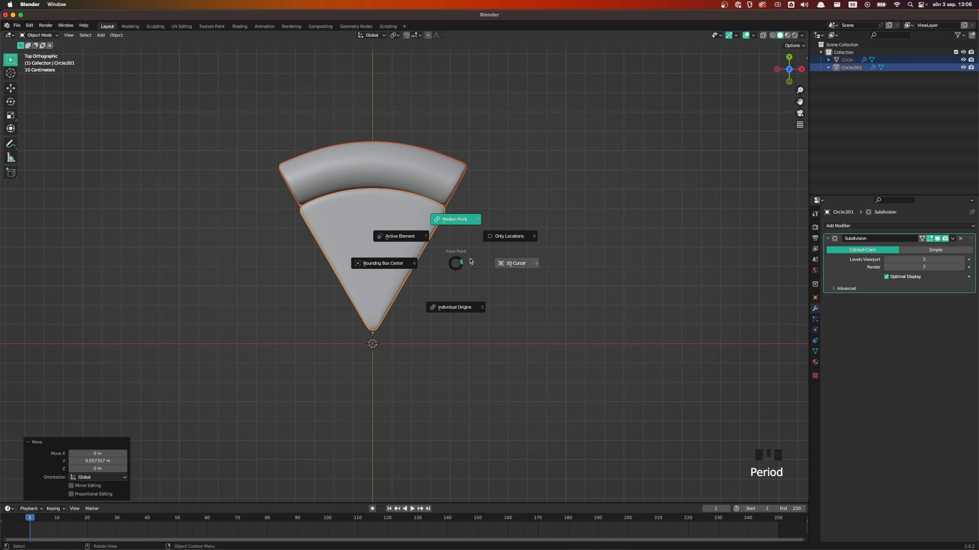
{"action": "left_click", "coordinate": [520, 264]}
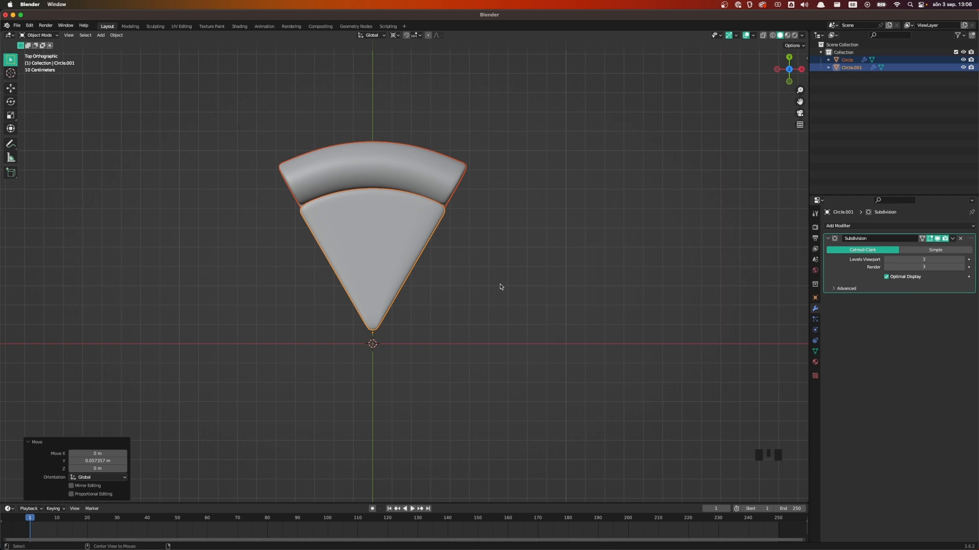
{"action": "key", "text": "alt+d"}
{"action": "type", "text": "r"}
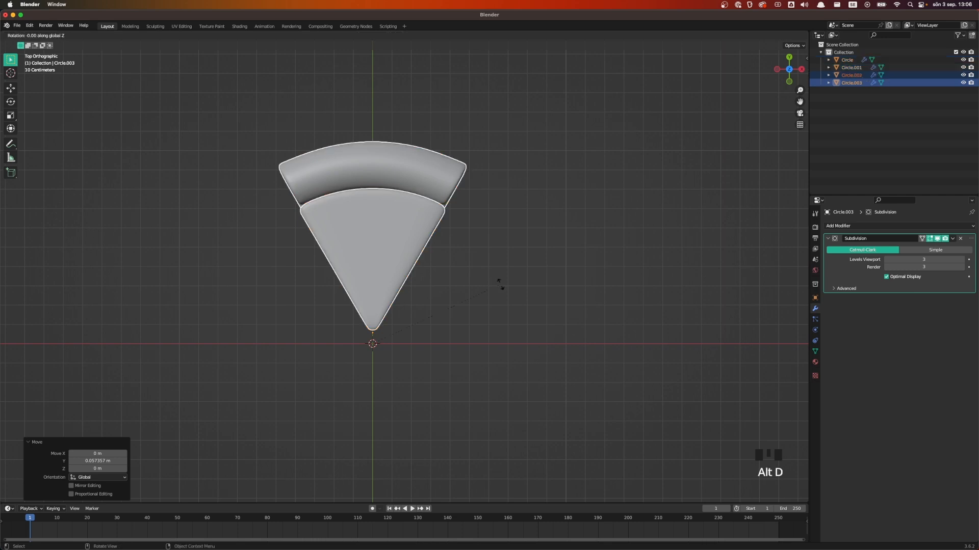
{"action": "type", "text": "120"}
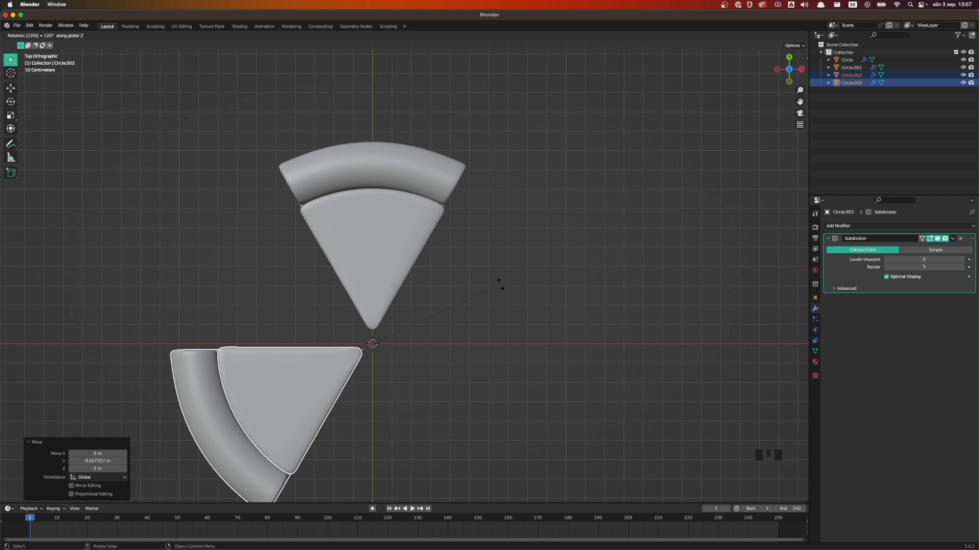
{"action": "key", "text": "BackSpace"}
{"action": "key", "text": "BackSpace"}
{"action": "key", "text": "BackSpace"}
{"action": "type", "text": "60"}
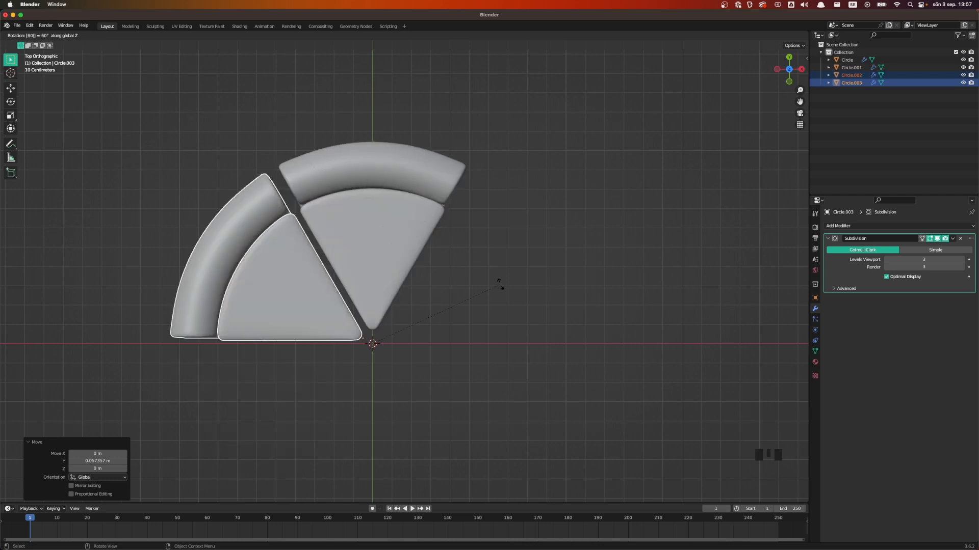
{"action": "key", "text": "Return"}
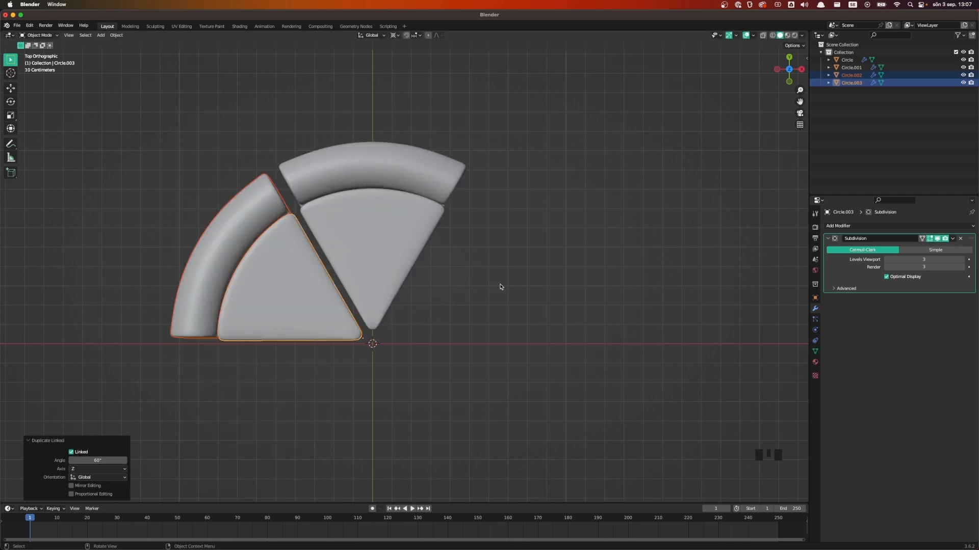
- Repeat the rotated linked duplication four more times to complete the round pizza of six slices
{"action": "key", "text": "shift+r"}
{"action": "key", "text": "shift+r"}
{"action": "key", "text": "shift+r"}
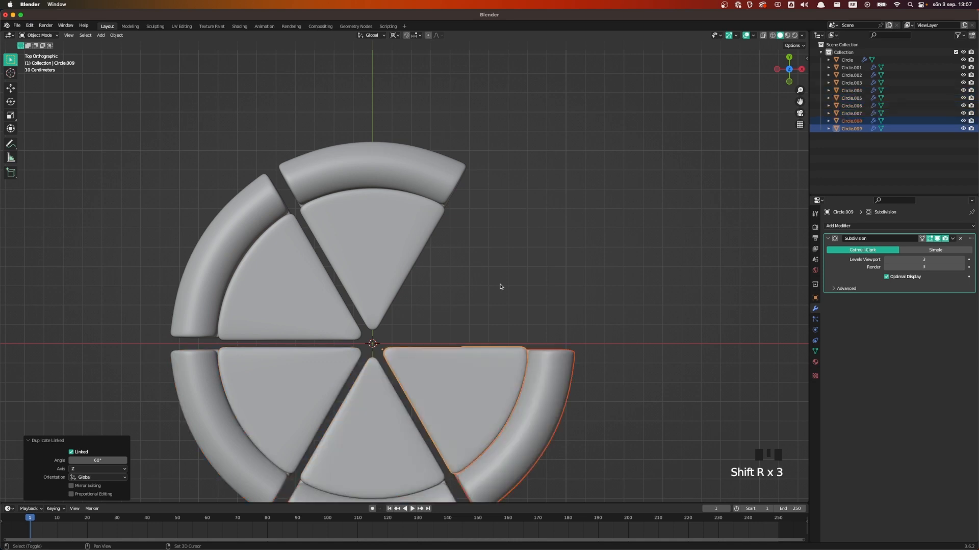
{"action": "key", "text": "shift+r"}
{"action": "scroll", "coordinate": [571, 280], "scroll_direction": "down", "scroll_amount": 2}
{"action": "left_click", "coordinate": [604, 279]}
{"action": "middle_click_drag", "start_coordinate": [605, 278], "coordinate": [564, 281]}
{"action": "scroll", "coordinate": [484, 295], "scroll_direction": "up", "scroll_amount": 2}
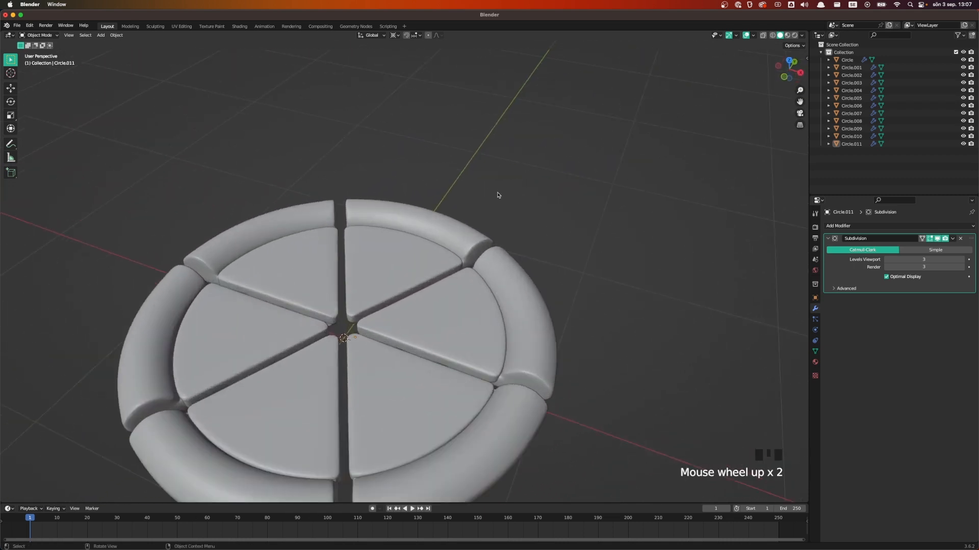
- Add a 24-vertex mesh circle with a 1 m radius at the pizza's centre and raise it about 0.67 m along Z
{"action": "key", "text": "grave"}
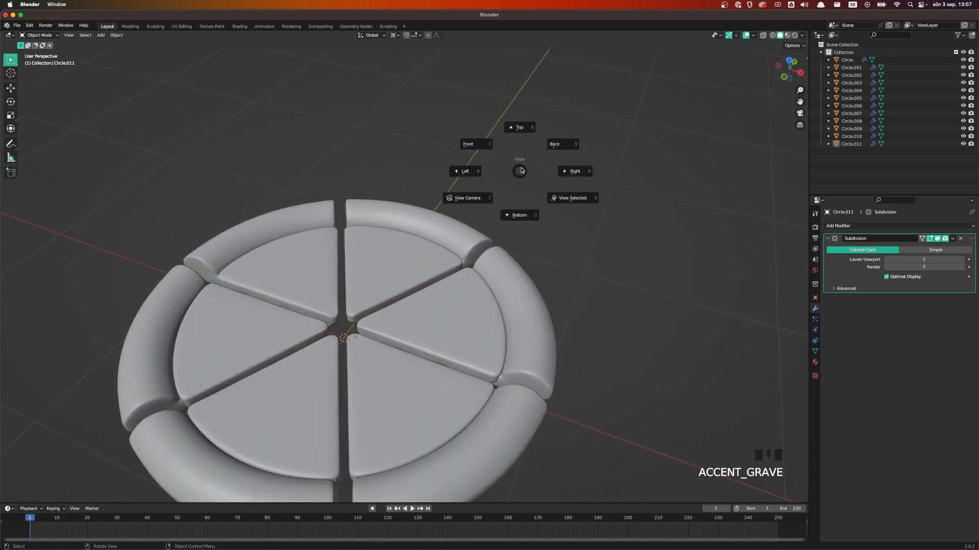
{"action": "left_click", "coordinate": [524, 128]}
{"action": "left_click", "coordinate": [507, 153]}
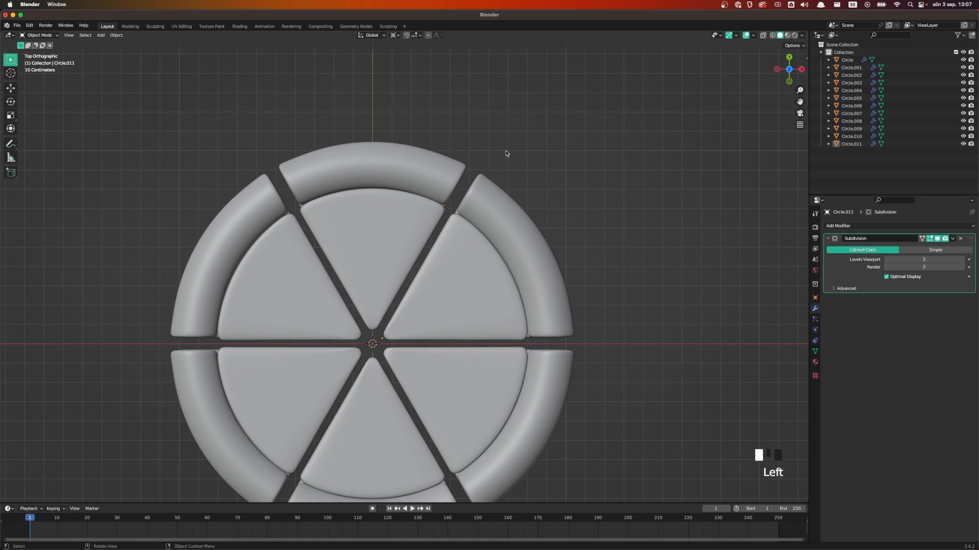
{"action": "scroll", "coordinate": [370, 259], "scroll_direction": "up", "scroll_amount": 3}
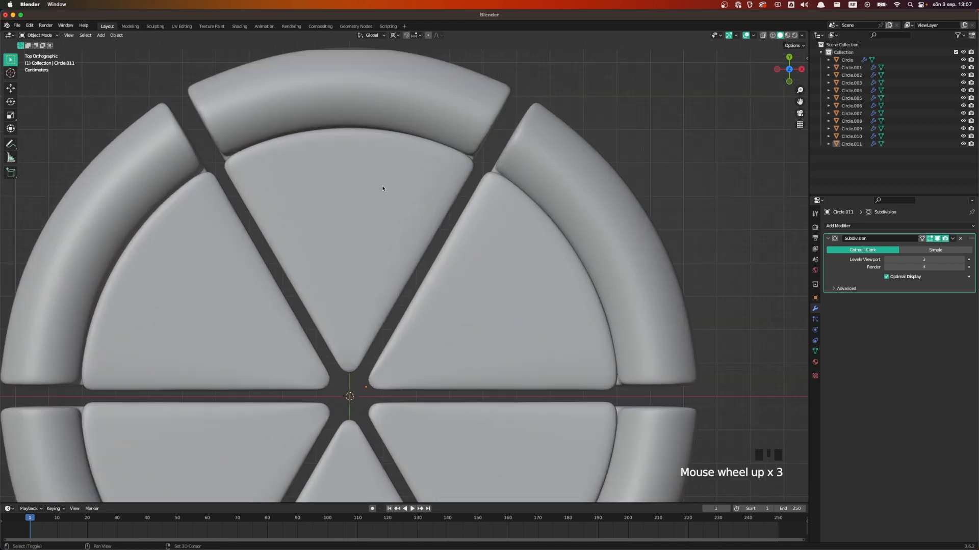
{"action": "key", "text": "shift+a"}
{"action": "mouse_move", "coordinate": [400, 190]}
{"action": "left_click", "coordinate": [428, 201]}
{"action": "scroll", "coordinate": [581, 323], "scroll_direction": "down", "scroll_amount": 3}
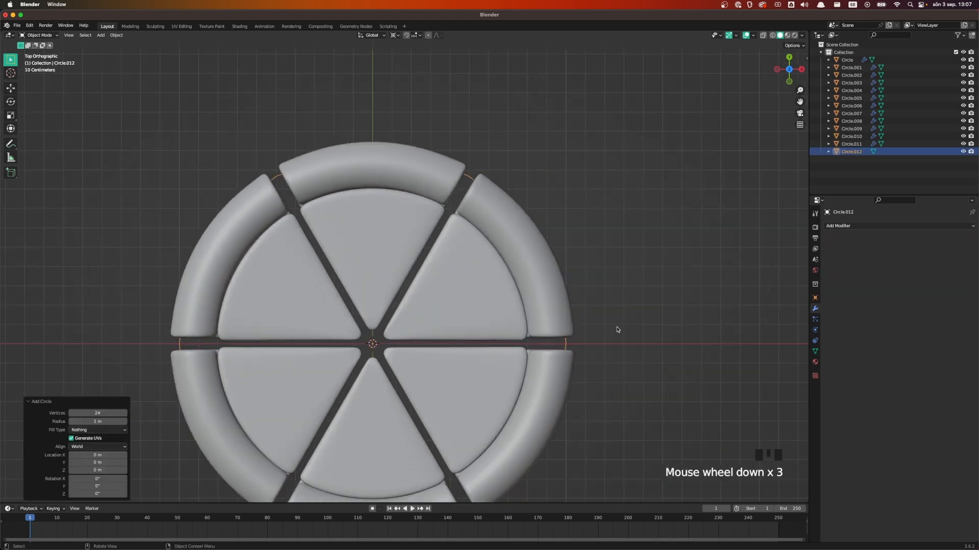
{"action": "middle_click_drag", "start_coordinate": [584, 323], "coordinate": [584, 288]}
{"action": "key", "text": "g"}
{"action": "key", "text": "z"}
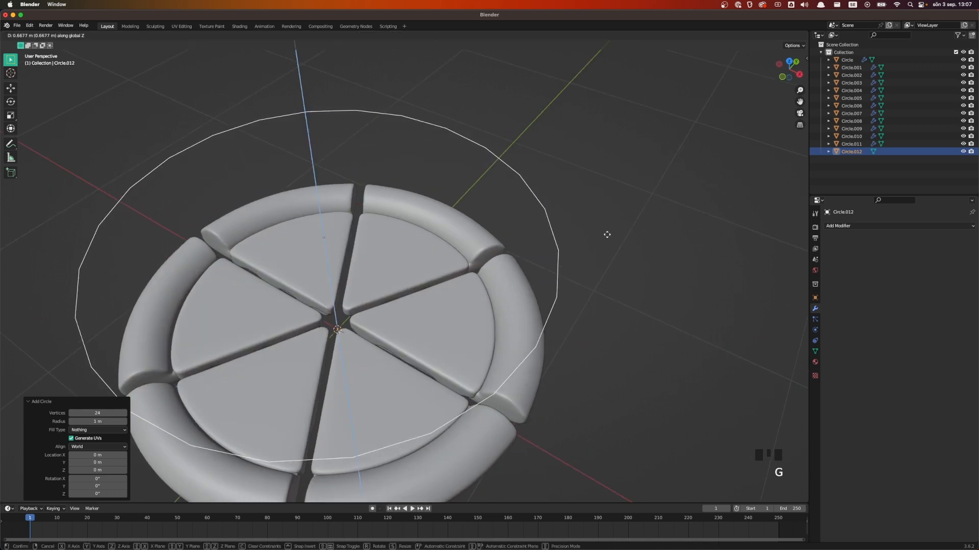
{"action": "left_click", "coordinate": [608, 232]}
- Scale the new circle's mesh uniformly to 0.185 in Edit Mode
{"action": "key", "text": "Tab"}
{"action": "key", "text": "s"}
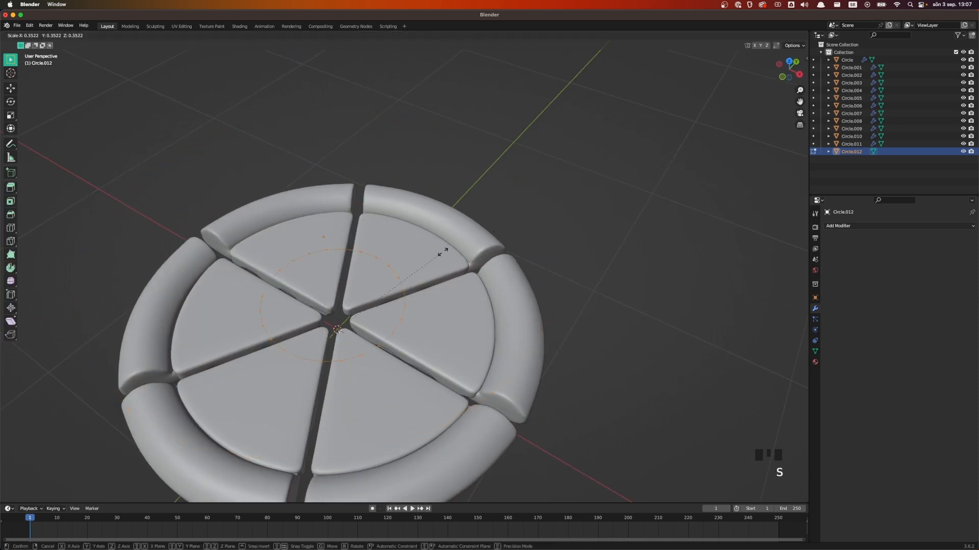
{"action": "left_click", "coordinate": [390, 287]}
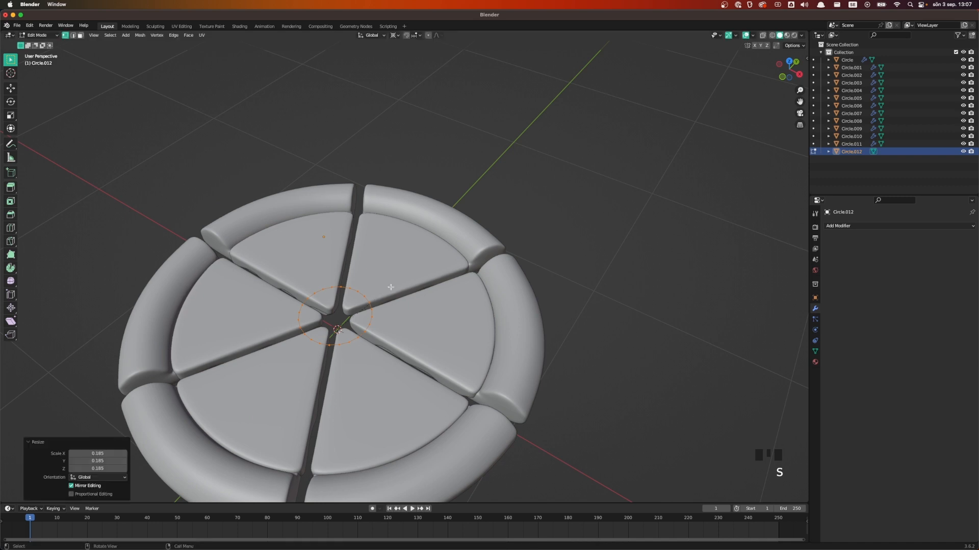
- Fill the small circle with a face and extrude it about 0.045 m upwards into a thin disc
{"action": "key", "text": "f"}
{"action": "middle_click_drag", "start_coordinate": [418, 270], "coordinate": [459, 247], "text": "shift"}
{"action": "scroll", "coordinate": [452, 280], "scroll_direction": "up", "scroll_amount": 2}
{"action": "key", "text": "e"}
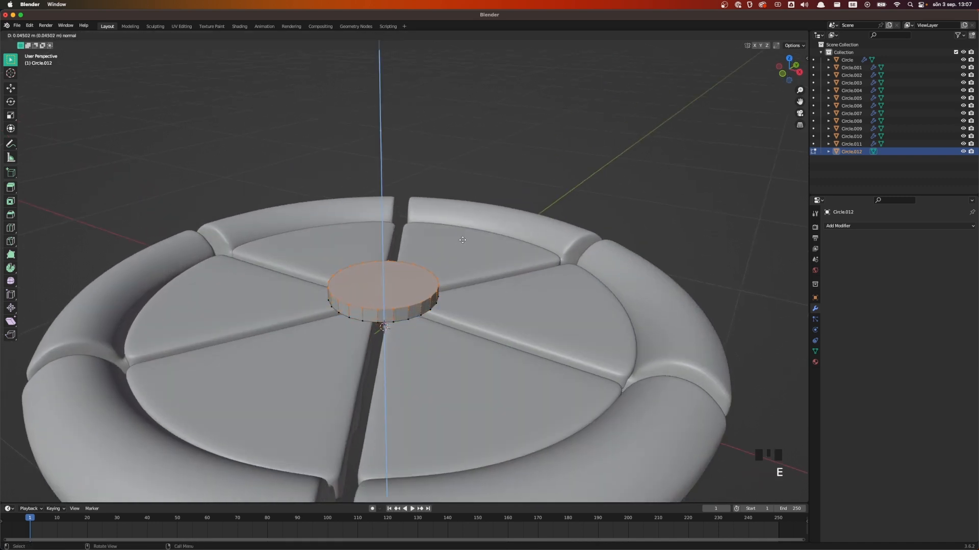
{"action": "left_click", "coordinate": [462, 240]}
{"action": "key", "text": "Tab"}
- Add a Bevel modifier to the disc with 4 segments and an amount of 0.015 m
{"action": "left_click", "coordinate": [852, 226]}
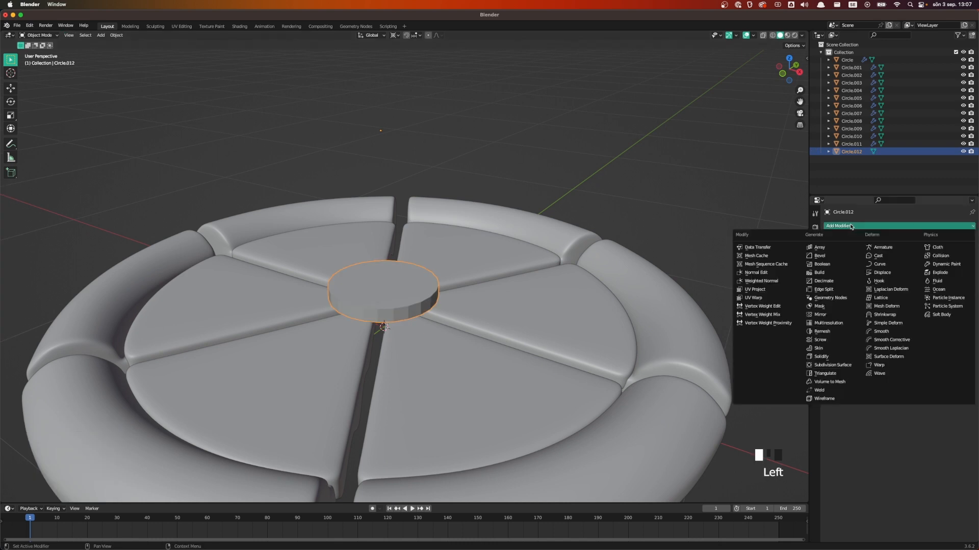
{"action": "left_click", "coordinate": [831, 256]}
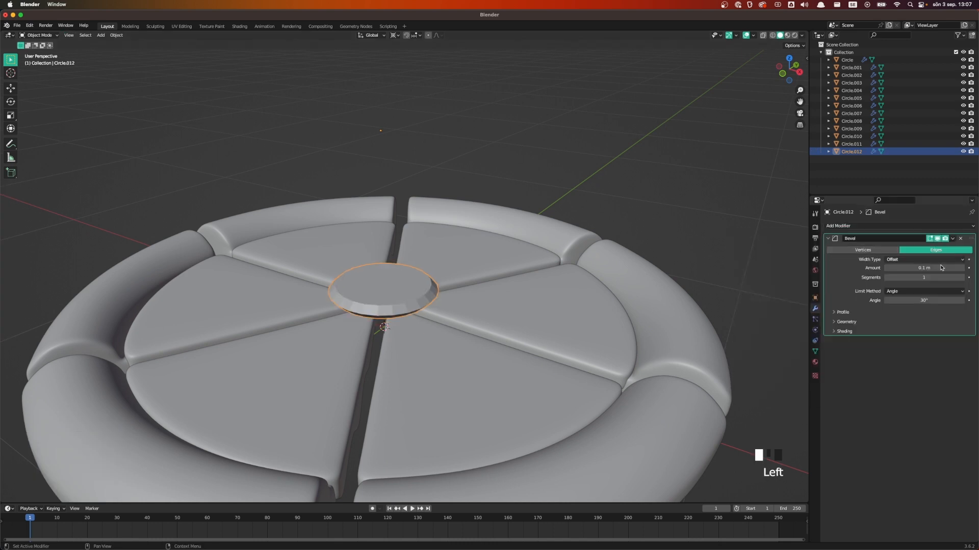
{"action": "left_click", "coordinate": [962, 277]}
{"action": "left_click", "coordinate": [962, 278]}
{"action": "left_click", "coordinate": [962, 278]}
{"action": "left_click_drag", "start_coordinate": [939, 268], "coordinate": [933, 269], "text": "shift"}
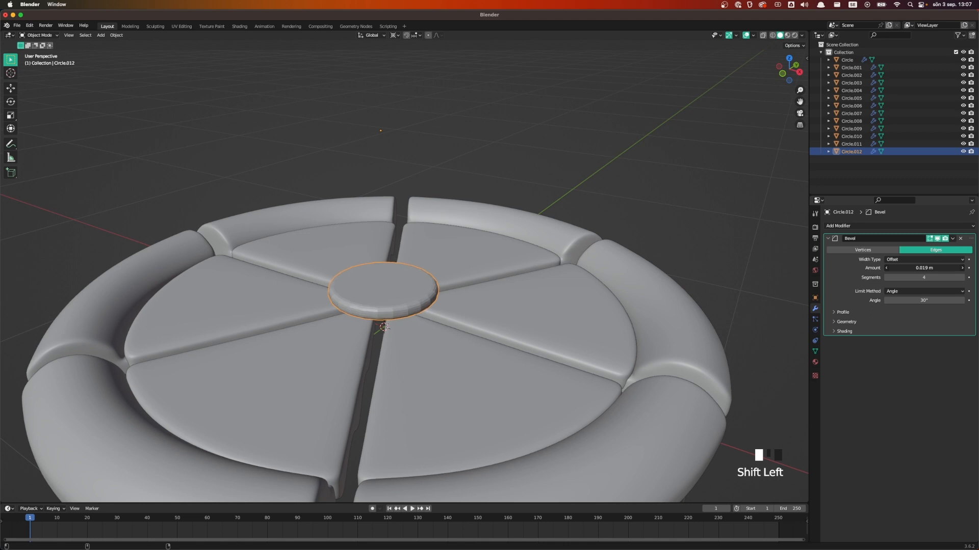
{"action": "left_click_drag", "start_coordinate": [933, 268], "coordinate": [930, 268], "text": "shift"}
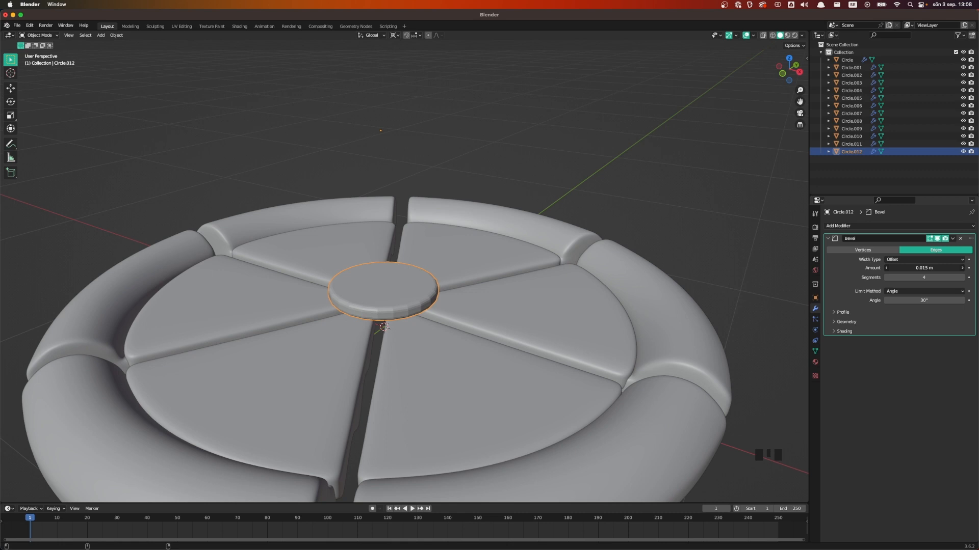
- Apply Shade Auto Smooth to the disc and add a level 2 Subdivision modifier
{"action": "right_click", "coordinate": [383, 301]}
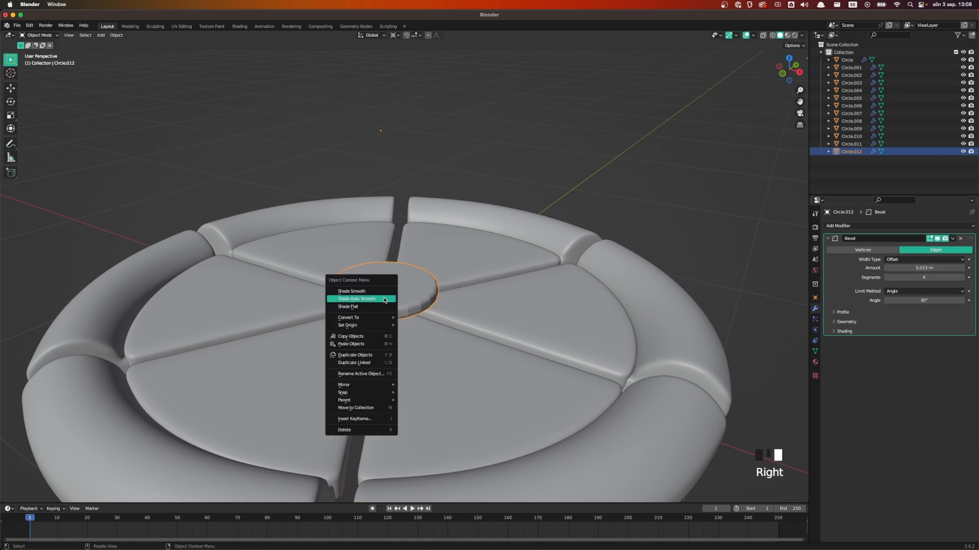
{"action": "left_click", "coordinate": [386, 298]}
{"action": "key", "text": "ctrl+2"}
{"action": "middle_click_drag", "start_coordinate": [414, 279], "coordinate": [455, 323]}
{"action": "key", "text": "grave"}
{"action": "left_click", "coordinate": [525, 263]}
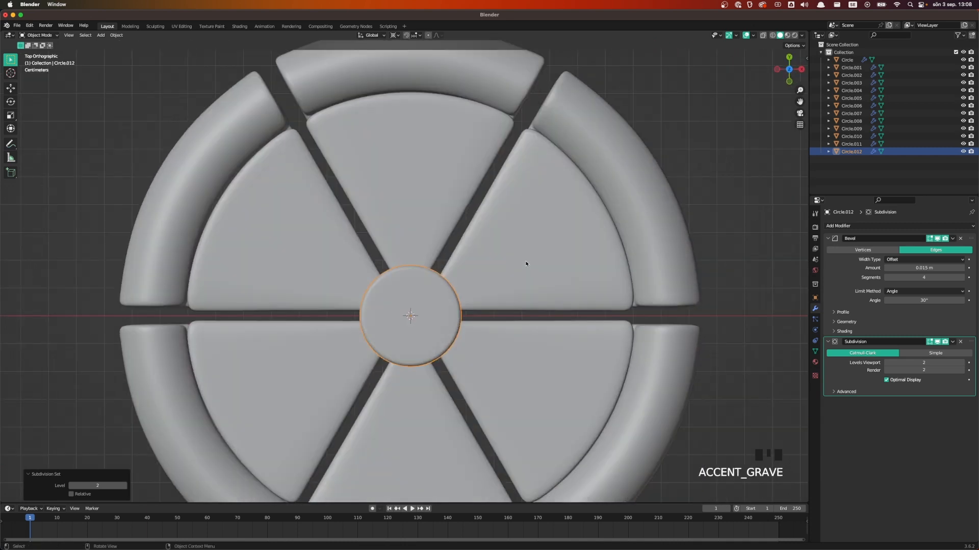
- Move the disc from the pizza's centre onto the top slice
{"action": "scroll", "coordinate": [542, 312], "scroll_direction": "down", "scroll_amount": 2}
{"action": "key", "text": "g"}
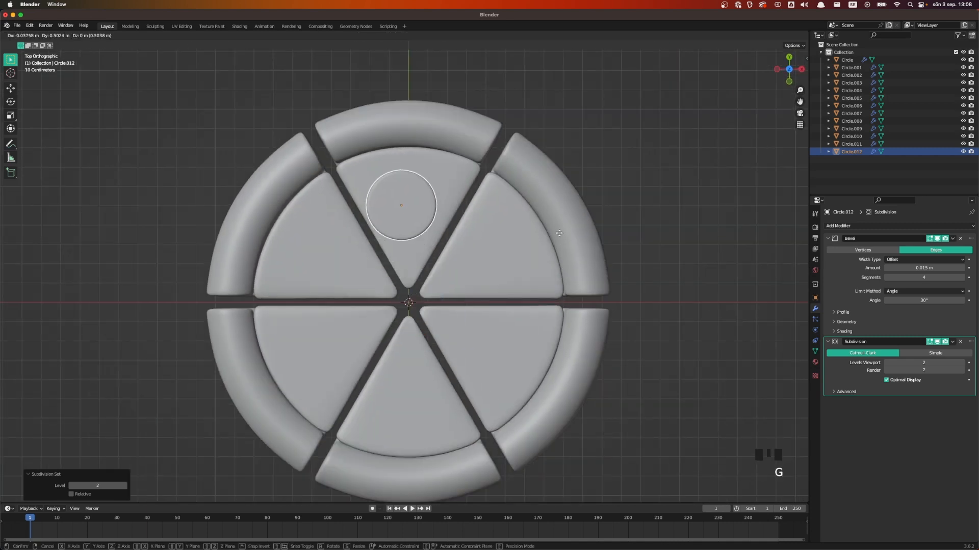
{"action": "left_click", "coordinate": [542, 223]}
- Change the pivot point so the disc's mesh scales about its own centre, and scale it uniformly to about 0.6
{"action": "key", "text": "Tab"}
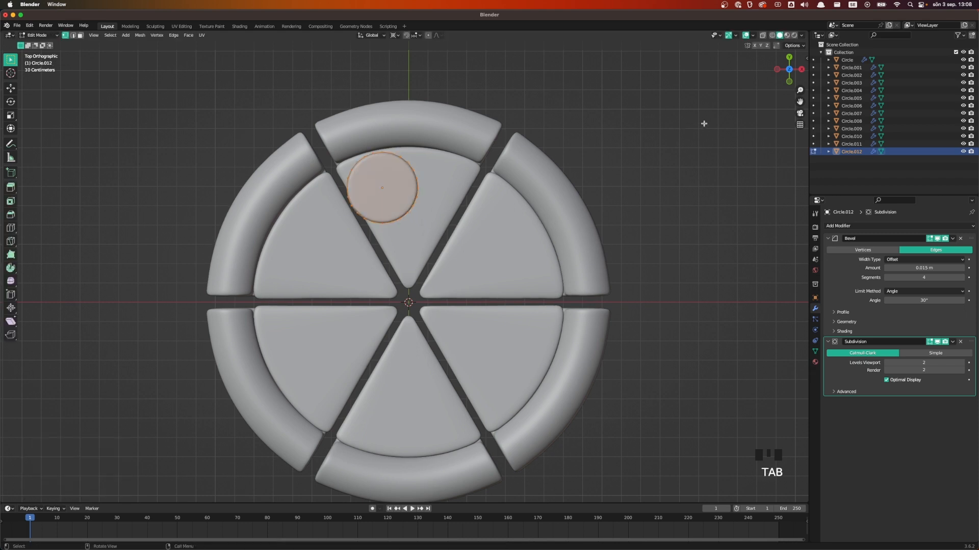
{"action": "key", "text": "s"}
{"action": "right_click", "coordinate": [665, 134]}
{"action": "key", "text": "period"}
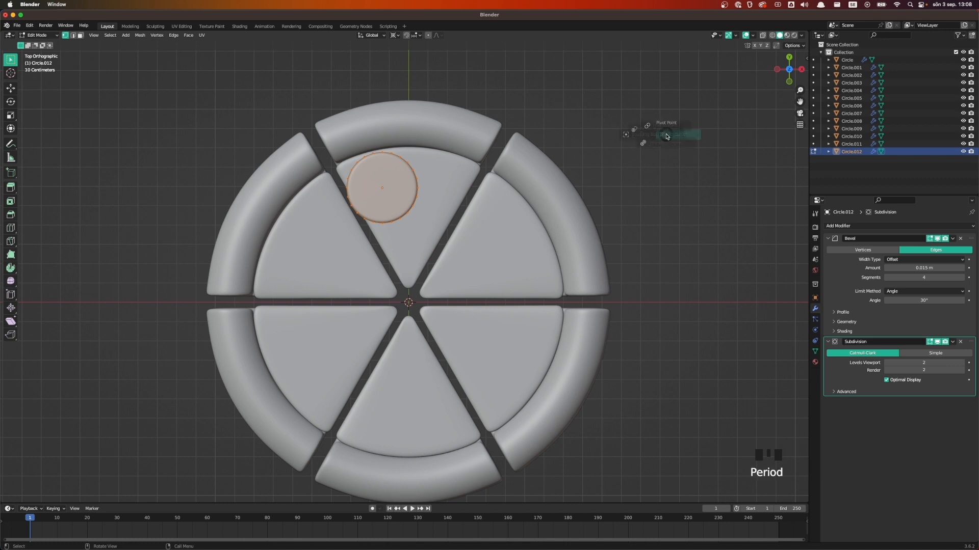
{"action": "left_click", "coordinate": [671, 98]}
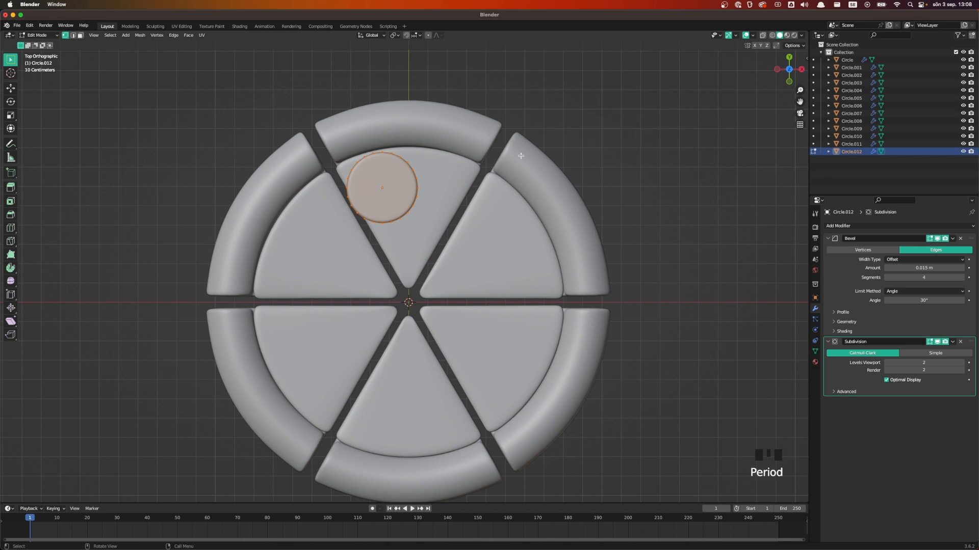
{"action": "key", "text": "s"}
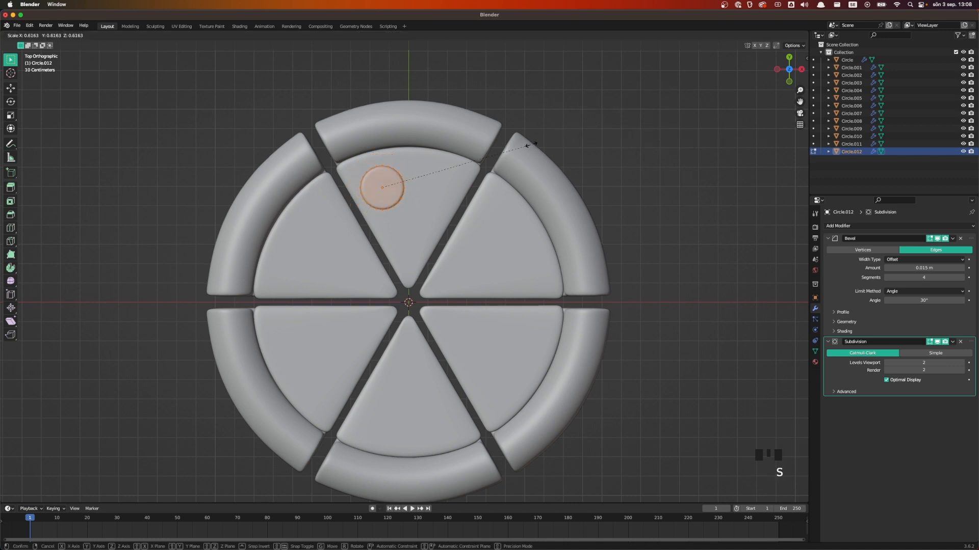
{"action": "left_click", "coordinate": [525, 145]}
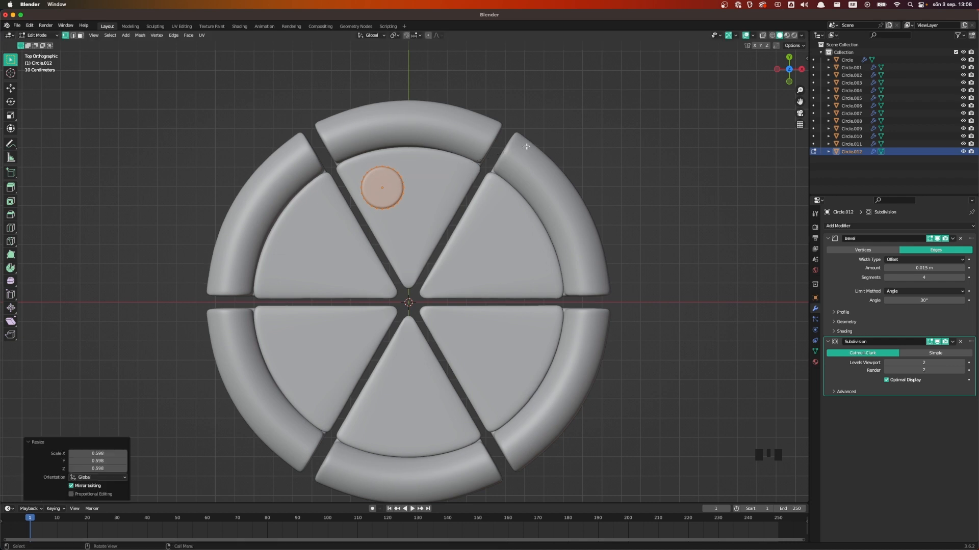
- Shift the disc towards the top slice's outer left corner and lower it about 0.035 m along Z onto the cheese
{"action": "key", "text": "Tab"}
{"action": "key", "text": "g"}
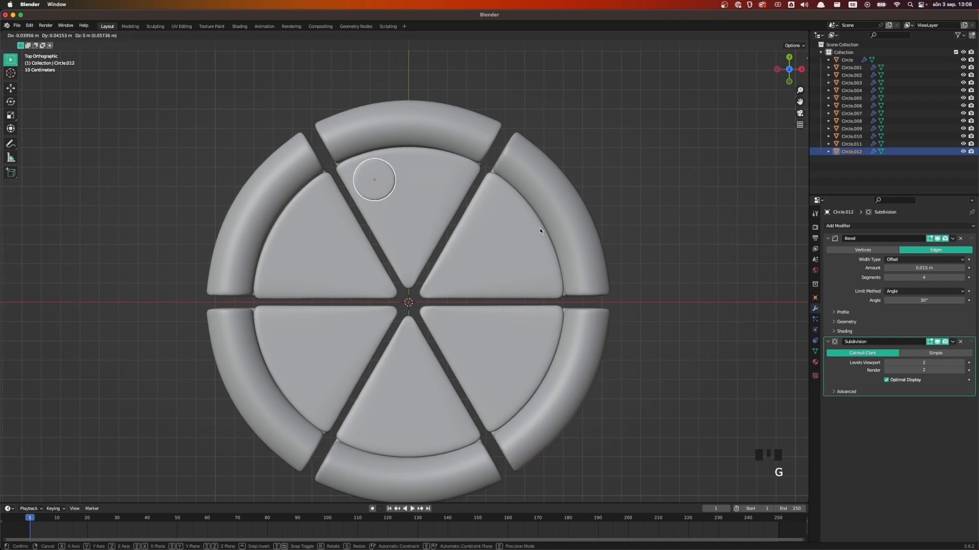
{"action": "left_click", "coordinate": [539, 229]}
{"action": "middle_click_drag", "start_coordinate": [585, 310], "coordinate": [515, 306]}
{"action": "scroll", "coordinate": [546, 189], "scroll_direction": "up", "scroll_amount": 4}
{"action": "key", "text": "g"}
{"action": "key", "text": "z"}
{"action": "left_click", "coordinate": [556, 234]}
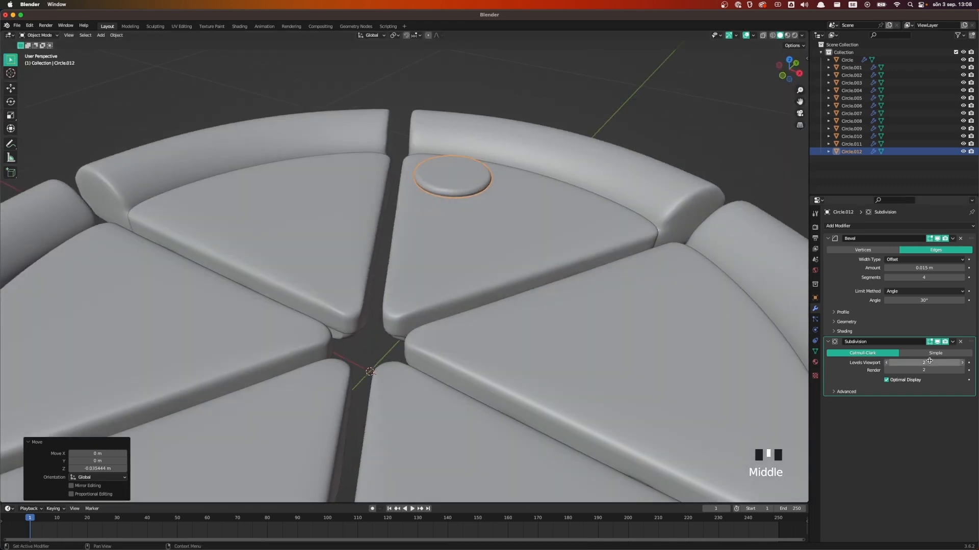
- Set the disc's Subdivision modifier to level 3 for both viewport and render
{"action": "left_click", "coordinate": [962, 363]}
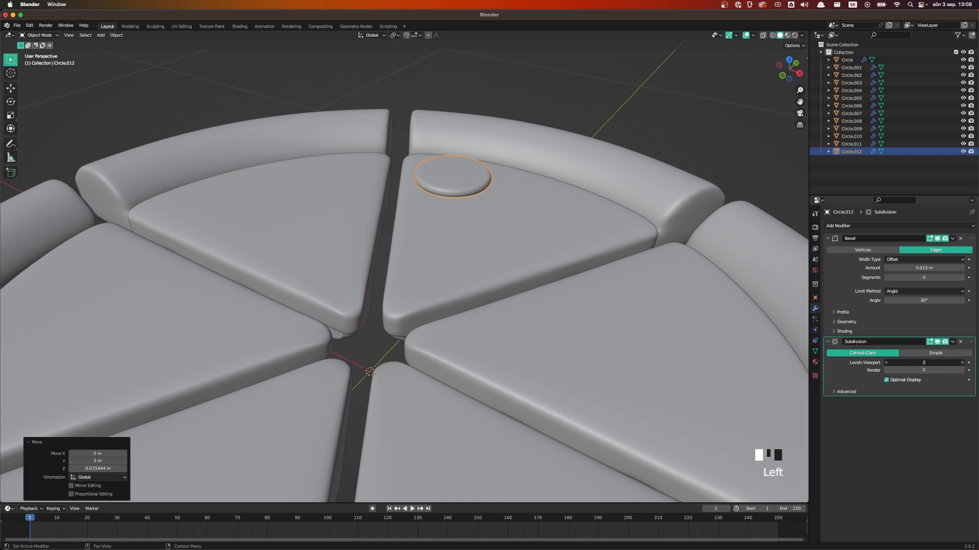
{"action": "left_click", "coordinate": [962, 370]}
{"action": "scroll", "coordinate": [485, 187], "scroll_direction": "down", "scroll_amount": 2}
{"action": "middle_click_drag", "start_coordinate": [485, 187], "coordinate": [574, 216]}
- From top view, place linked duplicates of the disc: one more on the top slice and two on the upper-right slice
{"action": "key", "text": "grave"}
{"action": "key", "text": "grave"}
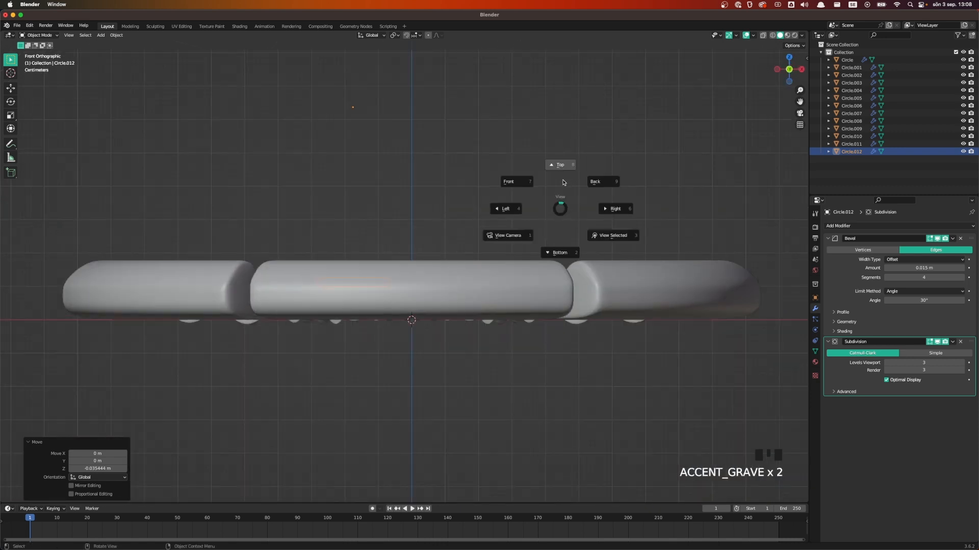
{"action": "scroll", "coordinate": [447, 187], "scroll_direction": "down", "scroll_amount": 2}
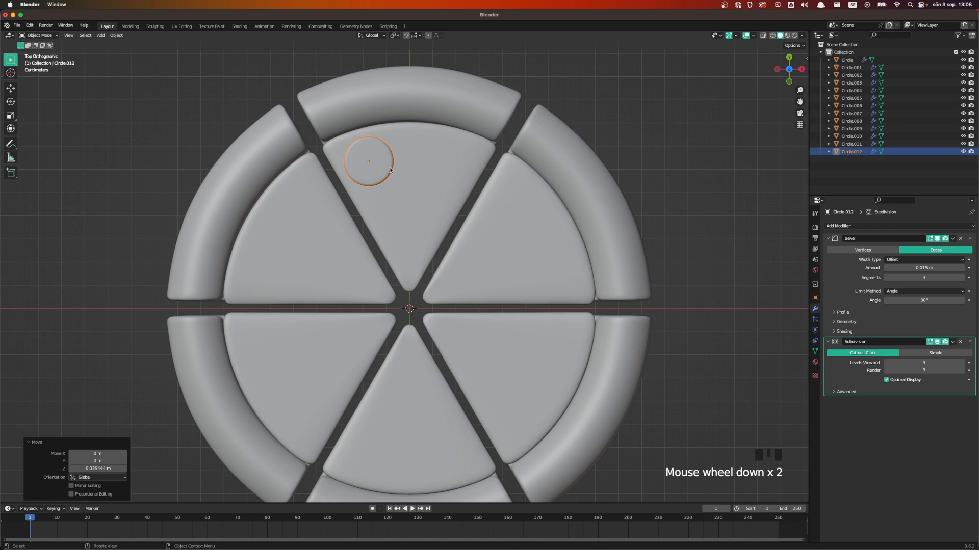
{"action": "key", "text": "alt+d"}
{"action": "left_click", "coordinate": [431, 240]}
{"action": "key", "text": "alt+d"}
{"action": "left_click", "coordinate": [546, 237]}
{"action": "key", "text": "alt+d"}
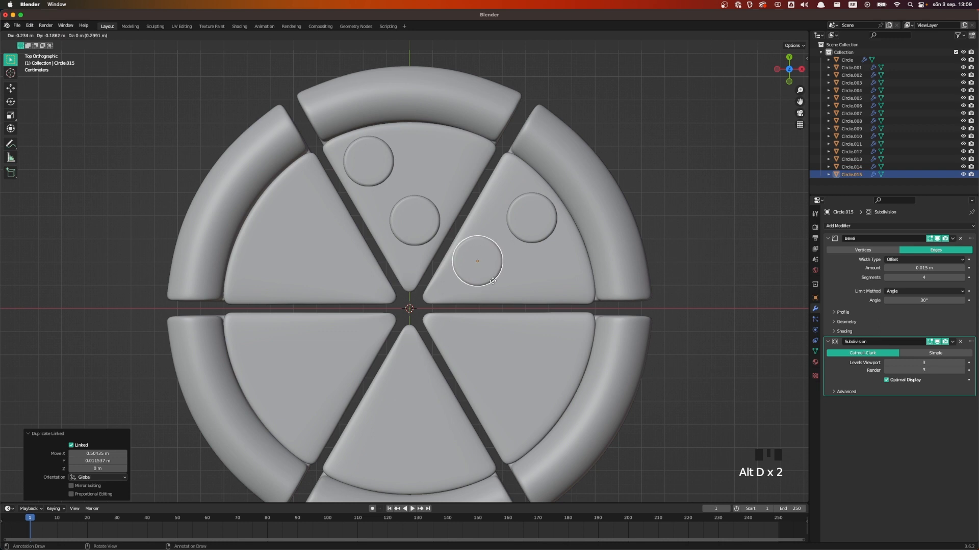
{"action": "left_click", "coordinate": [485, 291]}
- Place two linked disc duplicates on the lower-right slice and two on the bottom slice
{"action": "key", "text": "alt+d"}
{"action": "left_click", "coordinate": [542, 393]}
{"action": "key", "text": "alt+d"}
{"action": "left_click", "coordinate": [604, 373]}
{"action": "key", "text": "alt+d"}
{"action": "left_click", "coordinate": [360, 411]}
{"action": "key", "text": "alt+d"}
{"action": "left_click", "coordinate": [385, 340]}
- Place two linked disc duplicates on the lower-left slice and three on the upper-left slice
{"action": "key", "text": "alt+d"}
{"action": "left_click", "coordinate": [295, 357]}
{"action": "key", "text": "alt+d"}
{"action": "left_click", "coordinate": [234, 302]}
{"action": "key", "text": "alt+d"}
{"action": "left_click", "coordinate": [306, 227]}
{"action": "key", "text": "alt+d"}
{"action": "left_click", "coordinate": [281, 156]}
{"action": "key", "text": "alt+d"}
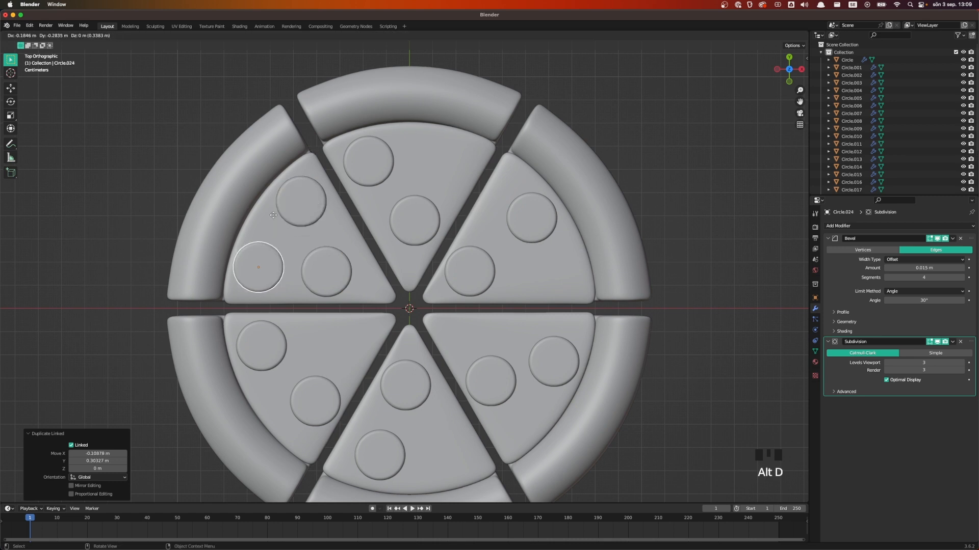
{"action": "left_click", "coordinate": [273, 216]}
- Scale down the inner disc of the upper-left slice, and slightly resize and reposition that slice's upper disc
{"action": "left_click", "coordinate": [337, 278]}
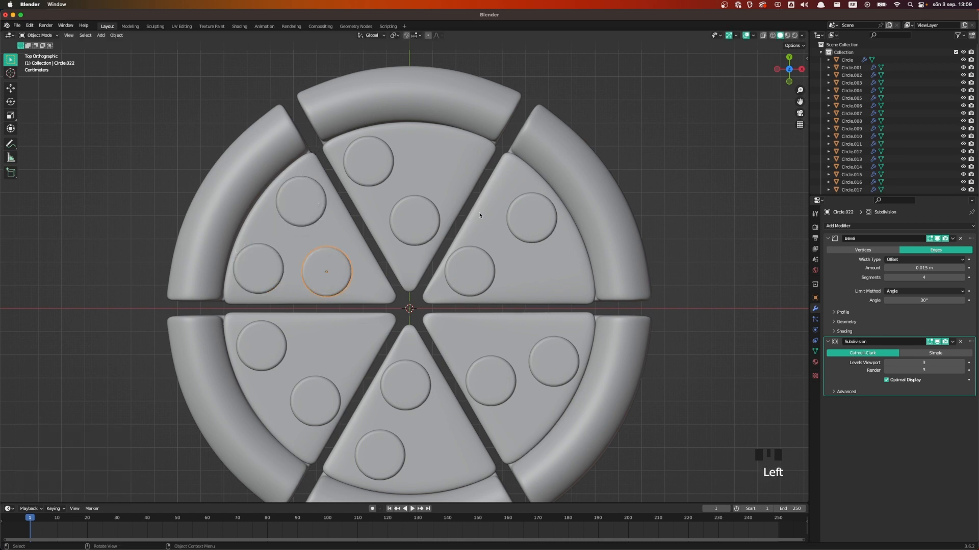
{"action": "key", "text": "s"}
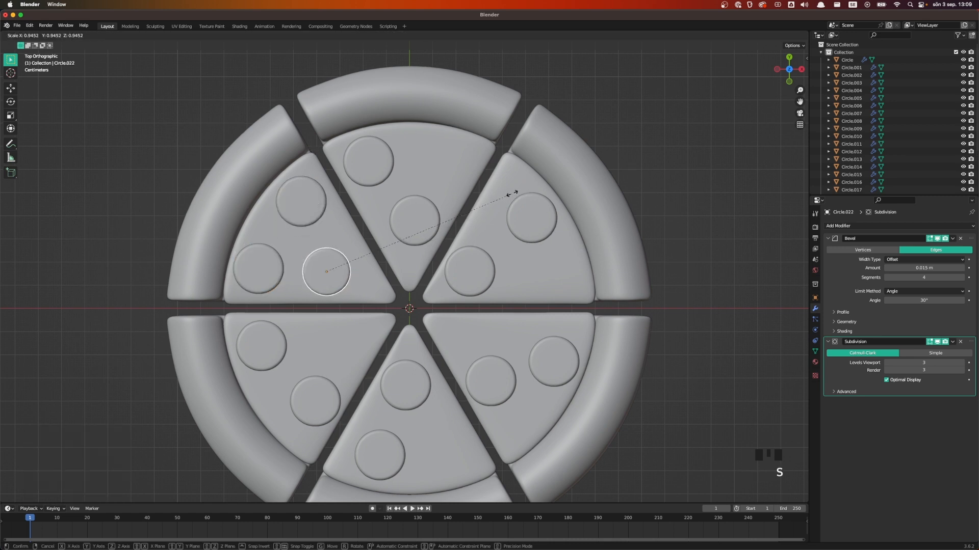
{"action": "left_click", "coordinate": [521, 194]}
{"action": "key", "text": "g"}
{"action": "right_click", "coordinate": [525, 197]}
{"action": "left_click", "coordinate": [295, 192]}
{"action": "key", "text": "s"}
{"action": "left_click", "coordinate": [494, 181]}
{"action": "key", "text": "g"}
{"action": "left_click", "coordinate": [496, 185]}
- Slightly rescale the top slice's inner disc and shift its outer disc a little towards the slice's middle
{"action": "left_click", "coordinate": [408, 201]}
{"action": "key", "text": "s"}
{"action": "left_click", "coordinate": [406, 193]}
{"action": "left_click", "coordinate": [376, 163]}
{"action": "key", "text": "g"}
{"action": "left_click", "coordinate": [391, 160]}
- Slightly resize the outer disc on the upper-right slice and nudge both of that slice's discs into place
{"action": "left_click", "coordinate": [519, 233]}
{"action": "key", "text": "s"}
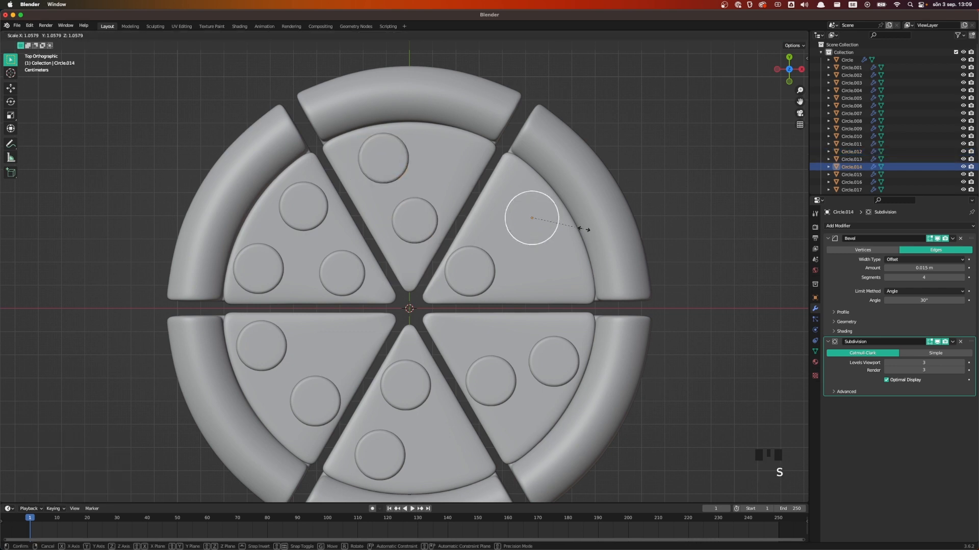
{"action": "left_click", "coordinate": [584, 231]}
{"action": "key", "text": "g"}
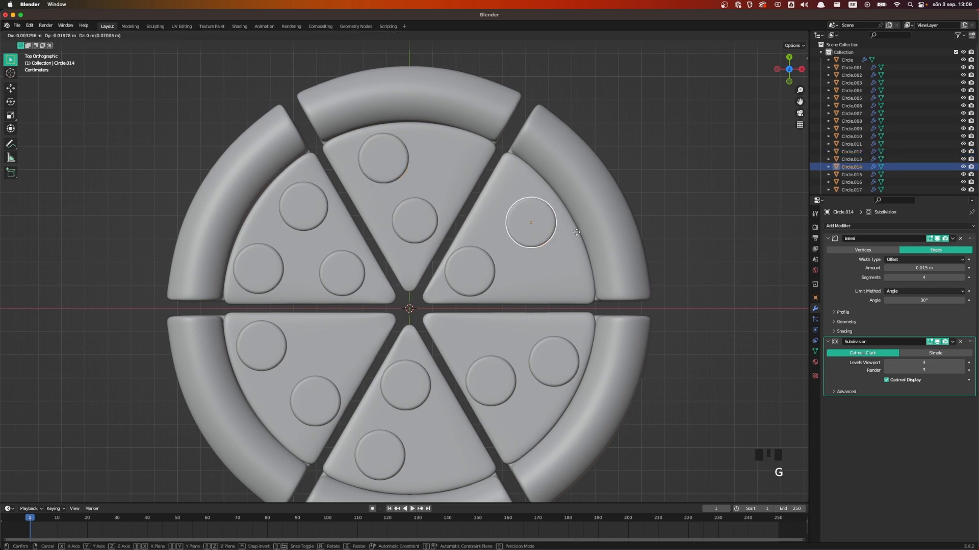
{"action": "left_click", "coordinate": [576, 230]}
{"action": "left_click", "coordinate": [492, 275]}
{"action": "key", "text": "g"}
{"action": "left_click", "coordinate": [501, 277]}
- Nudge the two discs on the lower-right slice into a less regular arrangement and deselect everything
{"action": "left_click", "coordinate": [558, 373]}
{"action": "key", "text": "g"}
{"action": "left_click", "coordinate": [560, 364]}
{"action": "left_click", "coordinate": [503, 395]}
{"action": "key", "text": "g"}
{"action": "left_click", "coordinate": [498, 386]}
{"action": "scroll", "coordinate": [492, 289], "scroll_direction": "down", "scroll_amount": 1}
{"action": "left_click", "coordinate": [555, 142]}
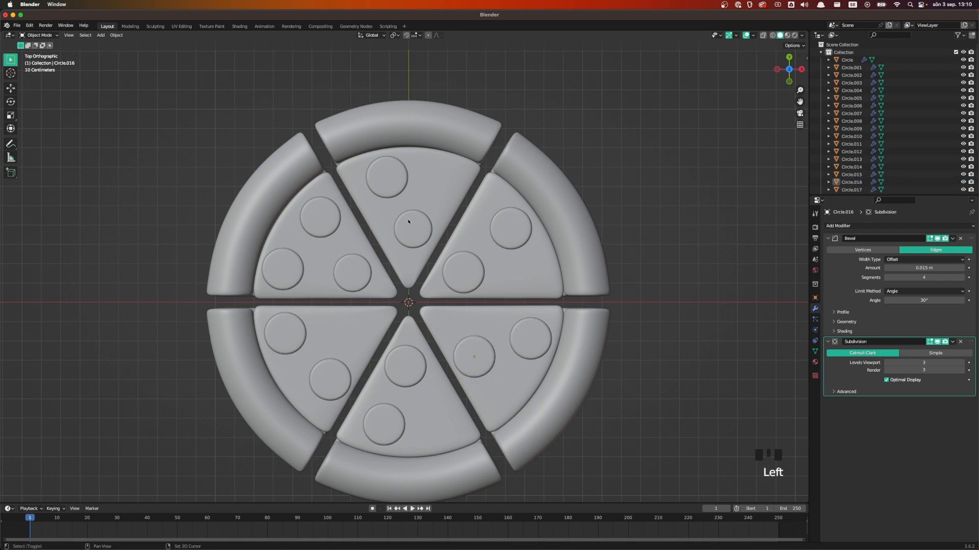
- Add a 24-vertex mesh circle with a 1 m radius and raise it along Z above the pizza
{"action": "middle_click_drag", "start_coordinate": [404, 218], "coordinate": [546, 280]}
{"action": "key", "text": "shift+a"}
{"action": "mouse_move", "coordinate": [406, 245]}
{"action": "left_click", "coordinate": [436, 257]}
{"action": "scroll", "coordinate": [435, 258], "scroll_direction": "down", "scroll_amount": 2}
{"action": "key", "text": "g"}
{"action": "key", "text": "z"}
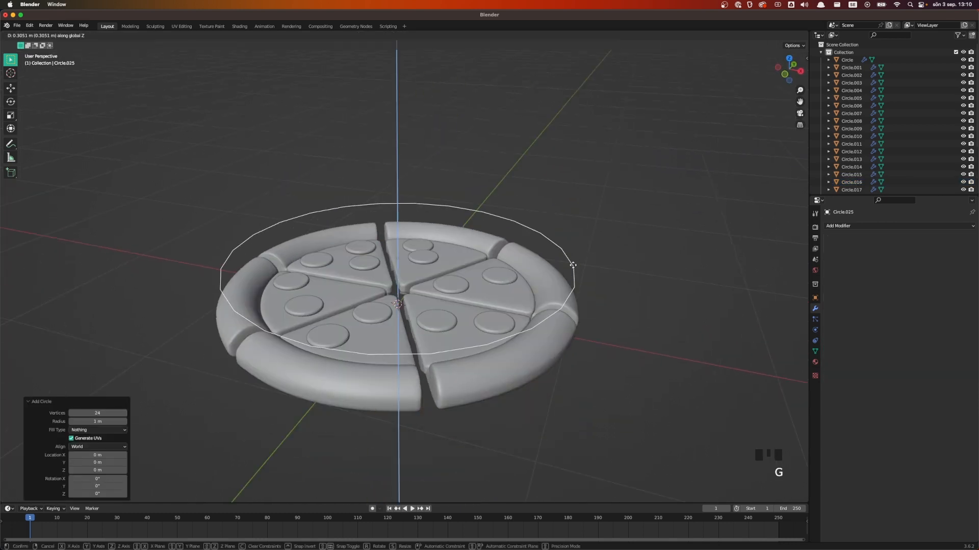
{"action": "left_click", "coordinate": [581, 217]}
- Scale the new circle's mesh uniformly to about 0.41 in Edit Mode and fill it with a face
{"action": "key", "text": "Tab"}
{"action": "key", "text": "s"}
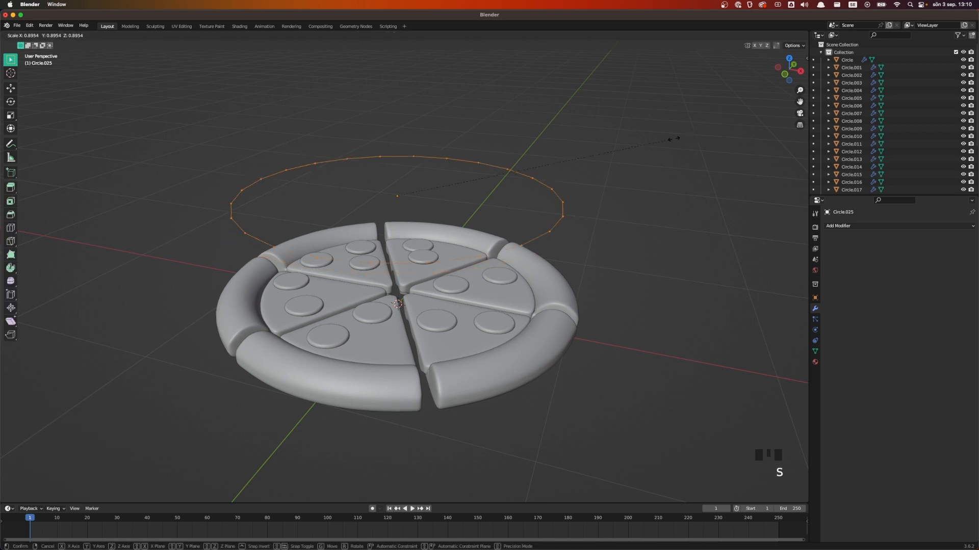
{"action": "left_click", "coordinate": [527, 179]}
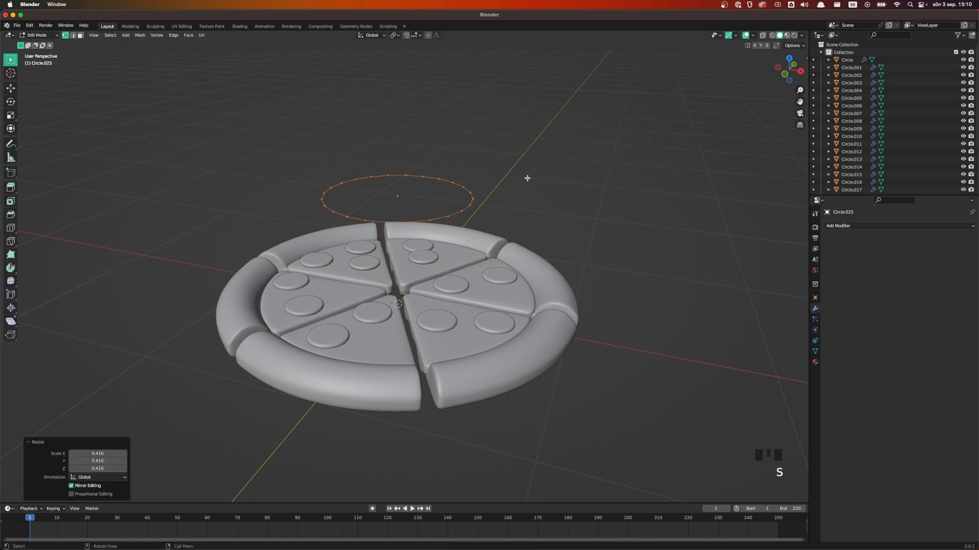
{"action": "key", "text": "f"}
{"action": "middle_click_drag", "start_coordinate": [527, 177], "coordinate": [542, 192]}
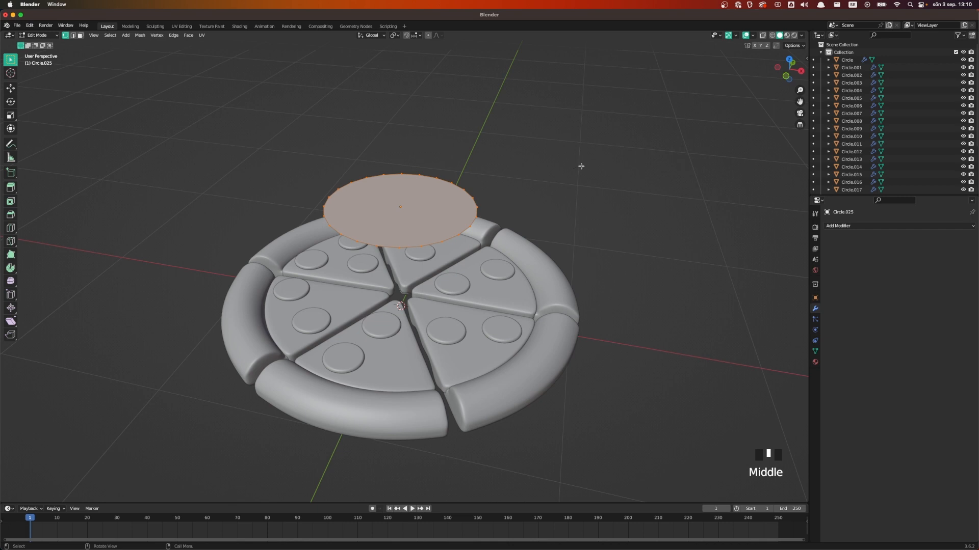
- Inset the circle's face by about 0.207 m and delete the inner face to leave a flat ring
{"action": "key", "text": "i"}
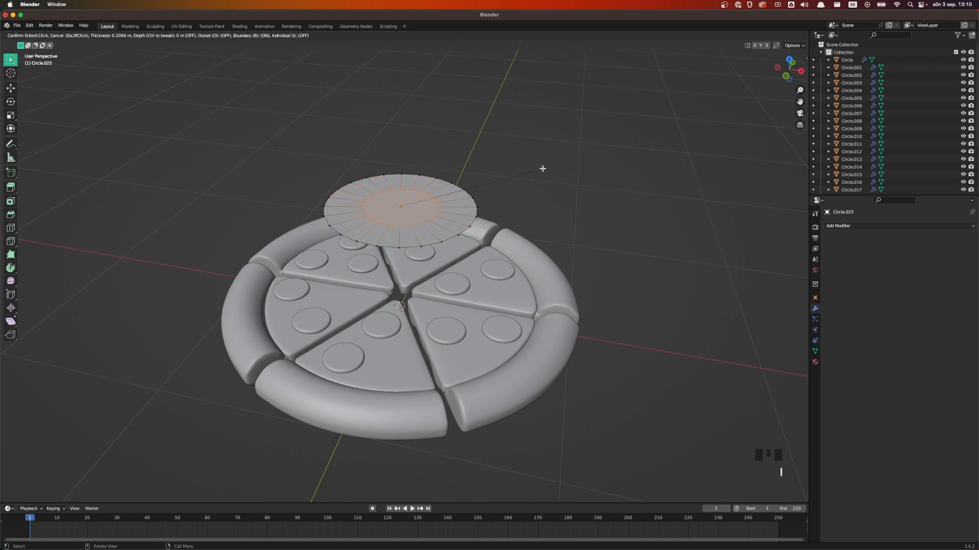
{"action": "left_click", "coordinate": [542, 169]}
{"action": "key", "text": "x"}
{"action": "left_click", "coordinate": [544, 171]}
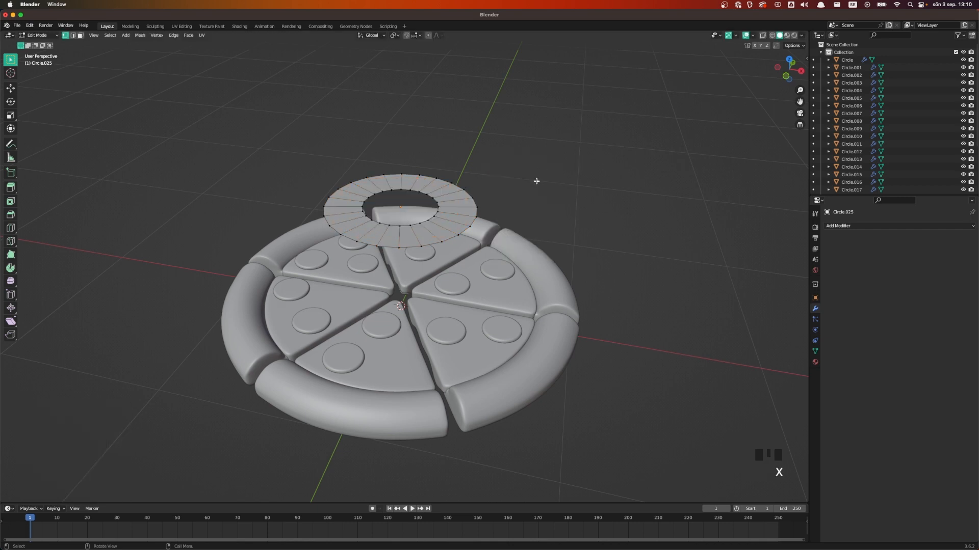
- Select the whole flat ring and extrude it about 0.095 m upwards
{"action": "middle_click_drag", "start_coordinate": [447, 192], "coordinate": [457, 202]}
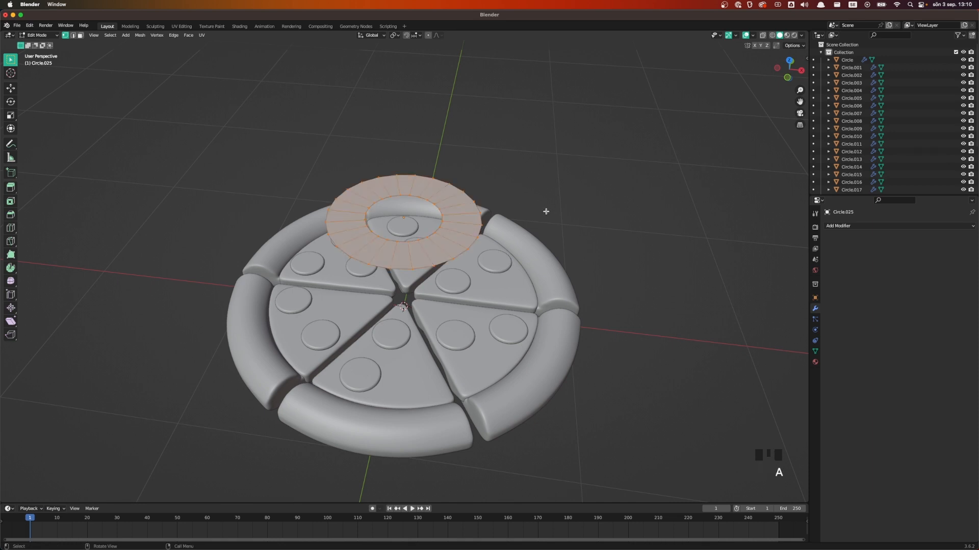
{"action": "key", "text": "e"}
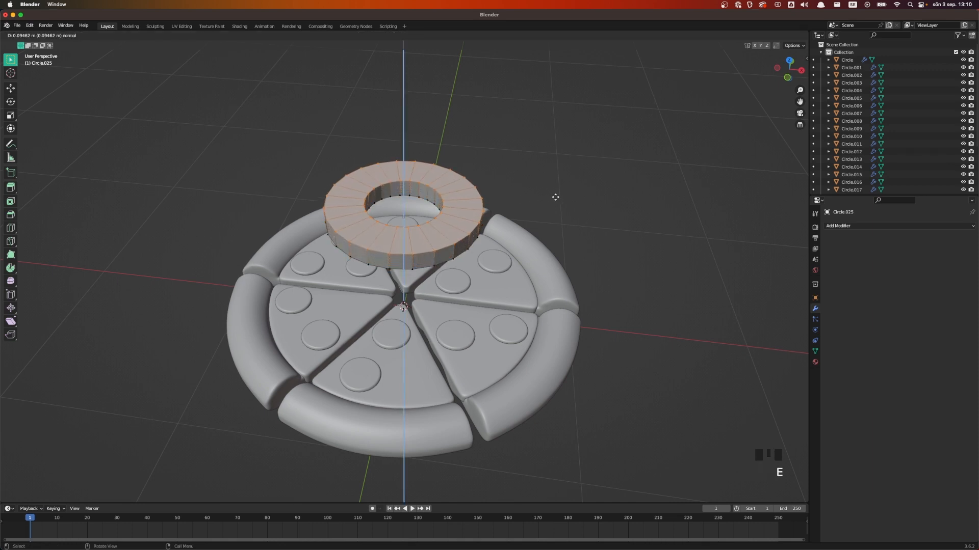
{"action": "left_click", "coordinate": [555, 197]}
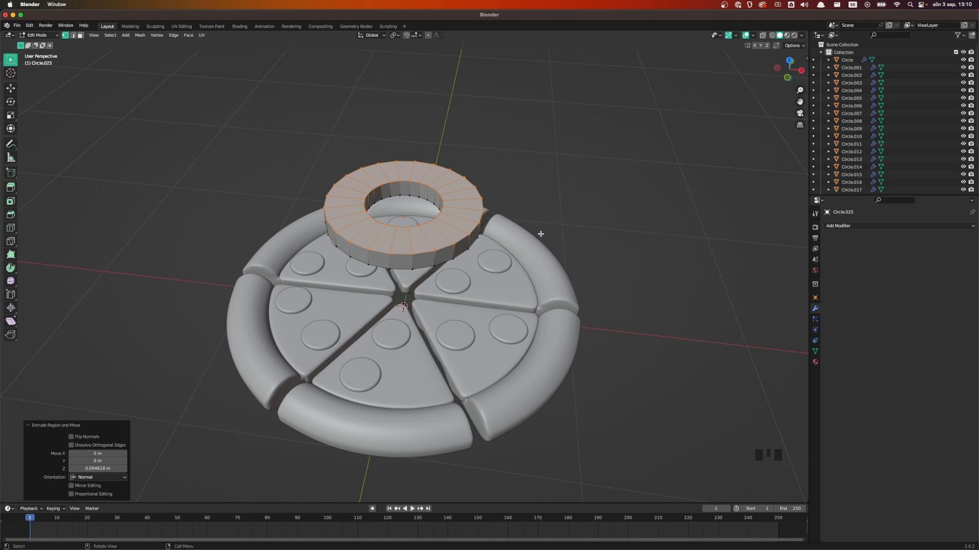
{"action": "key", "text": "Tab"}
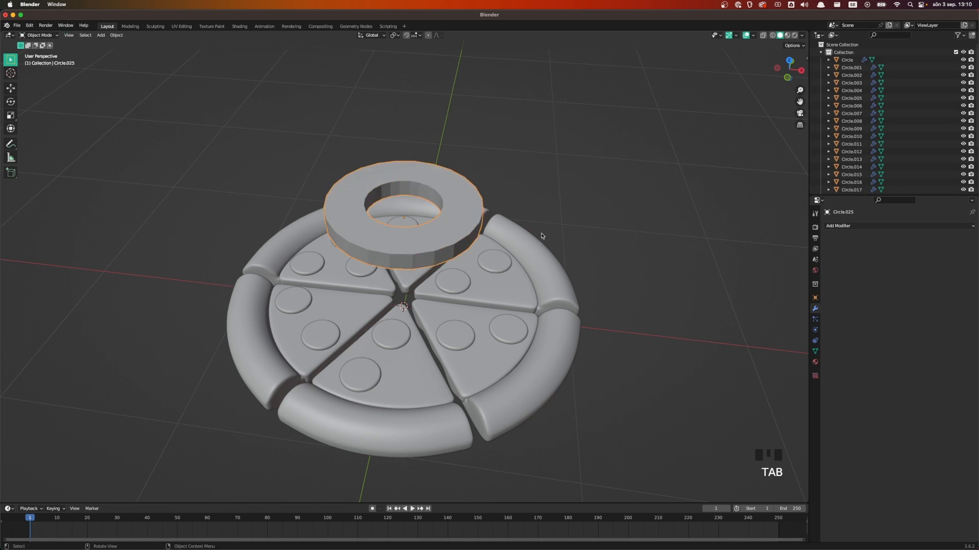
- Link the materials and copy the modifiers from a disc topping to the ring
{"action": "left_click", "coordinate": [504, 268], "text": "shift"}
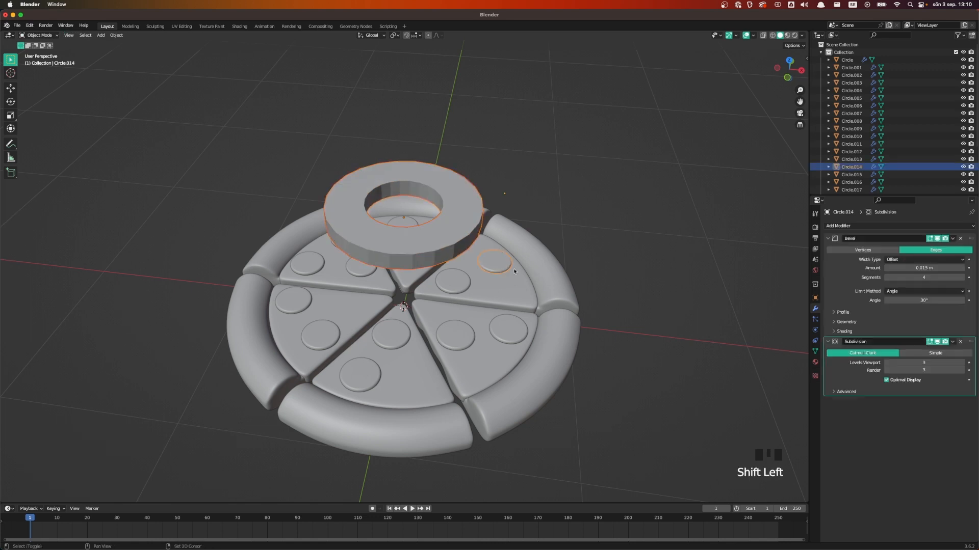
{"action": "key", "text": "ctrl+l"}
{"action": "left_click", "coordinate": [551, 274]}
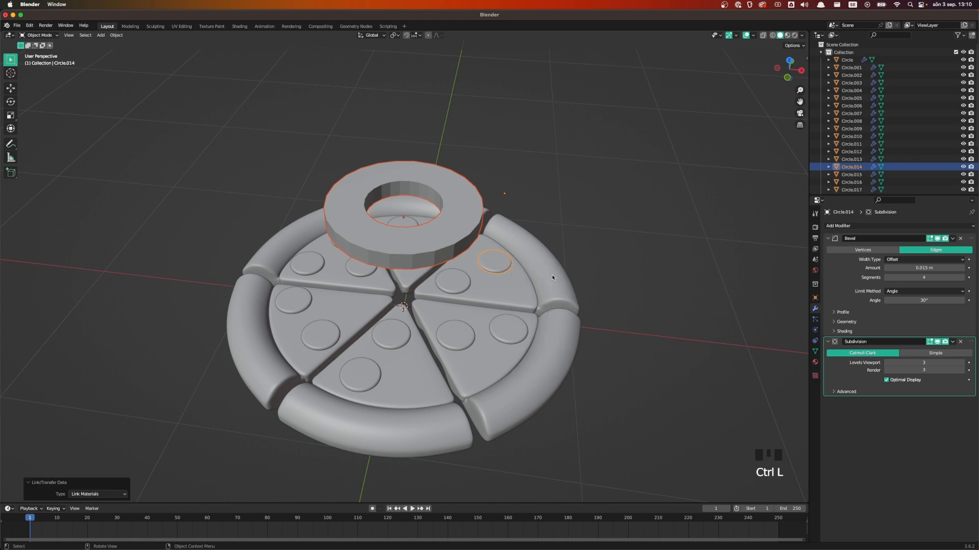
{"action": "key", "text": "ctrl+l"}
{"action": "left_click", "coordinate": [552, 276]}
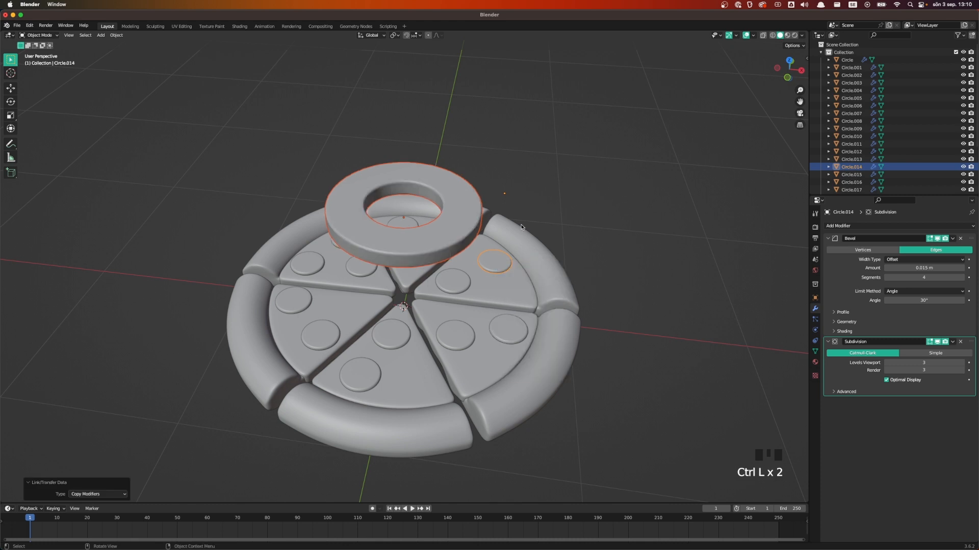
- Apply smooth shading to the ring alone and keep it selected
{"action": "left_click", "coordinate": [536, 181]}
{"action": "middle_click_drag", "start_coordinate": [534, 190], "coordinate": [536, 221], "text": "shift"}
{"action": "left_click", "coordinate": [460, 254]}
{"action": "right_click", "coordinate": [460, 253]}
{"action": "left_click", "coordinate": [460, 253]}
{"action": "scroll", "coordinate": [490, 268], "scroll_direction": "up", "scroll_amount": 2}
{"action": "left_click", "coordinate": [475, 289]}
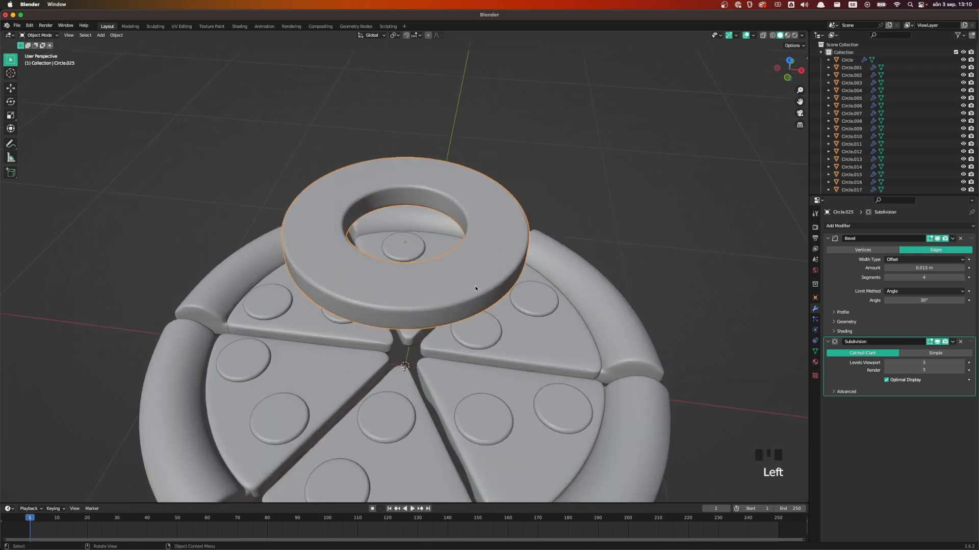
- Scale the ring's mesh uniformly to about 0.24 in Edit Mode and return to Object Mode in top view
{"action": "key", "text": "Tab"}
{"action": "key", "text": "s"}
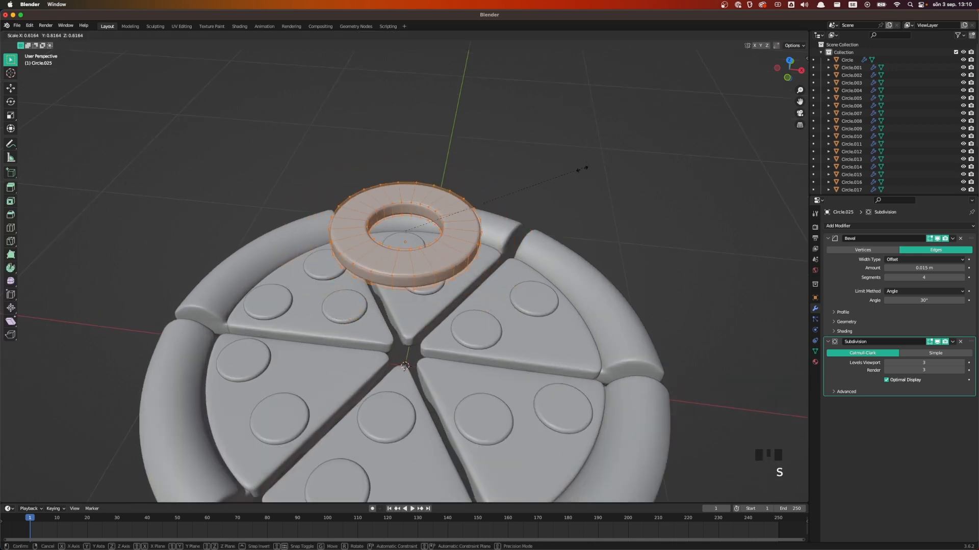
{"action": "left_click", "coordinate": [476, 207]}
{"action": "key", "text": "grave"}
{"action": "left_click", "coordinate": [484, 171]}
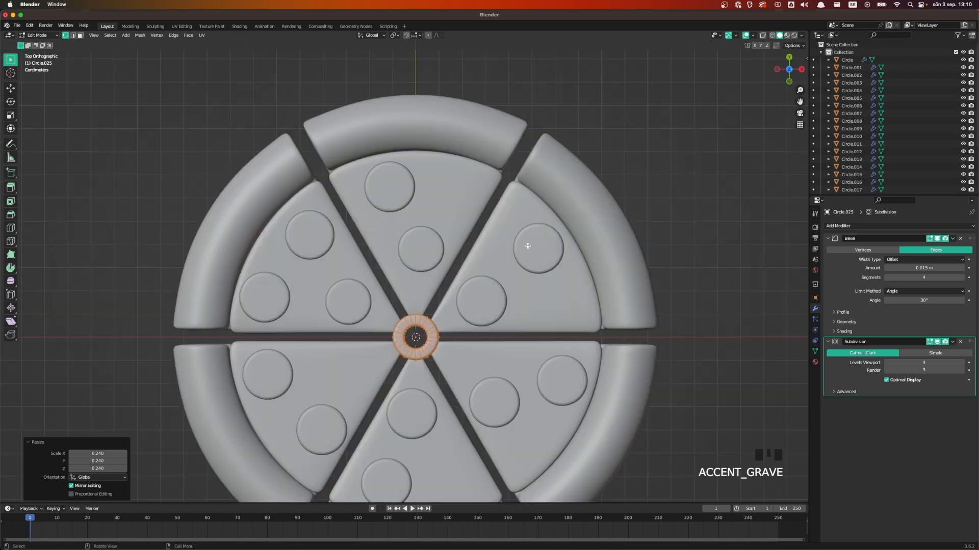
{"action": "key", "text": "Tab"}
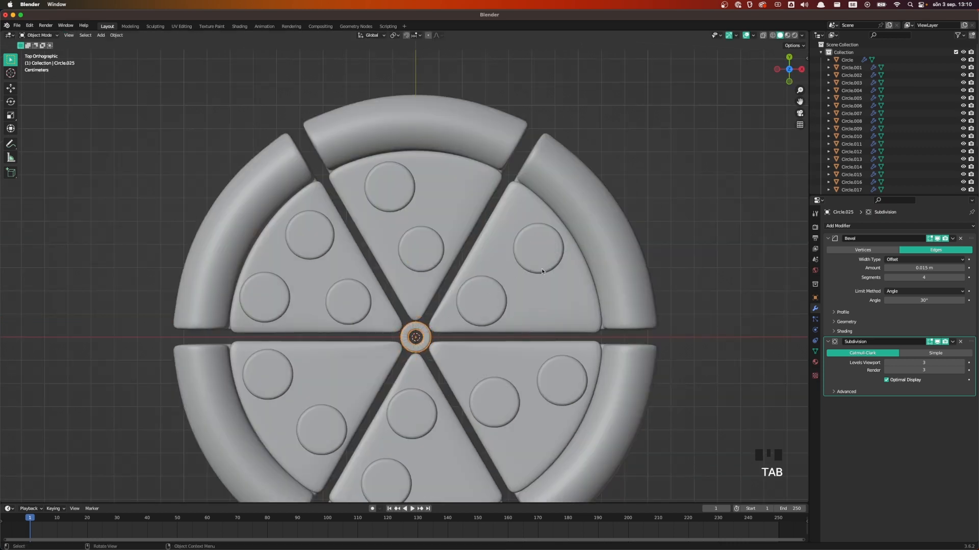
- Move the ring onto the top slice beside its outer disc and scatter nine linked duplicates across the six slices
{"action": "key", "text": "g"}
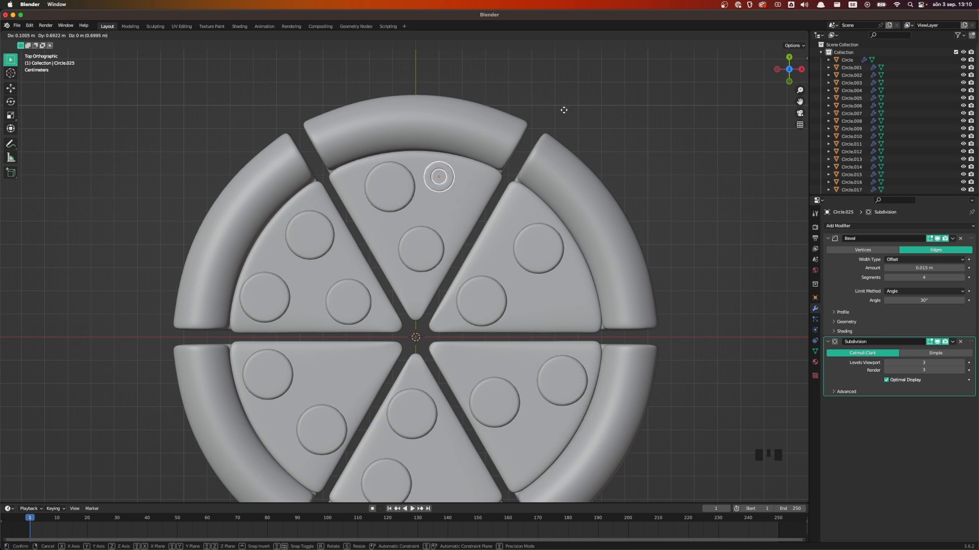
{"action": "left_click", "coordinate": [570, 112]}
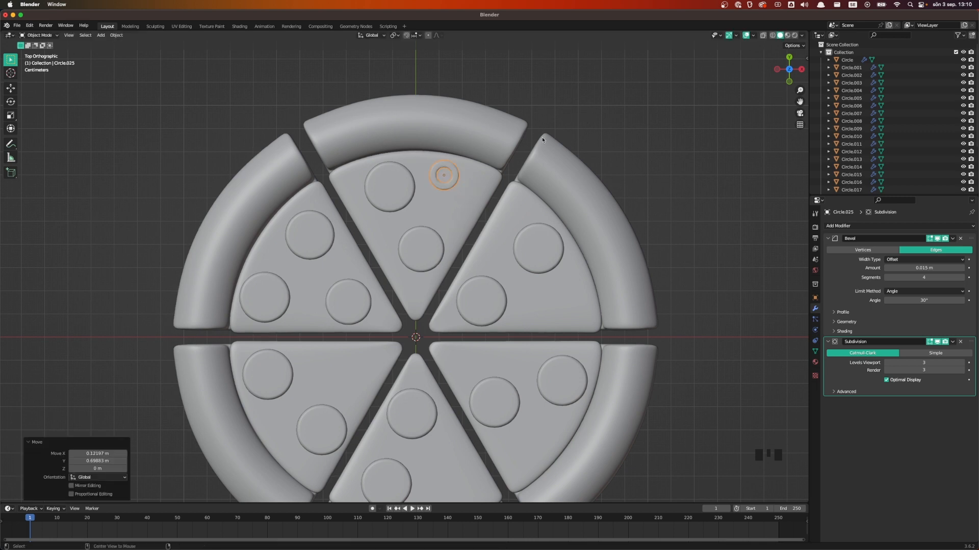
{"action": "key", "text": "alt+d"}
{"action": "left_click", "coordinate": [492, 256]}
{"action": "key", "text": "alt+d"}
{"action": "left_click", "coordinate": [574, 308]}
{"action": "key", "text": "alt+d"}
{"action": "left_click", "coordinate": [378, 424]}
{"action": "key", "text": "alt+d"}
{"action": "left_click", "coordinate": [561, 433]}
{"action": "middle_click_drag", "start_coordinate": [565, 432], "coordinate": [621, 317]}
{"action": "key", "text": "KP_7"}
{"action": "key", "text": "alt+d"}
{"action": "left_click", "coordinate": [485, 316]}
{"action": "right_click", "coordinate": [488, 318]}
{"action": "left_click", "coordinate": [488, 318]}
{"action": "right_click", "coordinate": [331, 275]}
- Nudge individual discs and rings on the slices to even out the gaps, including the top slice's inner disc
{"action": "key", "text": "g"}
{"action": "left_click", "coordinate": [366, 306]}
{"action": "right_click", "coordinate": [366, 305]}
{"action": "left_click", "coordinate": [365, 306]}
{"action": "left_click", "coordinate": [451, 253]}
{"action": "right_click", "coordinate": [451, 253]}
{"action": "left_click", "coordinate": [451, 253]}
{"action": "left_click", "coordinate": [431, 175]}
{"action": "right_click", "coordinate": [433, 175]}
{"action": "left_click", "coordinate": [502, 126]}
{"action": "left_click", "coordinate": [436, 181]}
{"action": "key", "text": "g"}
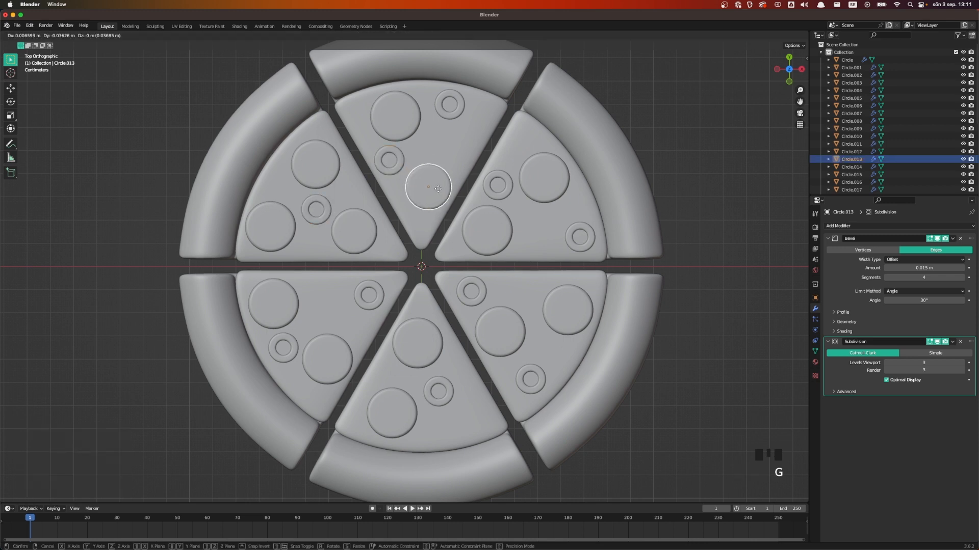
{"action": "left_click", "coordinate": [438, 189]}
- Select all the floating rings together in perspective view and lower them about 0.67 m along Z towards the pizza
{"action": "scroll", "coordinate": [625, 288], "scroll_direction": "down", "scroll_amount": 1}
{"action": "left_click", "coordinate": [625, 288]}
{"action": "key", "text": "grave"}
{"action": "middle_click_drag", "start_coordinate": [590, 362], "coordinate": [573, 290]}
{"action": "left_click_drag", "start_coordinate": [228, 163], "coordinate": [591, 233]}
{"action": "key", "text": "g"}
{"action": "key", "text": "z"}
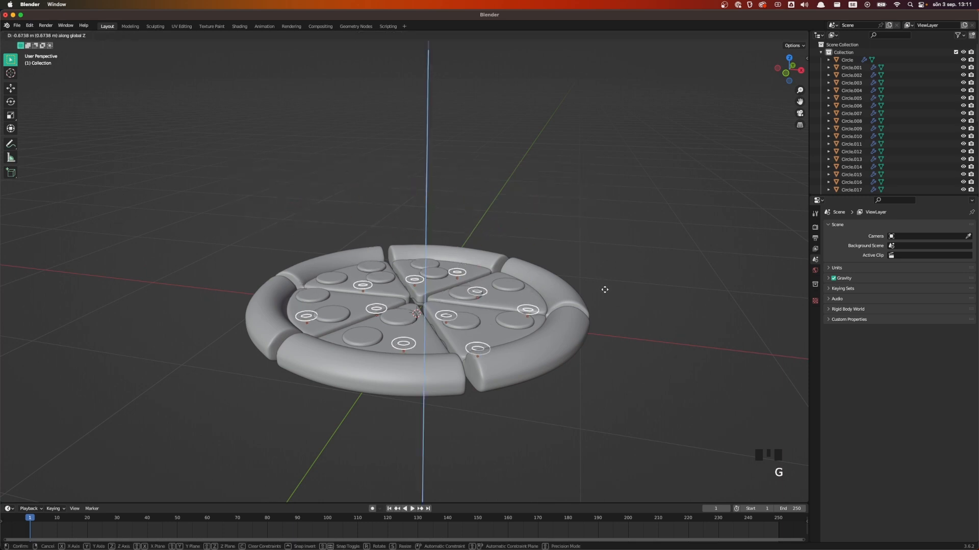
{"action": "left_click", "coordinate": [605, 289]}
- Raise the selected rings about 0.05 m along Z so they rest on the cheese surface
{"action": "scroll", "coordinate": [604, 289], "scroll_direction": "up", "scroll_amount": 5}
{"action": "key", "text": "g"}
{"action": "key", "text": "z"}
{"action": "scroll", "coordinate": [571, 316], "scroll_direction": "down", "scroll_amount": 3}
{"action": "left_click", "coordinate": [583, 180]}
{"action": "middle_click_drag", "start_coordinate": [584, 180], "coordinate": [601, 275]}
{"action": "scroll", "coordinate": [619, 288], "scroll_direction": "down", "scroll_amount": 2}
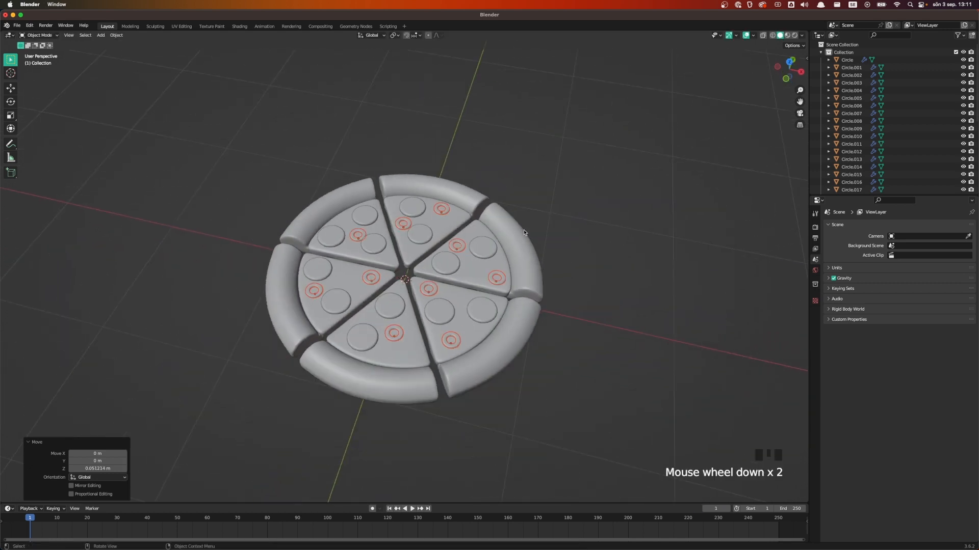
- Add a mesh plane at the pizza's centre and raise it along Z well above the slices
{"action": "key", "text": "shift+a"}
{"action": "mouse_move", "coordinate": [474, 164]}
{"action": "left_click", "coordinate": [553, 165]}
{"action": "key", "text": "g"}
{"action": "key", "text": "z"}
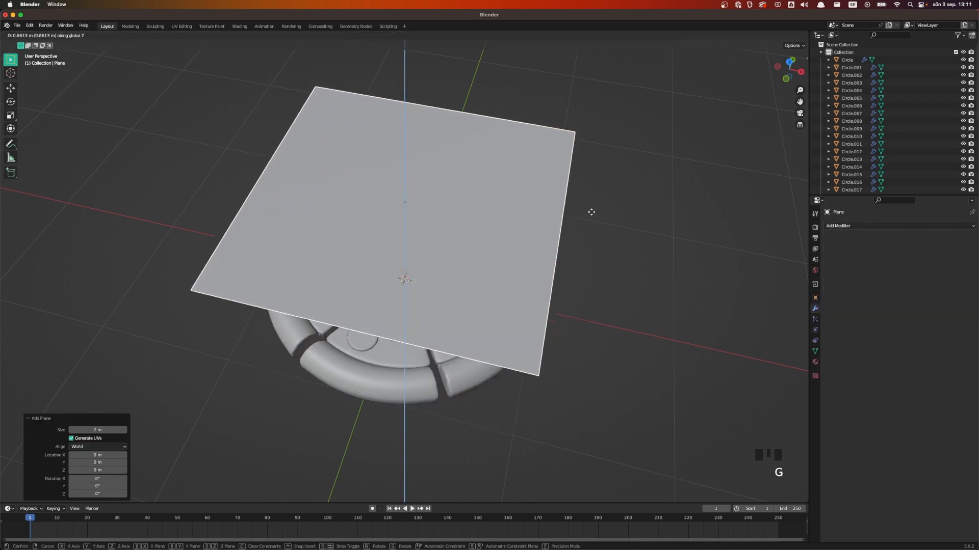
{"action": "left_click", "coordinate": [591, 185]}
- Scale the plane's mesh uniformly to about 0.247 in Edit Mode and stretch it about 1.6 times along Y
{"action": "key", "text": "Tab"}
{"action": "key", "text": "s"}
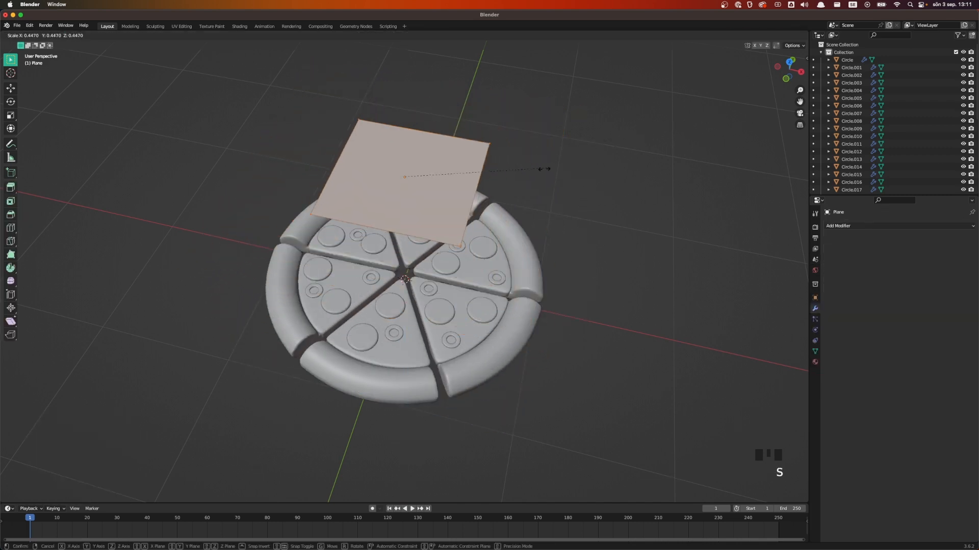
{"action": "left_click", "coordinate": [482, 175]}
{"action": "key", "text": "s"}
{"action": "key", "text": "y"}
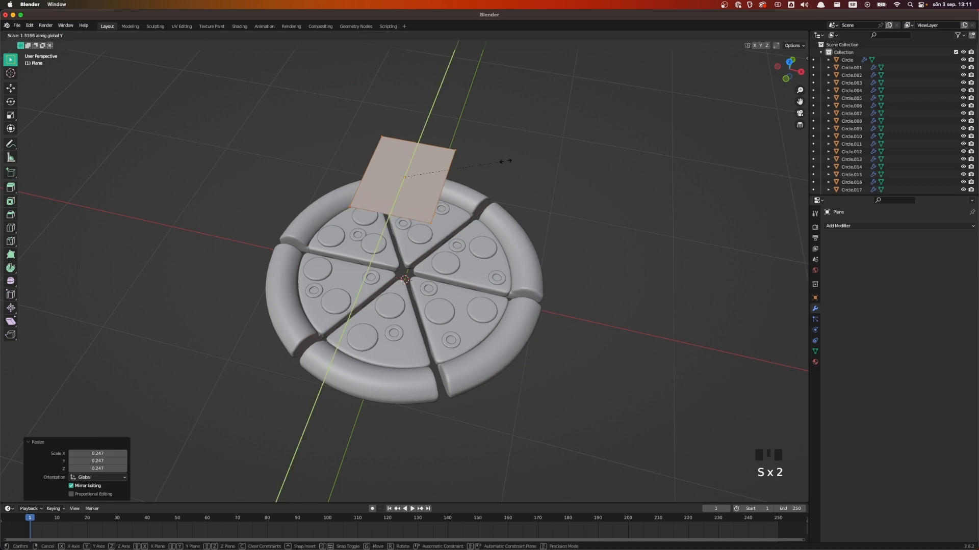
{"action": "left_click", "coordinate": [523, 152]}
- In top view, add two crosswise loop cuts to the plane and slide them slightly towards its upper end
{"action": "key", "text": "grave"}
{"action": "left_click", "coordinate": [530, 122]}
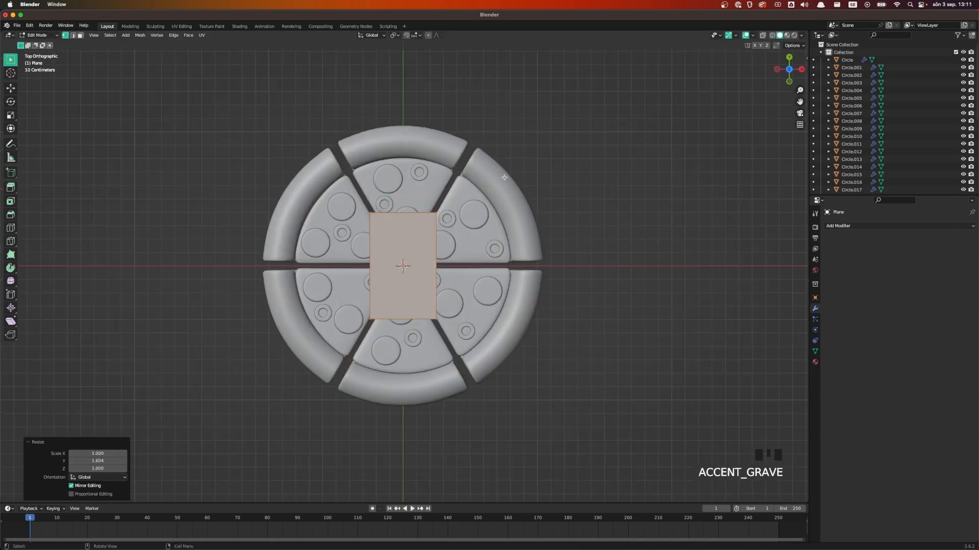
{"action": "key", "text": "ctrl+r"}
{"action": "scroll", "coordinate": [438, 280], "scroll_direction": "up", "scroll_amount": 1}
{"action": "left_click", "coordinate": [438, 279]}
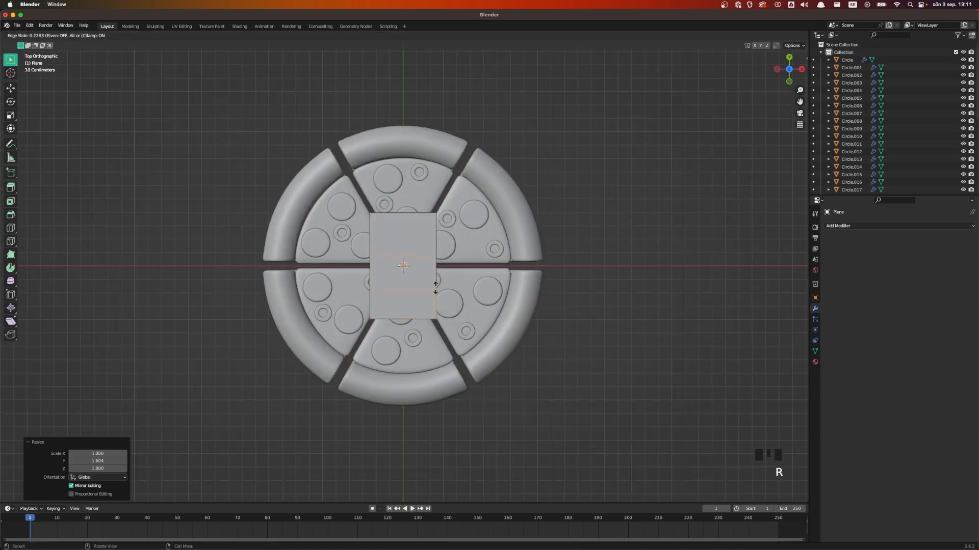
{"action": "left_click", "coordinate": [436, 292]}
- Scale the plane's upper end edge to about 0.15 and the upper loop to about 0.79 along X
{"action": "left_click", "coordinate": [403, 213]}
{"action": "key", "text": "s"}
{"action": "key", "text": "x"}
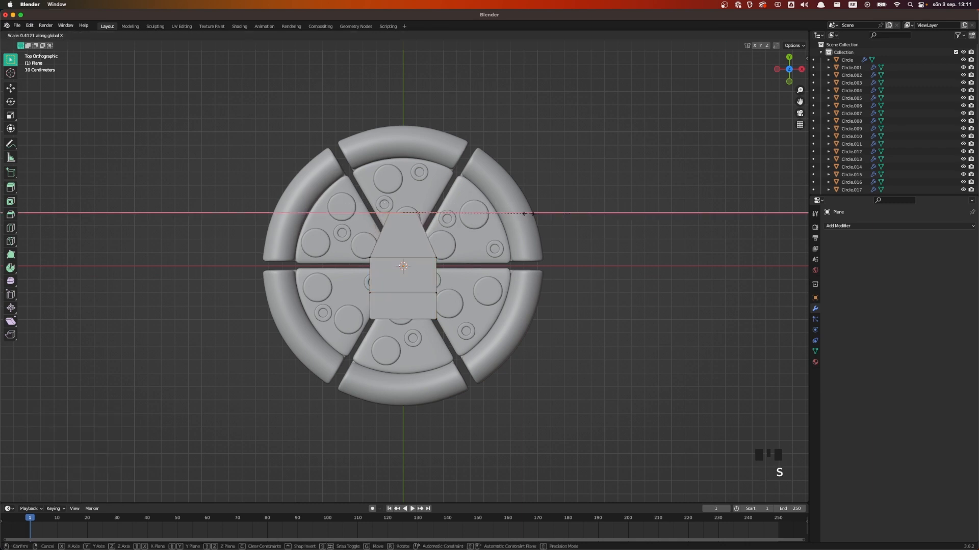
{"action": "left_click", "coordinate": [449, 212]}
{"action": "left_click", "coordinate": [375, 259]}
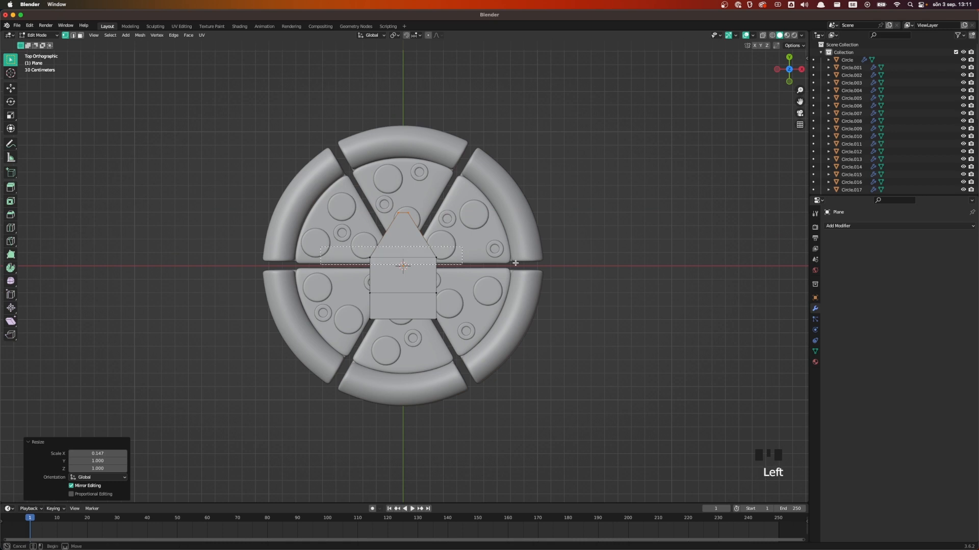
{"action": "key", "text": "s"}
{"action": "key", "text": "x"}
{"action": "left_click", "coordinate": [571, 261]}
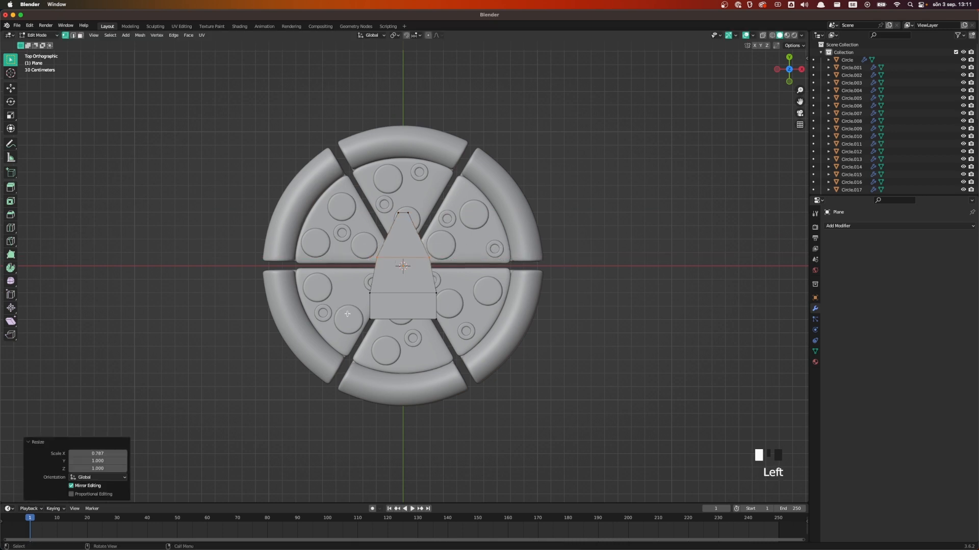
- Scale the plane's lower end edge to about 0.13 along X to form a leaf outline
{"action": "left_click", "coordinate": [403, 319]}
{"action": "key", "text": "s"}
{"action": "key", "text": "x"}
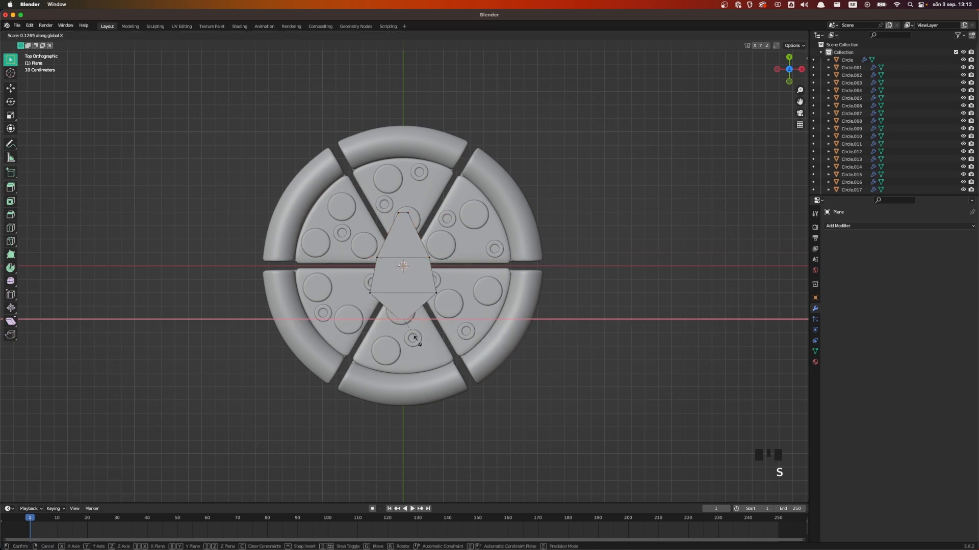
{"action": "left_click", "coordinate": [415, 338]}
- Add a centred lengthwise loop cut to the leaf and bevel it into a narrow central strip
{"action": "key", "text": "super+r"}
{"action": "left_click", "coordinate": [402, 318]}
{"action": "right_click", "coordinate": [402, 318]}
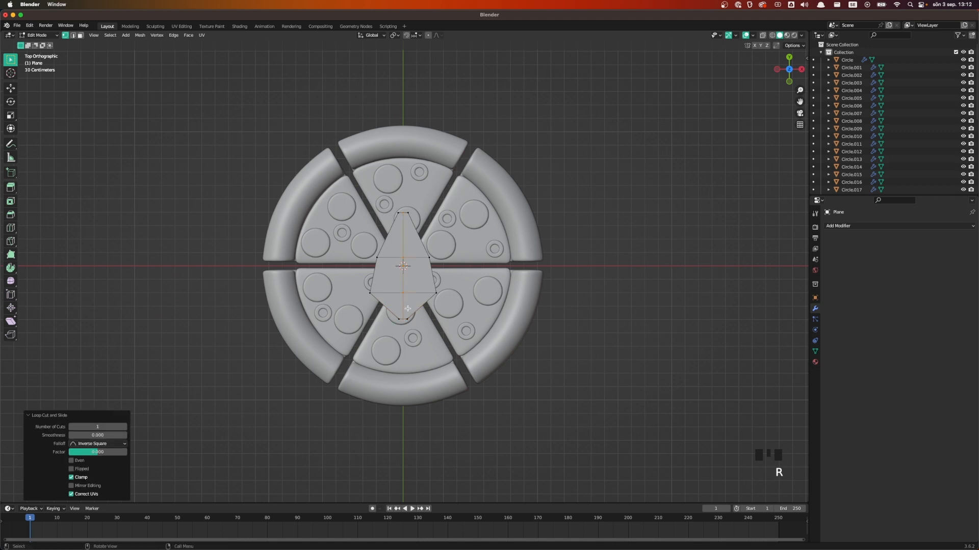
{"action": "scroll", "coordinate": [408, 311], "scroll_direction": "up", "scroll_amount": 3}
{"action": "key", "text": "ctrl+b"}
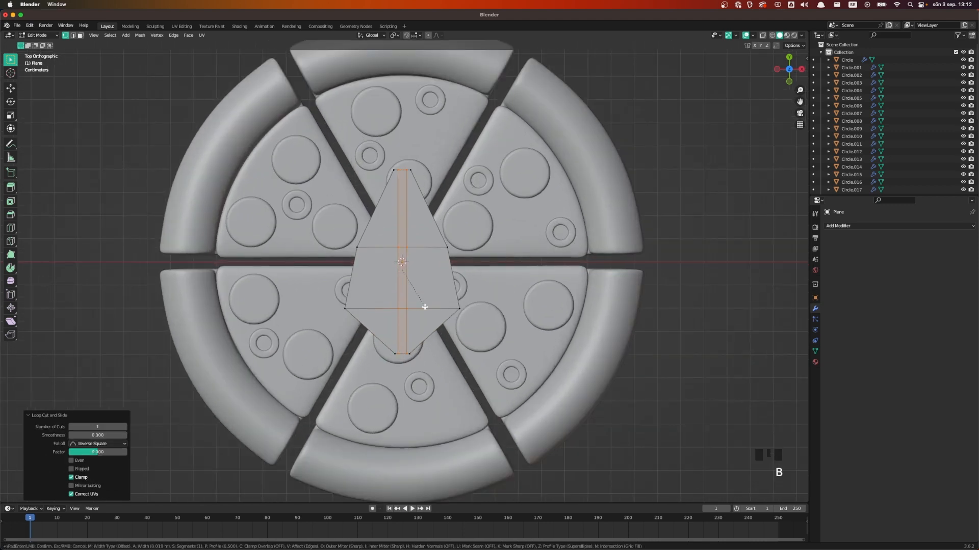
{"action": "left_click", "coordinate": [424, 307]}
- Narrow the vertices at the leaf's upper tip to about 0.35 along X
{"action": "left_click_drag", "start_coordinate": [372, 145], "coordinate": [502, 181]}
{"action": "key", "text": "s"}
{"action": "key", "text": "x"}
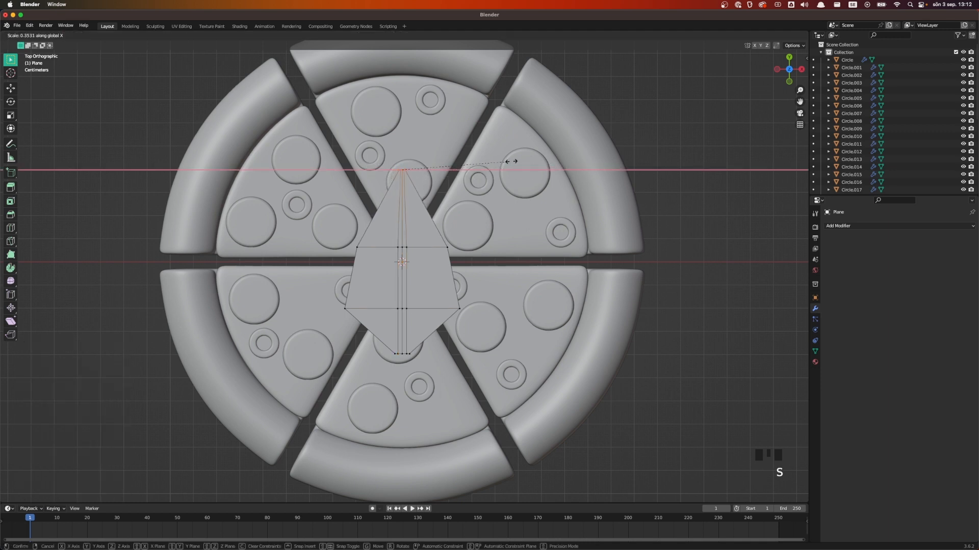
{"action": "left_click", "coordinate": [510, 161]}
- Select the leaf's central lengthwise edges and lower them about 0.036 m along Z to form a vein groove
{"action": "left_click", "coordinate": [402, 296]}
{"action": "middle_click_drag", "start_coordinate": [412, 329], "coordinate": [437, 280]}
{"action": "key", "text": "g"}
{"action": "key", "text": "z"}
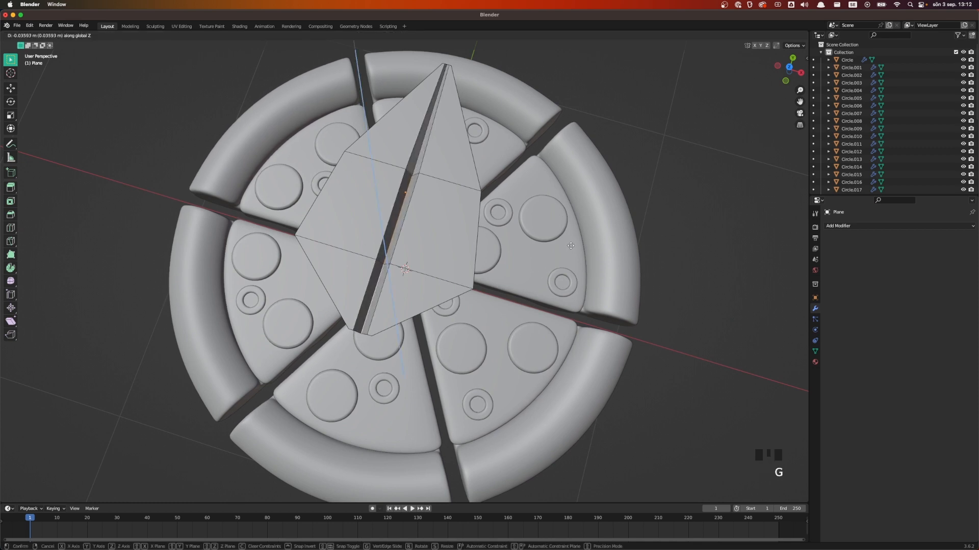
{"action": "left_click", "coordinate": [564, 287]}
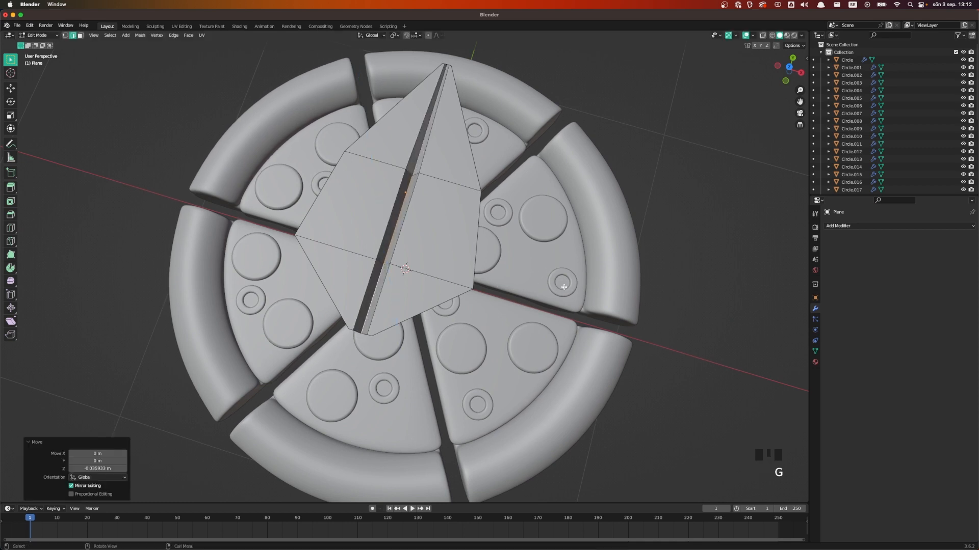
- Enable proportional editing and raise the leaf's middle about 0.125 m along Z with a falloff size of about 0.68 m
{"action": "left_click", "coordinate": [66, 36]}
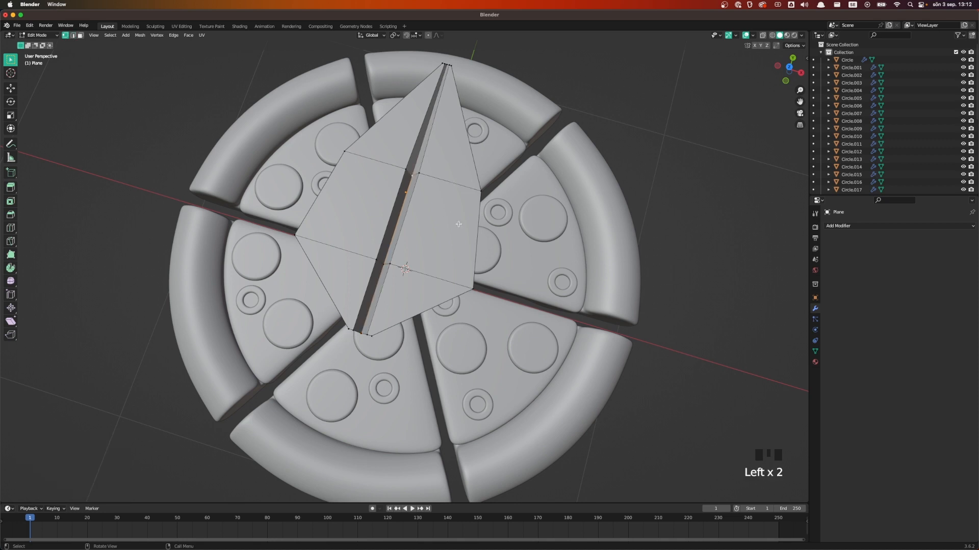
{"action": "left_click", "coordinate": [428, 36]}
{"action": "middle_click_drag", "start_coordinate": [568, 285], "coordinate": [502, 247]}
{"action": "scroll", "coordinate": [513, 253], "scroll_direction": "down", "scroll_amount": 2}
{"action": "key", "text": "g"}
{"action": "key", "text": "z"}
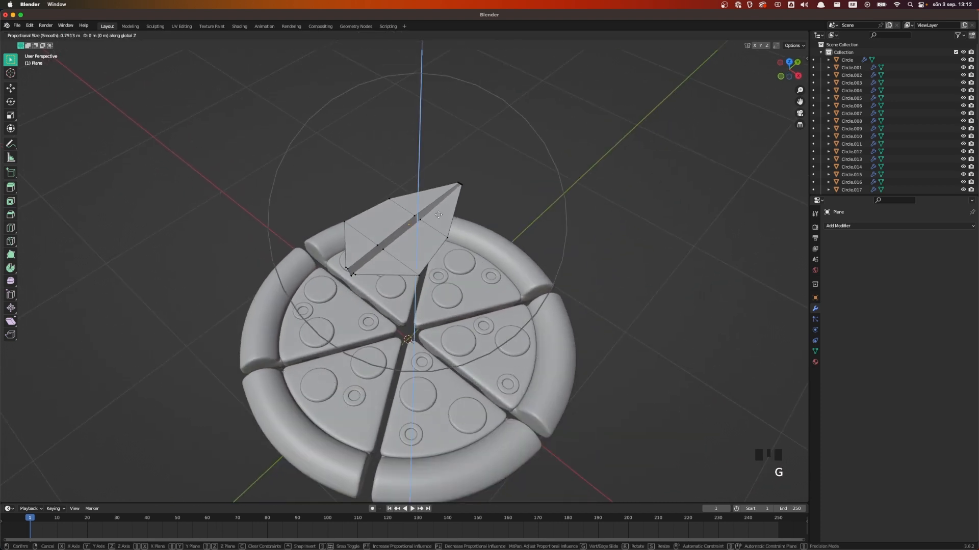
{"action": "scroll", "coordinate": [439, 210], "scroll_direction": "up", "scroll_amount": 2}
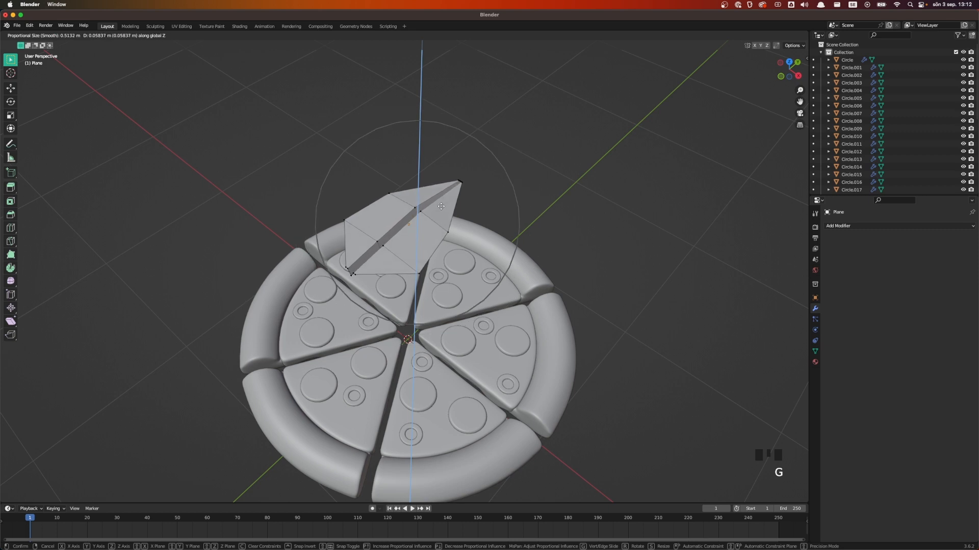
{"action": "scroll", "coordinate": [441, 202], "scroll_direction": "down", "scroll_amount": 3}
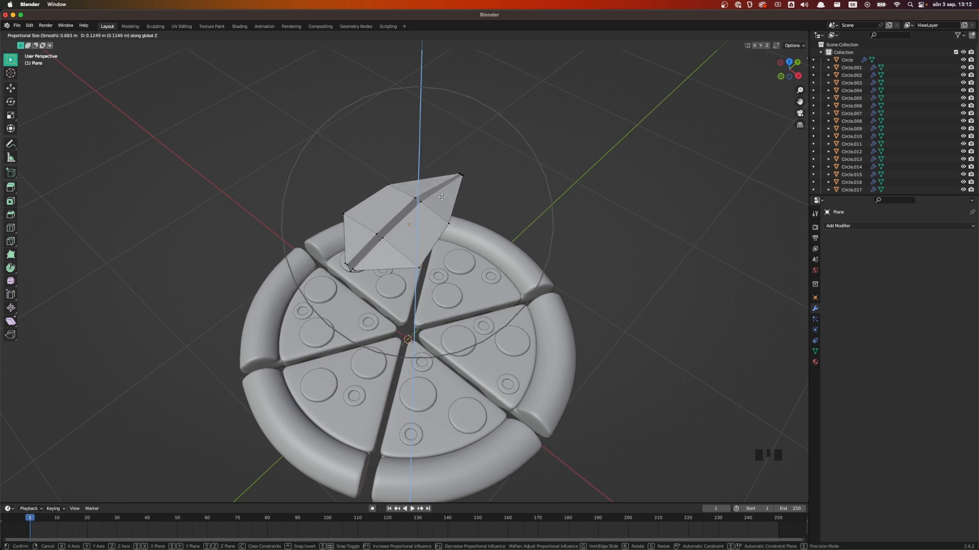
{"action": "left_click", "coordinate": [442, 198]}
- Select the whole leaf mesh, extrude it upwards to give it thickness, and return to Object Mode
{"action": "middle_click_drag", "start_coordinate": [442, 197], "coordinate": [498, 232]}
{"action": "key", "text": "a"}
{"action": "key", "text": "e"}
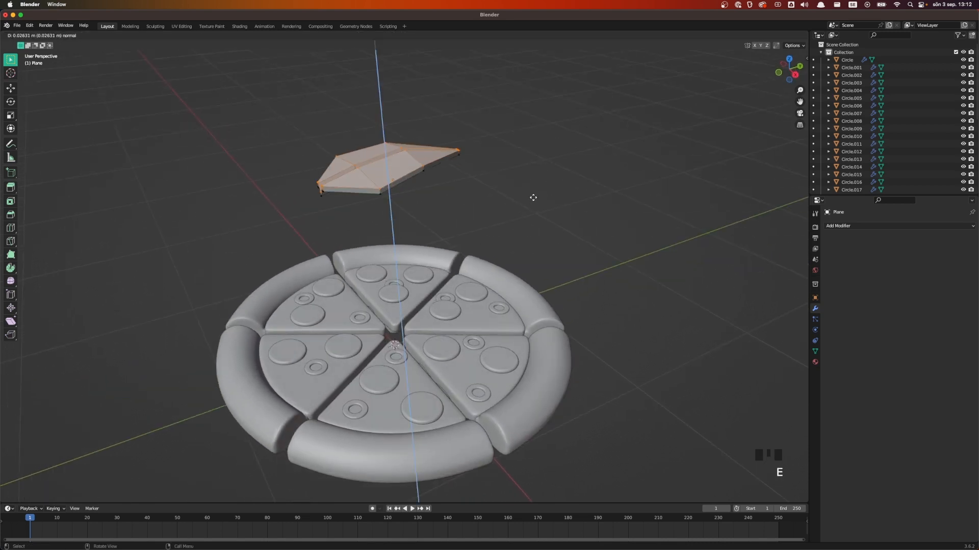
{"action": "left_click", "coordinate": [533, 198]}
{"action": "key", "text": "Tab"}
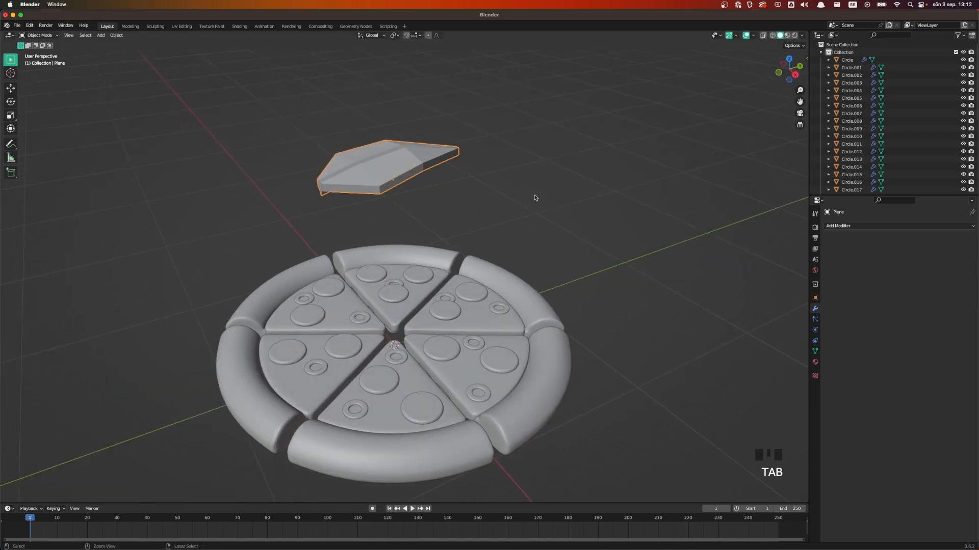
- Add a level 2 Subdivision modifier to the leaf and shade it smooth
{"action": "middle_click_drag", "start_coordinate": [480, 198], "coordinate": [443, 225]}
{"action": "key", "text": "ctrl+2"}
{"action": "right_click_drag", "start_coordinate": [443, 226], "coordinate": [433, 213]}
- In top view, turn off proportional editing, scale the leaf's mesh to about 0.31, and return to Object Mode
{"action": "middle_click_drag", "start_coordinate": [543, 268], "coordinate": [580, 277]}
{"action": "key", "text": "grave"}
{"action": "left_click", "coordinate": [578, 235]}
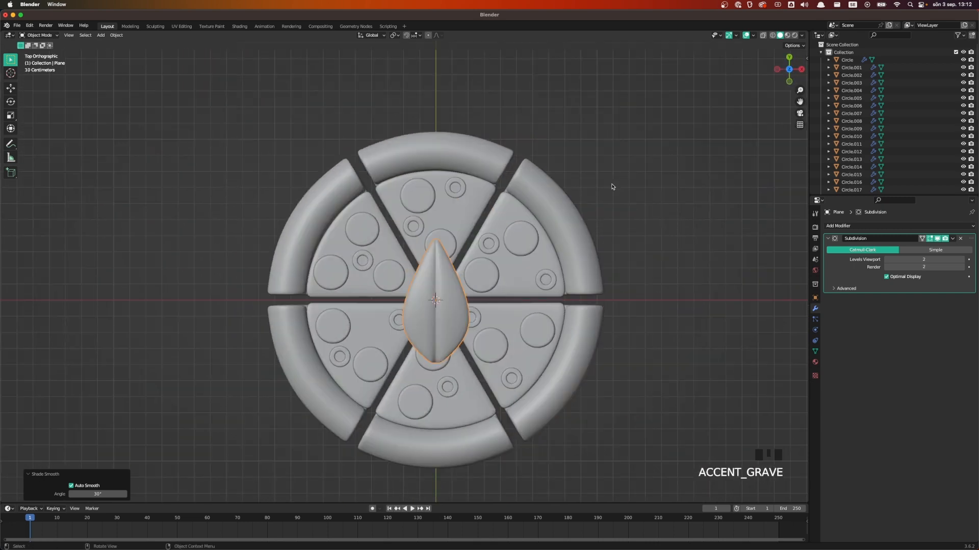
{"action": "key", "text": "Tab"}
{"action": "key", "text": "s"}
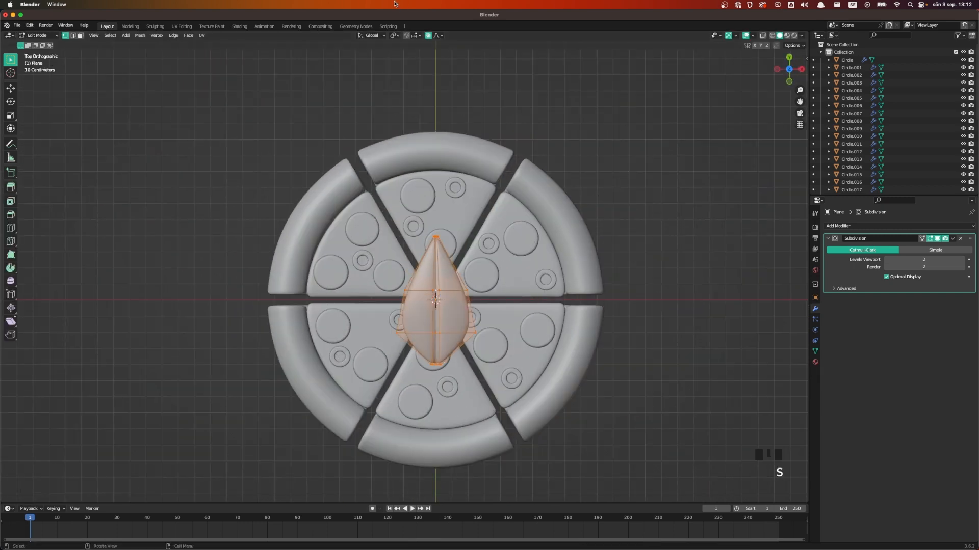
{"action": "key", "text": "s"}
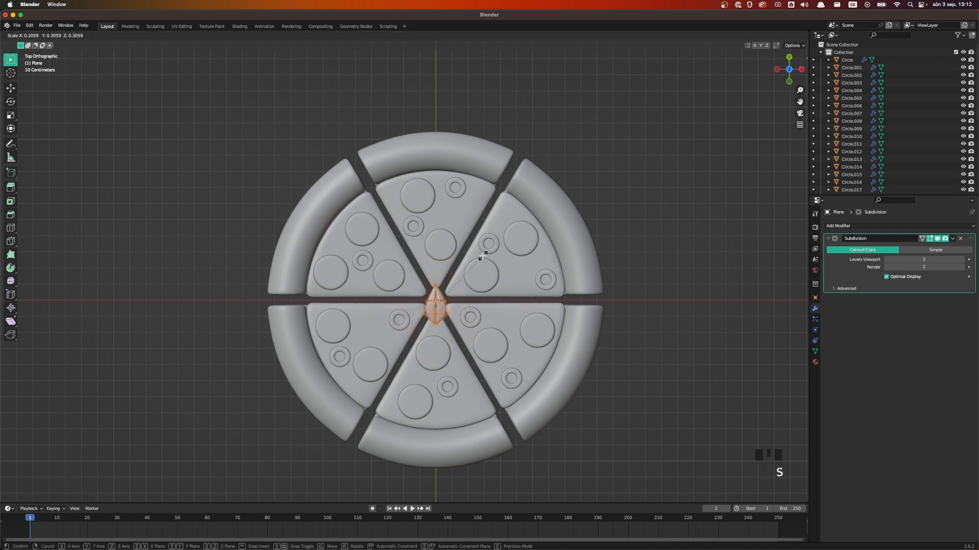
{"action": "left_click", "coordinate": [482, 256]}
{"action": "key", "text": "Tab"}
- Move the leaf into the free area of the top slice, tilt it, and fine-tune its scale
{"action": "key", "text": "g"}
{"action": "left_click", "coordinate": [569, 151]}
{"action": "key", "text": "g"}
{"action": "left_click", "coordinate": [531, 184]}
{"action": "key", "text": "s"}
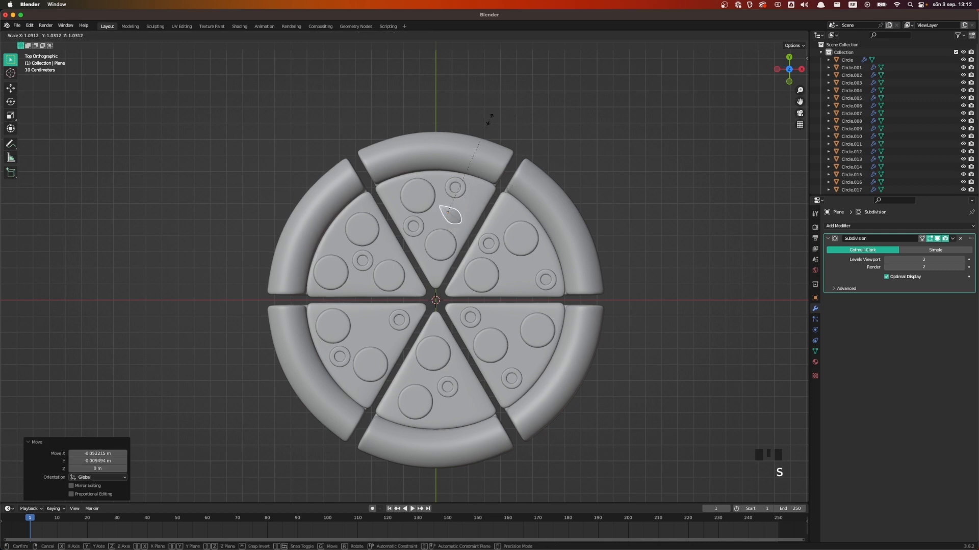
{"action": "left_click", "coordinate": [491, 119]}
- Place linked duplicates of the leaf on the two right-hand slices and the bottom slice, each at a different rotation
{"action": "key", "text": "r"}
{"action": "left_click", "coordinate": [583, 178]}
{"action": "key", "text": "alt+d"}
{"action": "left_click", "coordinate": [616, 254]}
{"action": "key", "text": "r"}
{"action": "left_click", "coordinate": [576, 357]}
{"action": "key", "text": "g"}
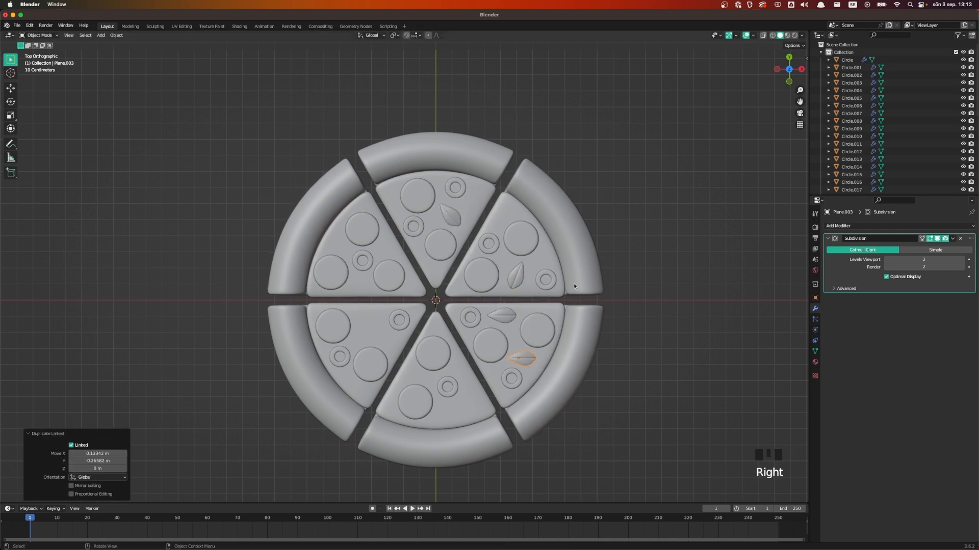
{"action": "key", "text": "r"}
{"action": "key", "text": "g"}
{"action": "right_click", "coordinate": [616, 307]}
{"action": "key", "text": "r"}
{"action": "key", "text": "g"}
- Nudge discs and rings on the bottom and left-hand slices and fit linked leaf duplicates into the gaps
{"action": "left_click", "coordinate": [447, 388]}
{"action": "key", "text": "g"}
{"action": "right_click", "coordinate": [555, 299]}
{"action": "left_click", "coordinate": [506, 267]}
{"action": "key", "text": "alt+d"}
{"action": "key", "text": "g"}
{"action": "left_click", "coordinate": [340, 357]}
{"action": "key", "text": "g"}
{"action": "left_click", "coordinate": [362, 229]}
{"action": "key", "text": "g"}
{"action": "left_click", "coordinate": [363, 256]}
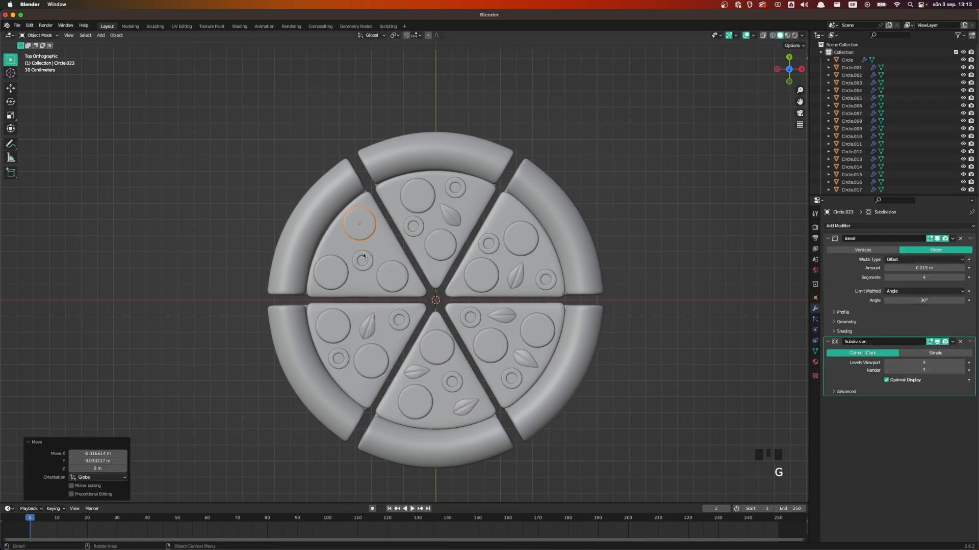
{"action": "right_click", "coordinate": [363, 256]}
{"action": "left_click", "coordinate": [393, 276]}
- Select all the floating leaves and lower them about 1.05 m along Z onto the pizza
{"action": "scroll", "coordinate": [649, 286], "scroll_direction": "down", "scroll_amount": 1}
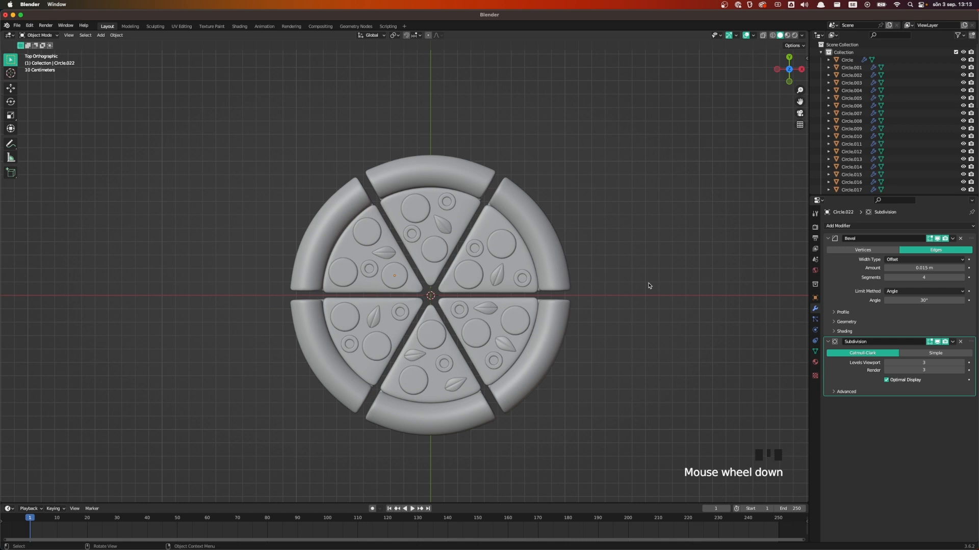
{"action": "scroll", "coordinate": [649, 286], "scroll_direction": "down", "scroll_amount": 2}
{"action": "middle_click_drag", "start_coordinate": [642, 304], "coordinate": [632, 224]}
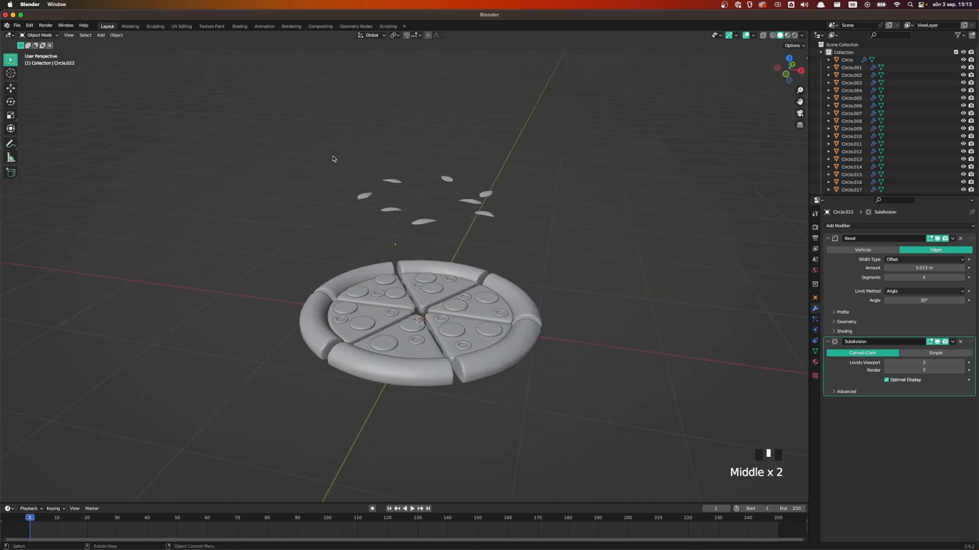
{"action": "left_click_drag", "start_coordinate": [333, 159], "coordinate": [503, 232]}
{"action": "left_click_drag", "start_coordinate": [293, 156], "coordinate": [531, 233]}
{"action": "scroll", "coordinate": [657, 168], "scroll_direction": "up", "scroll_amount": 2}
{"action": "key", "text": "g"}
{"action": "key", "text": "z"}
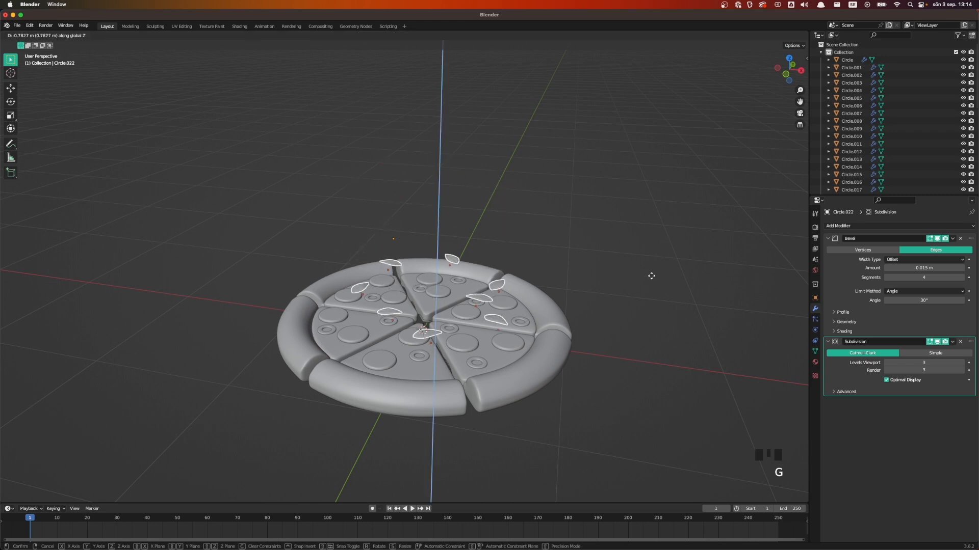
{"action": "left_click", "coordinate": [652, 307]}
{"action": "scroll", "coordinate": [623, 336], "scroll_direction": "up", "scroll_amount": 2}
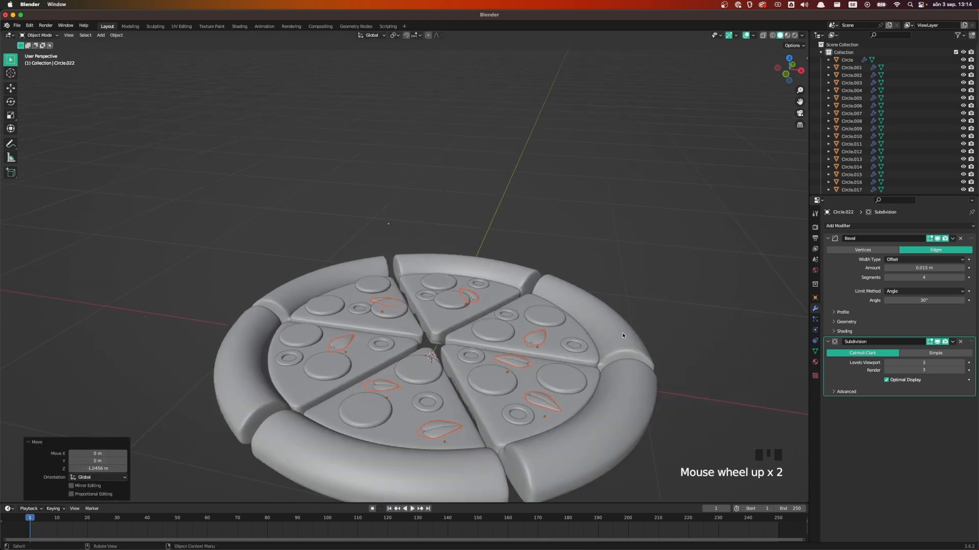
- Fine-tune the height of the selected leaves along Z so they sit on the slices, and deselect them
{"action": "middle_click_drag", "start_coordinate": [590, 351], "coordinate": [586, 339]}
{"action": "key", "text": "r"}
{"action": "key", "text": "z"}
{"action": "right_click", "coordinate": [586, 339]}
{"action": "key", "text": "g"}
{"action": "key", "text": "z"}
{"action": "left_click", "coordinate": [586, 340]}
{"action": "left_click", "coordinate": [633, 220]}
{"action": "middle_click_drag", "start_coordinate": [633, 221], "coordinate": [538, 248]}
{"action": "scroll", "coordinate": [576, 299], "scroll_direction": "down", "scroll_amount": 2}
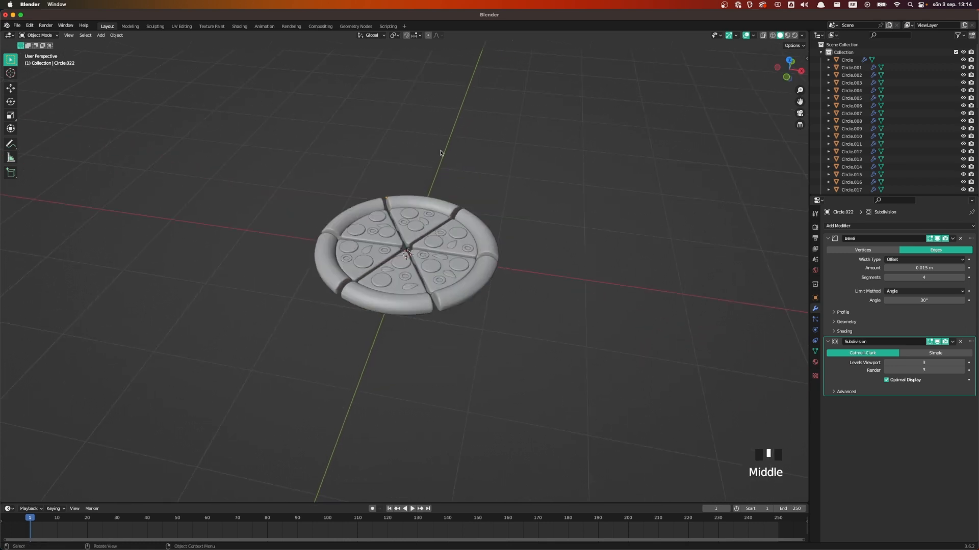
- Add a mesh circle with 24 vertices and 1 m radius at the origin and enter Edit Mode on it
{"action": "key", "text": "shift+a"}
{"action": "mouse_move", "coordinate": [442, 152]}
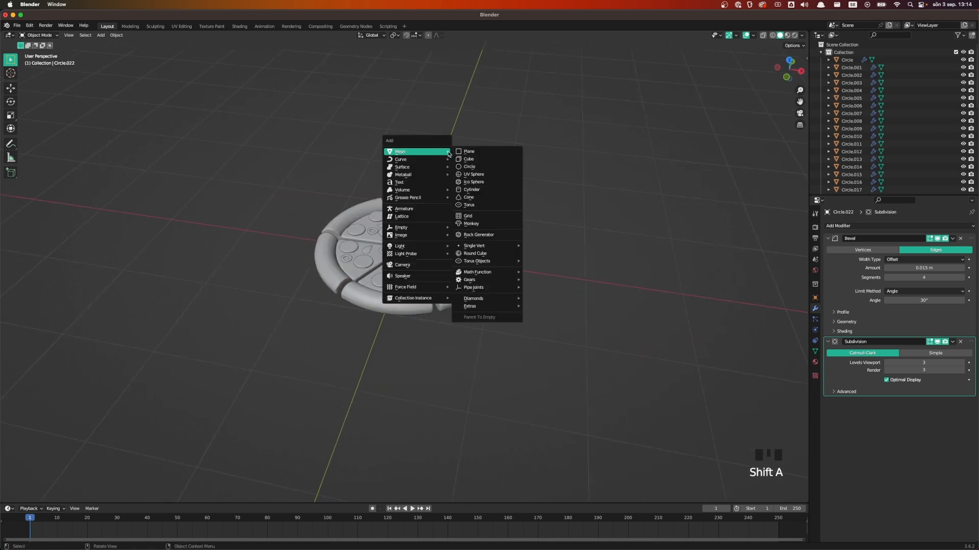
{"action": "left_click", "coordinate": [482, 168]}
{"action": "scroll", "coordinate": [534, 242], "scroll_direction": "up", "scroll_amount": 1}
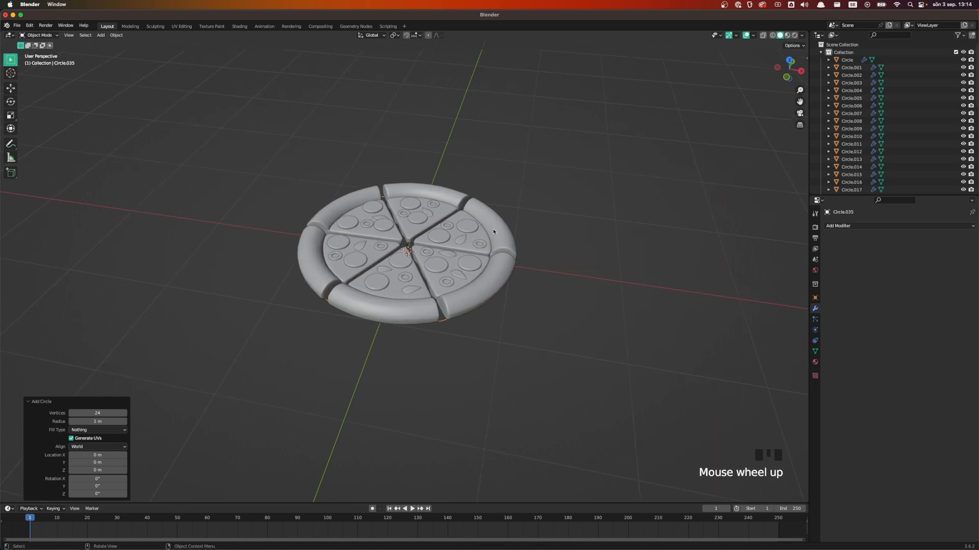
{"action": "key", "text": "Tab"}
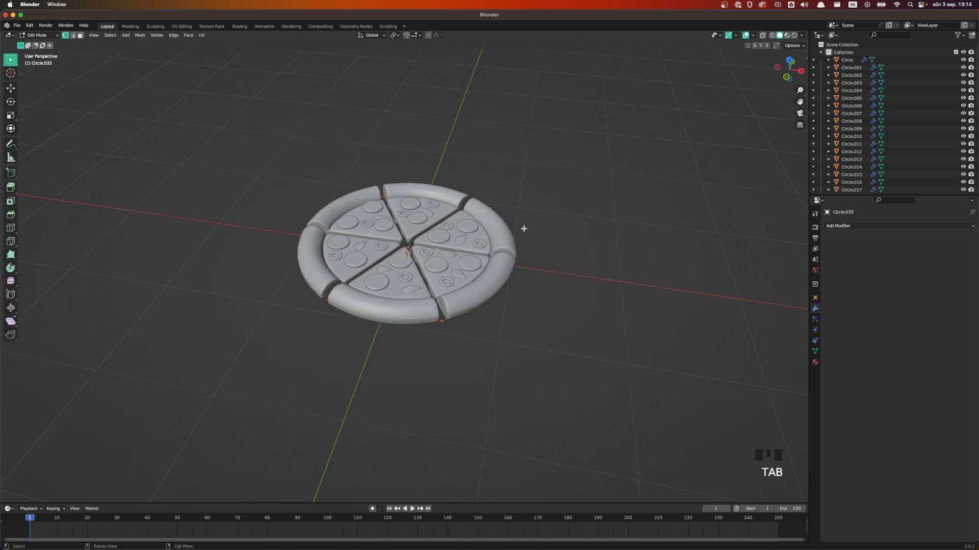
- In top view, scale the circle by about 1.104 so it surrounds the crust, and rotate it 7.5° about Z
{"action": "key", "text": "grave"}
{"action": "left_click", "coordinate": [594, 219]}
{"action": "key", "text": "s"}
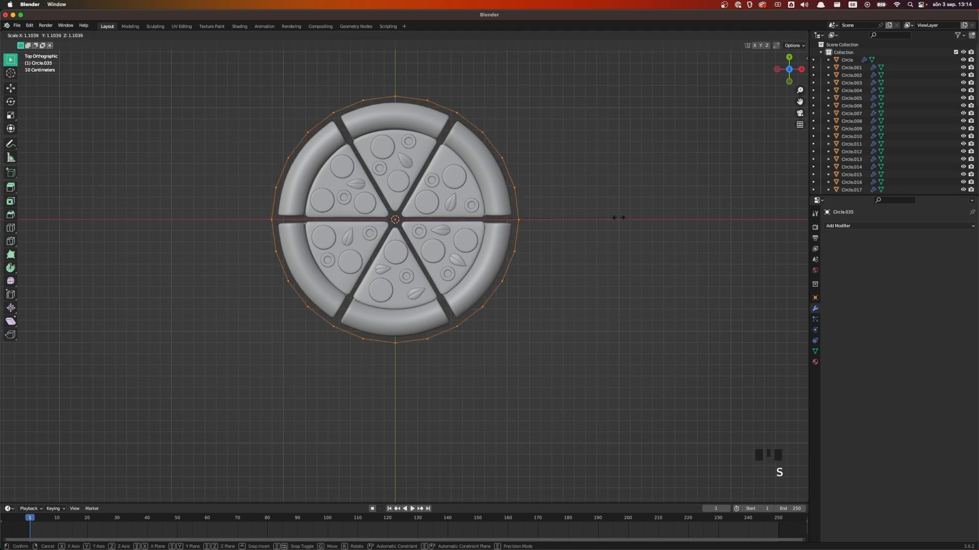
{"action": "left_click", "coordinate": [618, 218]}
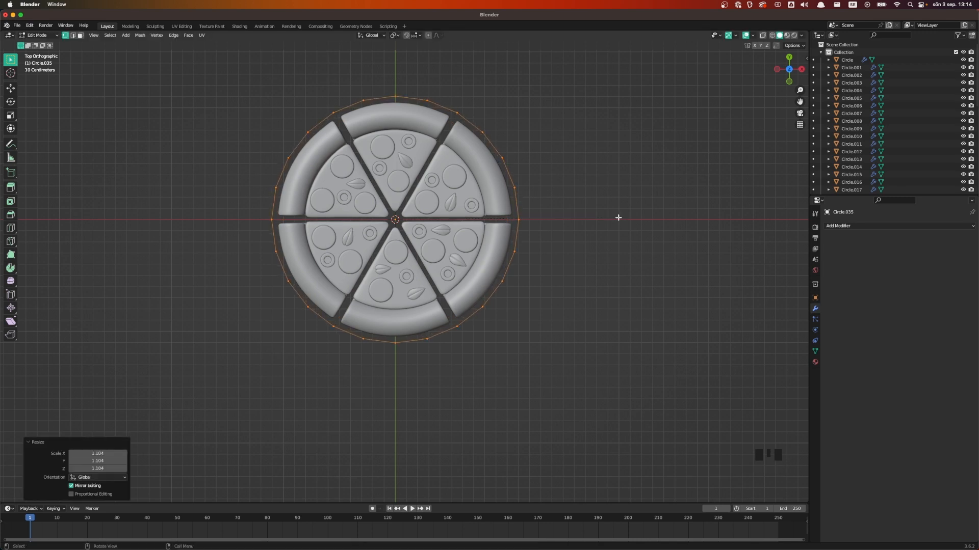
{"action": "key", "text": "r"}
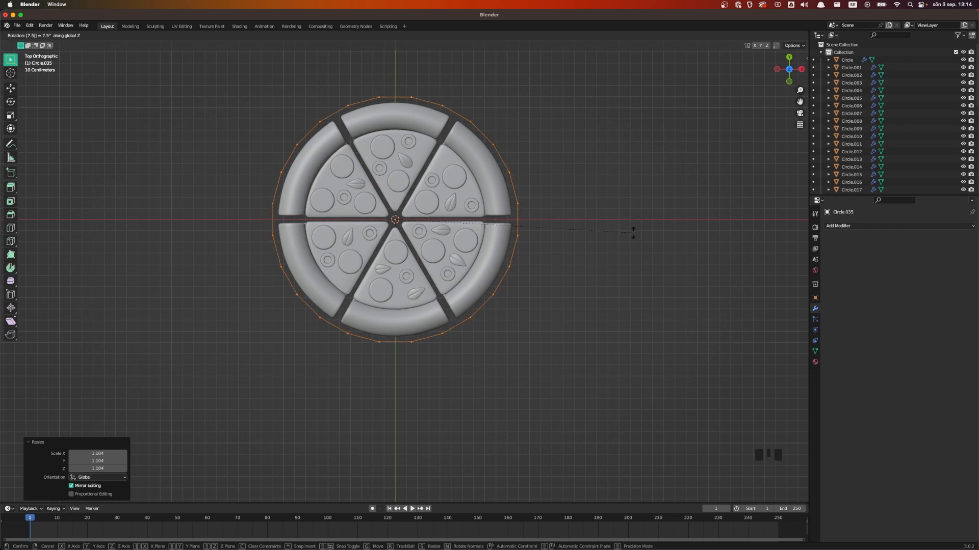
{"action": "key", "text": "Return"}
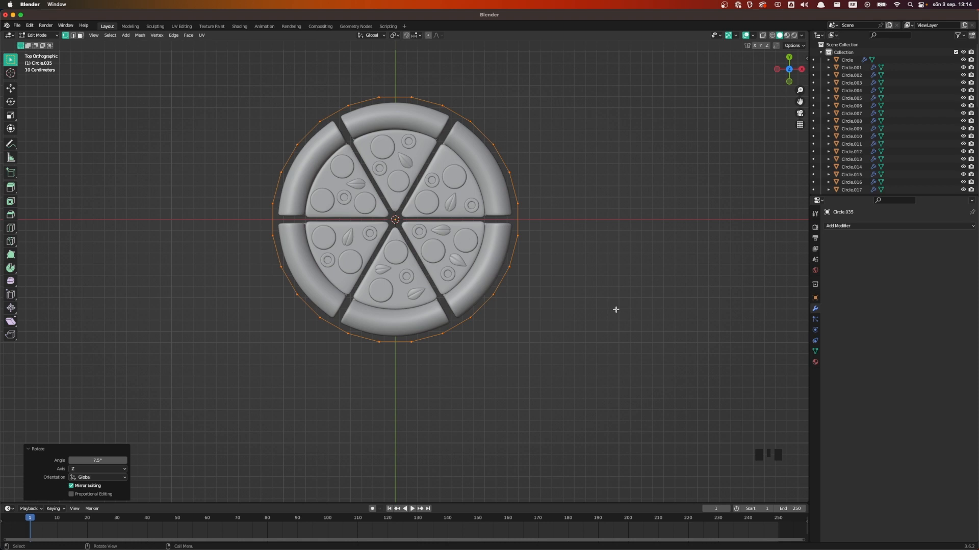
- Fill the circle with a face and inset it about 0.142 m
{"action": "key", "text": "f"}
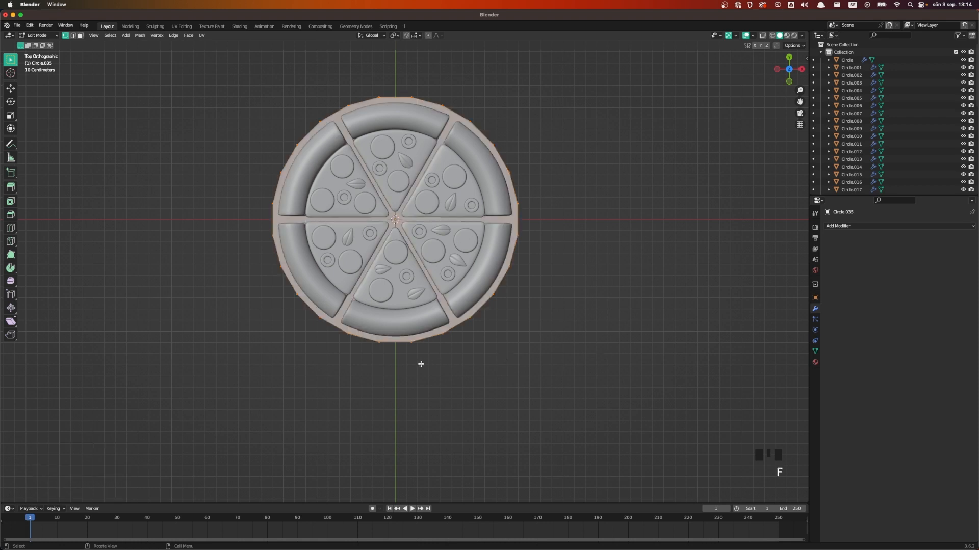
{"action": "key", "text": "i"}
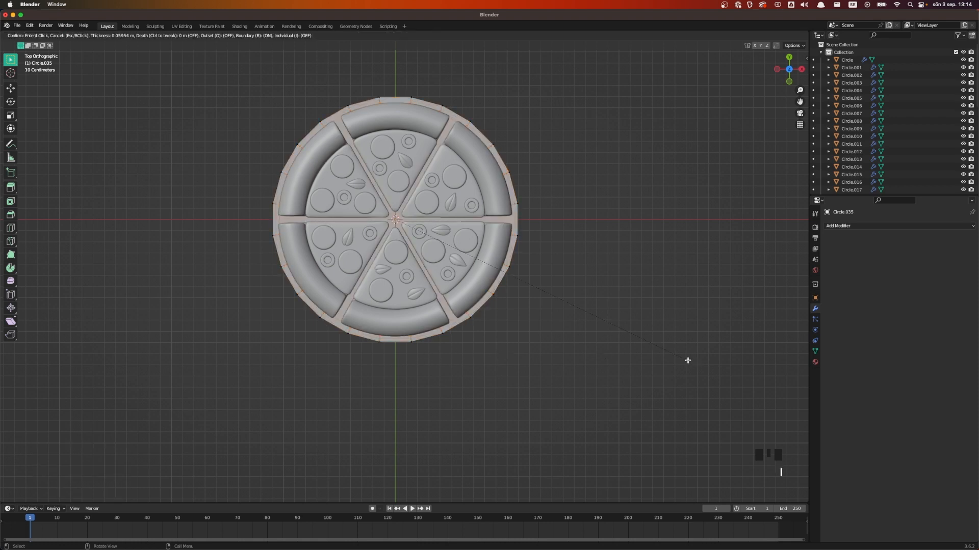
{"action": "left_click", "coordinate": [425, 366]}
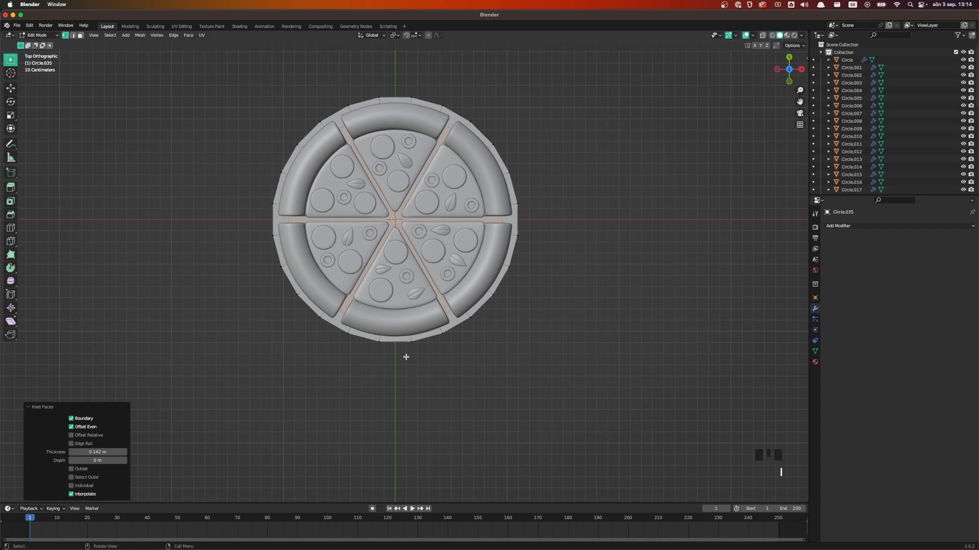
- Extrude the board's front rim edge about 0.64 m along negative Y in top view to form a handle
{"action": "left_click", "coordinate": [73, 36]}
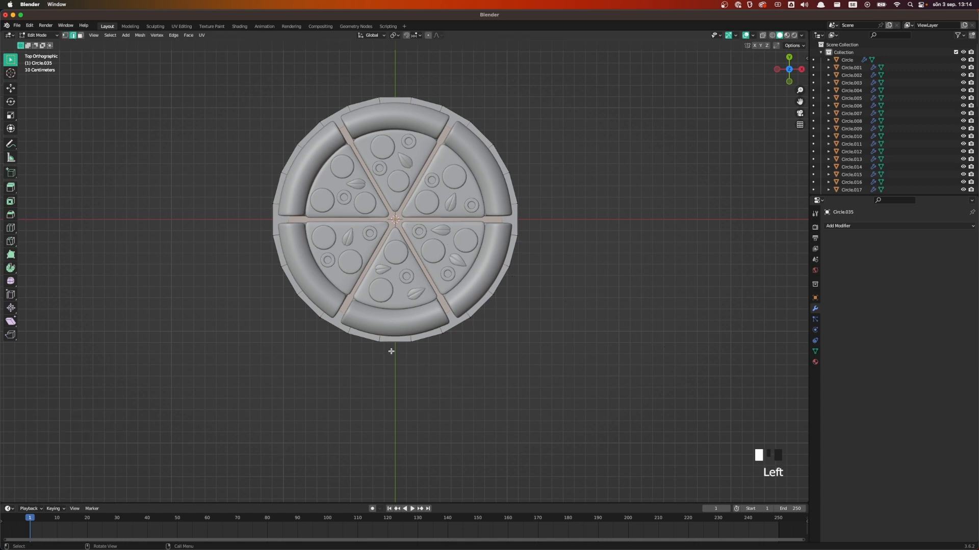
{"action": "key", "text": "grave"}
{"action": "middle_click_drag", "start_coordinate": [498, 314], "coordinate": [467, 369]}
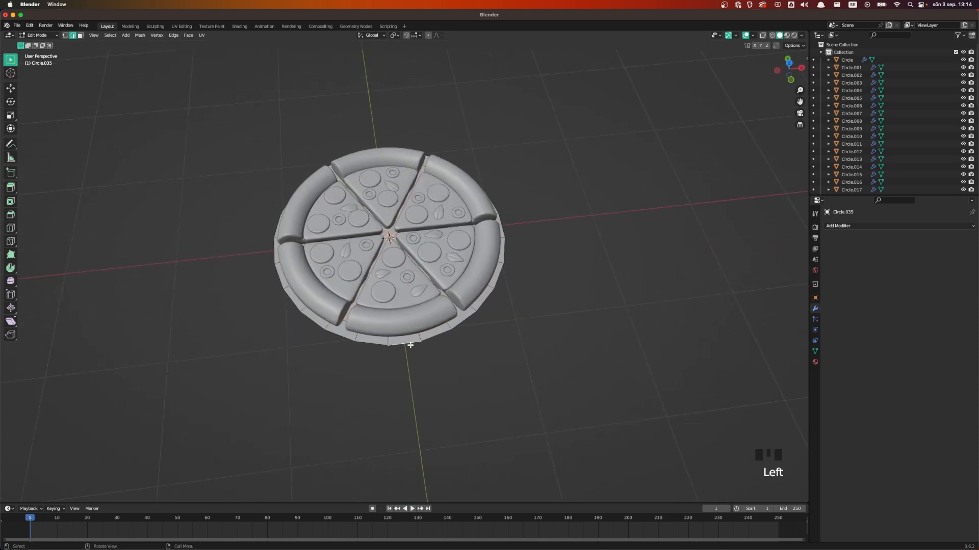
{"action": "key", "text": "grave"}
{"action": "left_click", "coordinate": [552, 312]}
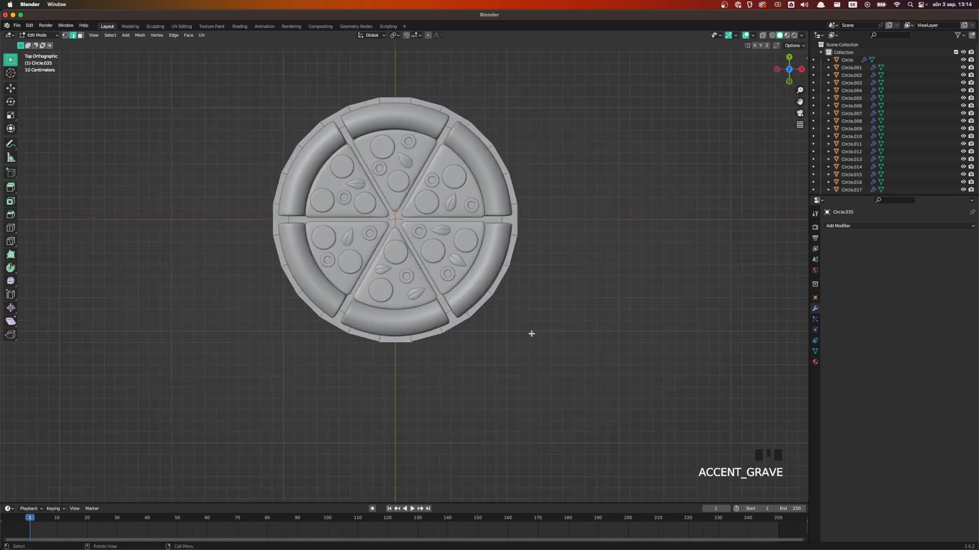
{"action": "key", "text": "e"}
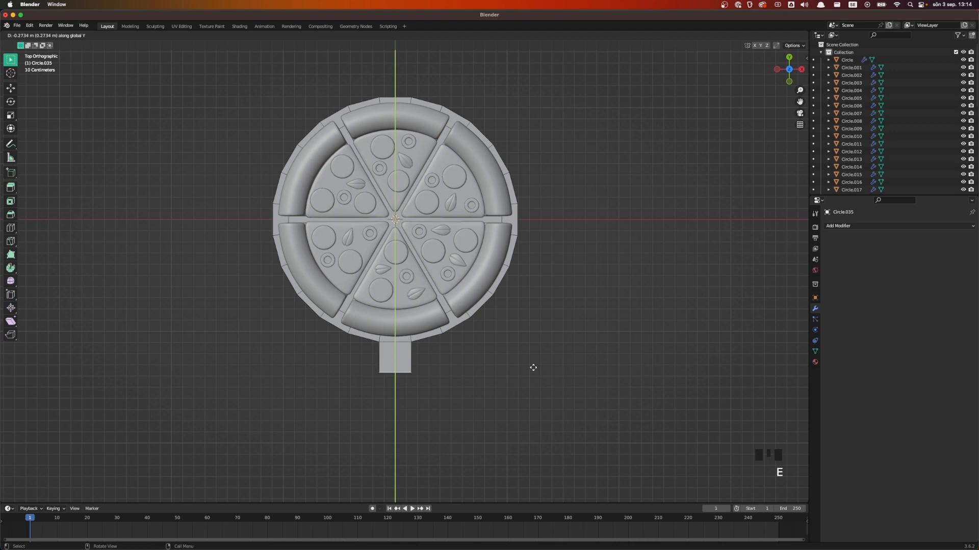
{"action": "left_click", "coordinate": [539, 405]}
- Add a loop cut across the handle, shift it about 0.08 m towards the handle's end, and widen it along X by about 1.594
{"action": "key", "text": "super+r"}
{"action": "left_click", "coordinate": [414, 386]}
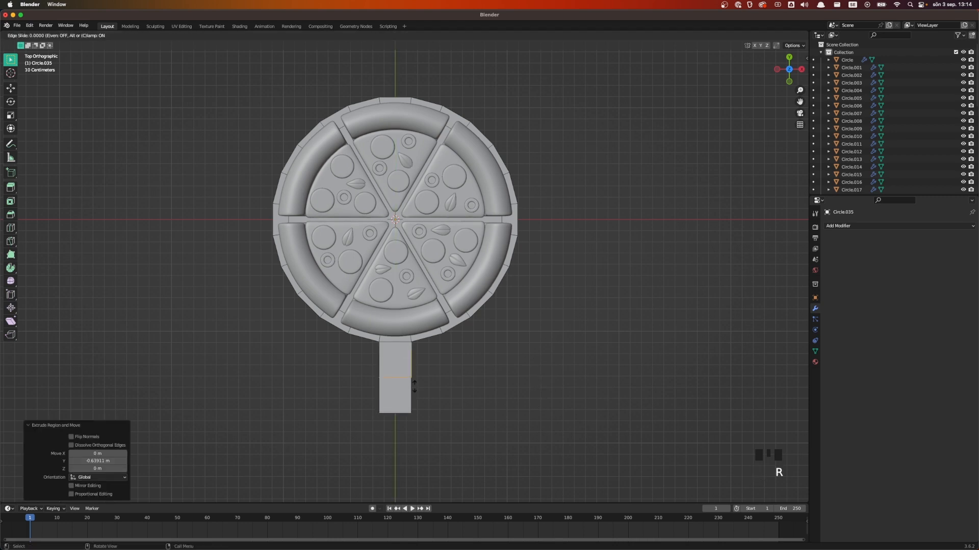
{"action": "right_click", "coordinate": [468, 381]}
{"action": "key", "text": "g"}
{"action": "left_click", "coordinate": [489, 386]}
{"action": "key", "text": "s"}
{"action": "key", "text": "x"}
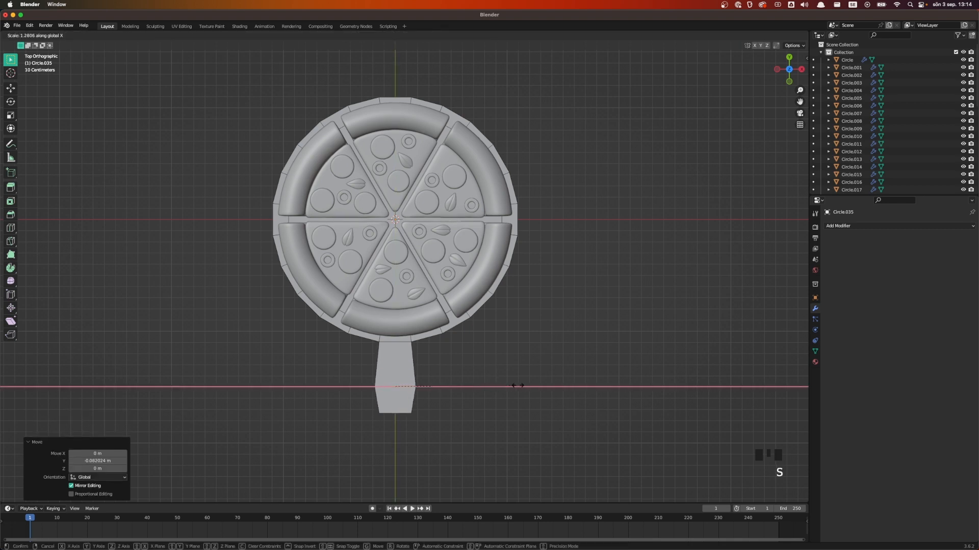
{"action": "left_click", "coordinate": [547, 382]}
- Extrude the entire board and handle about 0.17 m downwards to give it thickness, and return to Object Mode
{"action": "middle_click_drag", "start_coordinate": [586, 422], "coordinate": [565, 349]}
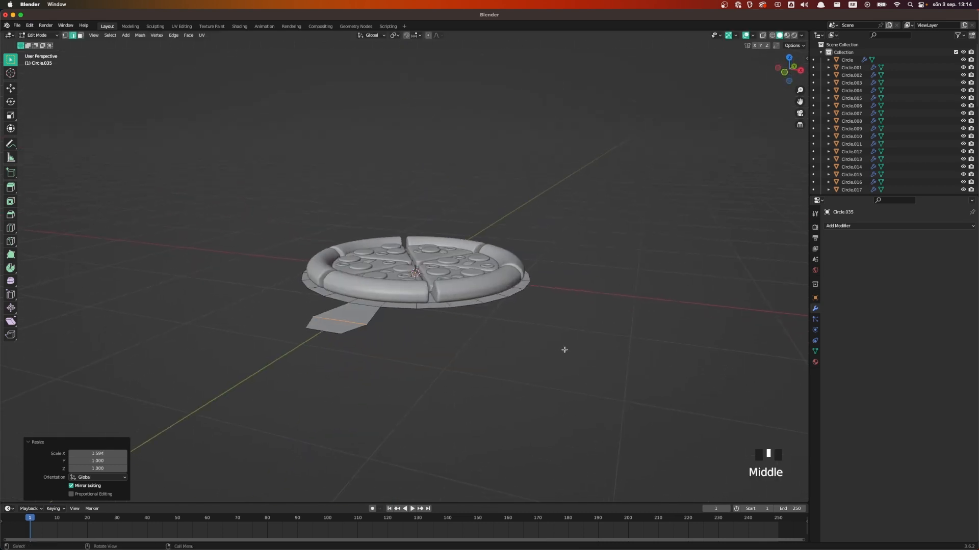
{"action": "key", "text": "a"}
{"action": "key", "text": "e"}
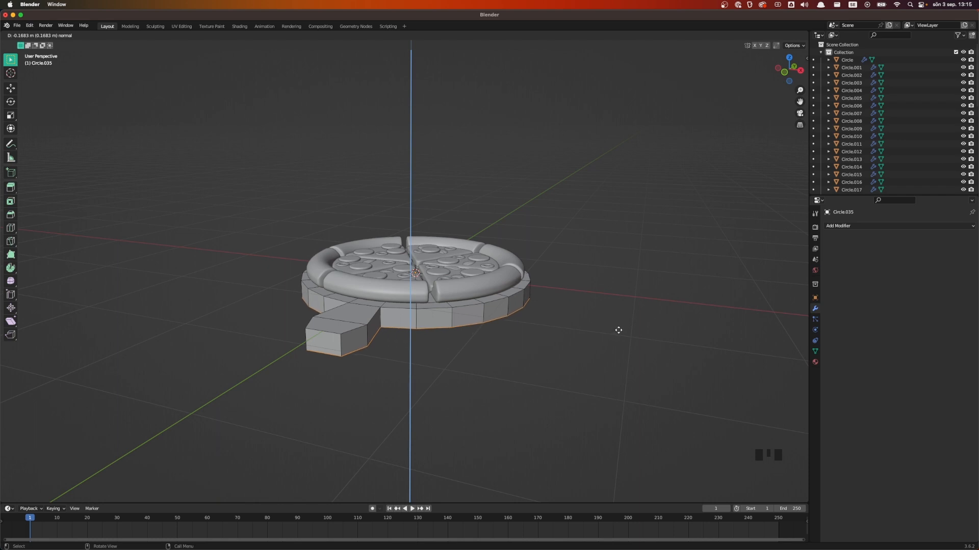
{"action": "left_click", "coordinate": [618, 331]}
{"action": "key", "text": "Tab"}
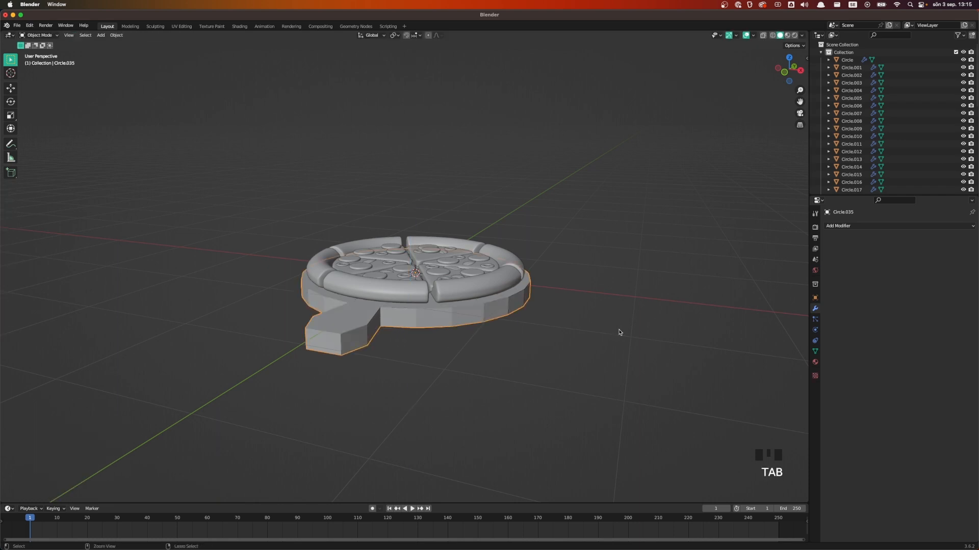
- Add a level 3 subdivision modifier to the board, set its render level to 3, and deselect the board
{"action": "key", "text": "ctrl+3"}
{"action": "scroll", "coordinate": [511, 320], "scroll_direction": "up", "scroll_amount": 1}
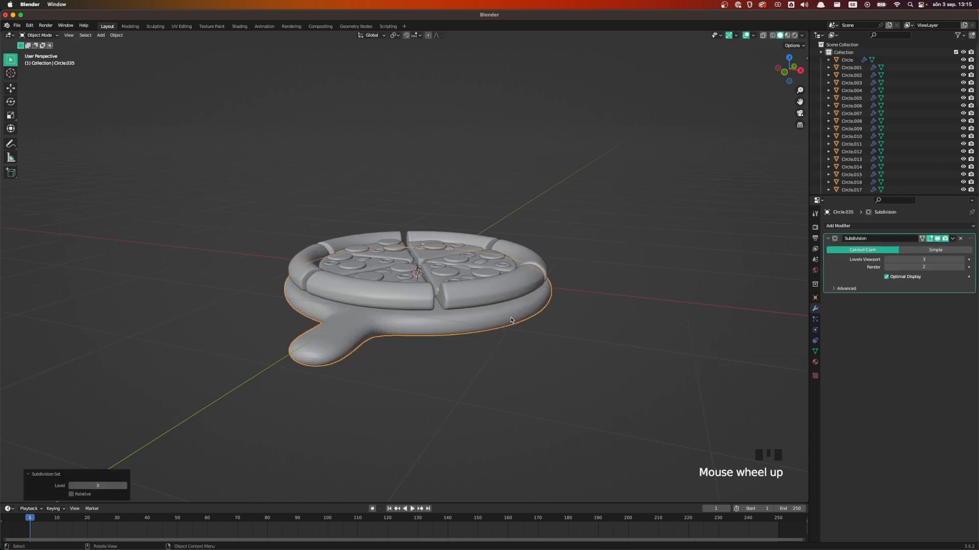
{"action": "left_click", "coordinate": [962, 267]}
{"action": "left_click", "coordinate": [466, 369]}
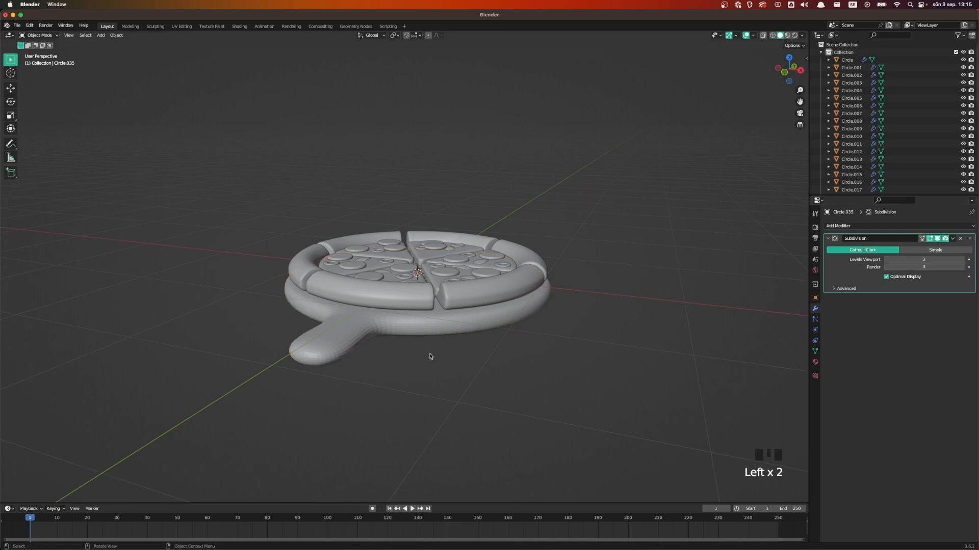
- Add a centred loop cut around the board's side and bevel it with an offset of about 0.052 m to sharpen the rims
{"action": "left_click", "coordinate": [428, 336]}
{"action": "key", "text": "Tab"}
{"action": "key", "text": "super+r"}
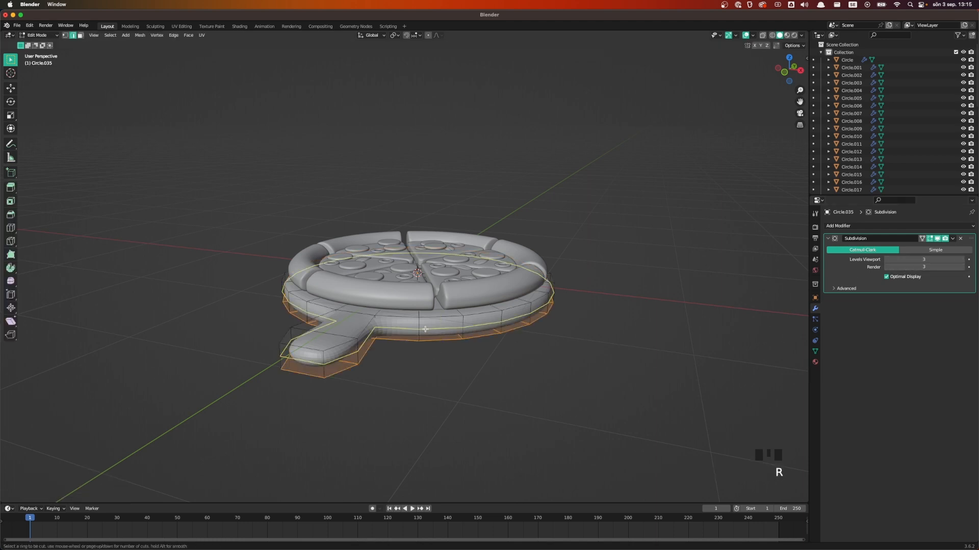
{"action": "left_click", "coordinate": [425, 329]}
{"action": "right_click", "coordinate": [425, 329]}
{"action": "key", "text": "super+b"}
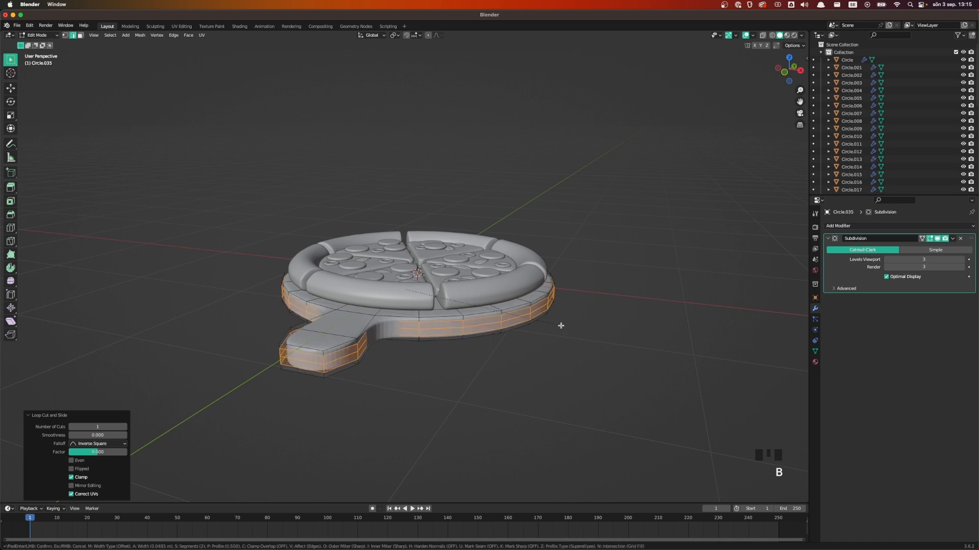
{"action": "left_click", "coordinate": [561, 327]}
- Add a loop cut across the handle and slide it close to the junction with the round board
{"action": "middle_click_drag", "start_coordinate": [399, 347], "coordinate": [391, 402]}
{"action": "key", "text": "super+r"}
{"action": "left_click", "coordinate": [355, 382]}
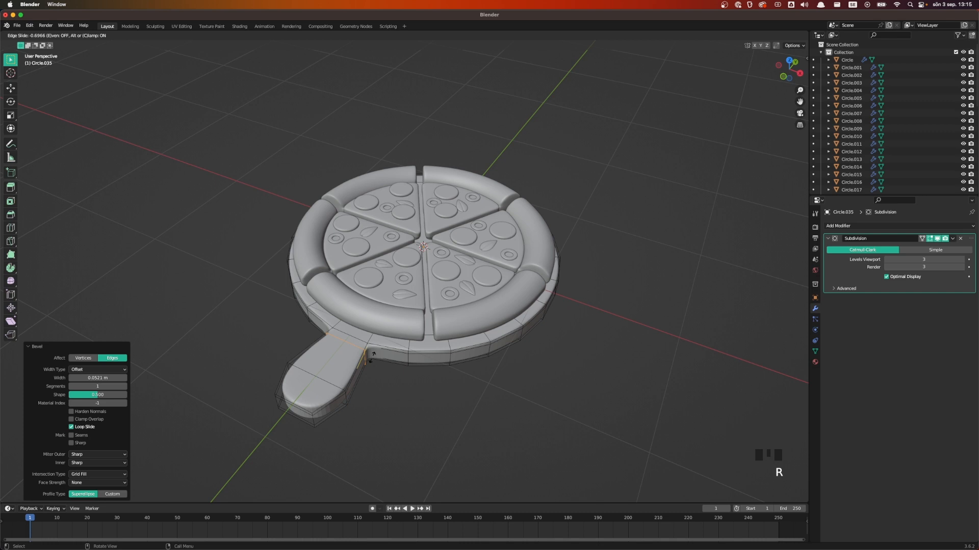
{"action": "left_click", "coordinate": [375, 351]}
- Return to Object Mode, shade the board smooth, and deselect it
{"action": "key", "text": "Tab"}
{"action": "scroll", "coordinate": [507, 354], "scroll_direction": "down", "scroll_amount": 3}
{"action": "middle_click_drag", "start_coordinate": [507, 353], "coordinate": [475, 348]}
{"action": "left_click", "coordinate": [355, 331]}
{"action": "right_click", "coordinate": [355, 331]}
{"action": "left_click", "coordinate": [356, 330]}
{"action": "left_click", "coordinate": [426, 354]}
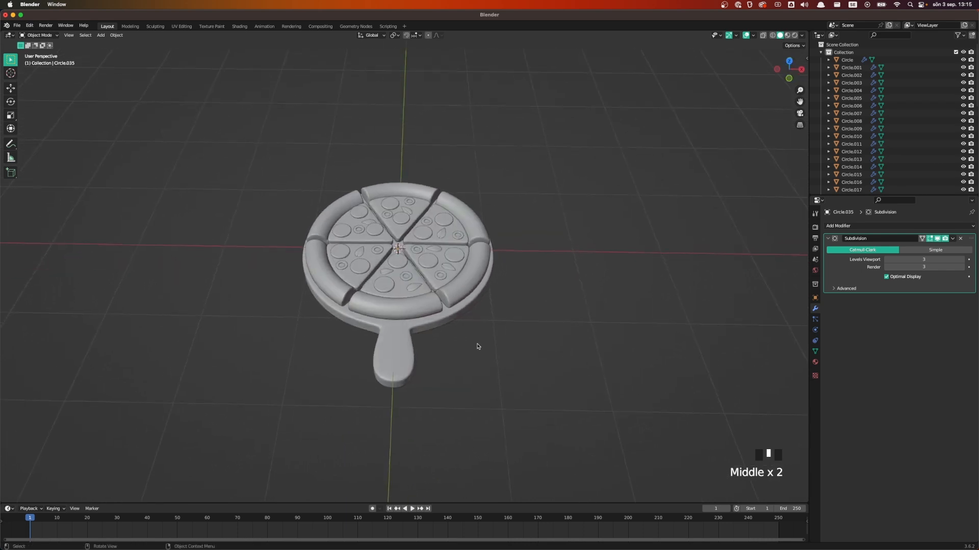
- Add a camera in front view, look through it, and pull it back about 5.3 m along its local Z
{"action": "key", "text": "grave"}
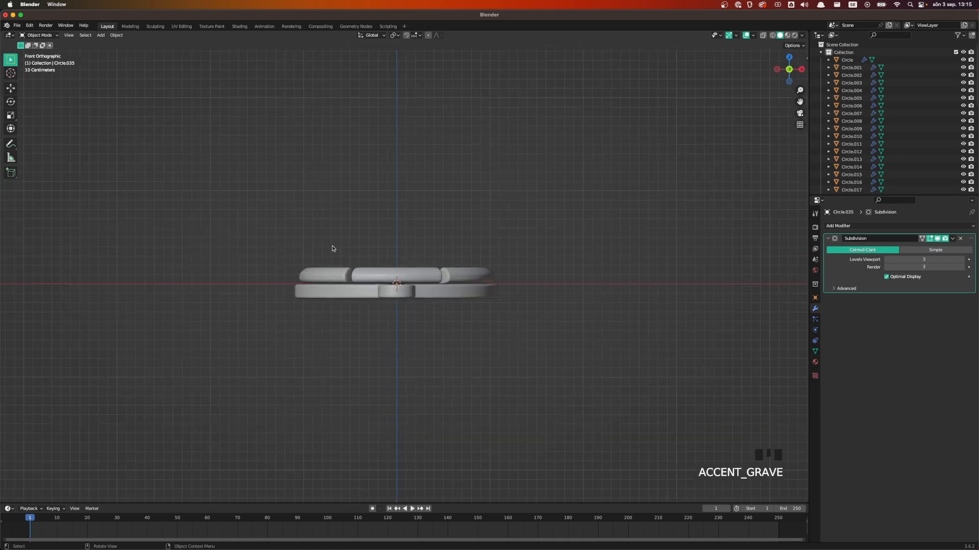
{"action": "key", "text": "shift+a"}
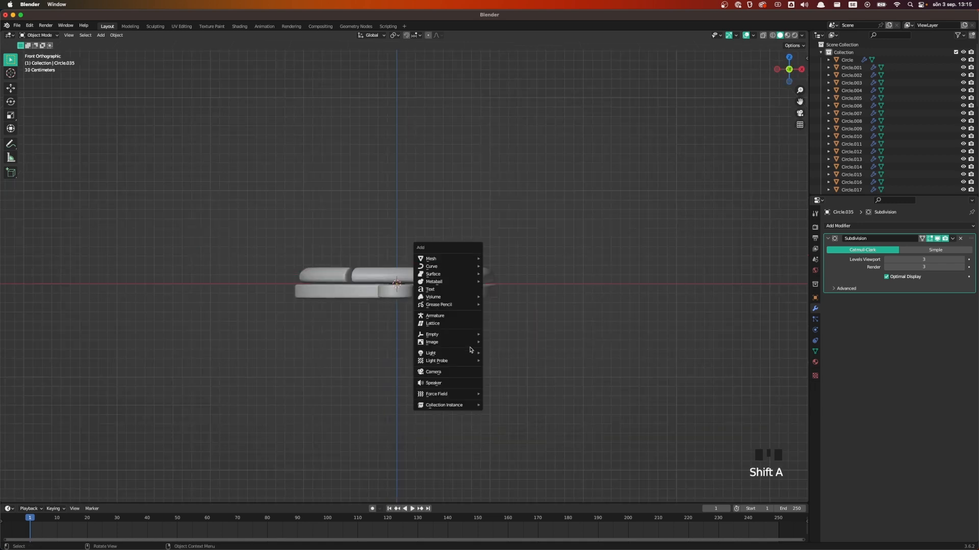
{"action": "left_click", "coordinate": [471, 374]}
{"action": "key", "text": "grave"}
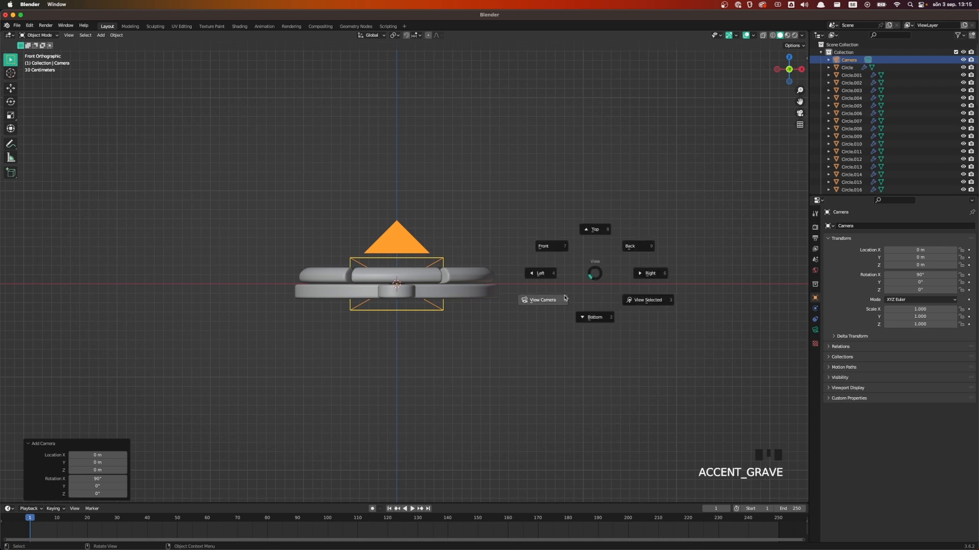
{"action": "left_click", "coordinate": [521, 272]}
{"action": "key", "text": "g"}
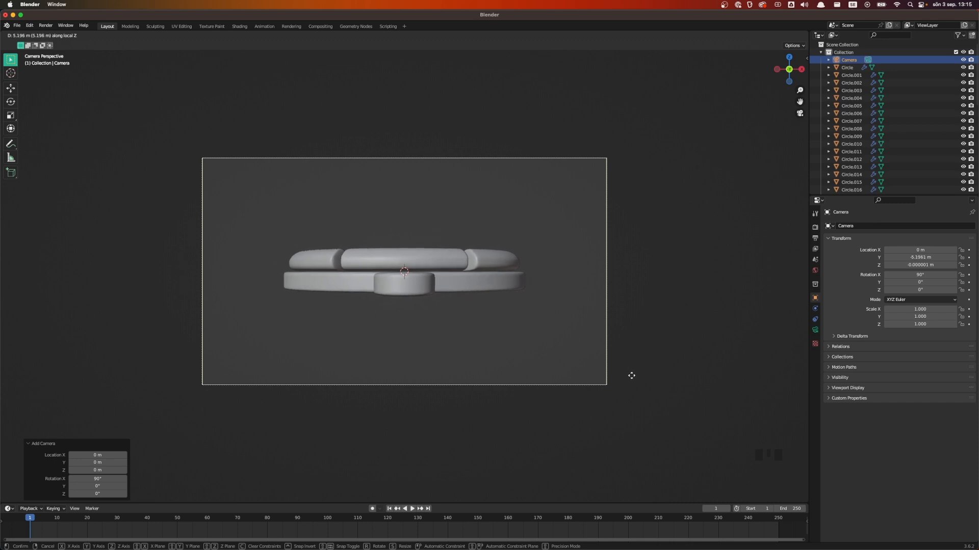
{"action": "left_click", "coordinate": [633, 378]}
- Set the output resolution Y to 1920 px for a square frame
{"action": "left_click", "coordinate": [815, 238]}
{"action": "left_click", "coordinate": [933, 243]}
{"action": "left_click", "coordinate": [936, 245]}
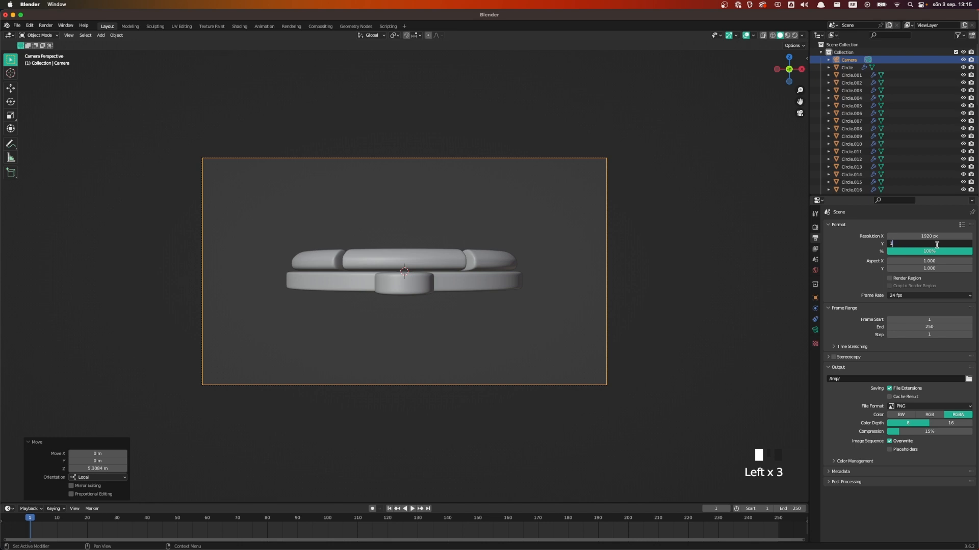
{"action": "key", "text": "Return"}
- Raise the camera about 1.87 m along global Z and rotate it about -21.4° around the global X axis
{"action": "key", "text": "g"}
{"action": "key", "text": "z"}
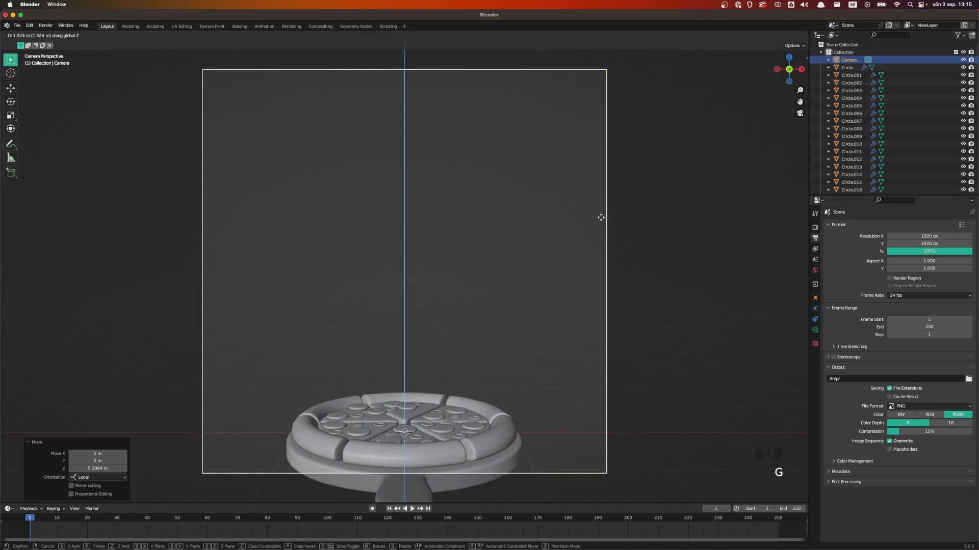
{"action": "left_click", "coordinate": [596, 192]}
{"action": "key", "text": "r"}
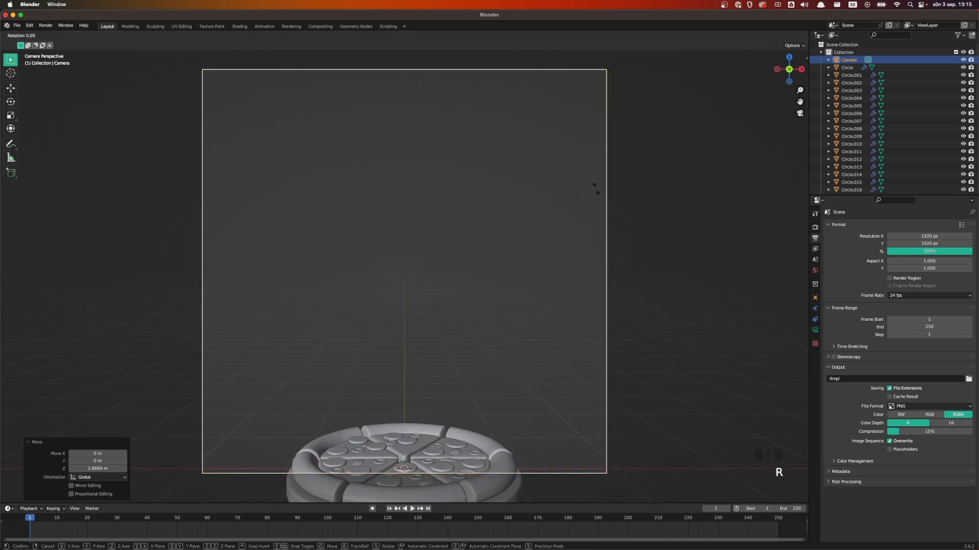
{"action": "key", "text": "x"}
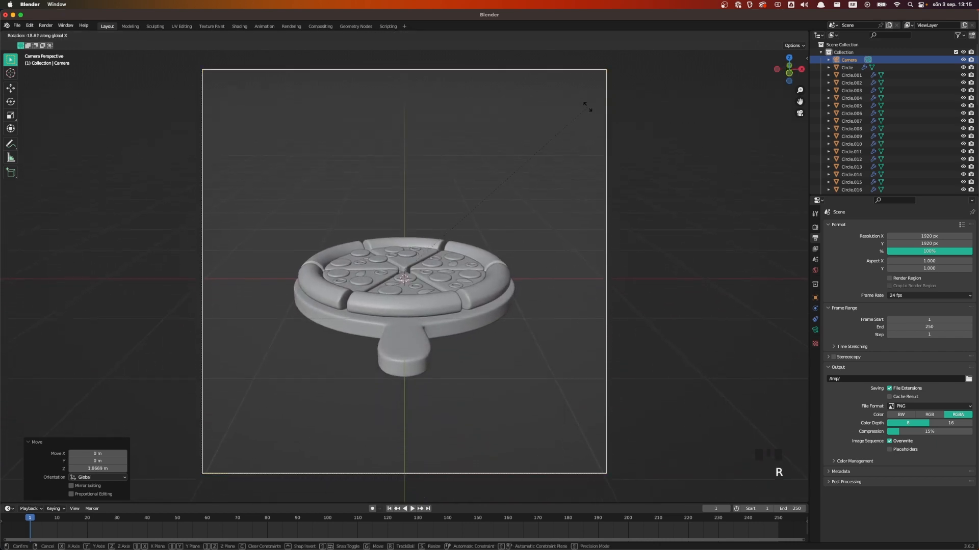
{"action": "left_click", "coordinate": [586, 92]}
- Raise the camera about 0.26 m more along global Z to adjust the framing of the pizza
{"action": "key", "text": "g"}
{"action": "key", "text": "z"}
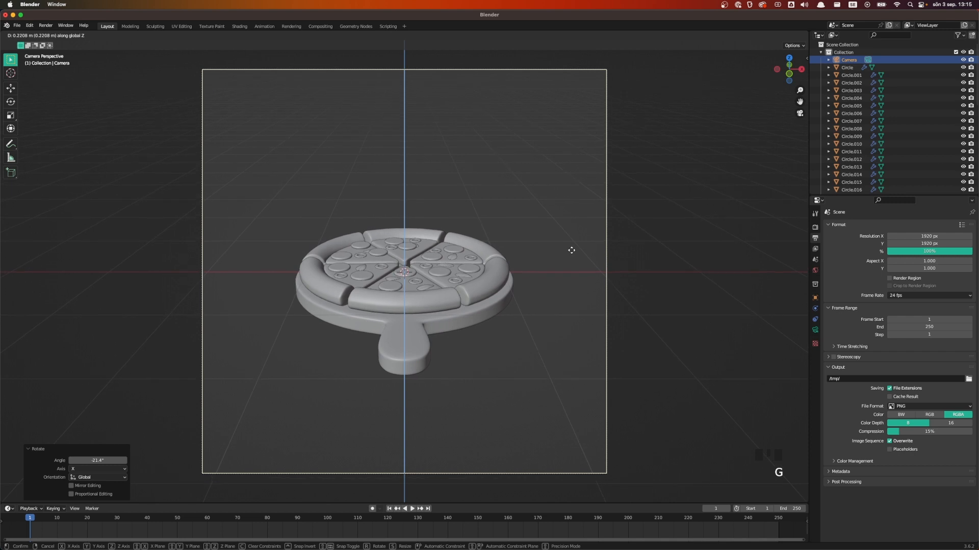
{"action": "left_click", "coordinate": [575, 283]}
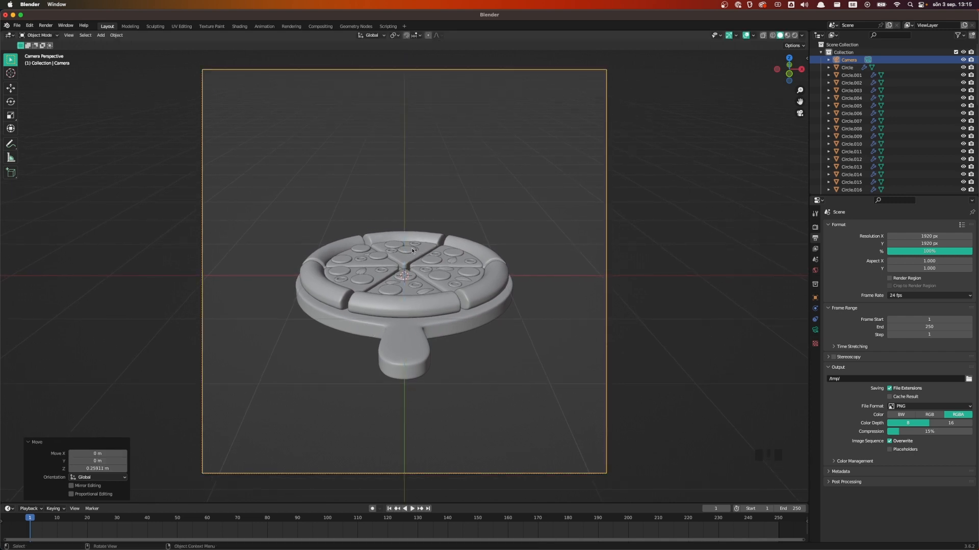
- Lower the two raised pepperoni discs on the rear-left pizza slice slightly along global Z so they sit into the cheese
{"action": "middle_click_drag", "start_coordinate": [464, 208], "coordinate": [448, 274]}
{"action": "scroll", "coordinate": [448, 274], "scroll_direction": "up", "scroll_amount": 6}
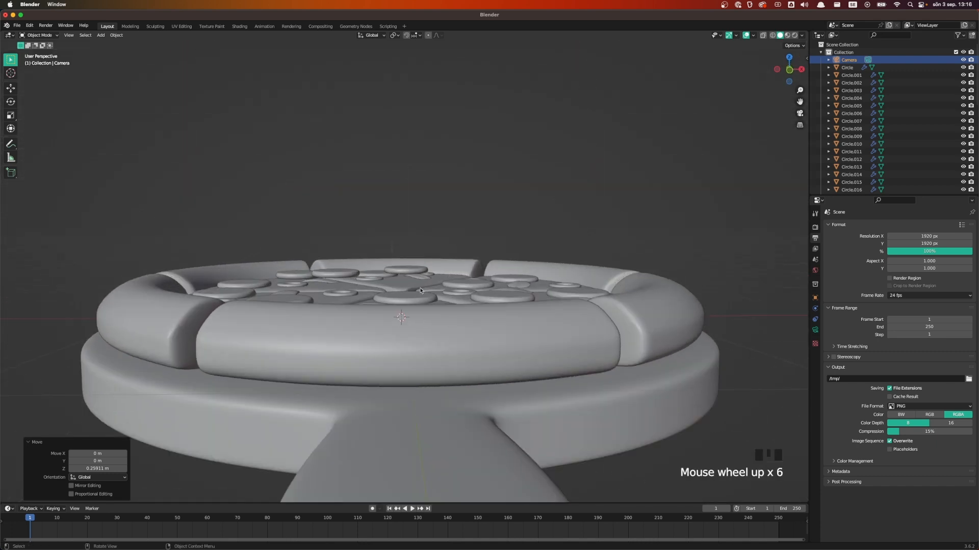
{"action": "middle_click_drag", "start_coordinate": [415, 309], "coordinate": [417, 313]}
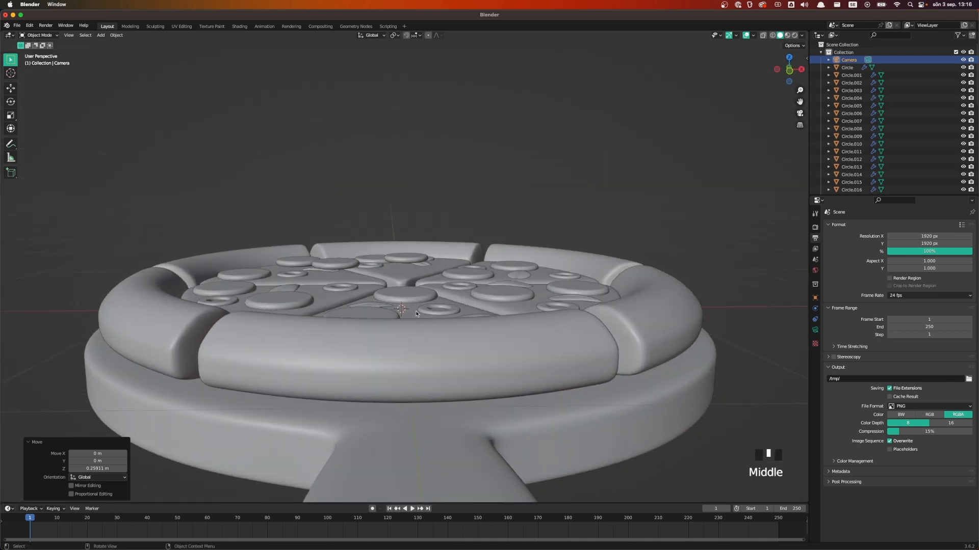
{"action": "left_click", "coordinate": [335, 269]}
{"action": "key", "text": "g"}
{"action": "key", "text": "z"}
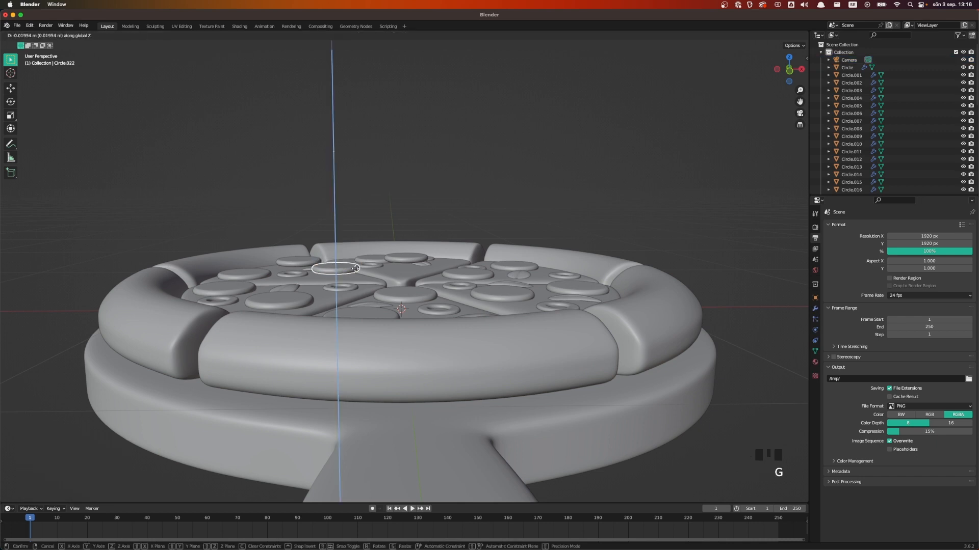
{"action": "left_click", "coordinate": [301, 261]}
{"action": "left_click", "coordinate": [301, 261]}
{"action": "key", "text": "g"}
{"action": "key", "text": "z"}
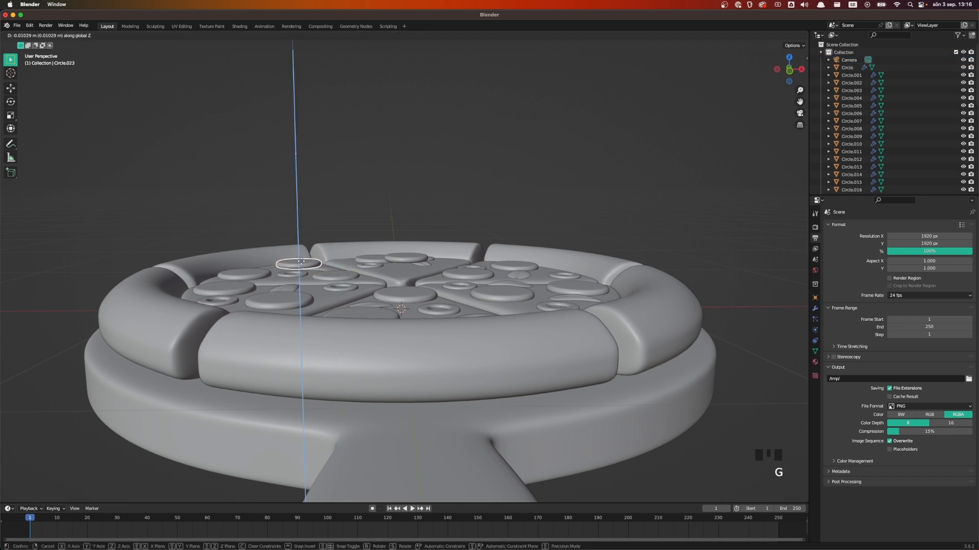
{"action": "left_click", "coordinate": [301, 265]}
- Lower the pepperoni nearest the tip of the rear slice about 0.053 m along global Z
{"action": "left_click", "coordinate": [421, 261]}
{"action": "key", "text": "g"}
{"action": "key", "text": "z"}
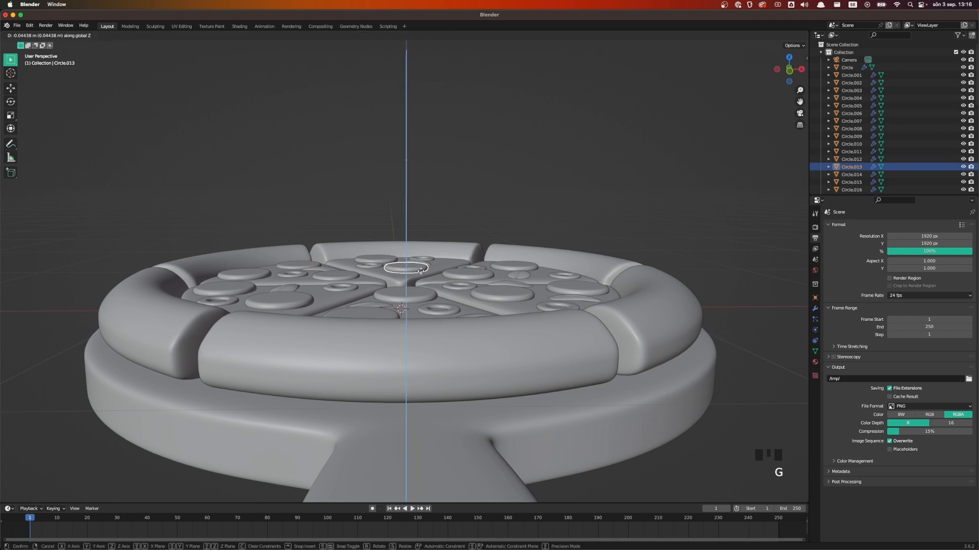
{"action": "left_click", "coordinate": [423, 275]}
- In top view, move that rear-slice pepperoni about -0.017 m in X and -0.031 m in Y, closer to the slice tip
{"action": "middle_click_drag", "start_coordinate": [512, 273], "coordinate": [529, 323]}
{"action": "key", "text": "grave"}
{"action": "left_click", "coordinate": [552, 238]}
{"action": "scroll", "coordinate": [486, 209], "scroll_direction": "down", "scroll_amount": 3}
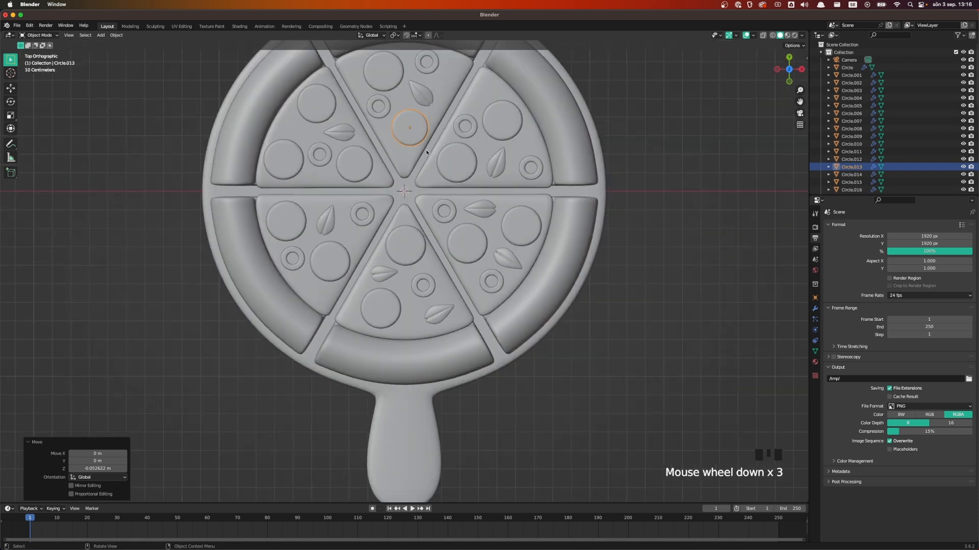
{"action": "key", "text": "g"}
{"action": "left_click", "coordinate": [484, 222]}
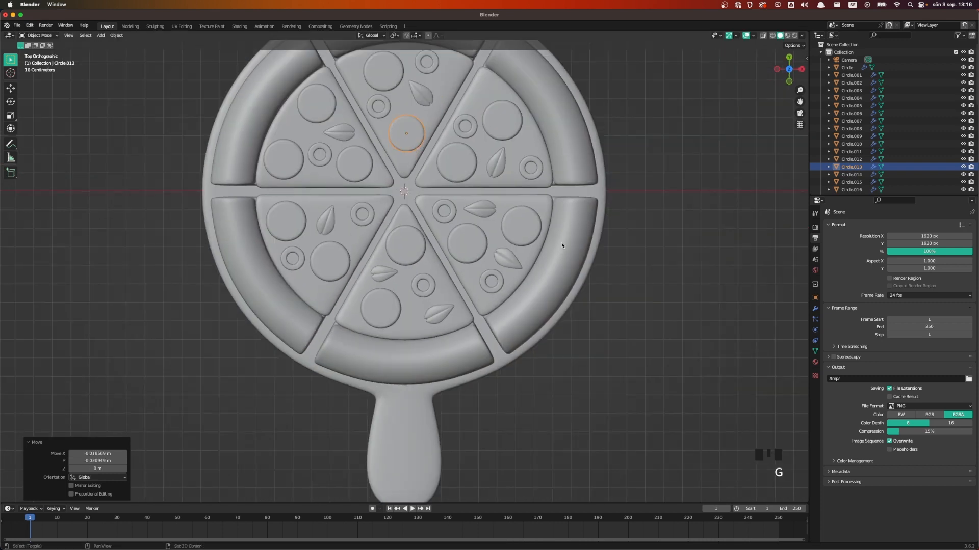
- Return to the camera view and clear the selection
{"action": "key", "text": "grave"}
{"action": "left_click", "coordinate": [518, 269]}
{"action": "left_click_drag", "start_coordinate": [283, 207], "coordinate": [536, 379]}
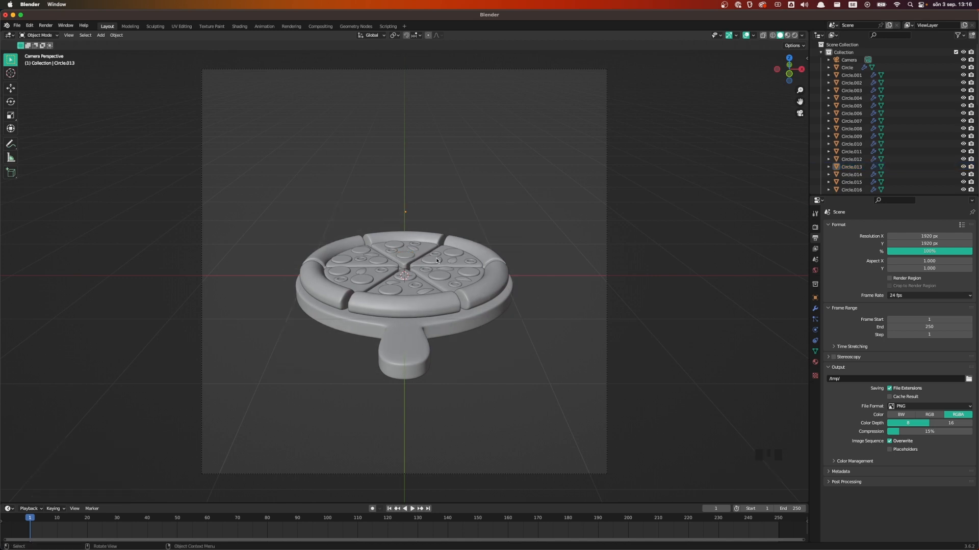
- Select the back-right pizza slice with its toppings and crust, and raise it about 0.25 m along the Z axis
{"action": "scroll", "coordinate": [437, 260], "scroll_direction": "up", "scroll_amount": 1}
{"action": "left_click", "coordinate": [446, 248]}
{"action": "left_click", "coordinate": [457, 243], "text": "shift"}
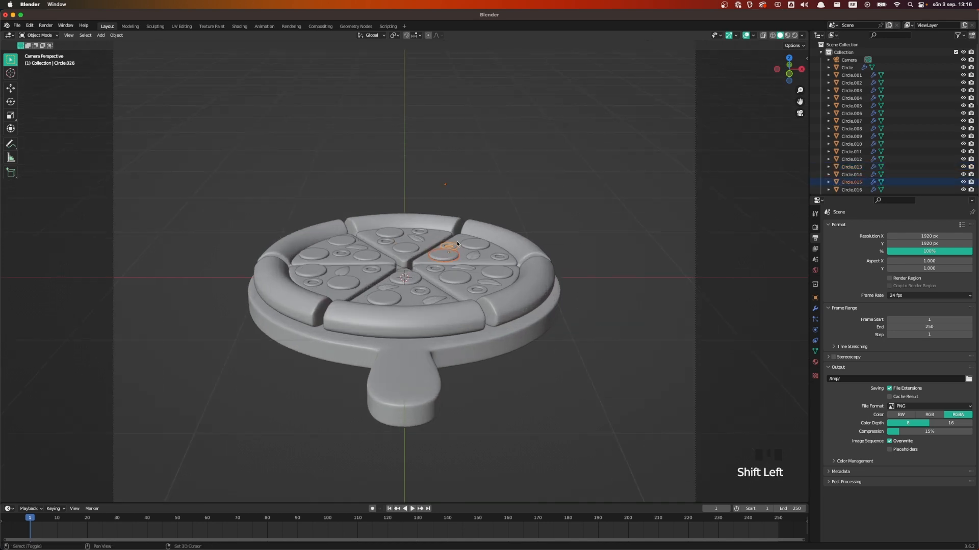
{"action": "left_click", "coordinate": [462, 250], "text": "shift"}
{"action": "left_click", "coordinate": [471, 258], "text": "shift"}
{"action": "left_click", "coordinate": [490, 255], "text": "shift"}
{"action": "left_click", "coordinate": [494, 258], "text": "shift"}
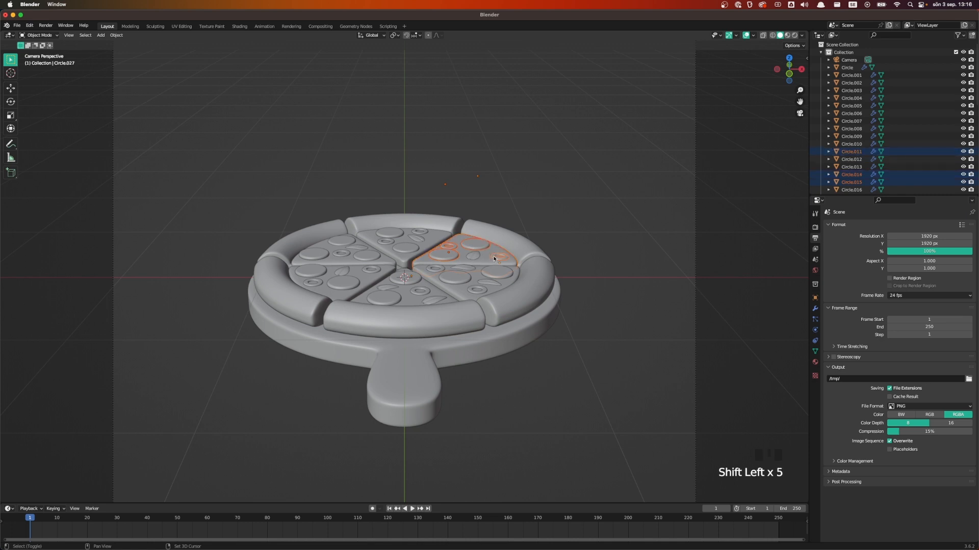
{"action": "left_click", "coordinate": [507, 236], "text": "shift"}
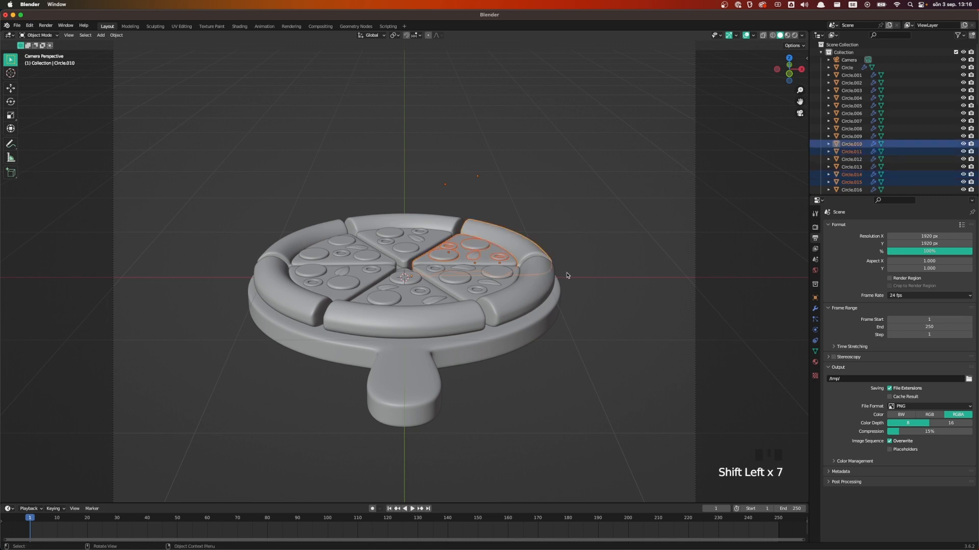
{"action": "key", "text": "g"}
{"action": "key", "text": "z"}
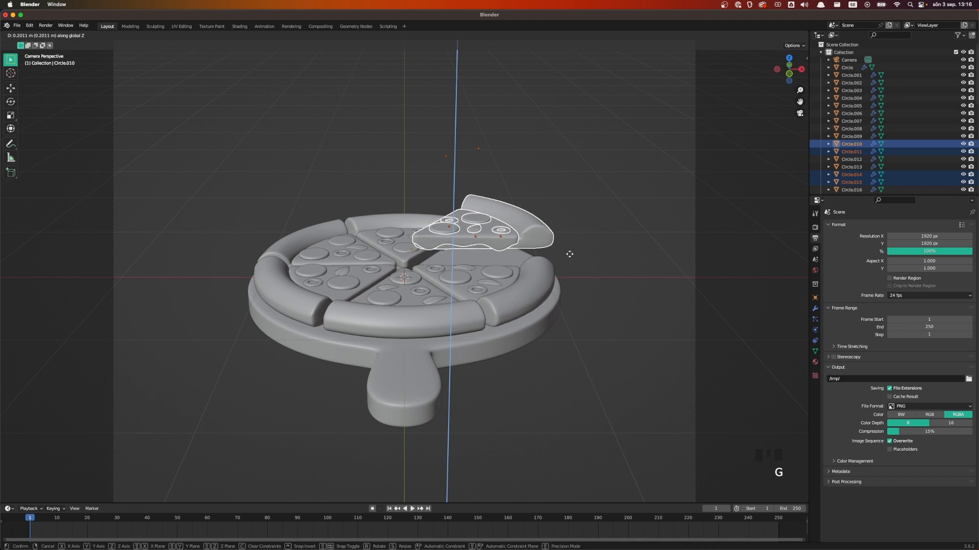
{"action": "left_click", "coordinate": [575, 253]}
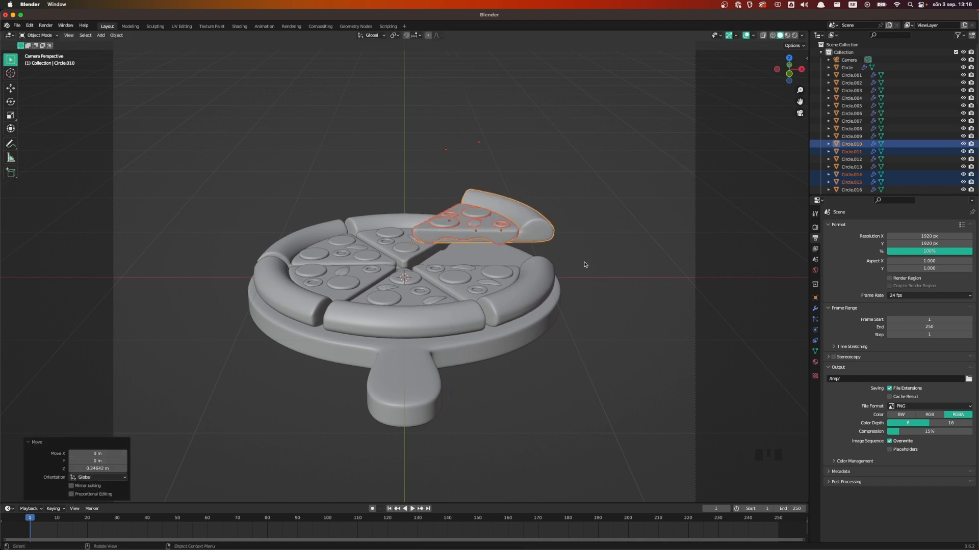
- Tilt the raised slice slightly around the X axis and about -13° around the Y axis
{"action": "key", "text": "r"}
{"action": "key", "text": "x"}
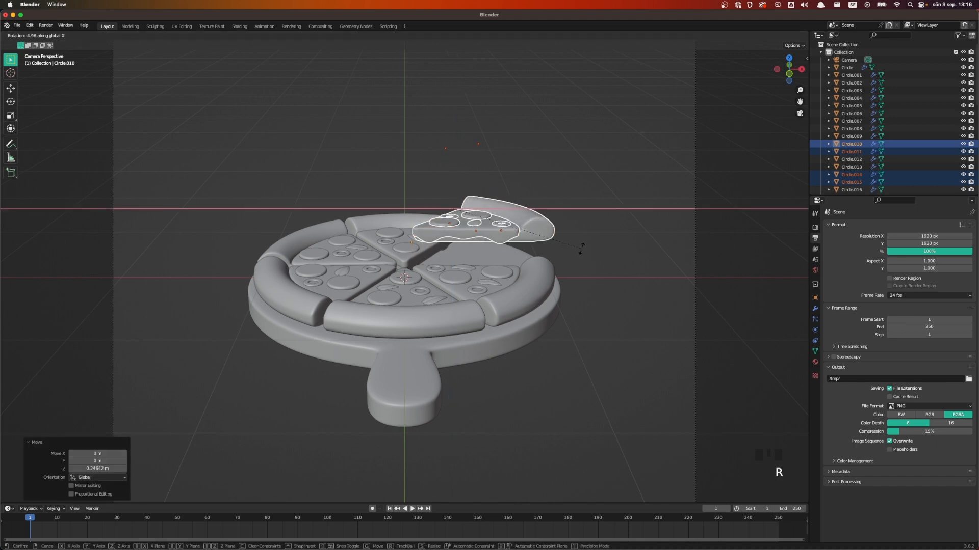
{"action": "left_click", "coordinate": [582, 240]}
{"action": "key", "text": "r"}
{"action": "key", "text": "y"}
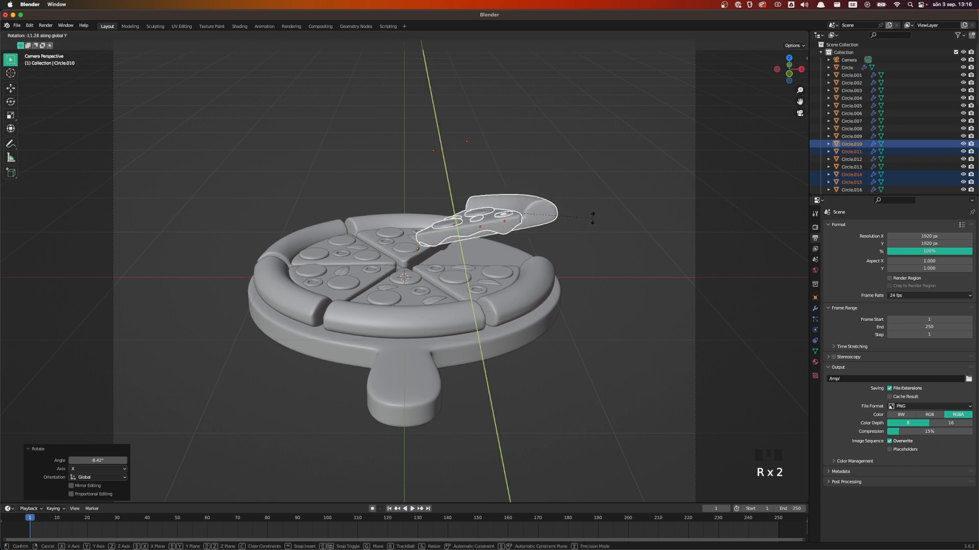
{"action": "left_click", "coordinate": [592, 213]}
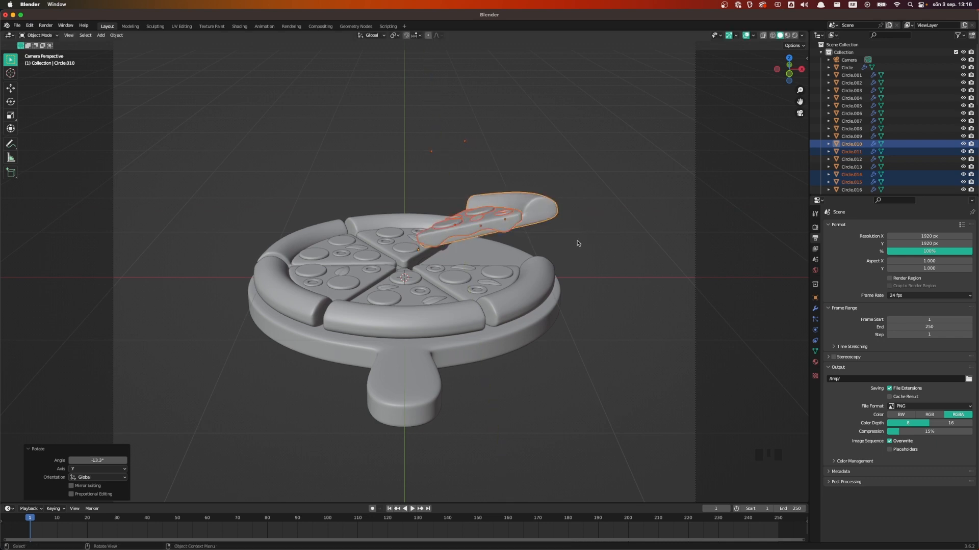
- Select the whole pizza with its board and rotate it 20° around Z and 15° around X
{"action": "left_click_drag", "start_coordinate": [218, 138], "coordinate": [639, 453], "text": "shift"}
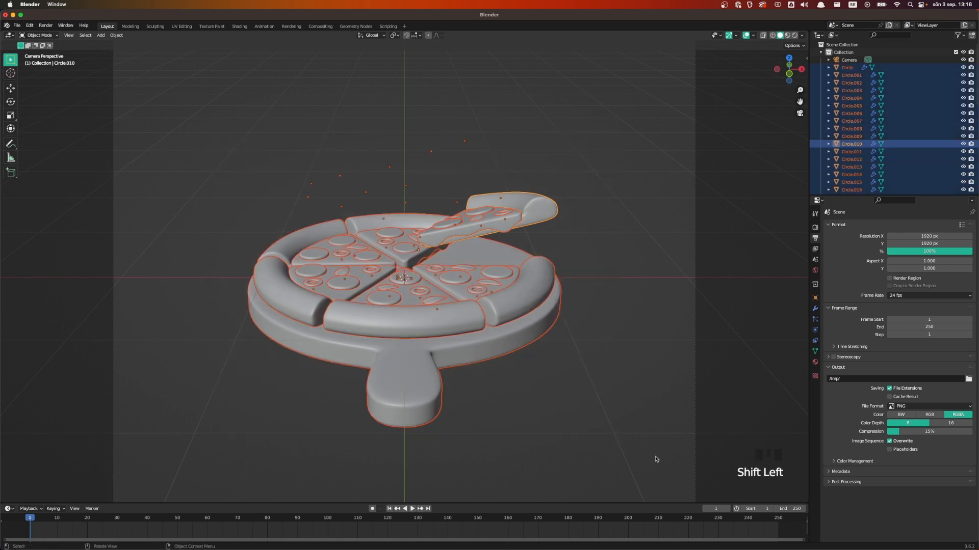
{"action": "key", "text": "r"}
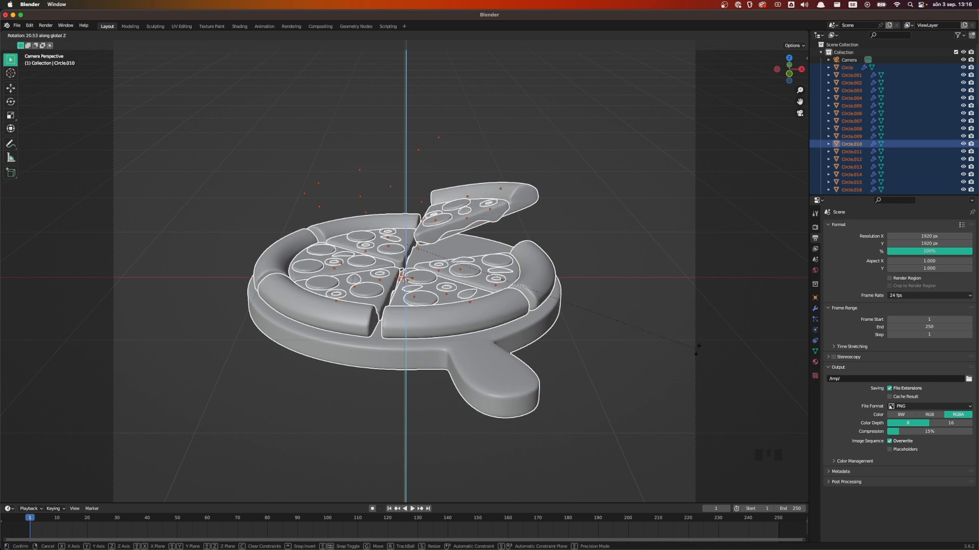
{"action": "type", "text": "20"}
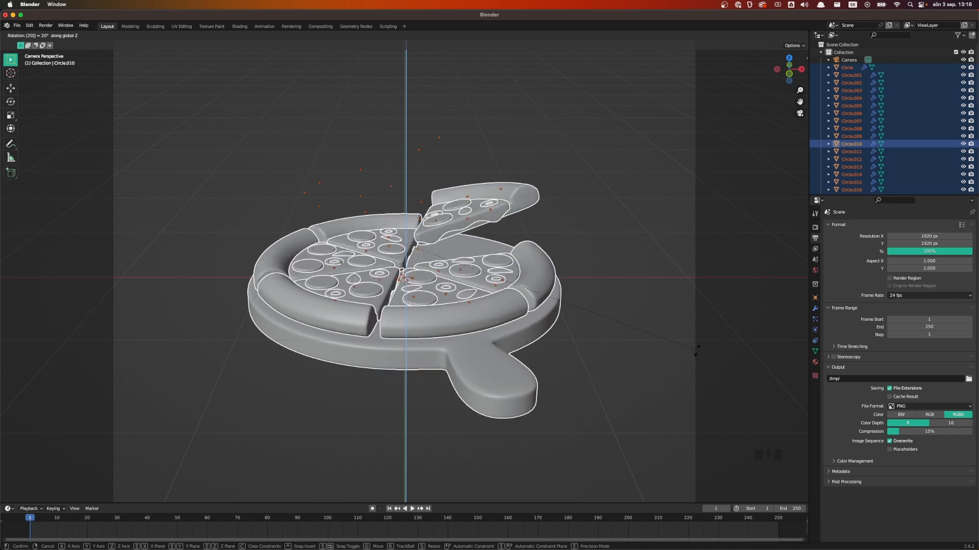
{"action": "key", "text": "Return"}
{"action": "key", "text": "r"}
{"action": "key", "text": "x"}
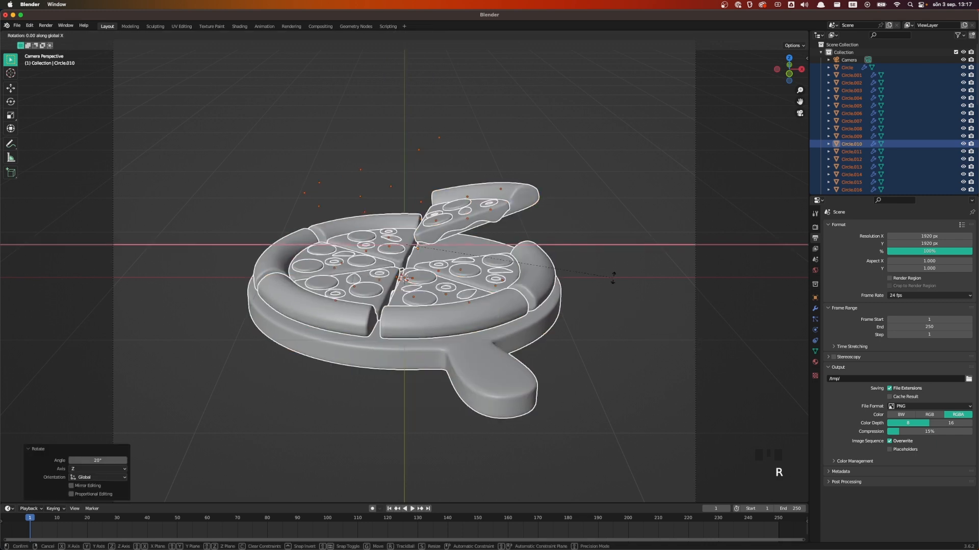
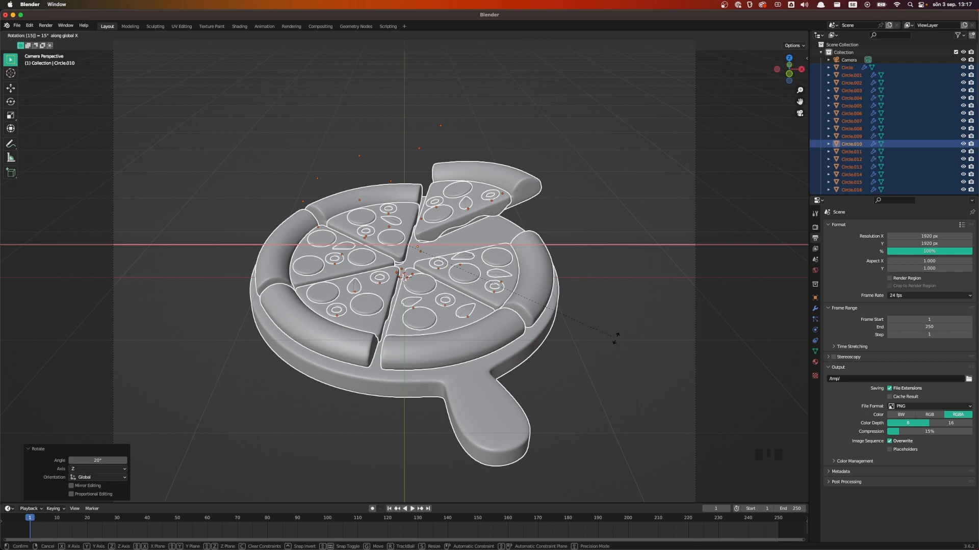
{"action": "key", "text": "Return"}
{"action": "scroll", "coordinate": [602, 335], "scroll_direction": "down", "scroll_amount": 3}
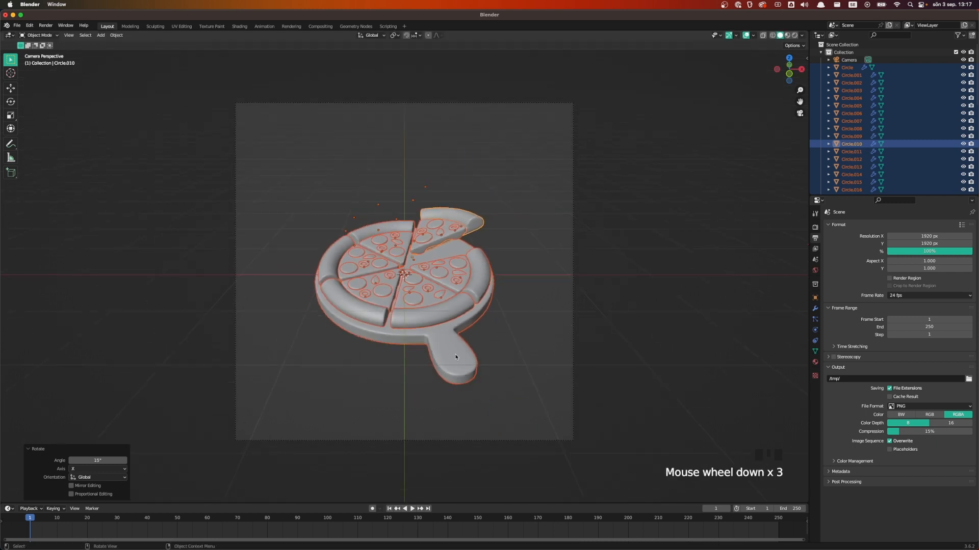
- Lower the serving board about 0.33 m along Z, and shift it slightly along Y and about -0.07 m along X
{"action": "left_click", "coordinate": [456, 357]}
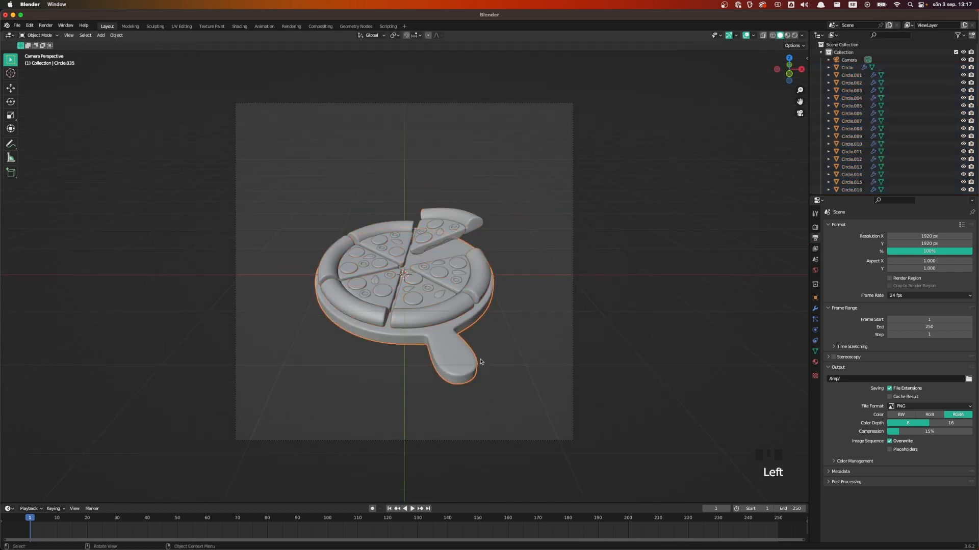
{"action": "key", "text": "g"}
{"action": "key", "text": "z"}
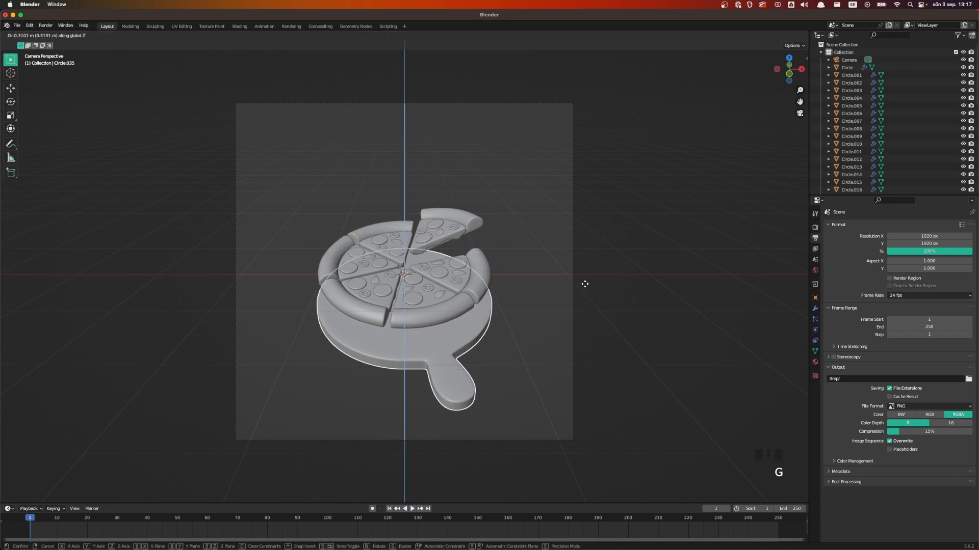
{"action": "left_click", "coordinate": [588, 285]}
{"action": "key", "text": "g"}
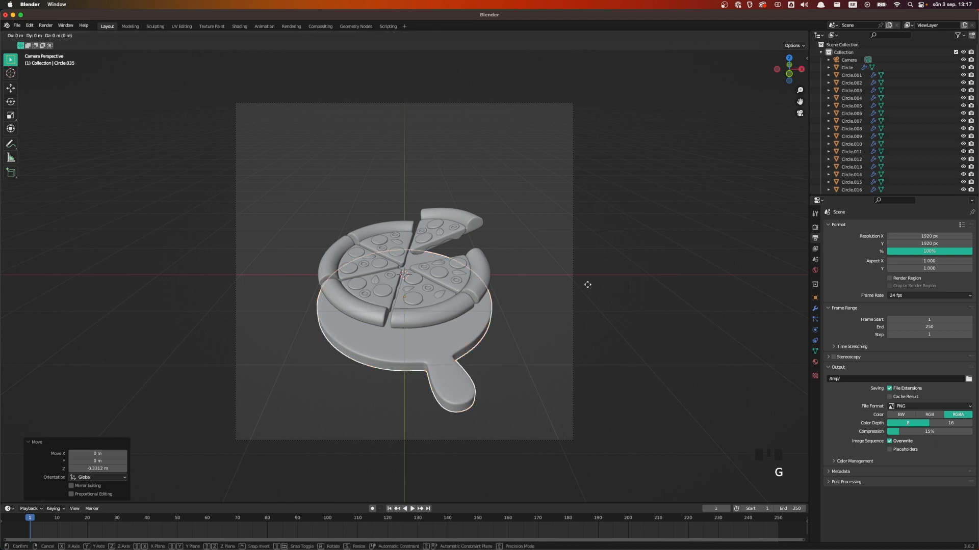
{"action": "key", "text": "y"}
{"action": "left_click", "coordinate": [589, 279]}
{"action": "key", "text": "g"}
{"action": "key", "text": "x"}
{"action": "left_click", "coordinate": [584, 281]}
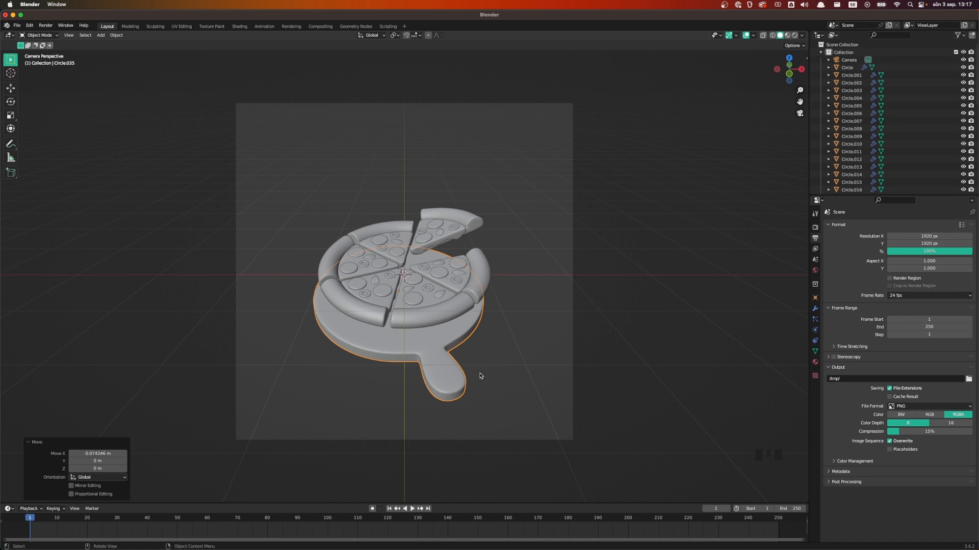
- Tilt the serving board freely by about 8° and 6° with a trackball rotation
{"action": "key", "text": "r"}
{"action": "key", "text": "r"}
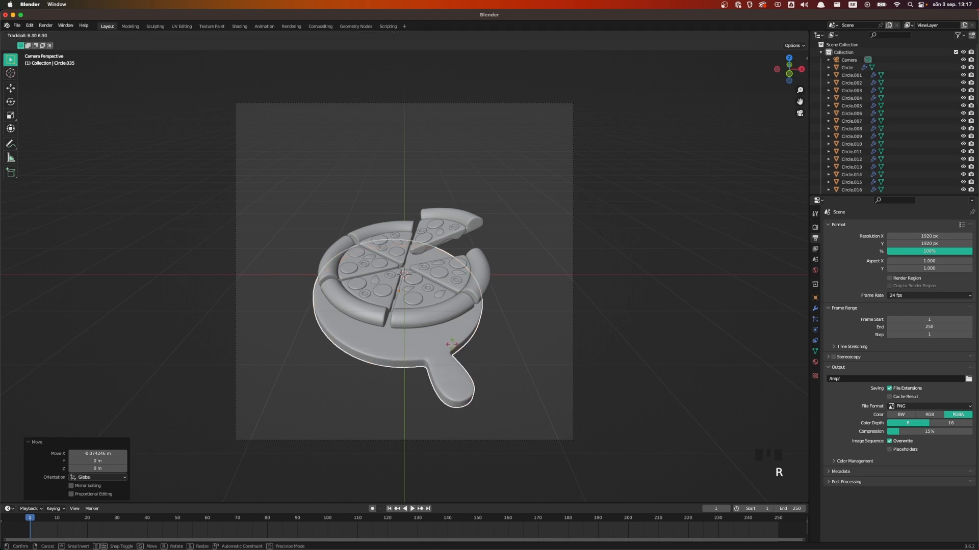
{"action": "left_click", "coordinate": [452, 346]}
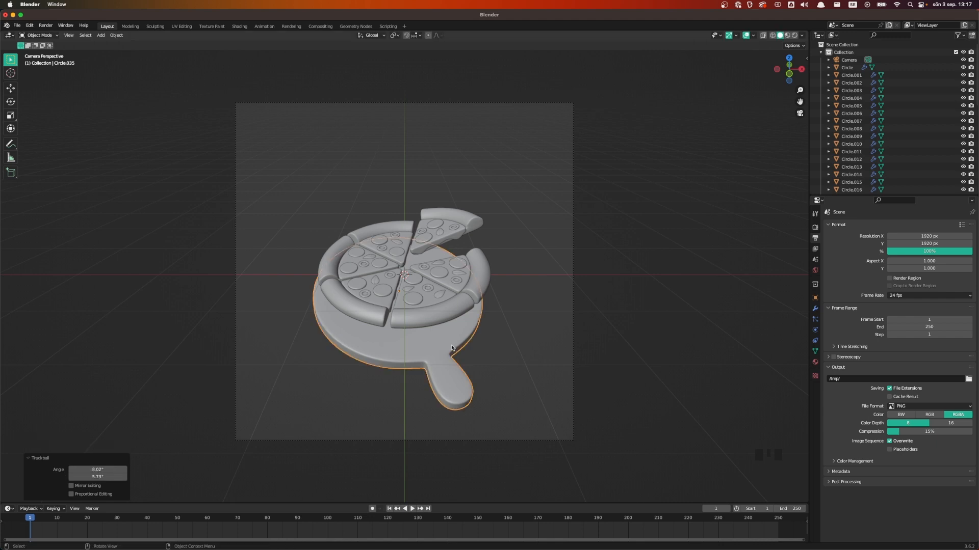
- Select the whole pizza and board, raise them about 0.2 m along Z, and clear the selection
{"action": "left_click", "coordinate": [516, 347]}
{"action": "left_click_drag", "start_coordinate": [274, 170], "coordinate": [542, 411]}
{"action": "key", "text": "g"}
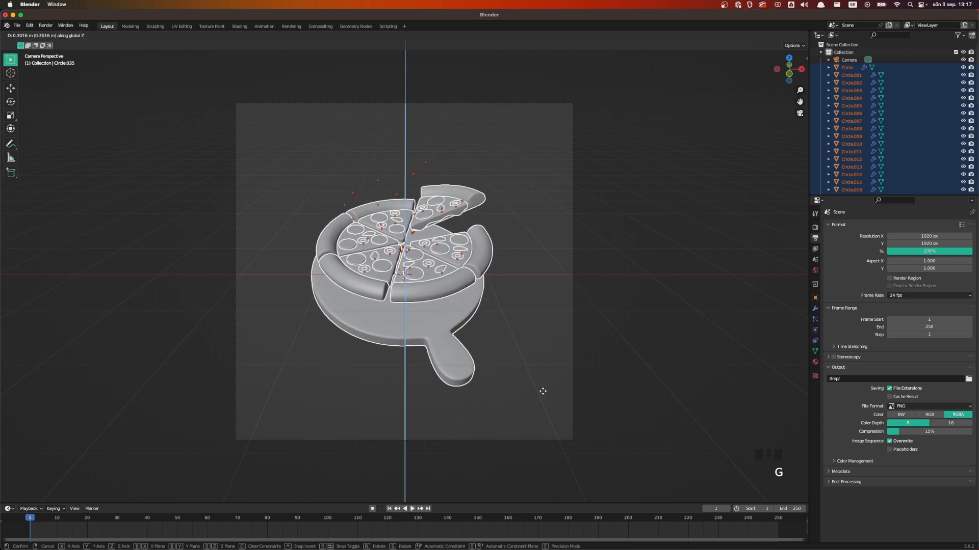
{"action": "left_click", "coordinate": [543, 391]}
{"action": "left_click", "coordinate": [585, 259]}
- Move the camera slightly closer to the pizza along its local Z axis
{"action": "left_click", "coordinate": [573, 252]}
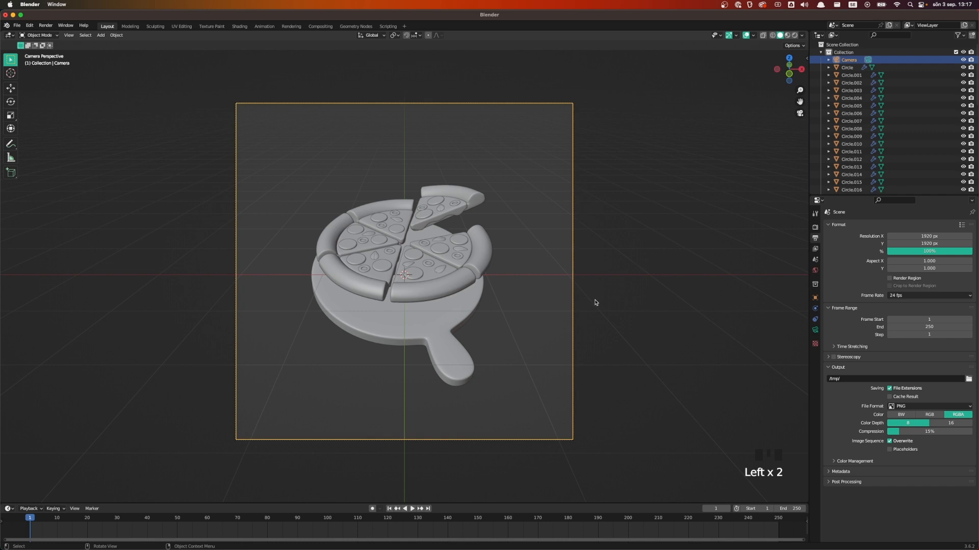
{"action": "key", "text": "g"}
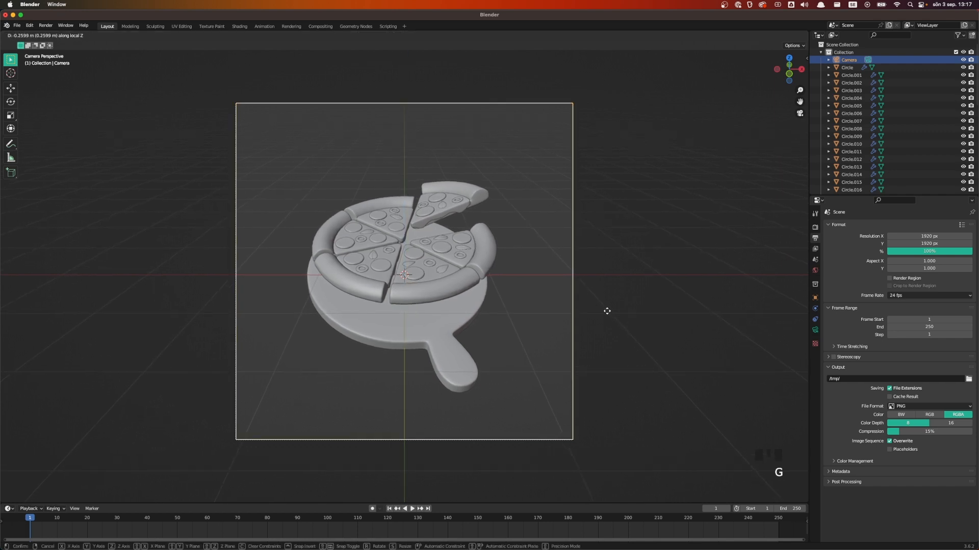
{"action": "left_click", "coordinate": [607, 310]}
{"action": "left_click", "coordinate": [523, 262]}
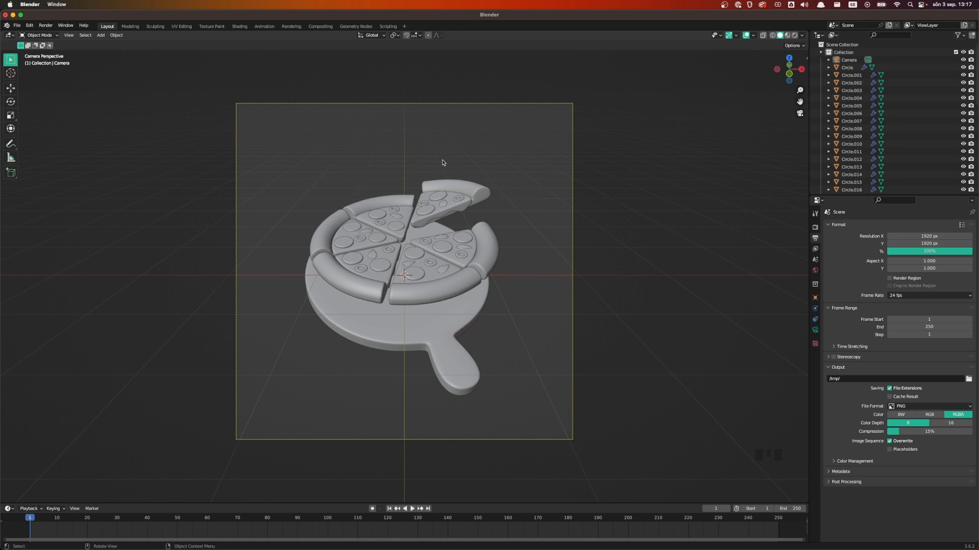
- Duplicate a pepperoni from the left slice, place the copy beyond the crust's left side, and trackball-rotate it about 15° and 20°
{"action": "left_click", "coordinate": [384, 246]}
{"action": "left_click", "coordinate": [519, 241]}
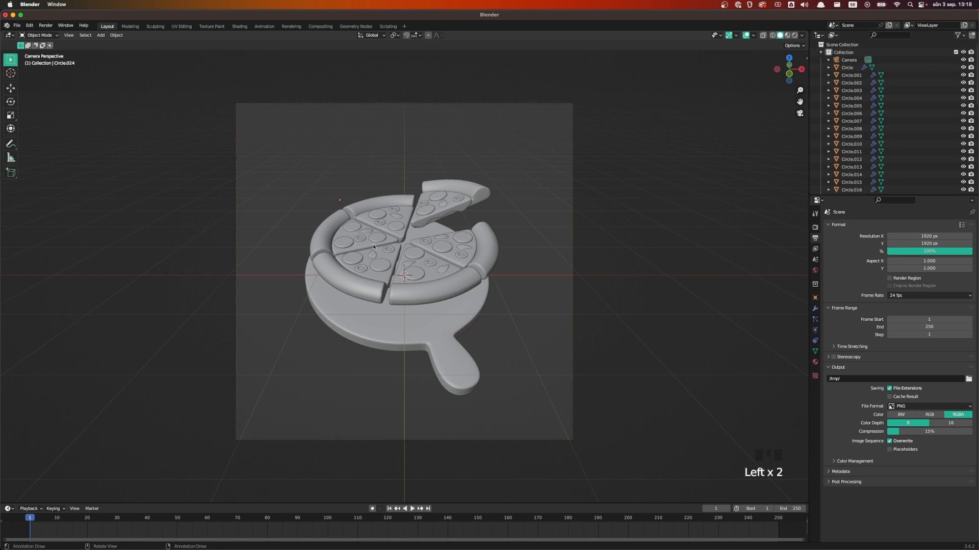
{"action": "key", "text": "shift+d"}
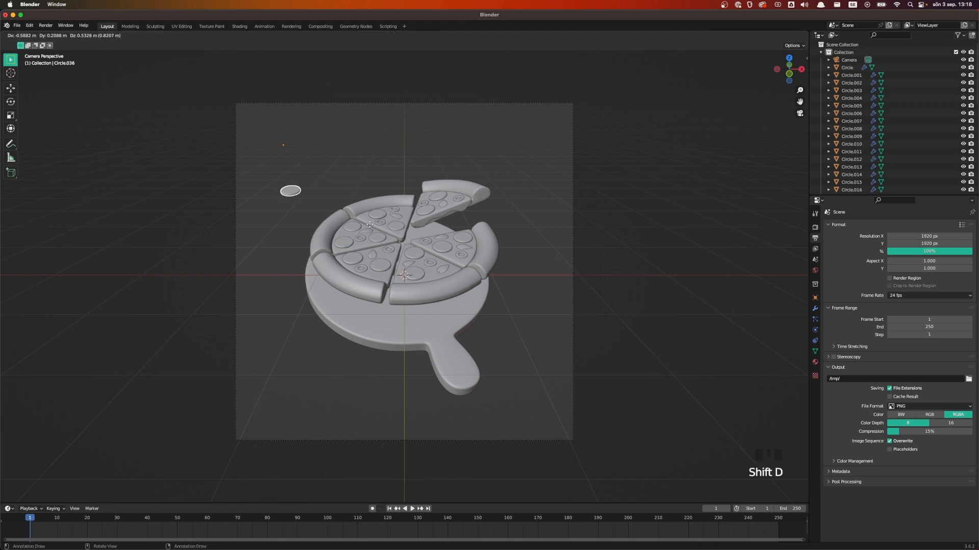
{"action": "left_click", "coordinate": [367, 226]}
{"action": "key", "text": "r"}
{"action": "key", "text": "r"}
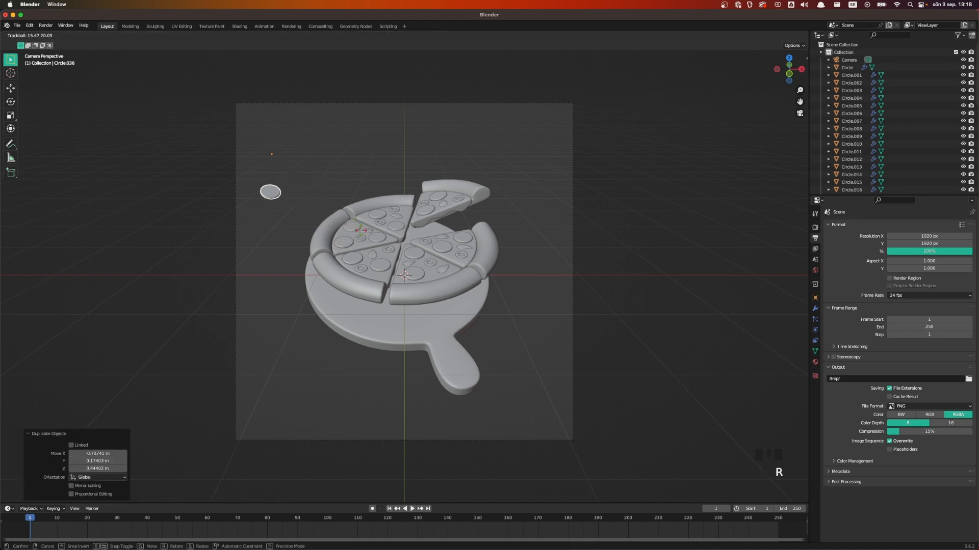
{"action": "left_click", "coordinate": [362, 232]}
- Set the duplicated pepperoni's origin to its geometry
{"action": "right_click", "coordinate": [275, 194]}
{"action": "mouse_move", "coordinate": [270, 193]}
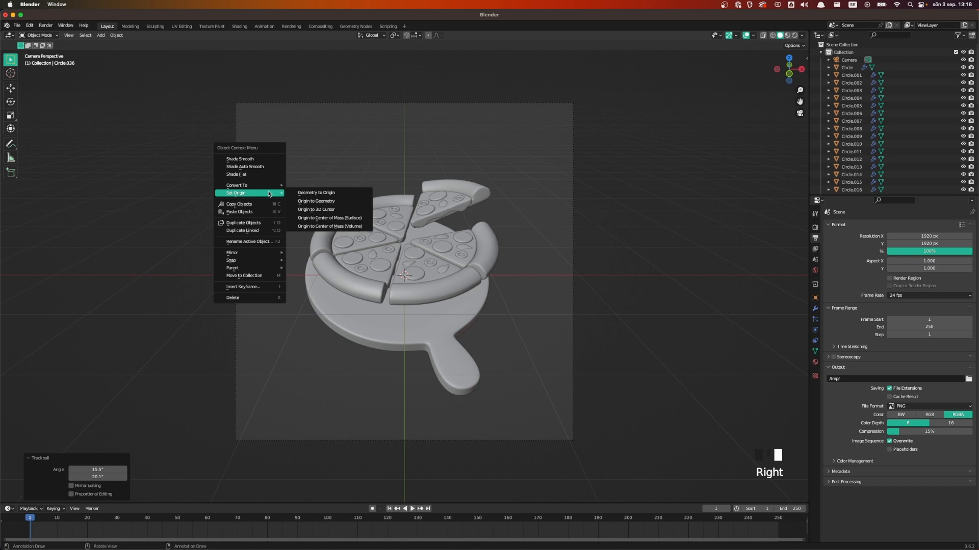
{"action": "left_click", "coordinate": [324, 203]}
- Move the floating pepperoni closer to the crust's back-left edge and tilt it with a trackball rotation
{"action": "key", "text": "g"}
{"action": "left_click", "coordinate": [318, 206]}
{"action": "key", "text": "r"}
{"action": "key", "text": "r"}
{"action": "left_click", "coordinate": [325, 203]}
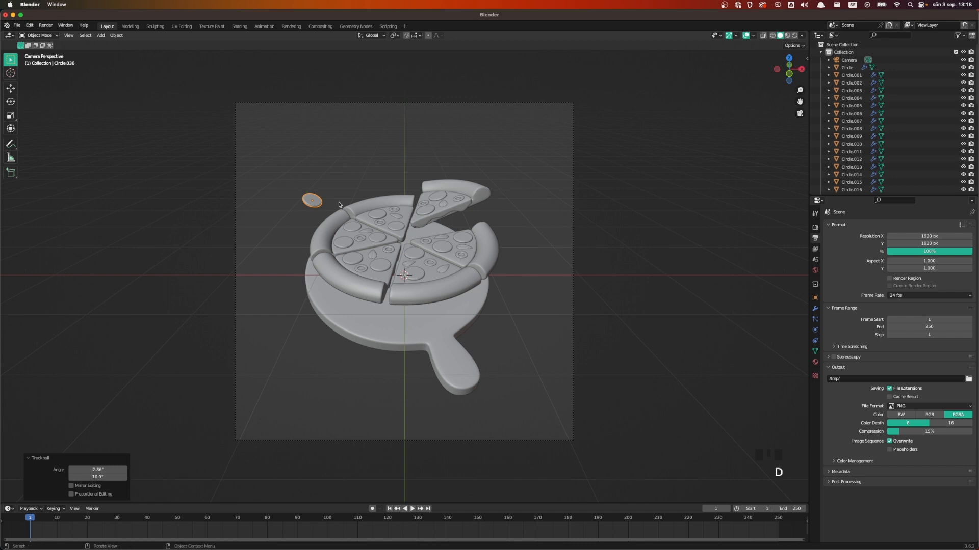
- Make a linked duplicate of the floating pepperoni to the right of the pizza and trackball-rotate it about -8° and -80°
{"action": "key", "text": "d"}
{"action": "key", "text": "alt+d"}
{"action": "left_click", "coordinate": [566, 222]}
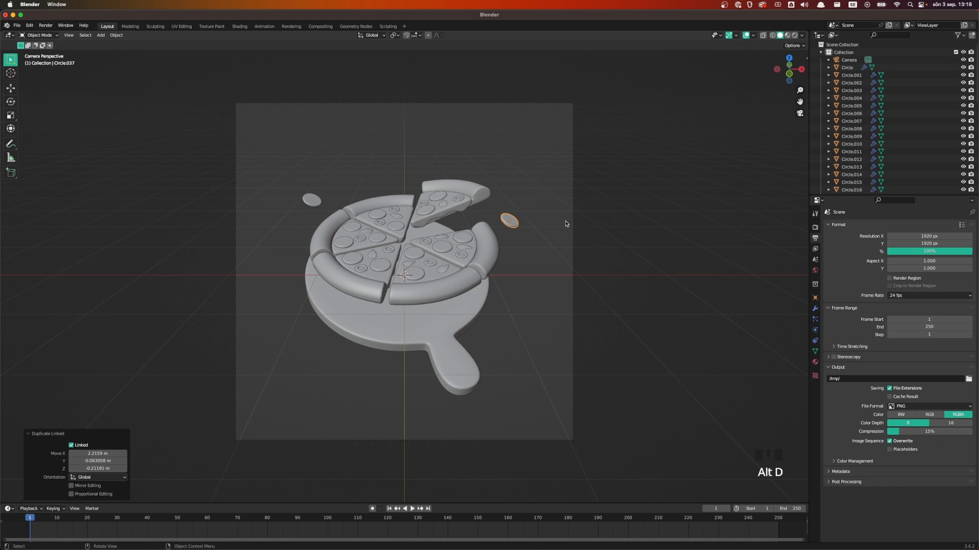
{"action": "key", "text": "r"}
{"action": "key", "text": "r"}
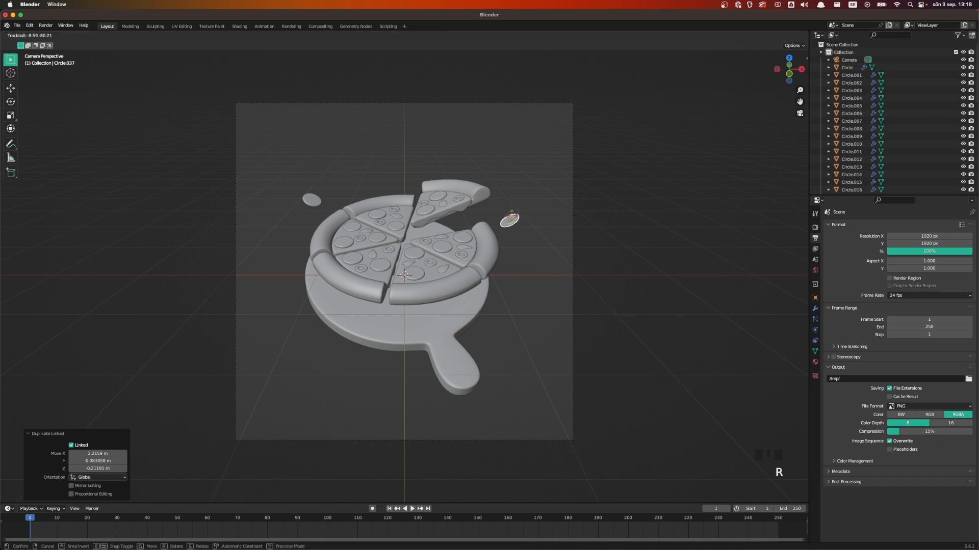
{"action": "left_click", "coordinate": [514, 218]}
- Add another linked pepperoni duplicate above the back crust, trackball-rotate it about 15° and 7°, and push it back about 0.8 m along Y
{"action": "key", "text": "alt+d"}
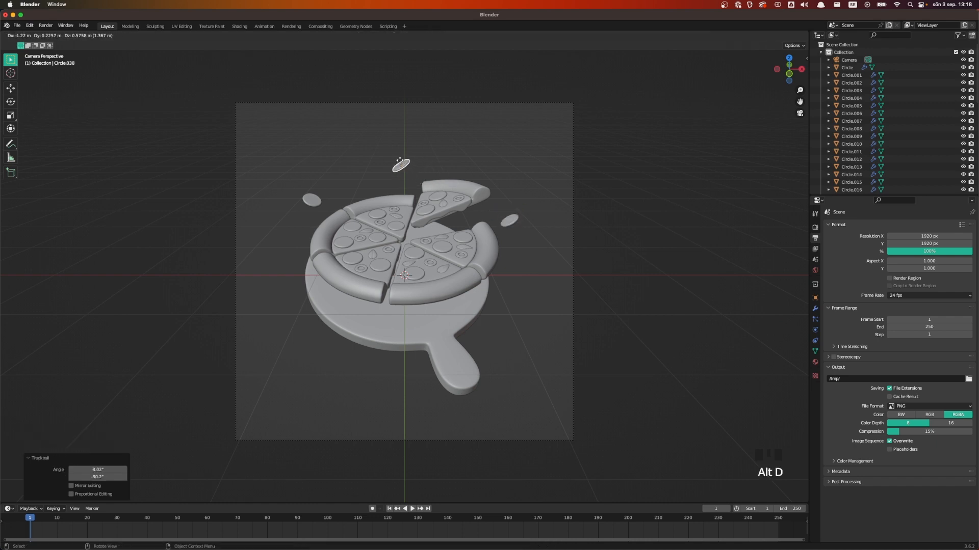
{"action": "left_click", "coordinate": [386, 185]}
{"action": "key", "text": "r"}
{"action": "key", "text": "r"}
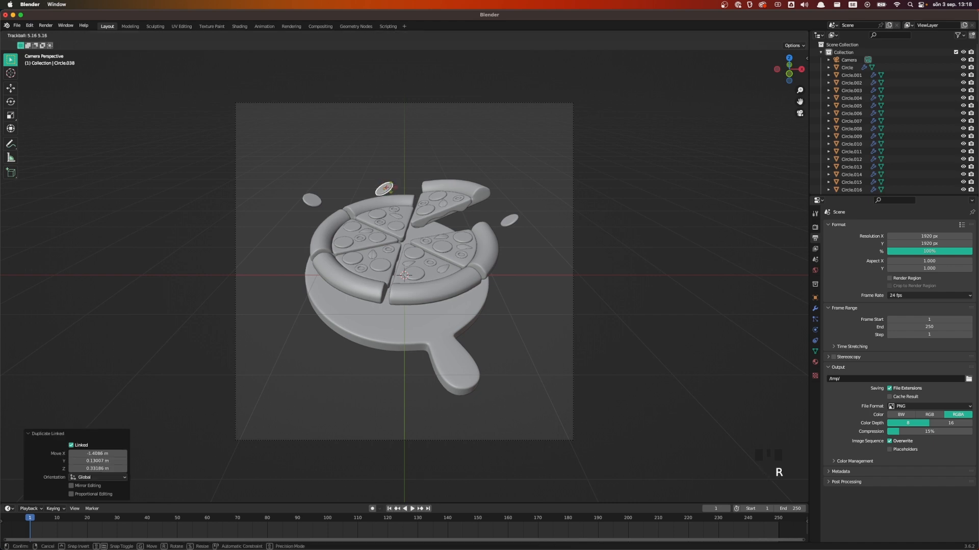
{"action": "left_click", "coordinate": [392, 193]}
{"action": "key", "text": "g"}
{"action": "key", "text": "y"}
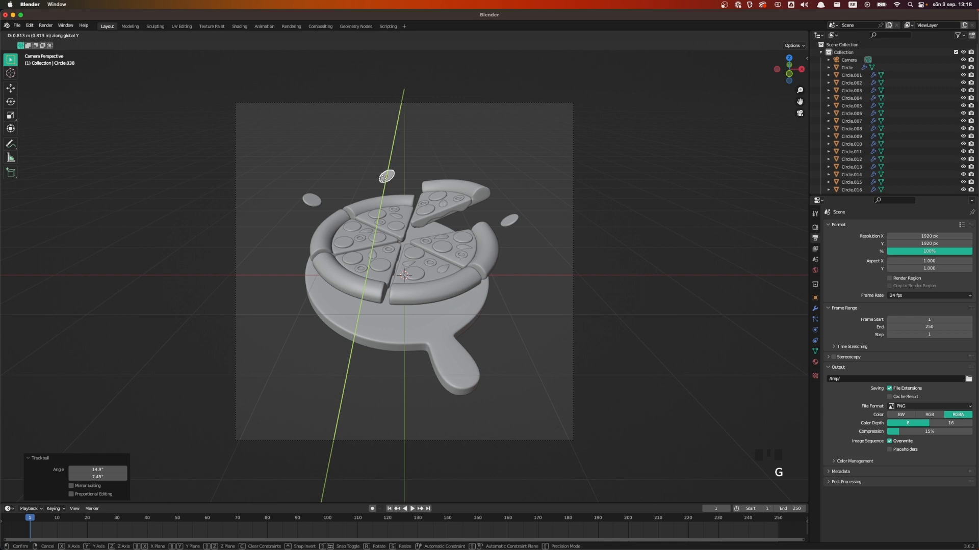
{"action": "left_click", "coordinate": [382, 178]}
- Make a linked duplicate of a ring-shaped topping above the back-left crust, trackball-rotate it about 17° and 14°, and lower it about 0.12 m along Z
{"action": "left_click", "coordinate": [389, 250]}
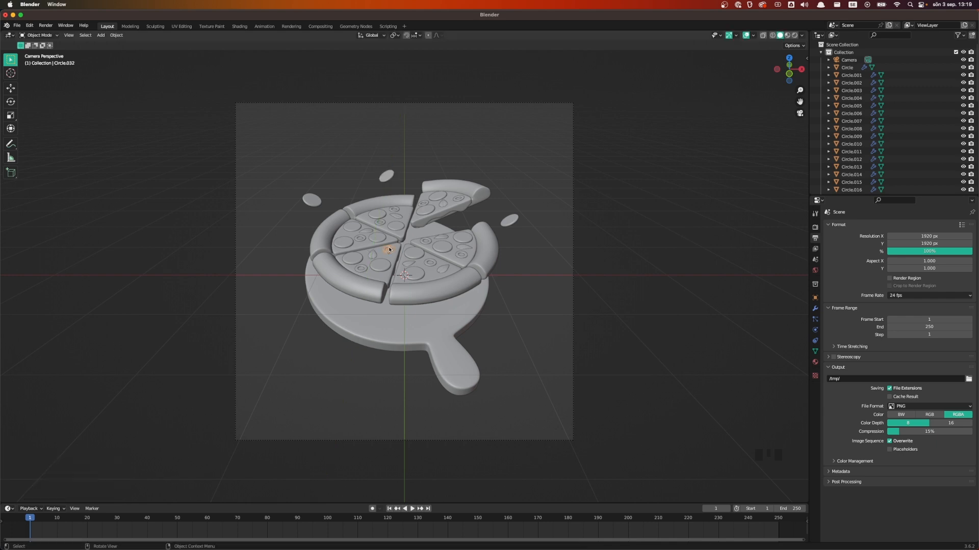
{"action": "key", "text": "alt+d"}
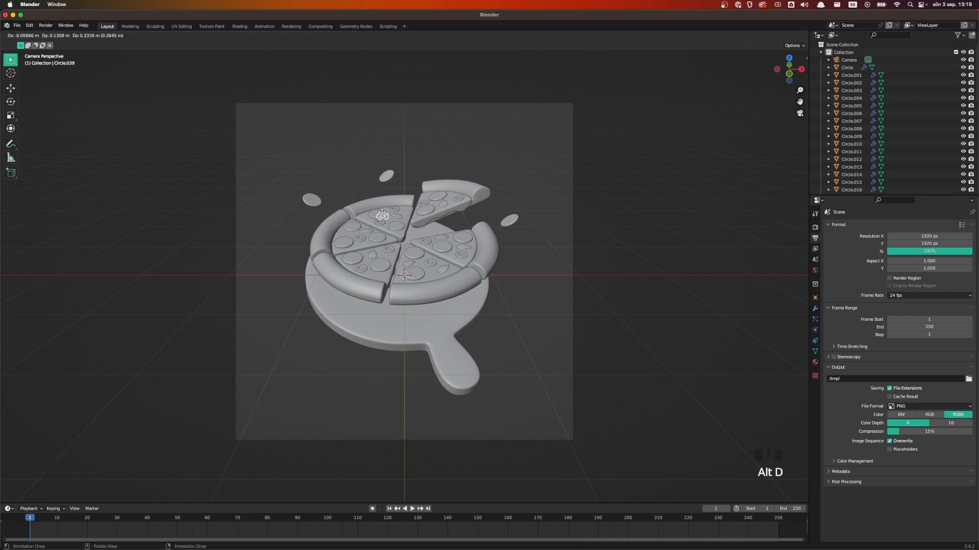
{"action": "left_click", "coordinate": [348, 191]}
{"action": "key", "text": "r"}
{"action": "key", "text": "r"}
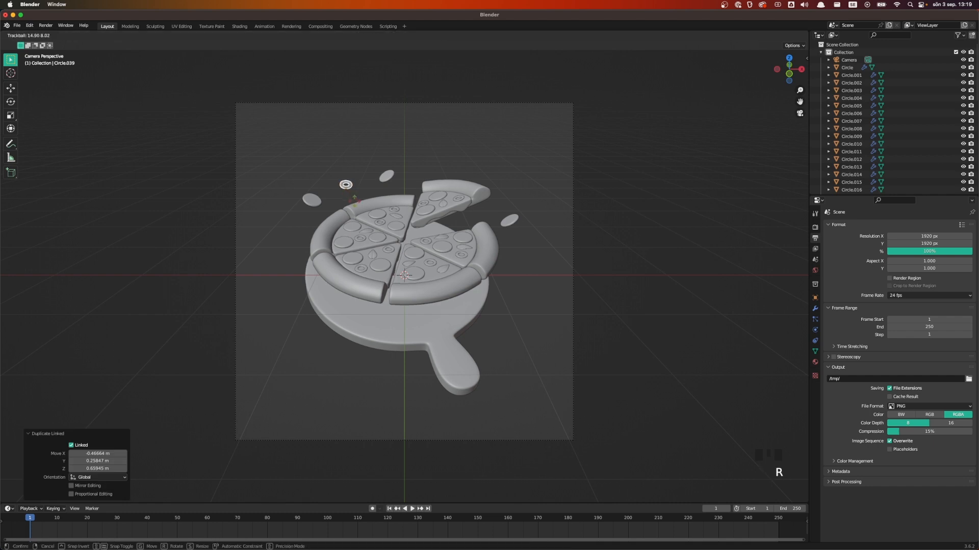
{"action": "left_click", "coordinate": [361, 202]}
{"action": "key", "text": "g"}
{"action": "key", "text": "z"}
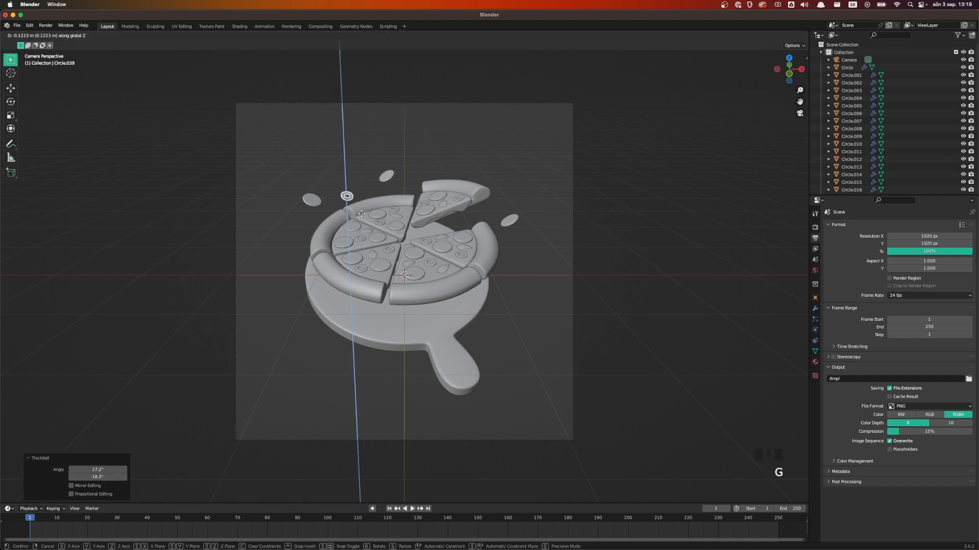
{"action": "left_click", "coordinate": [360, 213]}
- Place a linked duplicate of the floating ring above the lifted slice and trackball-rotate it about 3° and -49°
{"action": "right_click", "coordinate": [364, 204]}
{"action": "left_click", "coordinate": [364, 202]}
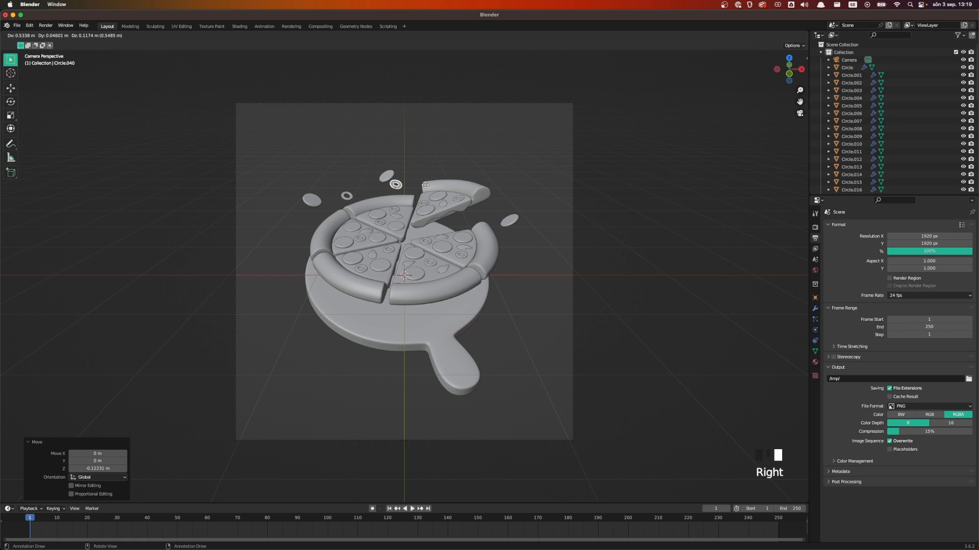
{"action": "left_click", "coordinate": [491, 168]}
{"action": "key", "text": "r"}
{"action": "key", "text": "r"}
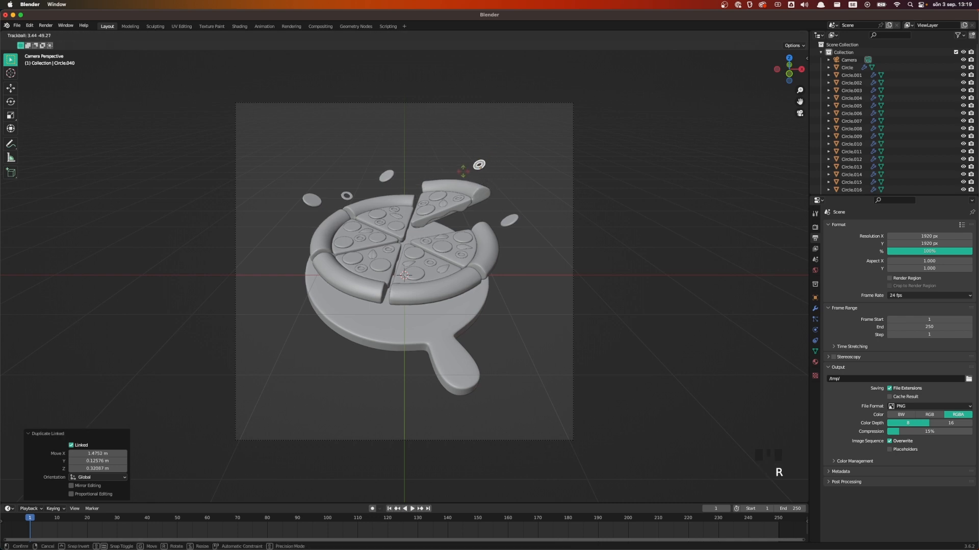
{"action": "left_click", "coordinate": [462, 172]}
- Add another linked ring duplicate high above the pizza's back-left side, about -1.41 m along X, and tilt it with a trackball rotation
{"action": "right_click", "coordinate": [462, 171]}
{"action": "left_click", "coordinate": [462, 168]}
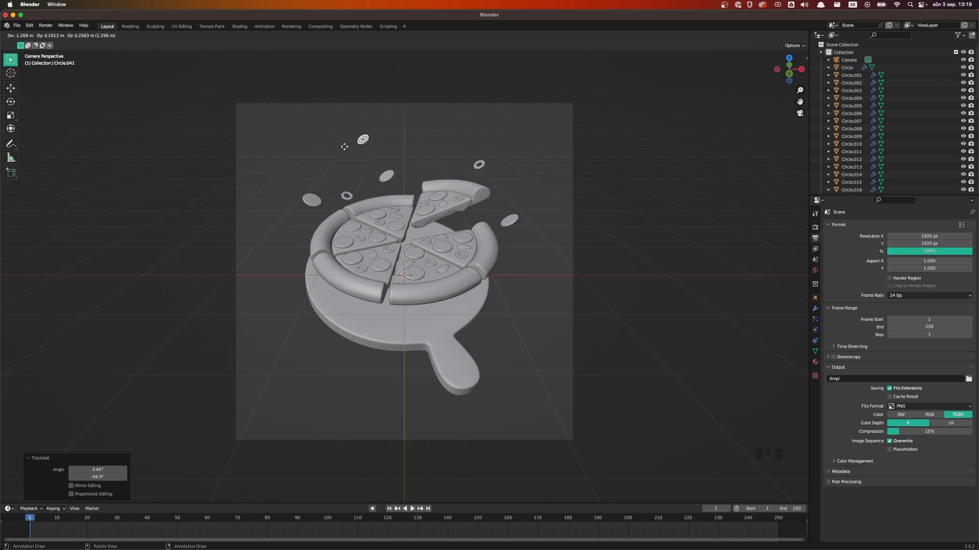
{"action": "left_click", "coordinate": [361, 154]}
{"action": "key", "text": "r"}
{"action": "key", "text": "r"}
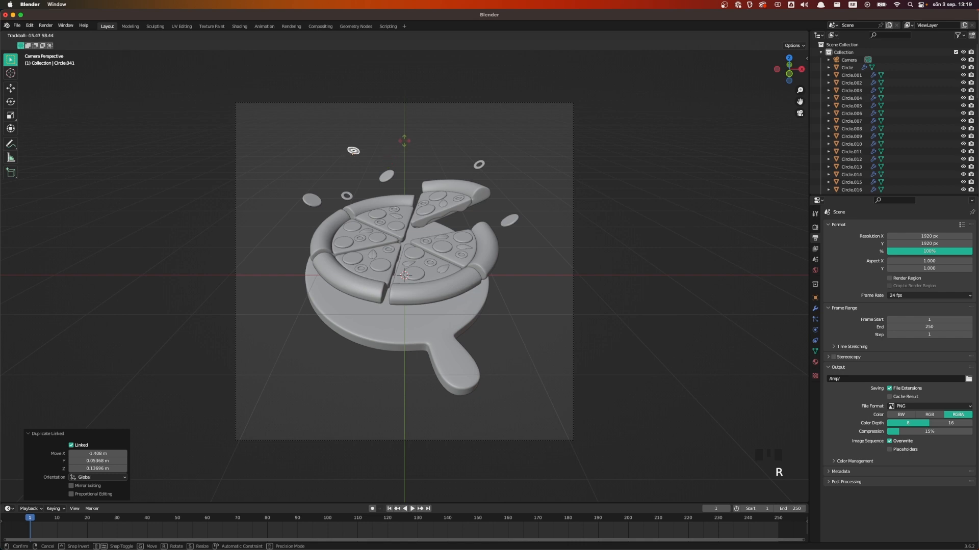
{"action": "left_click", "coordinate": [378, 148]}
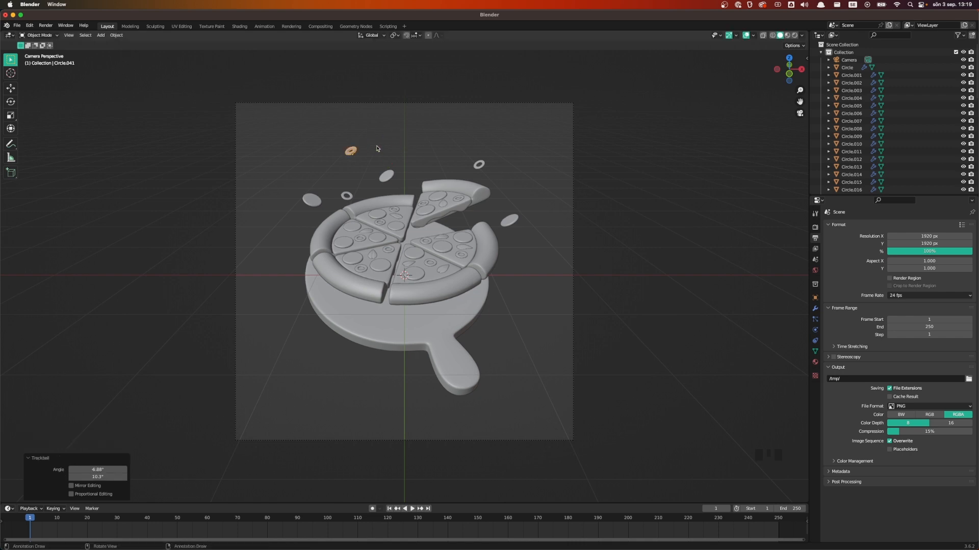
{"action": "left_click", "coordinate": [427, 153]}
- Make a linked duplicate of the leaf-shaped topping on the right slice, float it above the back crust and trackball-rotate it about 43° and 0.6°
{"action": "left_click", "coordinate": [464, 247]}
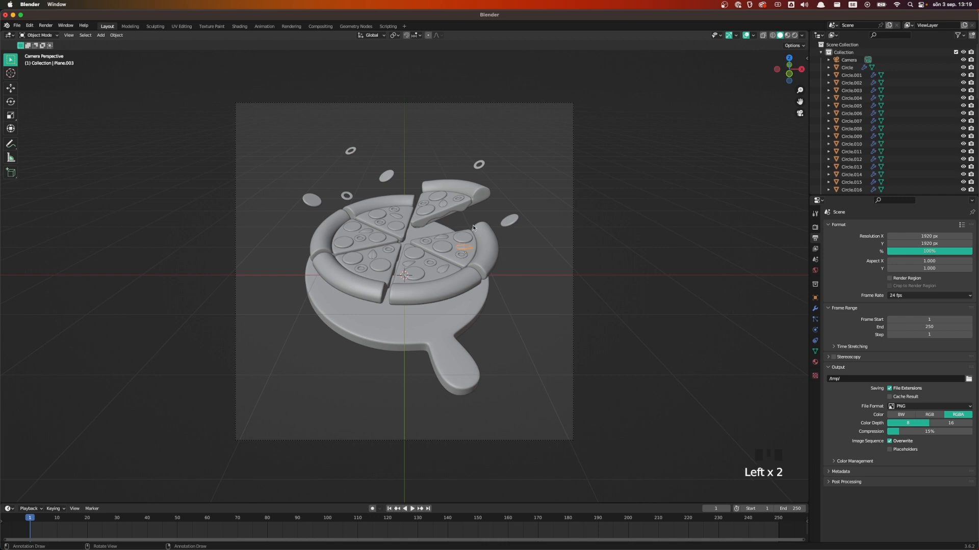
{"action": "right_click", "coordinate": [473, 228]}
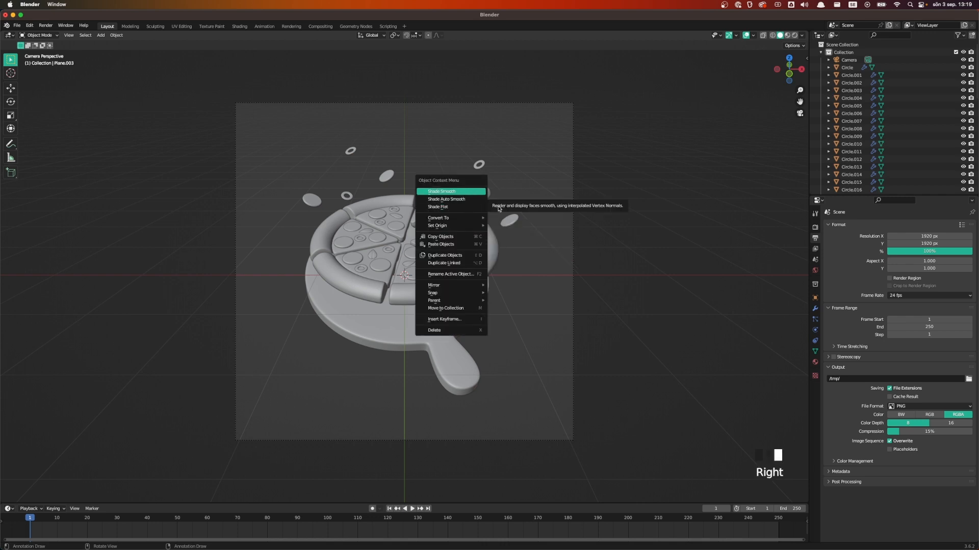
{"action": "left_click", "coordinate": [443, 263]}
{"action": "left_click", "coordinate": [456, 131]}
{"action": "key", "text": "r"}
{"action": "key", "text": "r"}
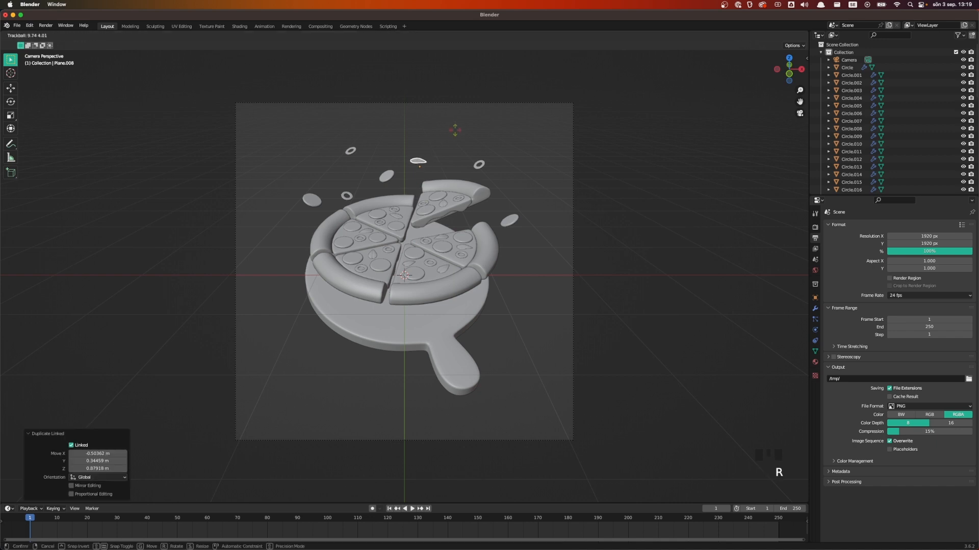
{"action": "left_click", "coordinate": [453, 153]}
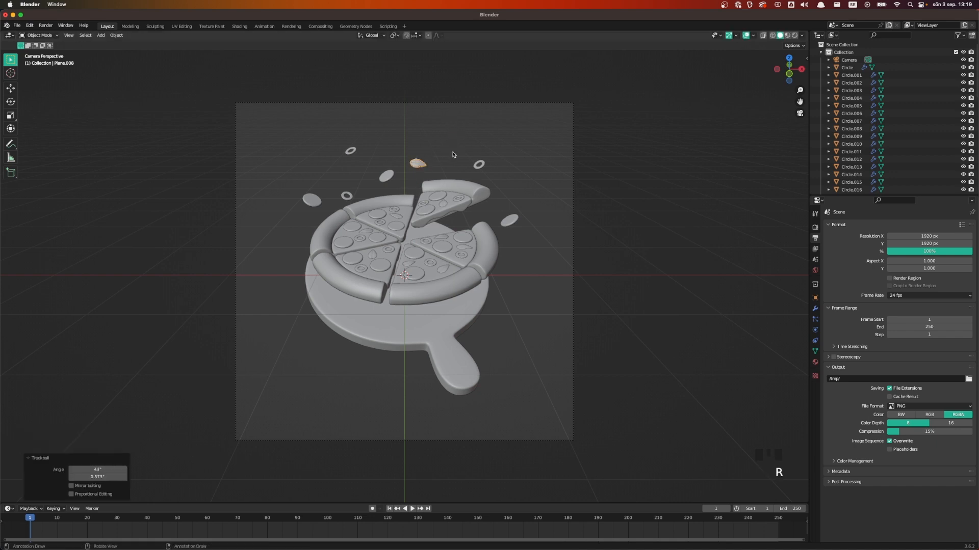
- Place a linked duplicate of the floating leaf beside the pizza's left crust and trackball-rotate it about -13° and 19°
{"action": "key", "text": "alt+d"}
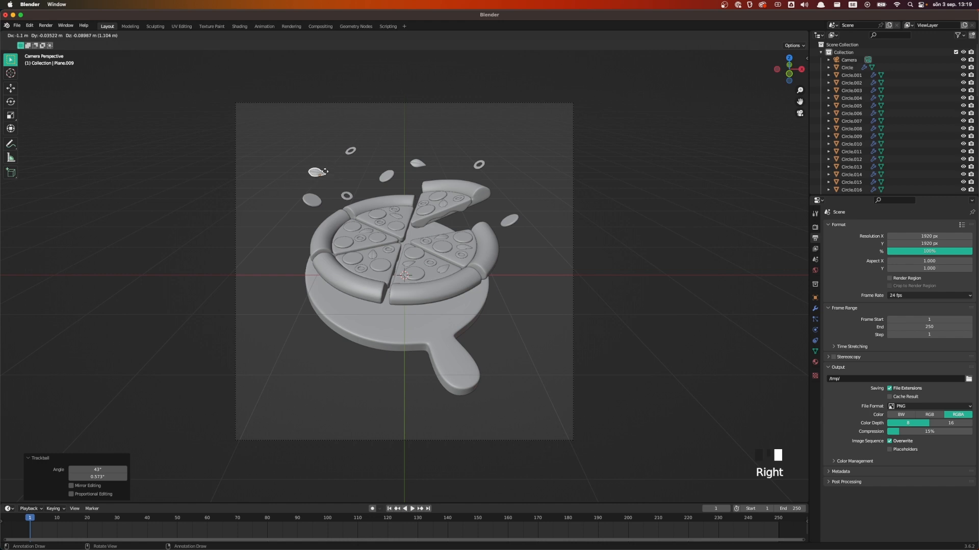
{"action": "left_click", "coordinate": [325, 224]}
{"action": "key", "text": "r"}
{"action": "key", "text": "r"}
{"action": "key", "text": "r"}
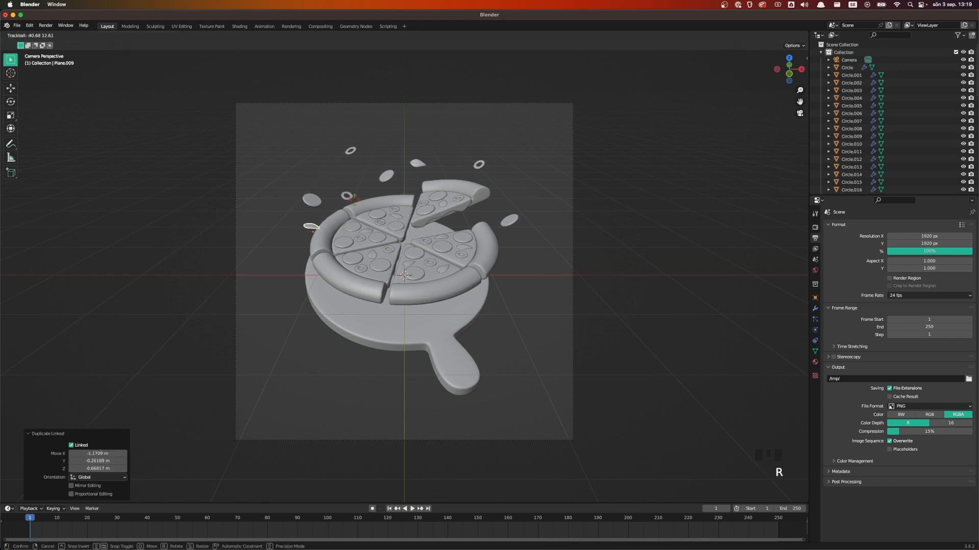
{"action": "left_click", "coordinate": [358, 216]}
- Rotate the leaf beside the left crust about 45° around Z and refine its tilt with a trackball rotation
{"action": "key", "text": "r"}
{"action": "key", "text": "z"}
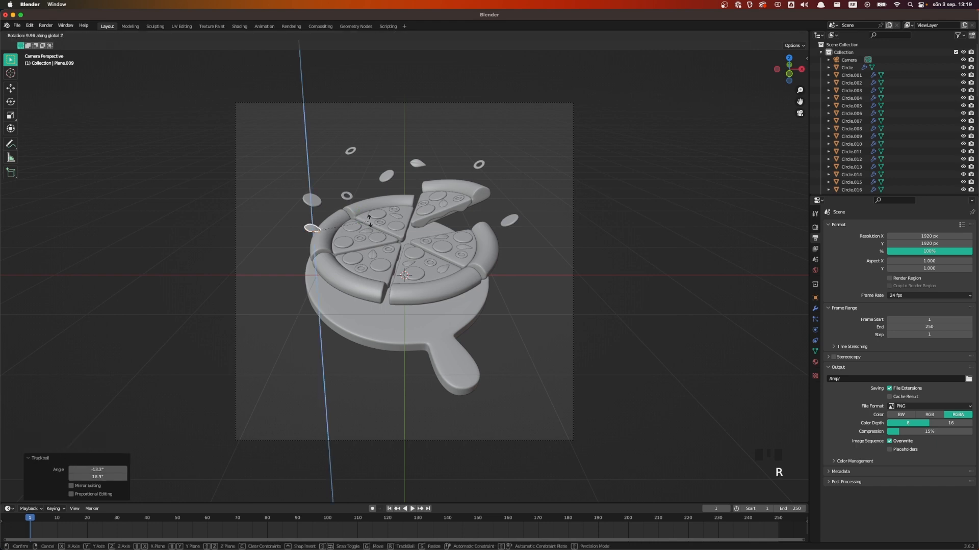
{"action": "left_click", "coordinate": [352, 188]}
{"action": "key", "text": "r"}
{"action": "key", "text": "r"}
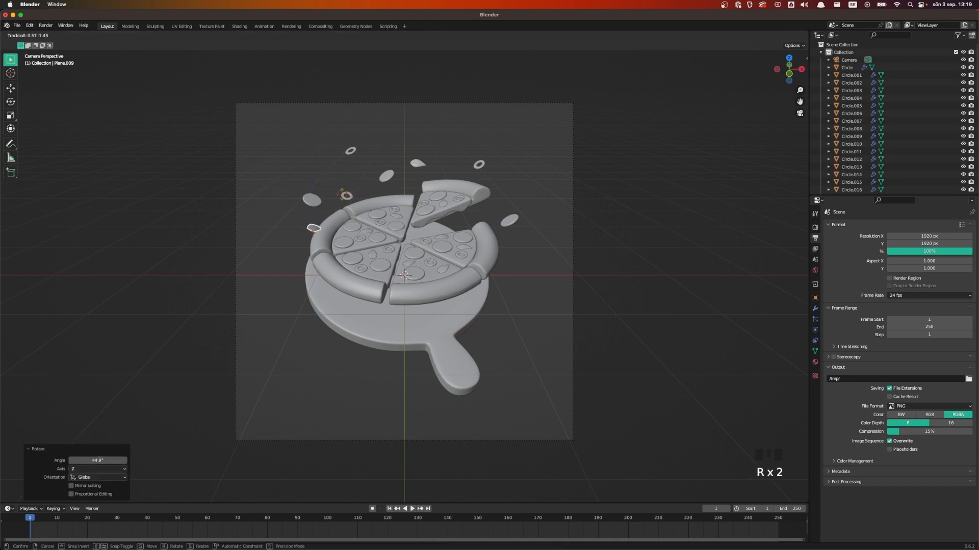
{"action": "left_click", "coordinate": [341, 199]}
- Add a linked leaf duplicate at the lifted slice's crust end, tilt it with a trackball rotation and raise it about 0.1 m along Z
{"action": "right_click", "coordinate": [340, 198]}
{"action": "left_click", "coordinate": [339, 197]}
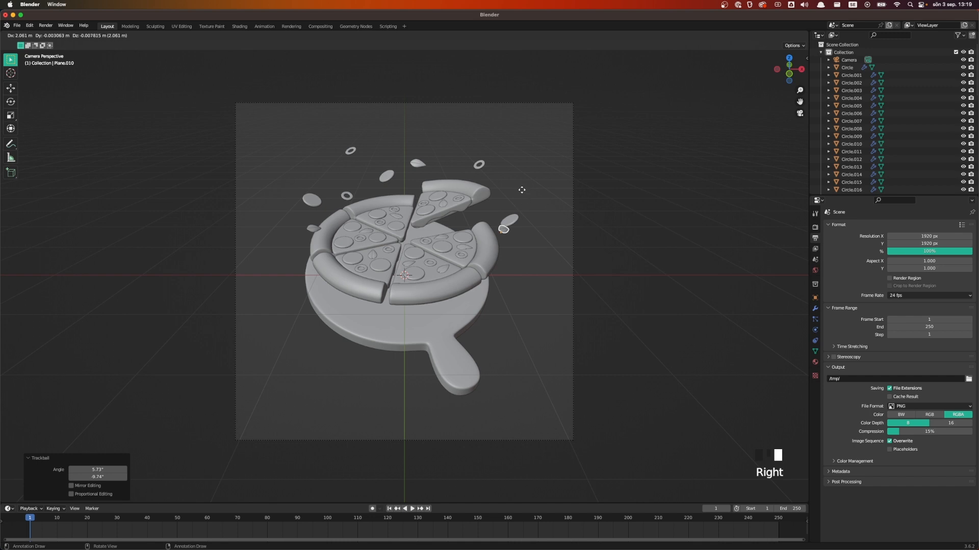
{"action": "left_click", "coordinate": [509, 159]}
{"action": "key", "text": "r"}
{"action": "key", "text": "r"}
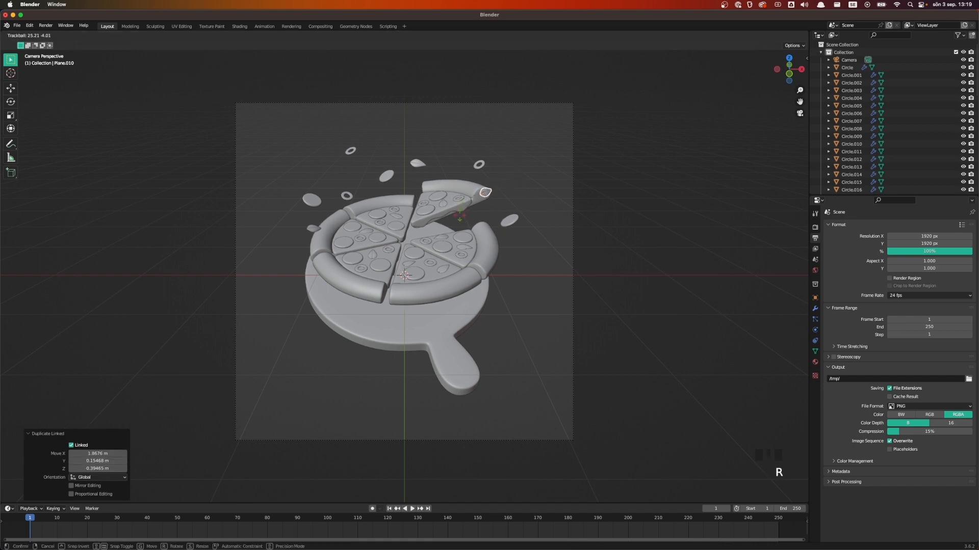
{"action": "left_click", "coordinate": [465, 213]}
{"action": "key", "text": "g"}
{"action": "key", "text": "z"}
{"action": "left_click", "coordinate": [465, 213]}
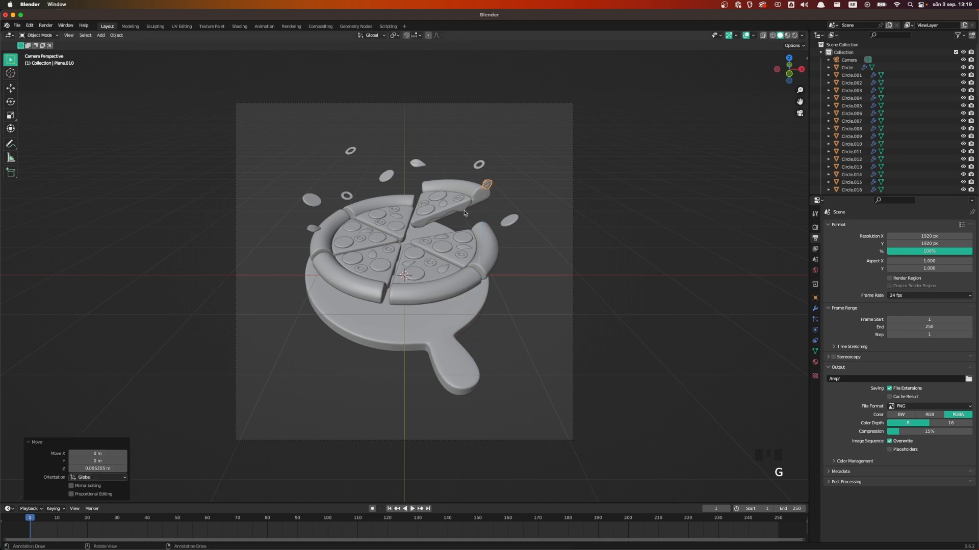
{"action": "left_click", "coordinate": [539, 171]}
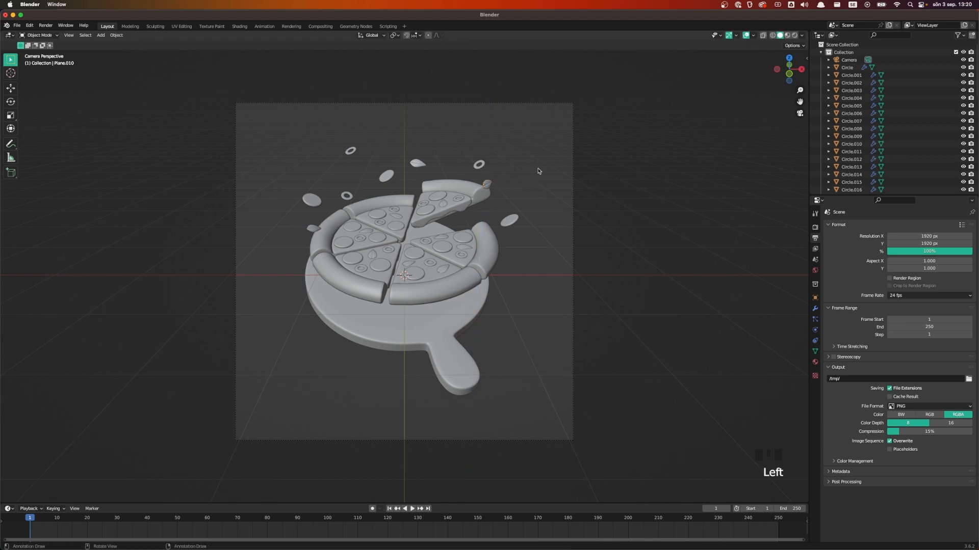
- Add a 2 m plane and lower it about 3 m along Z beneath the serving board
{"action": "scroll", "coordinate": [530, 245], "scroll_direction": "down", "scroll_amount": 2}
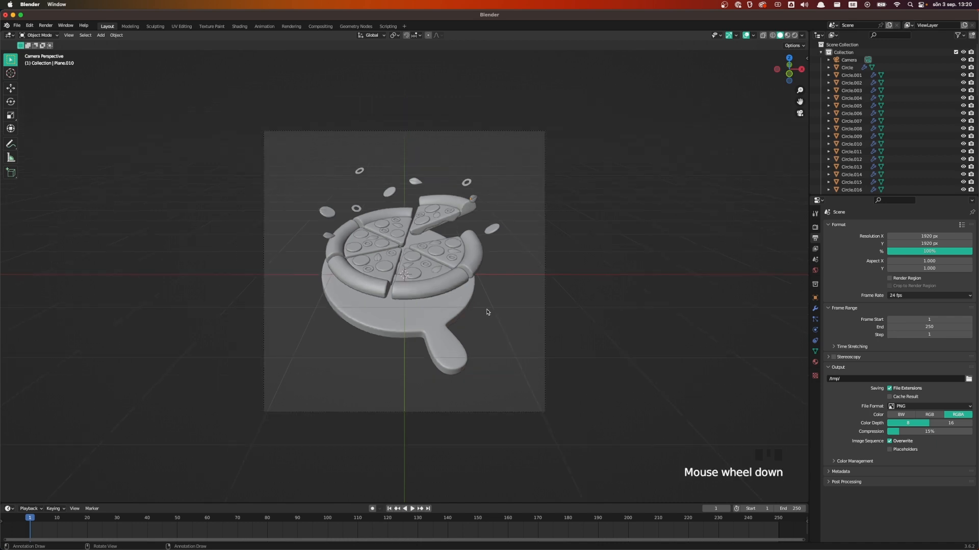
{"action": "key", "text": "shift+a"}
{"action": "mouse_move", "coordinate": [474, 163]}
{"action": "left_click", "coordinate": [525, 154]}
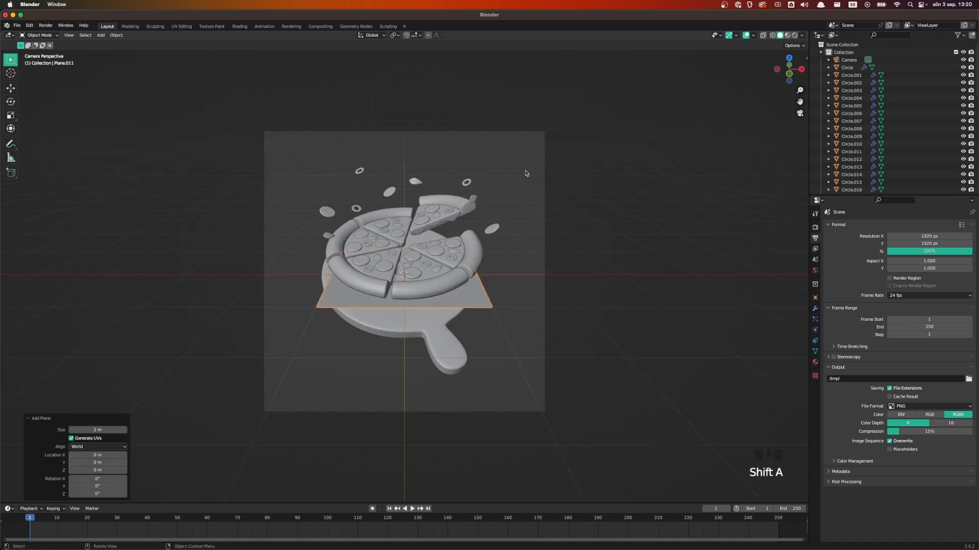
{"action": "key", "text": "g"}
{"action": "key", "text": "z"}
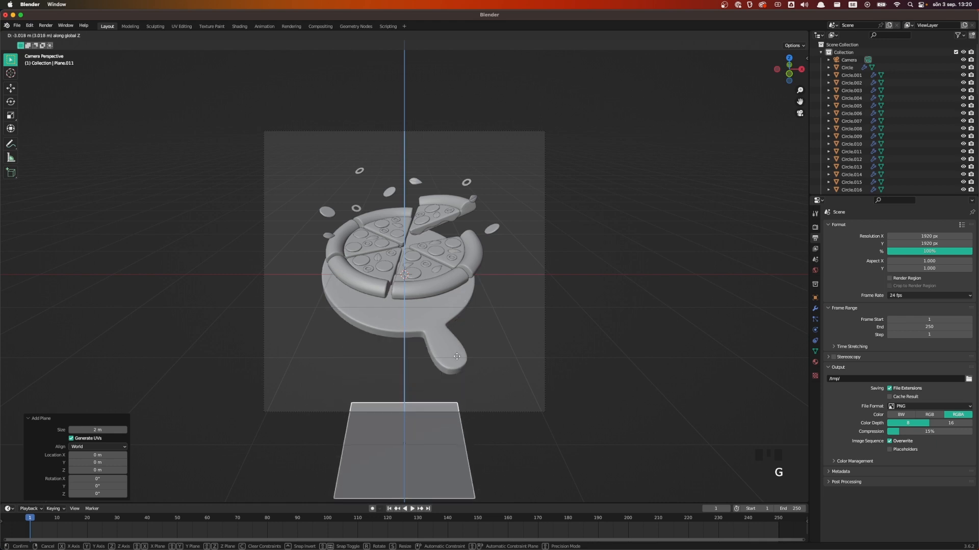
{"action": "left_click", "coordinate": [458, 360]}
- Scale the plane's mesh up about 7.5 times in Edit Mode to form a large floor
{"action": "key", "text": "Tab"}
{"action": "key", "text": "s"}
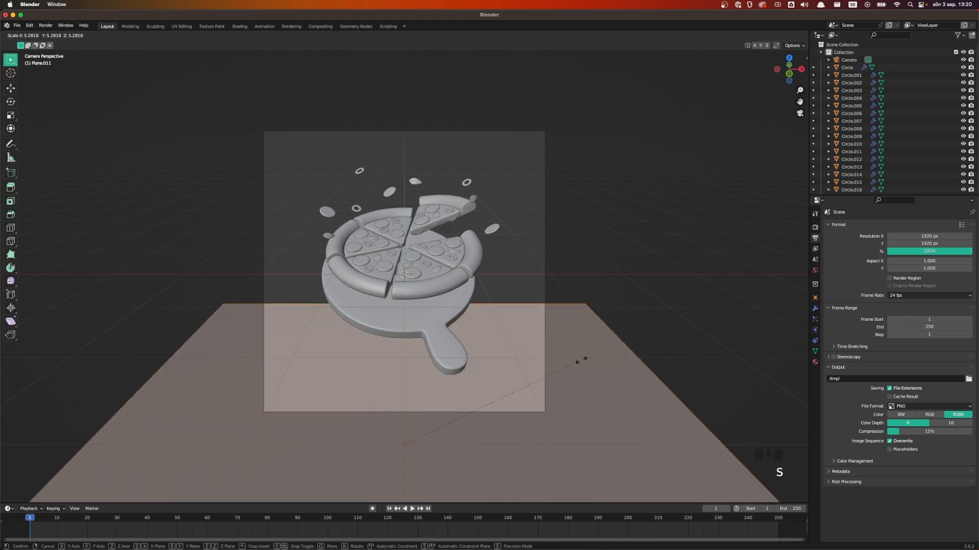
{"action": "left_click", "coordinate": [652, 330]}
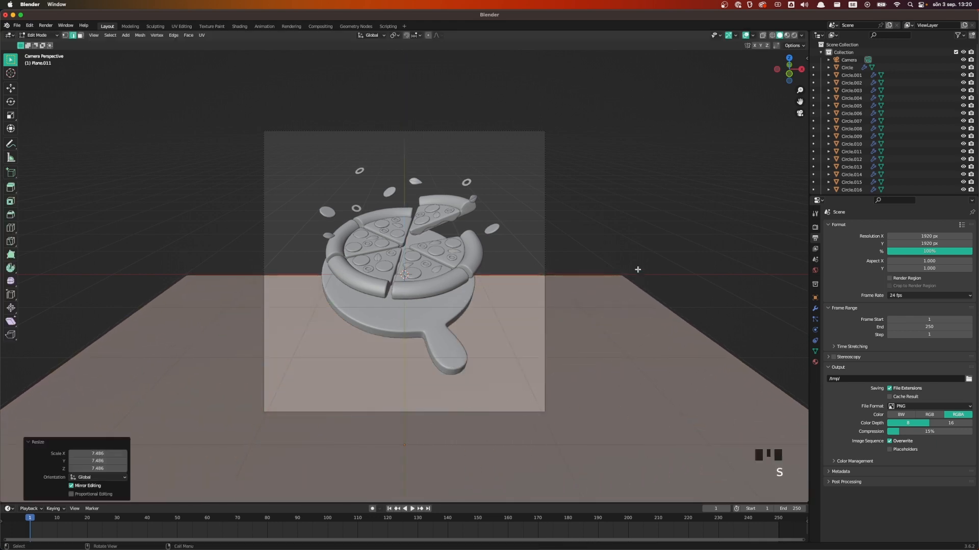
- Extrude the floor plane's back edge straight up along Z to form a tall backdrop wall behind the pizza
{"action": "left_click", "coordinate": [580, 294]}
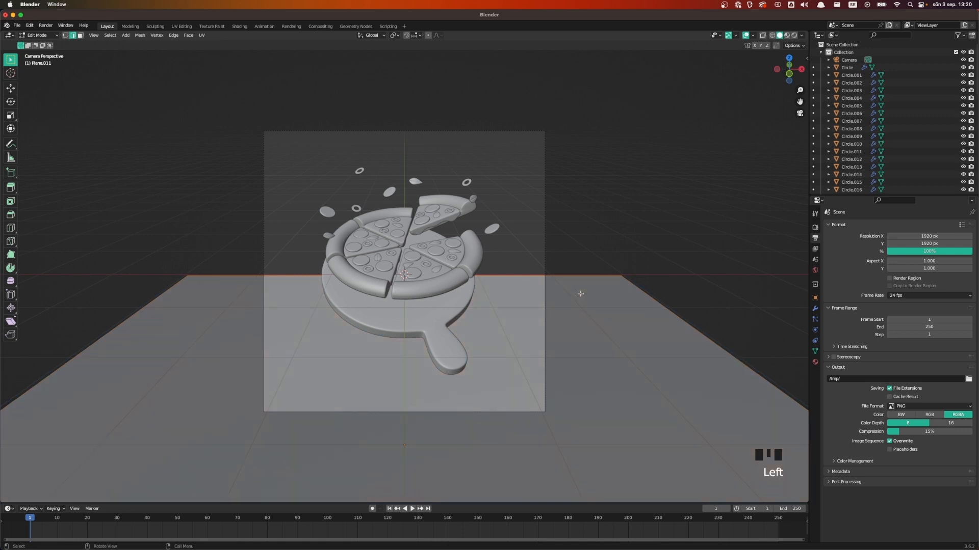
{"action": "key", "text": "e"}
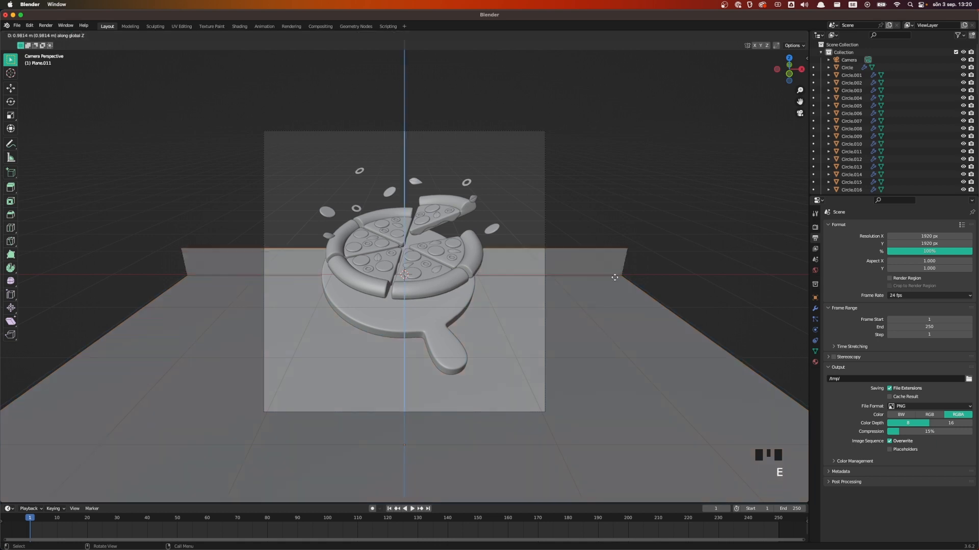
{"action": "left_click", "coordinate": [624, 133]}
- Bevel the edge between the floor and the backdrop wall into a wide curve with 13 segments
{"action": "left_click", "coordinate": [598, 301]}
{"action": "key", "text": "super+b"}
{"action": "scroll", "coordinate": [663, 321], "scroll_direction": "up", "scroll_amount": 9}
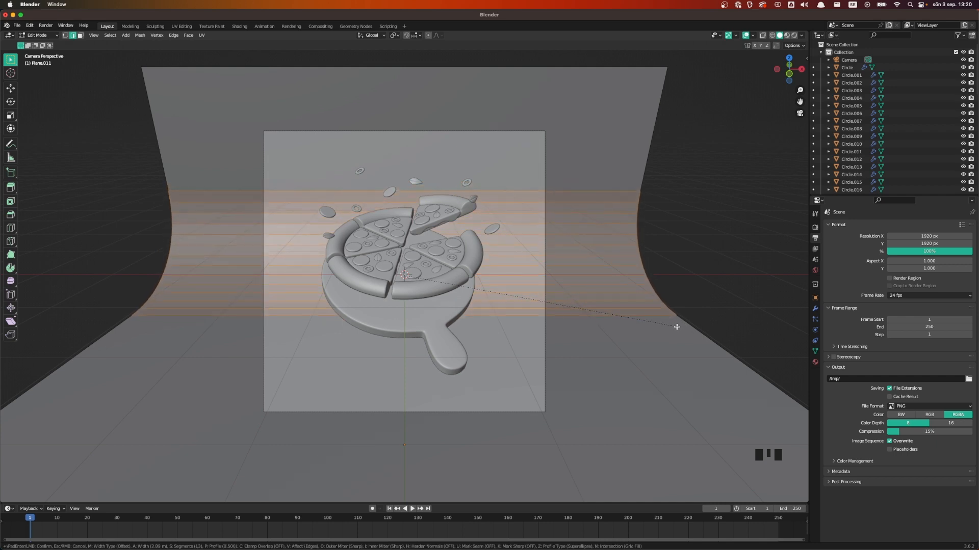
{"action": "left_click", "coordinate": [677, 327]}
- Return to Object Mode and apply Shade Auto Smooth with a 30° angle to the curved backdrop
{"action": "key", "text": "Tab"}
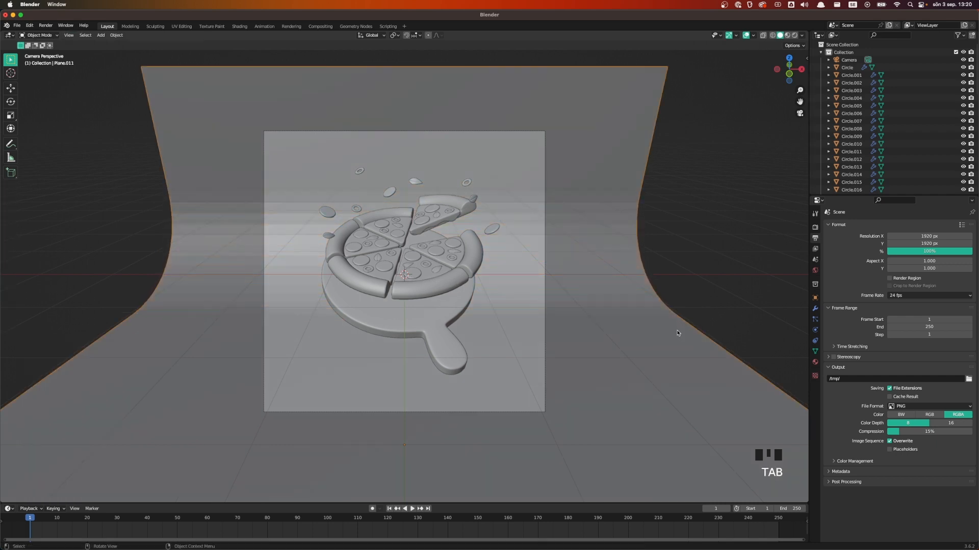
{"action": "right_click", "coordinate": [597, 190]}
{"action": "left_click", "coordinate": [597, 148]}
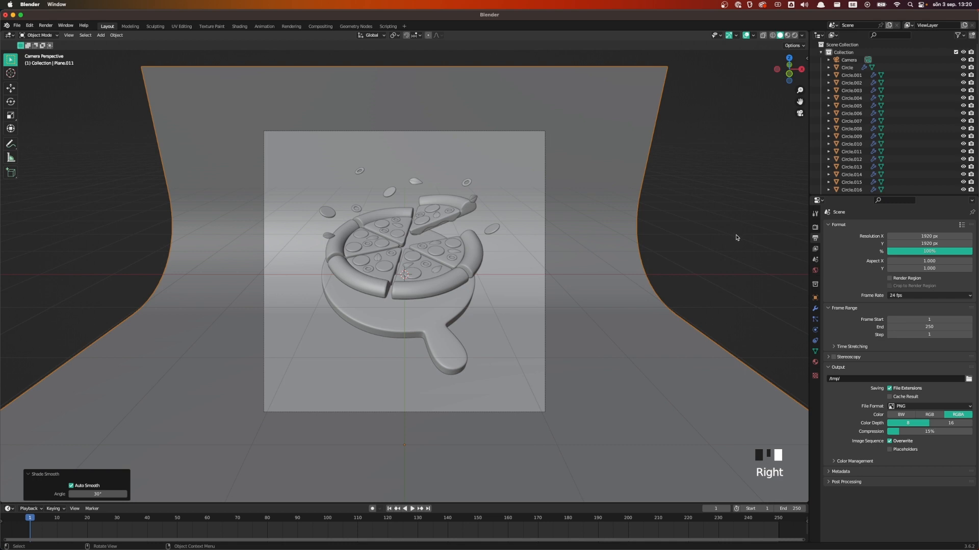
- Switch the scene's render engine to Cycles
{"action": "scroll", "coordinate": [746, 250], "scroll_direction": "down", "scroll_amount": 1}
{"action": "left_click", "coordinate": [814, 226]}
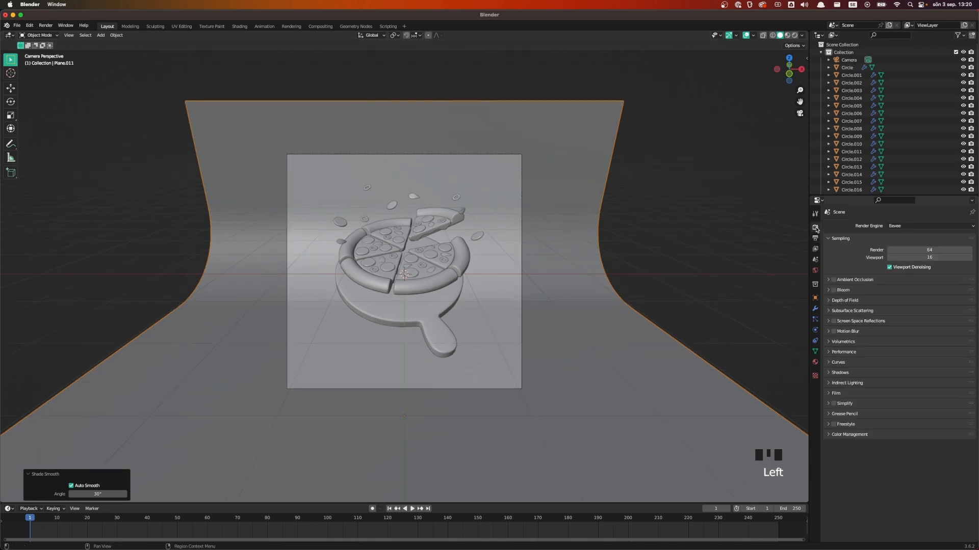
{"action": "left_click_drag", "start_coordinate": [906, 227], "coordinate": [908, 267]}
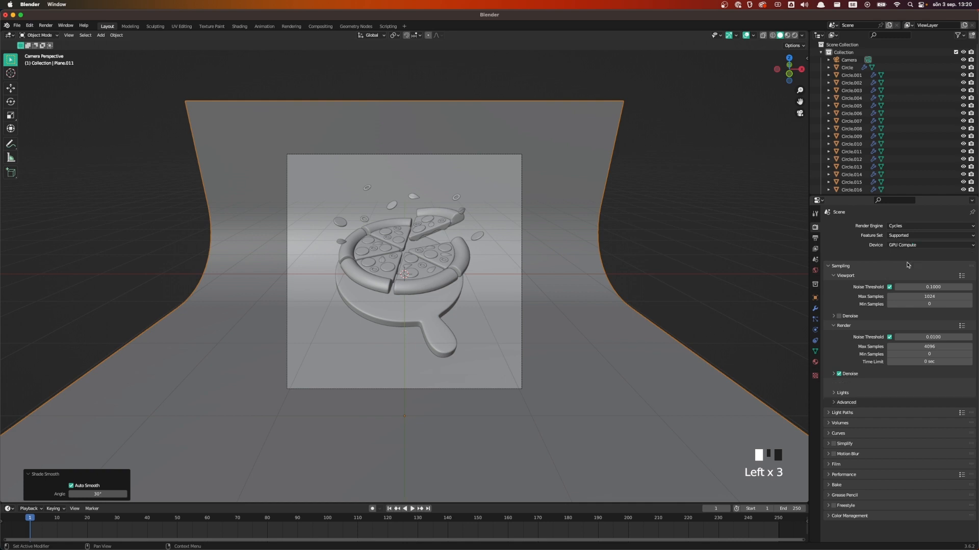
- Set the maximum samples to 128 for the viewport and 512 for the render
{"action": "left_click", "coordinate": [924, 290]}
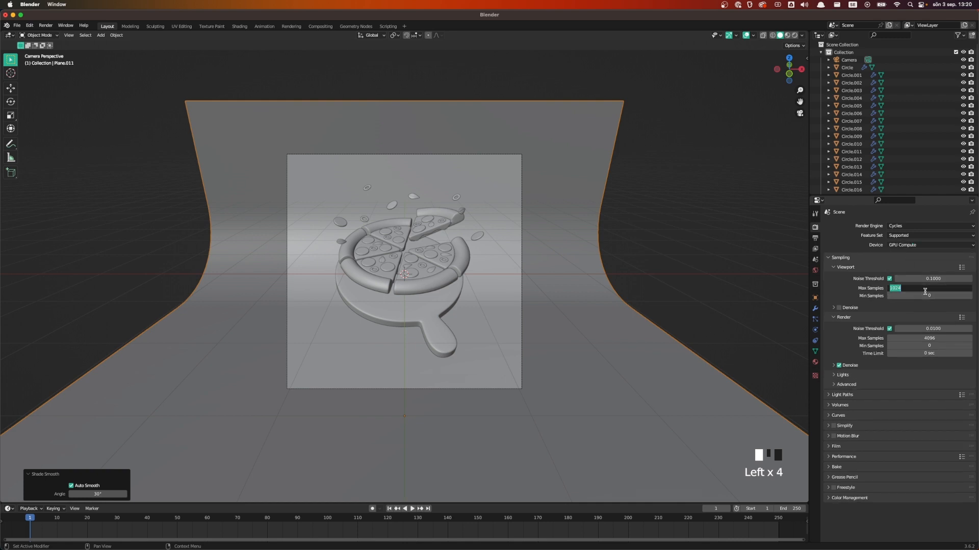
{"action": "type", "text": "128"}
{"action": "left_click", "coordinate": [923, 339]}
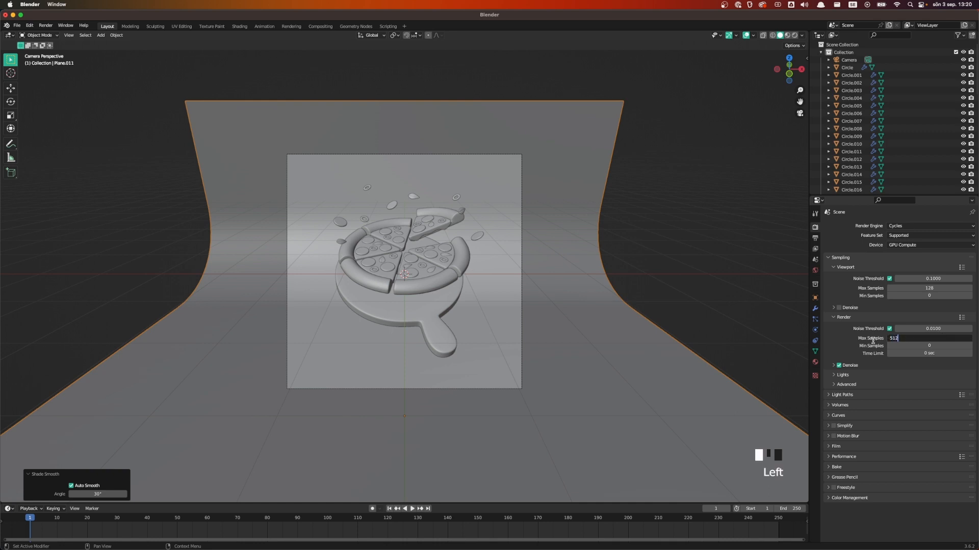
{"action": "key", "text": "Return"}
- Set the color management look to Medium High Contrast
{"action": "left_click", "coordinate": [829, 499]}
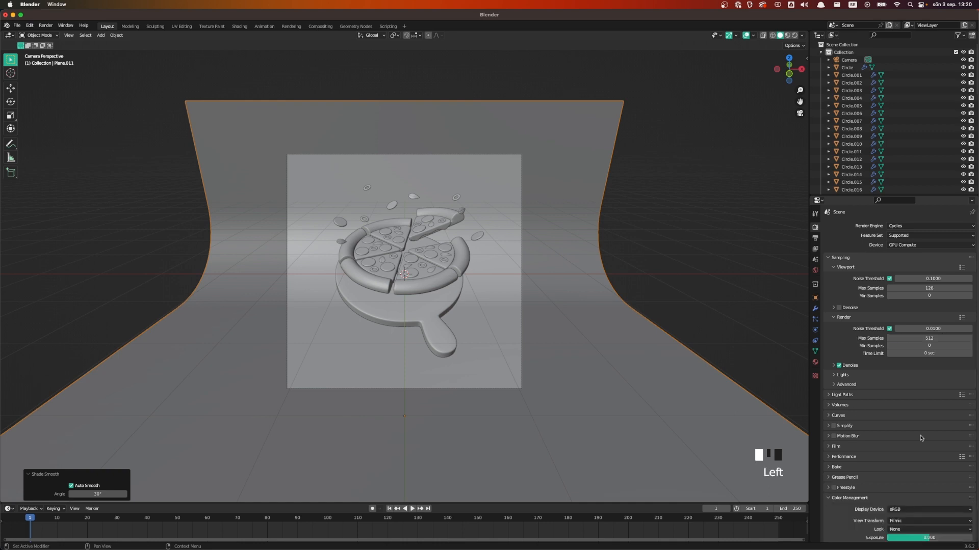
{"action": "scroll", "coordinate": [924, 438], "scroll_direction": "down", "scroll_amount": 4}
{"action": "left_click", "coordinate": [916, 496]}
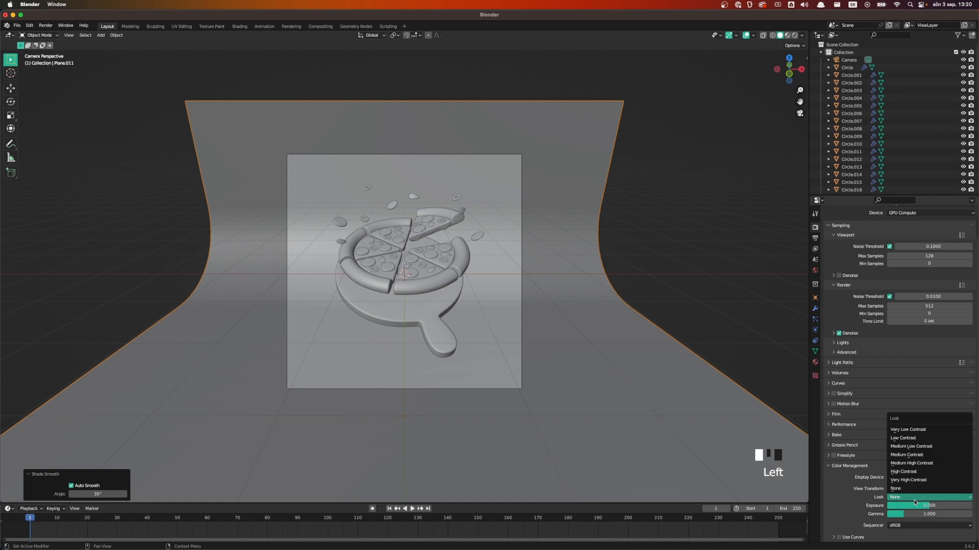
{"action": "left_click", "coordinate": [916, 465]}
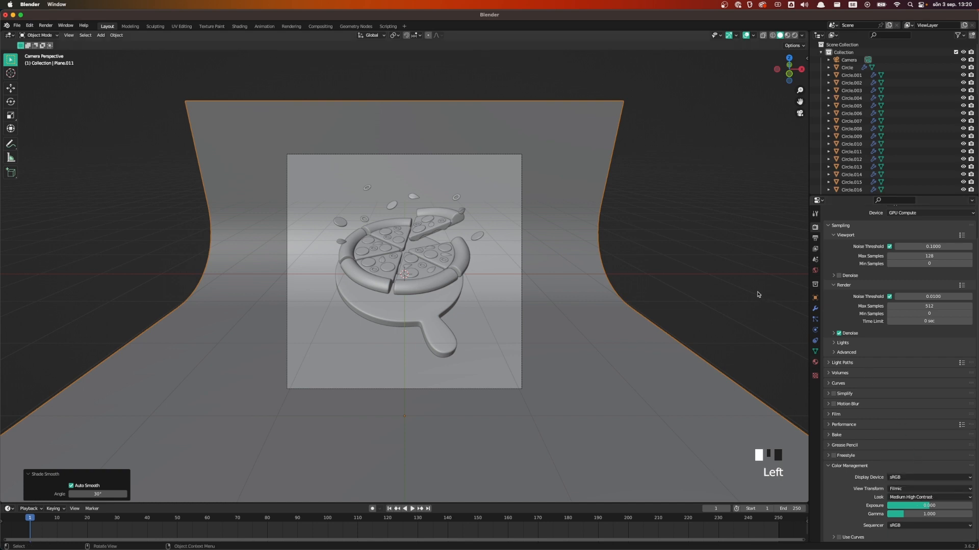
- Deselect the backdrop and switch the viewport shading to Rendered
{"action": "left_click", "coordinate": [671, 246]}
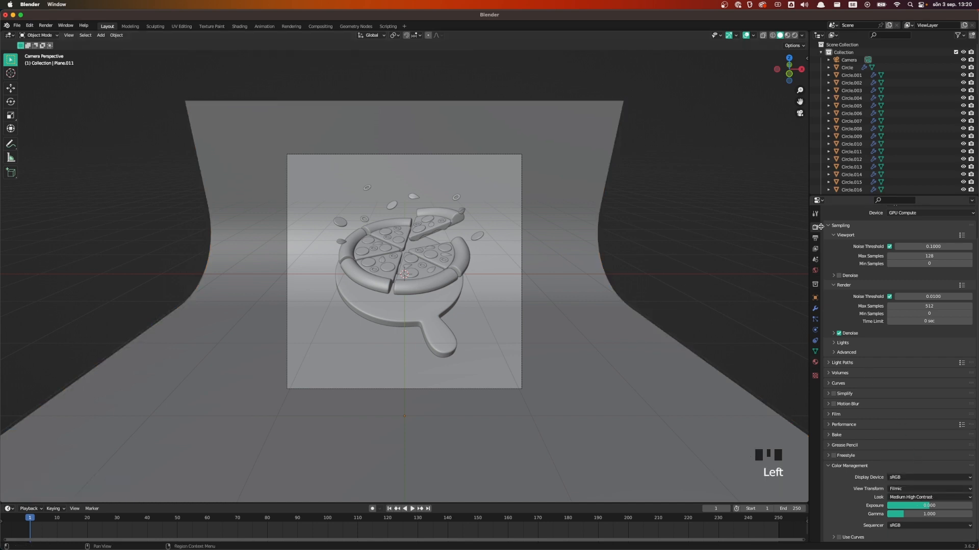
{"action": "key", "text": "z"}
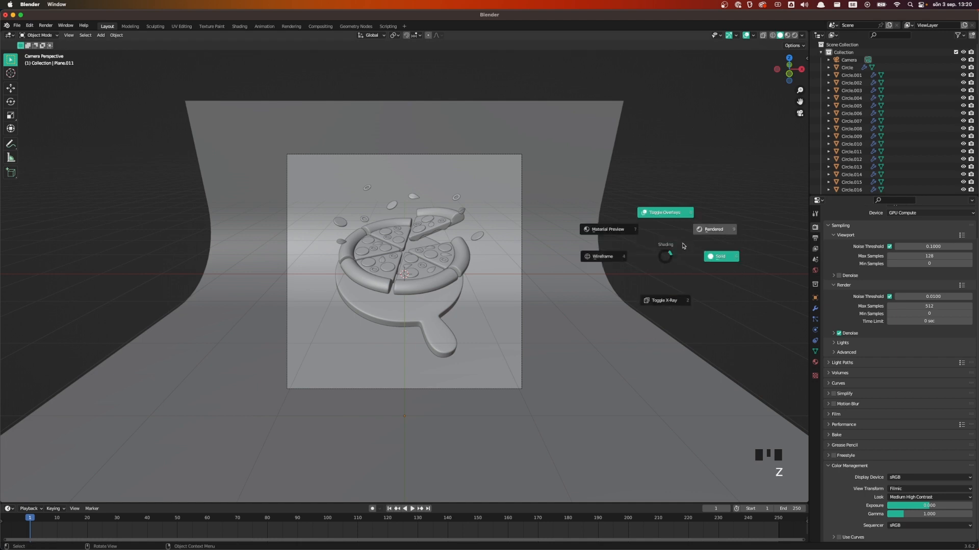
{"action": "left_click", "coordinate": [714, 232]}
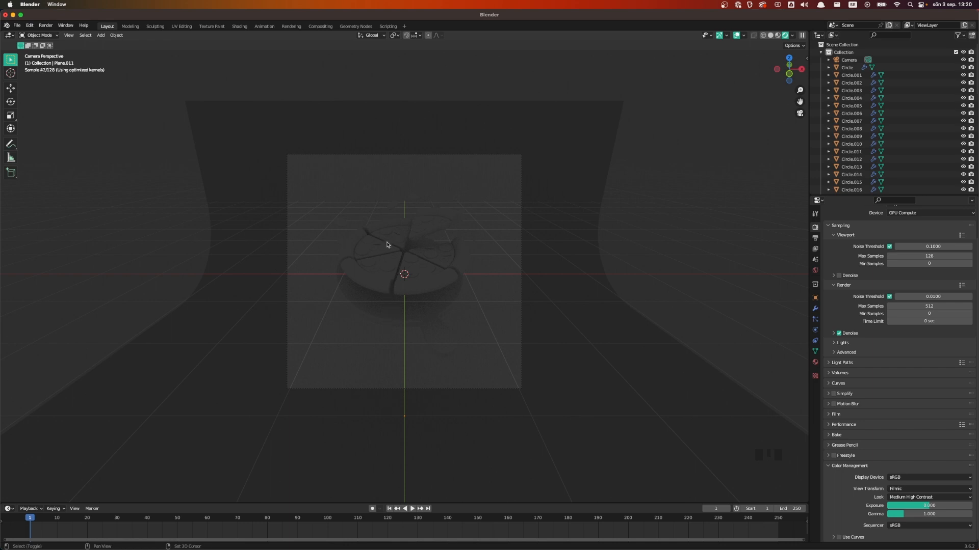
- Add an area light and raise it straight up along Z to hang above the pizza
{"action": "key", "text": "shift+a"}
{"action": "mouse_move", "coordinate": [377, 336]}
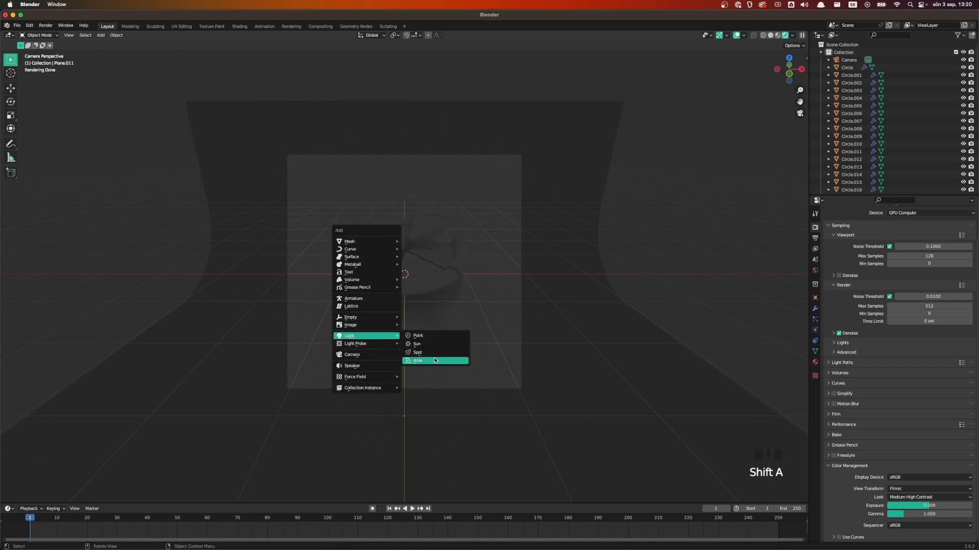
{"action": "left_click", "coordinate": [418, 361]}
{"action": "key", "text": "g"}
{"action": "key", "text": "z"}
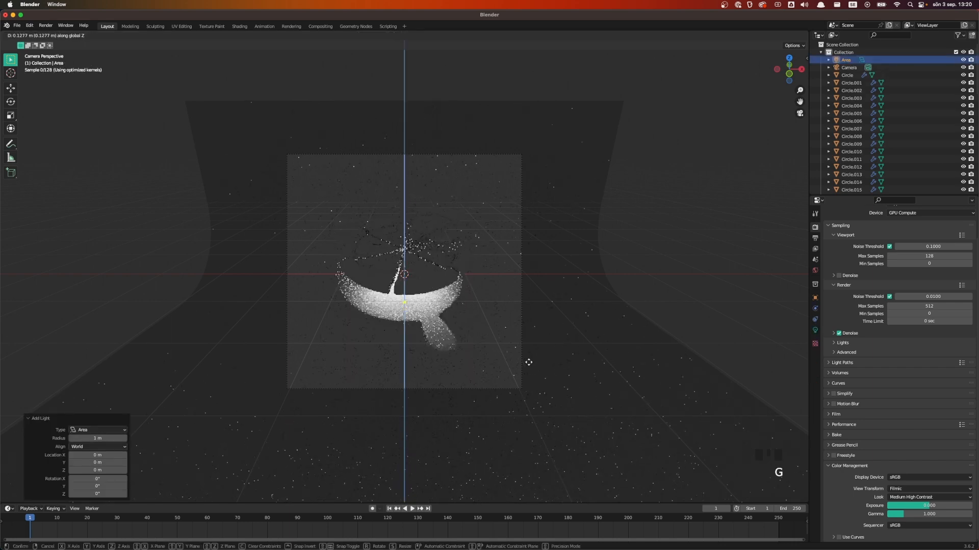
{"action": "left_click", "coordinate": [514, 189]}
- Move the curved backdrop down along Z to sit lower beneath the pizza
{"action": "left_click", "coordinate": [590, 374]}
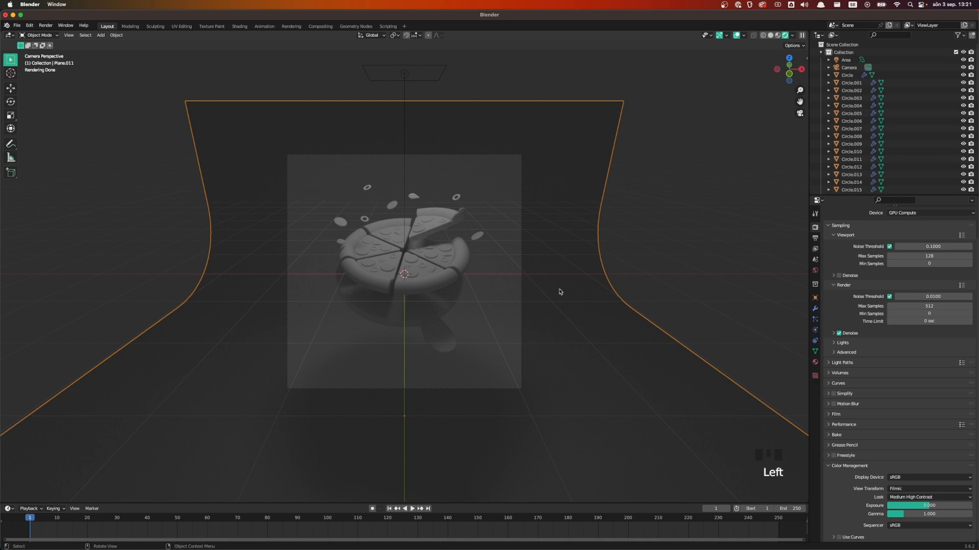
{"action": "key", "text": "g"}
{"action": "key", "text": "z"}
{"action": "left_click", "coordinate": [641, 370]}
- Scale up the backdrop's whole mesh in Edit Mode, then return to Object Mode and deselect it
{"action": "key", "text": "Tab"}
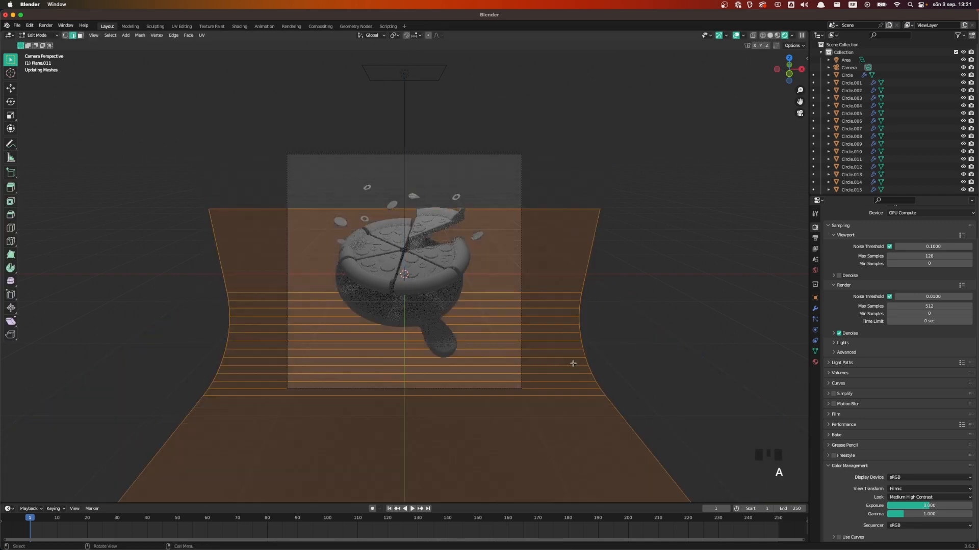
{"action": "key", "text": "s"}
{"action": "left_click", "coordinate": [692, 304]}
{"action": "key", "text": "Tab"}
{"action": "left_click", "coordinate": [413, 442]}
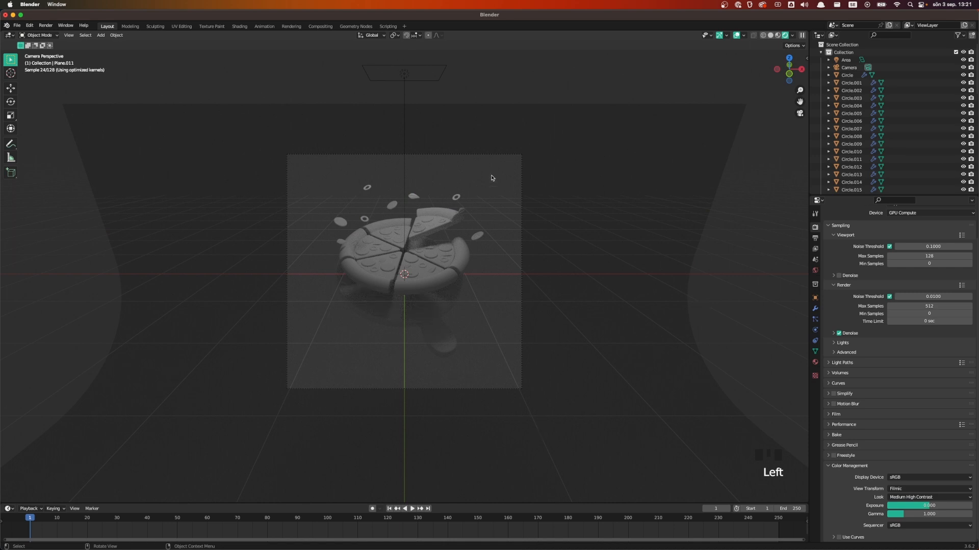
- Set the power of the area light above the pizza to 150 W
{"action": "left_click", "coordinate": [400, 74]}
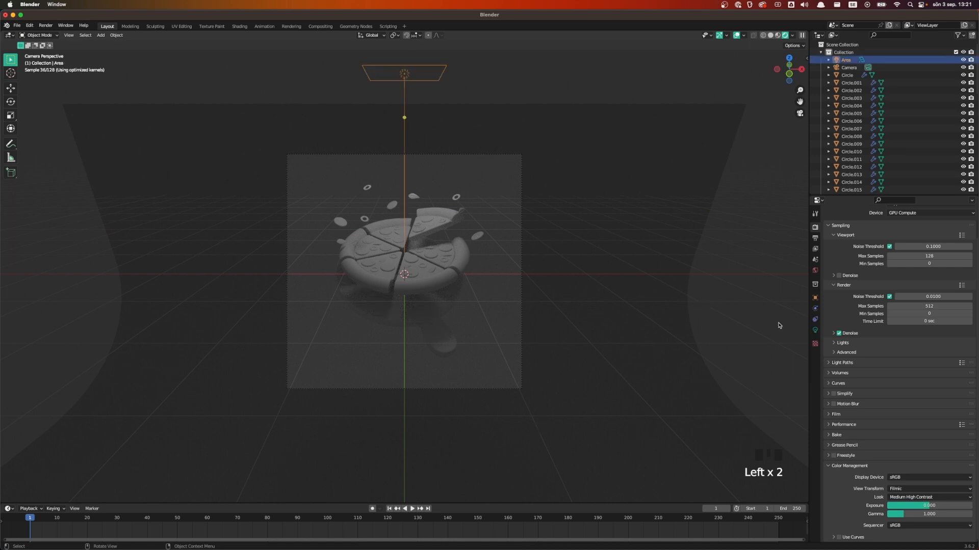
{"action": "left_click", "coordinate": [814, 330]}
{"action": "left_click", "coordinate": [912, 279]}
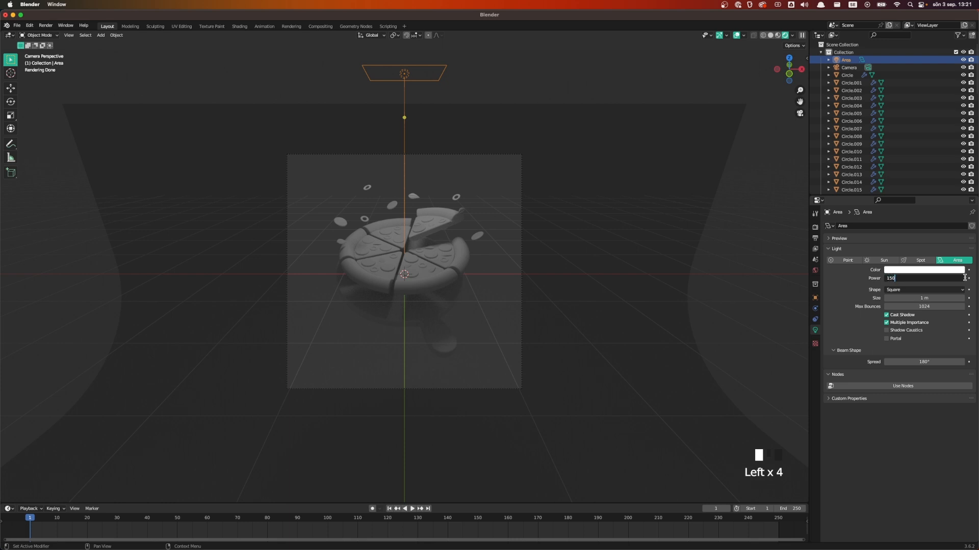
{"action": "key", "text": "Return"}
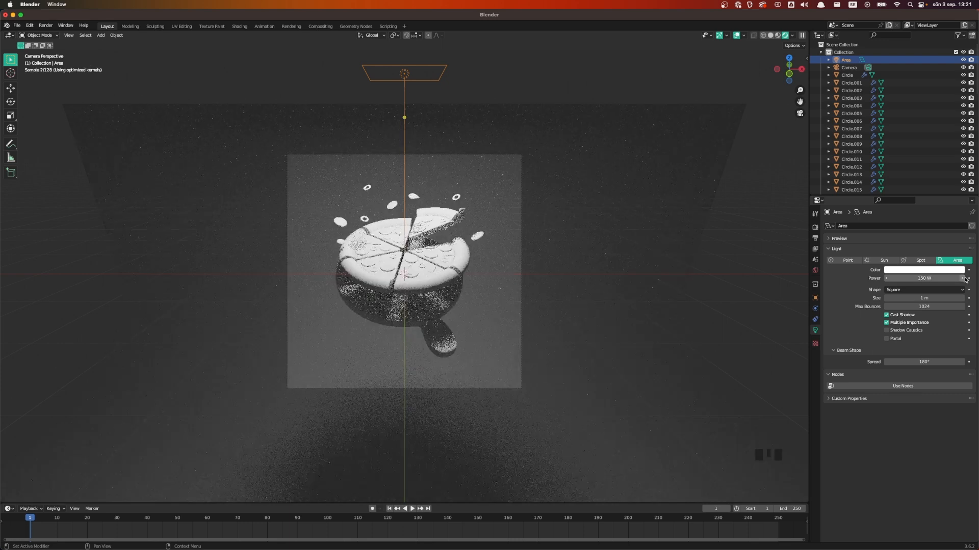
- Change the area light's shape to Disk and set its size to 2 m
{"action": "left_click", "coordinate": [887, 293]}
{"action": "left_click", "coordinate": [902, 315]}
{"action": "left_click", "coordinate": [904, 300]}
{"action": "type", "text": "2"}
{"action": "key", "text": "Tab"}
{"action": "type", "text": "gz"}
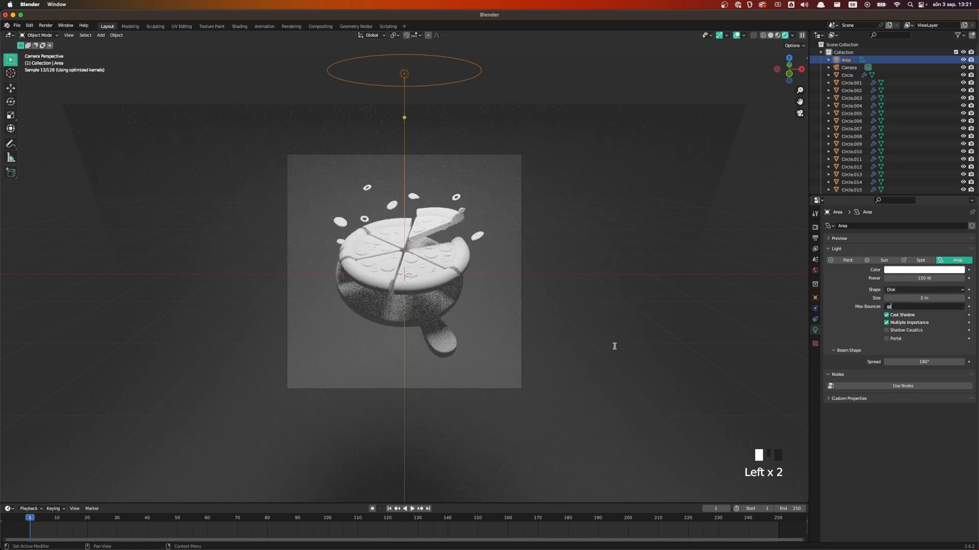
{"action": "key", "text": "Return"}
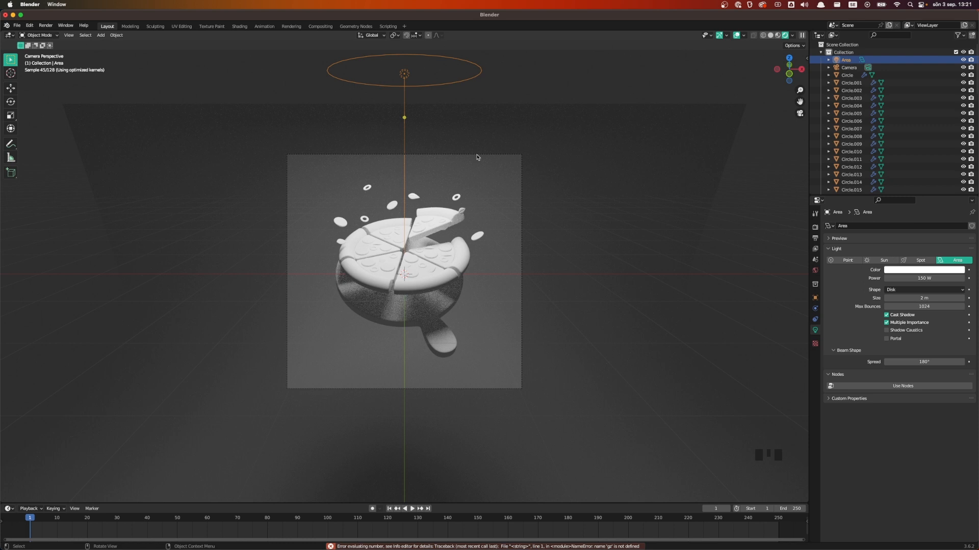
- Raise the disk light by about 0.99 m along Z
{"action": "key", "text": "g"}
{"action": "key", "text": "z"}
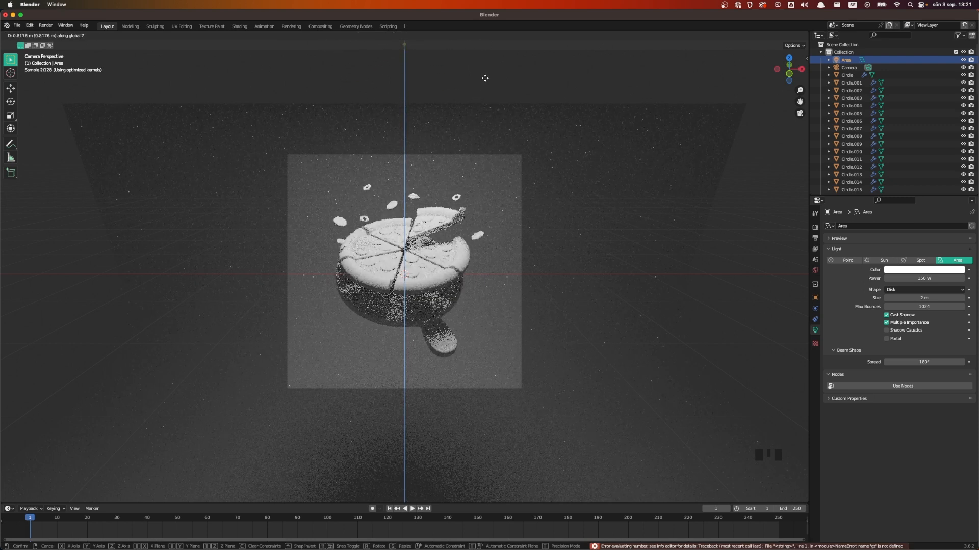
{"action": "left_click", "coordinate": [487, 60]}
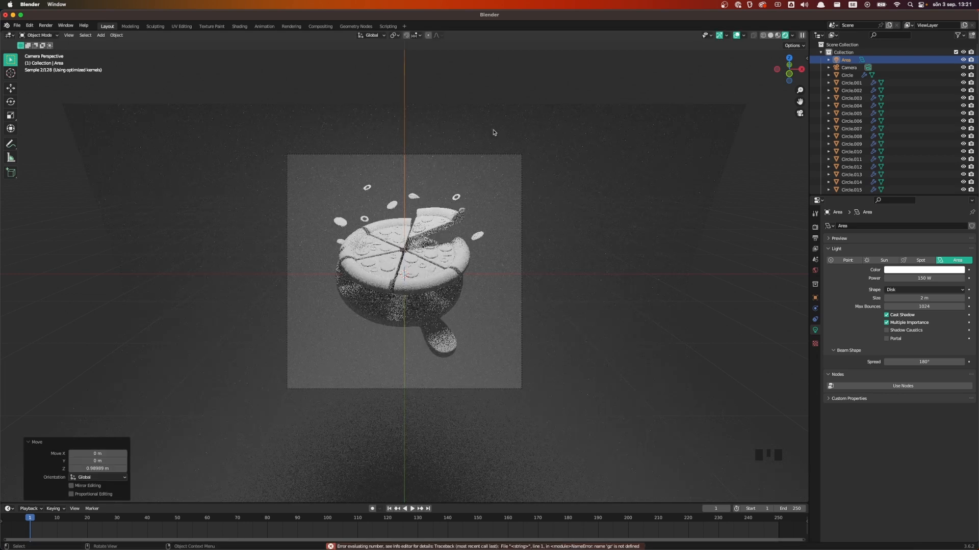
- Set the pivot point to the 3D Cursor, duplicate the overhead light and rotate the copy 45° around the X axis
{"action": "scroll", "coordinate": [487, 147], "scroll_direction": "down", "scroll_amount": 3}
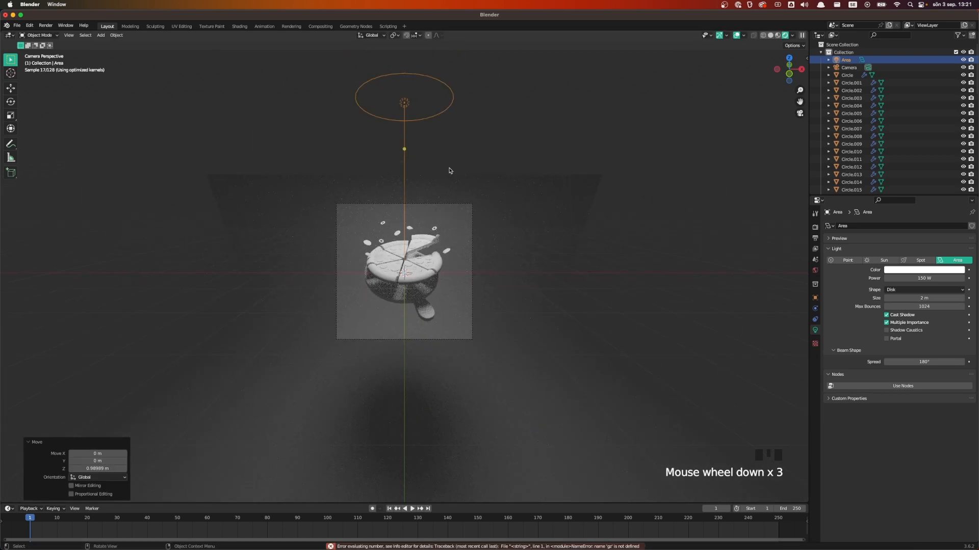
{"action": "key", "text": "period"}
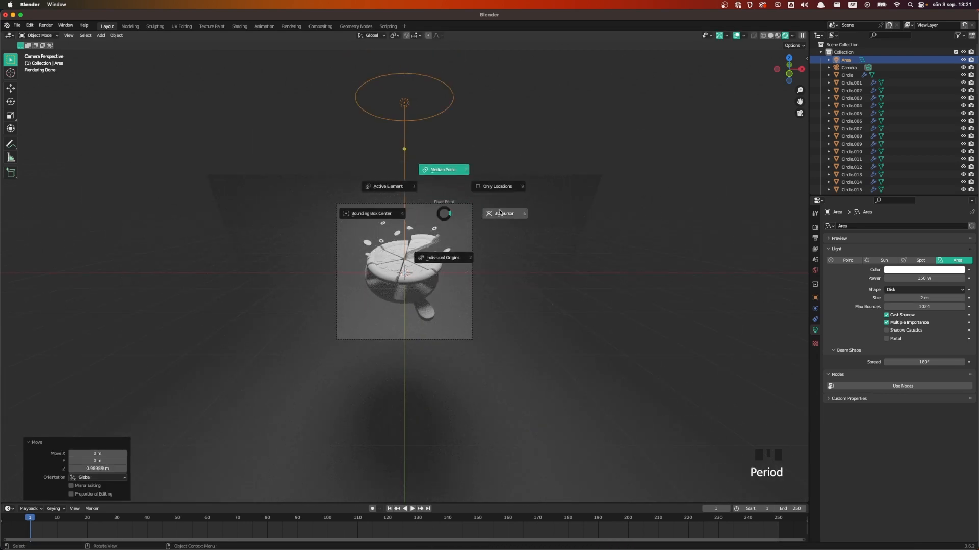
{"action": "left_click", "coordinate": [500, 213]}
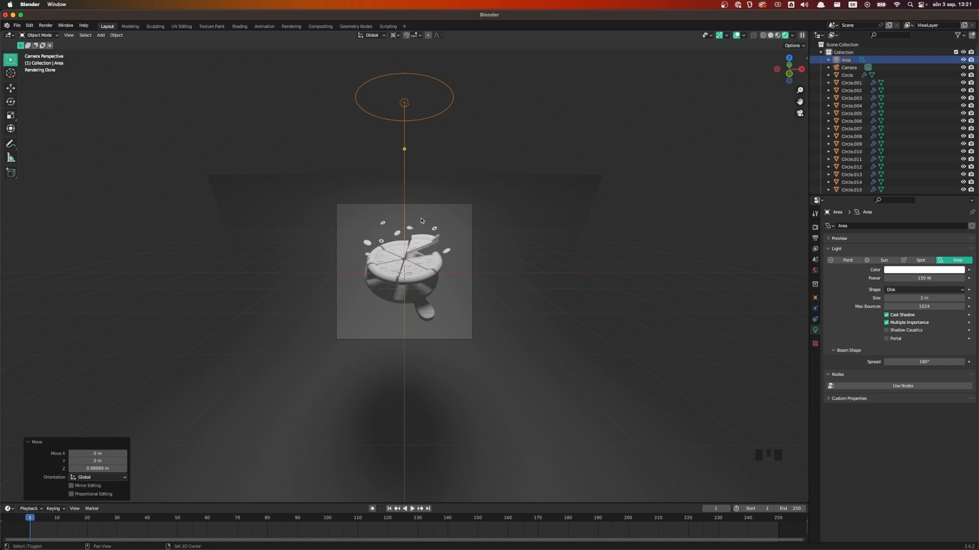
{"action": "key", "text": "shift+d"}
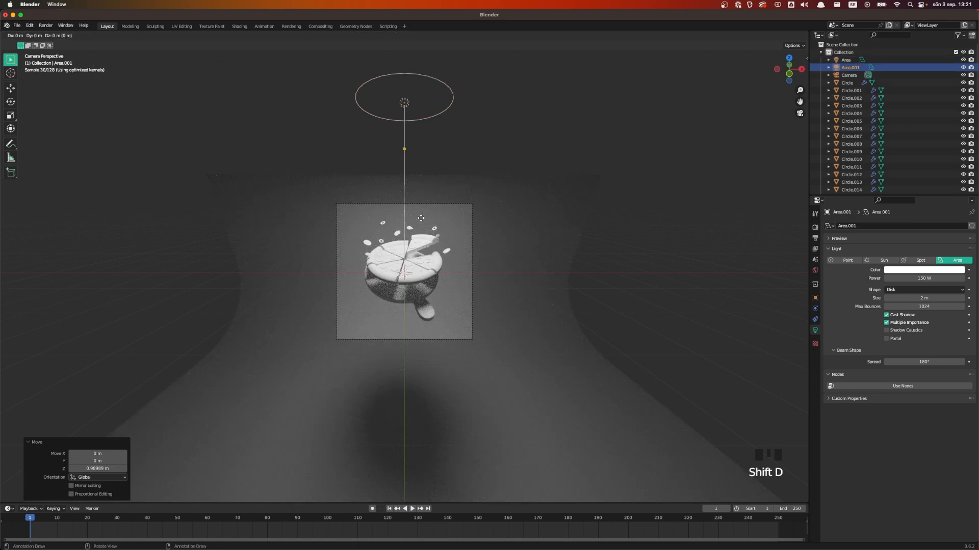
{"action": "type", "text": "rx"}
{"action": "type", "text": "45"}
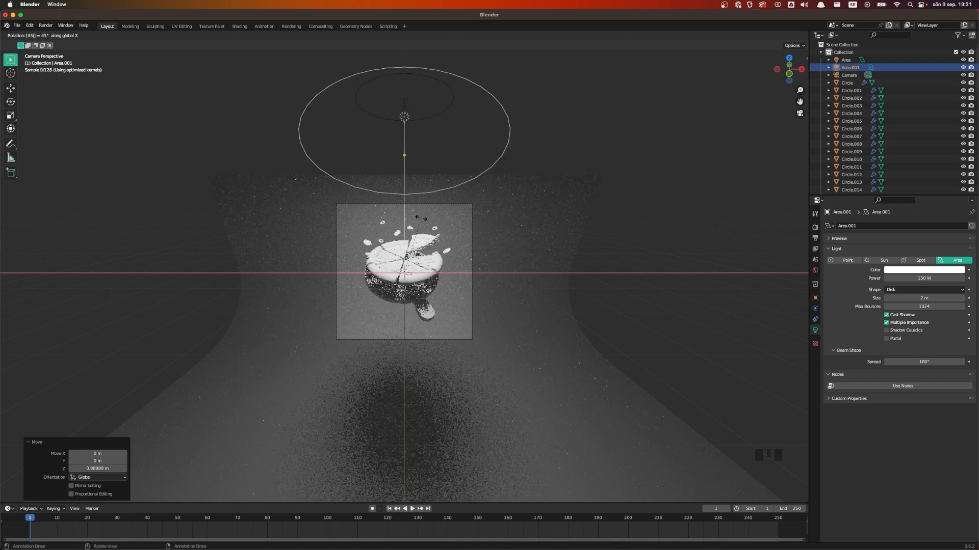
{"action": "key", "text": "Return"}
- Rotate the duplicated light 45° around the global Z axis
{"action": "type", "text": "rz"}
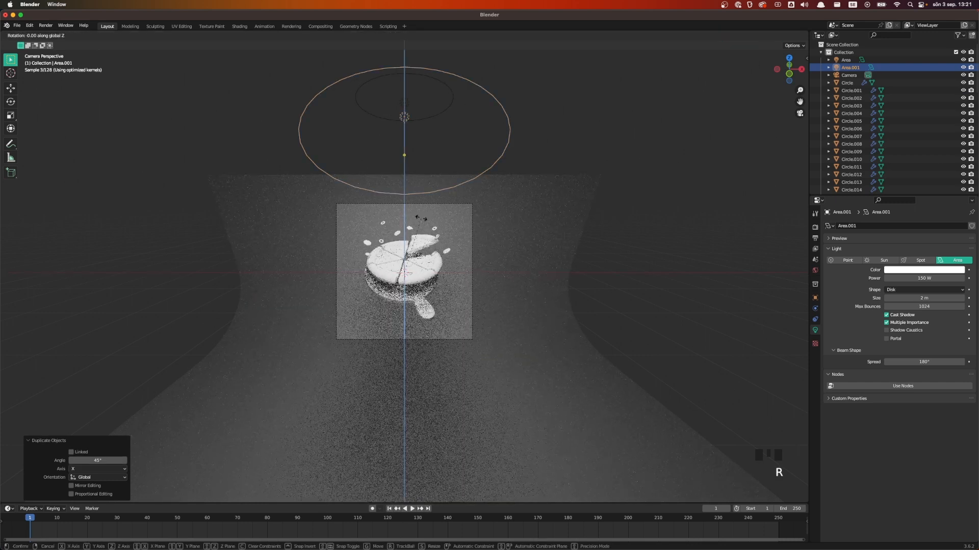
{"action": "type", "text": "45"}
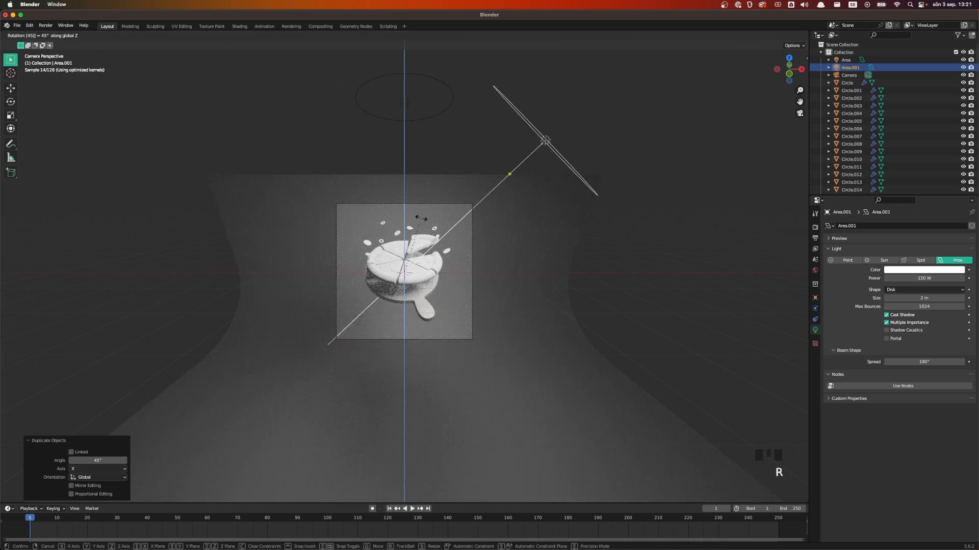
{"action": "key", "text": "Return"}
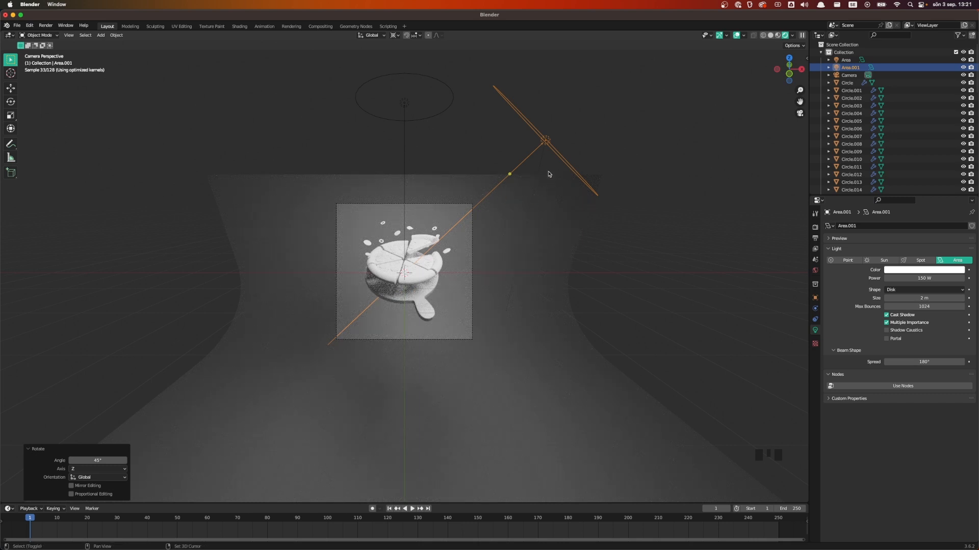
- Duplicate the angled light and rotate the new copy -90° around Z to mirror it on the pizza's other side
{"action": "key", "text": "shift+d"}
{"action": "type", "text": "rz"}
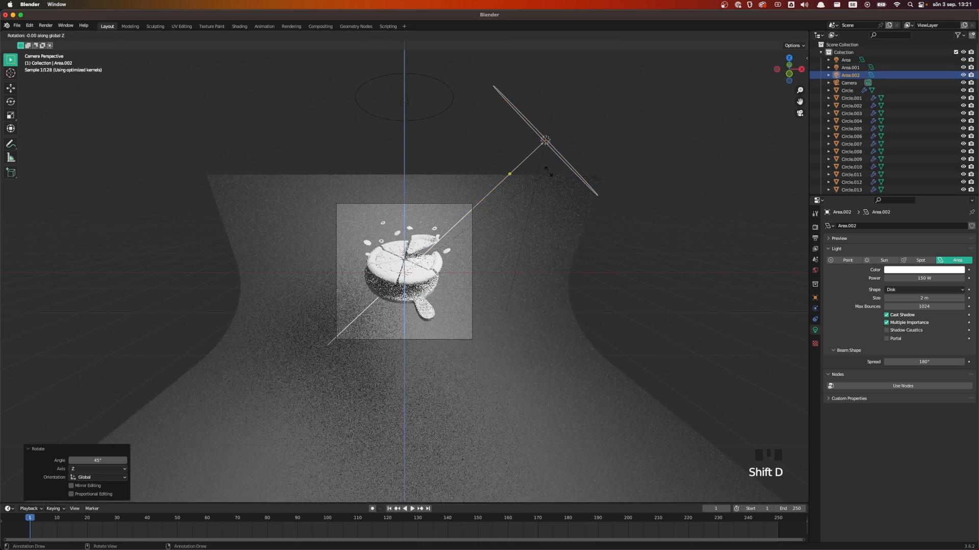
{"action": "type", "text": "90"}
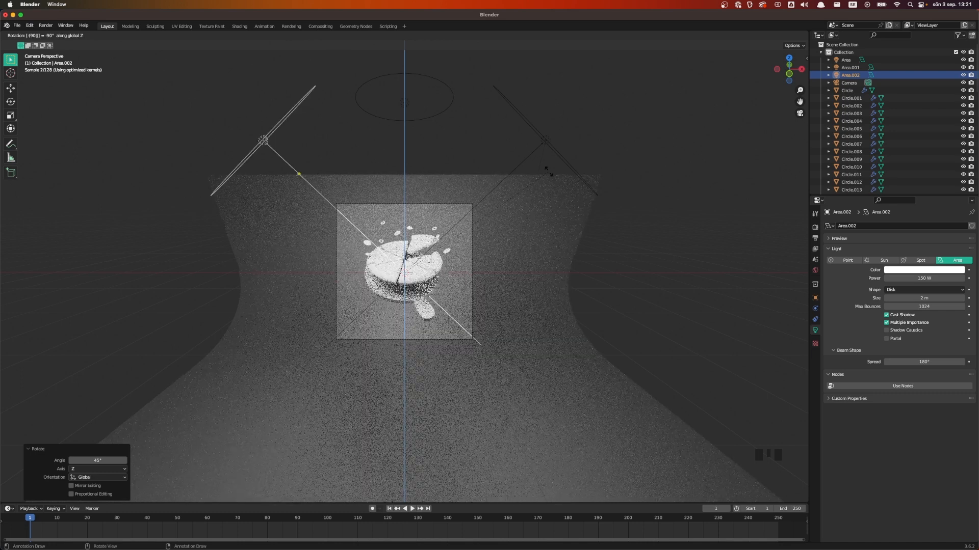
{"action": "key", "text": "Return"}
- Move the second angled light, Area.002, about 3.12 m away from the pizza along its local Z axis
{"action": "scroll", "coordinate": [459, 207], "scroll_direction": "up", "scroll_amount": 1}
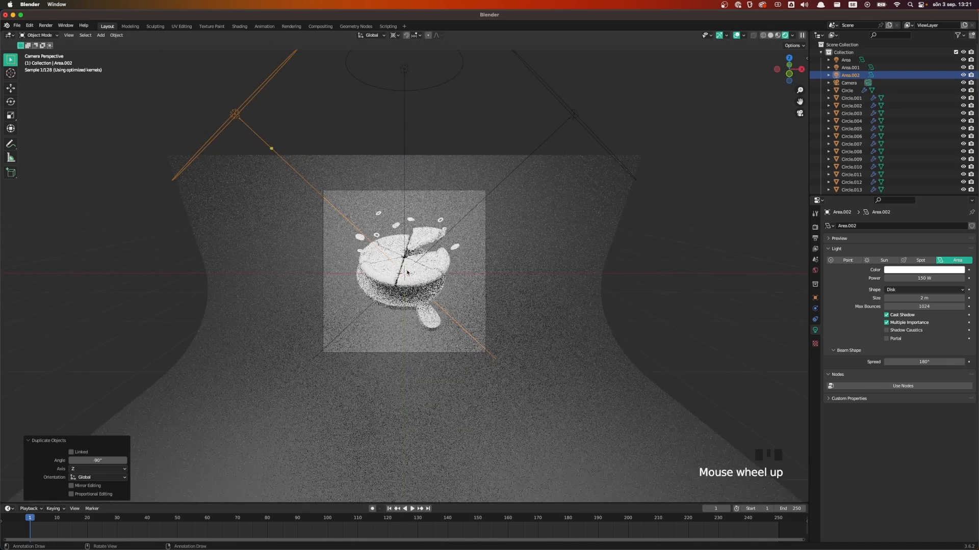
{"action": "key", "text": "g"}
{"action": "key", "text": "z"}
{"action": "key", "text": "z"}
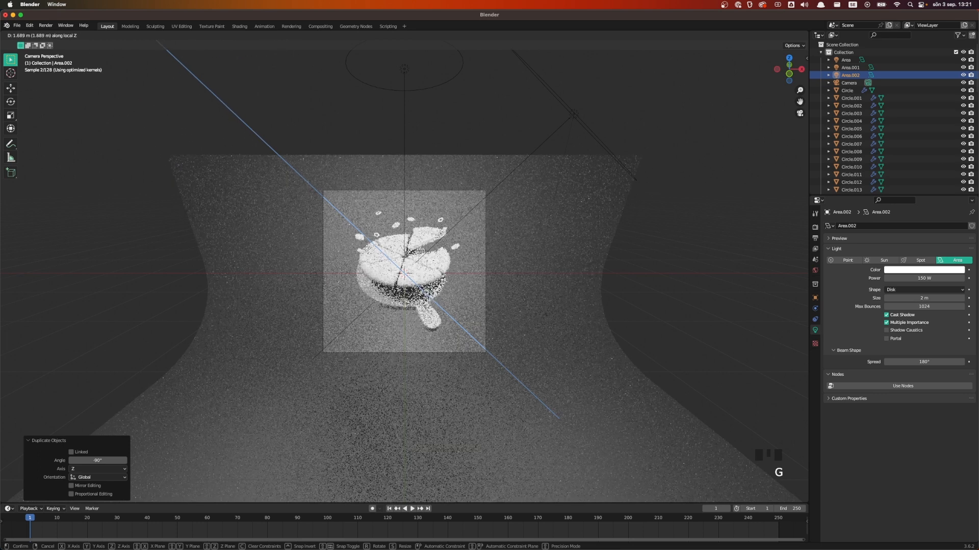
{"action": "left_click", "coordinate": [286, 209]}
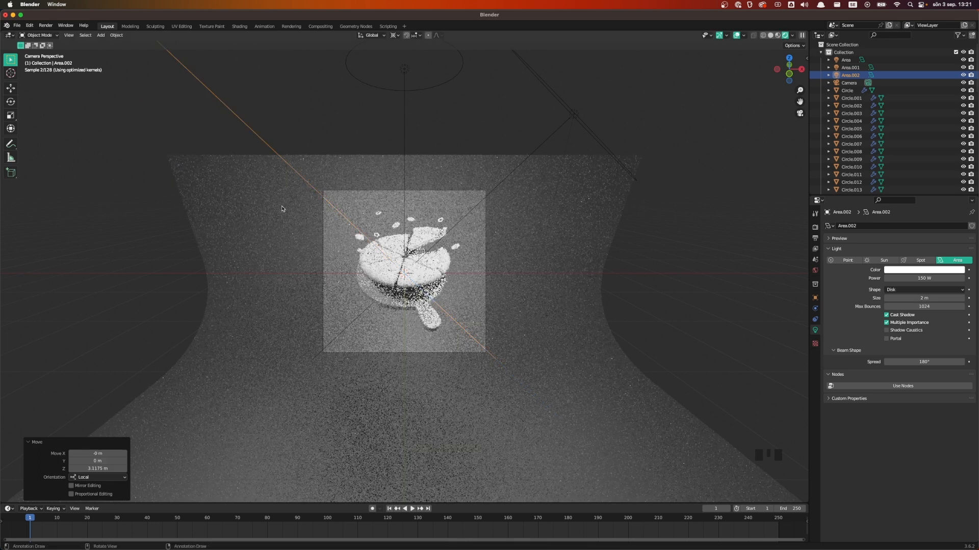
- Move the first angled light, Area.001, about 0.78 m away from the pizza along its local Z axis
{"action": "left_click", "coordinate": [538, 149]}
{"action": "key", "text": "g"}
{"action": "key", "text": "z"}
{"action": "key", "text": "z"}
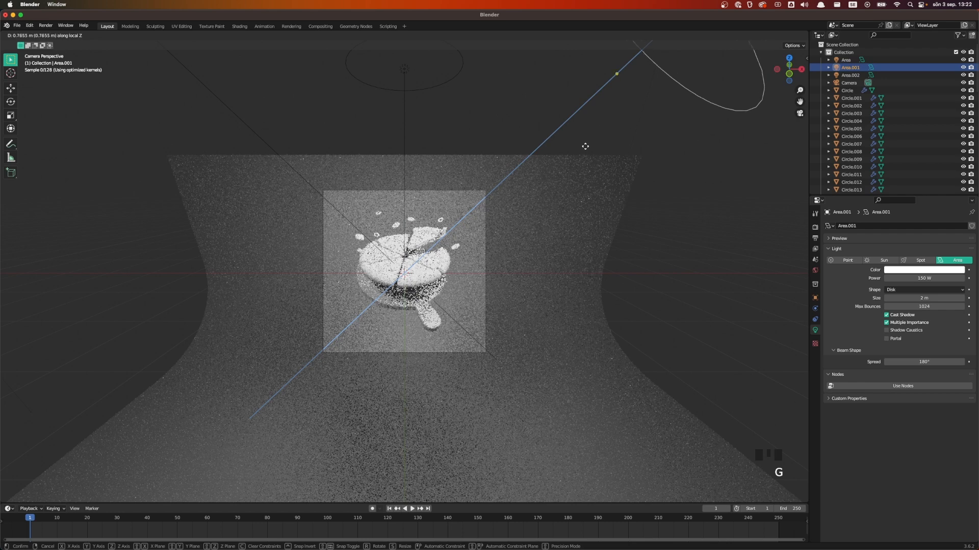
{"action": "left_click", "coordinate": [585, 149]}
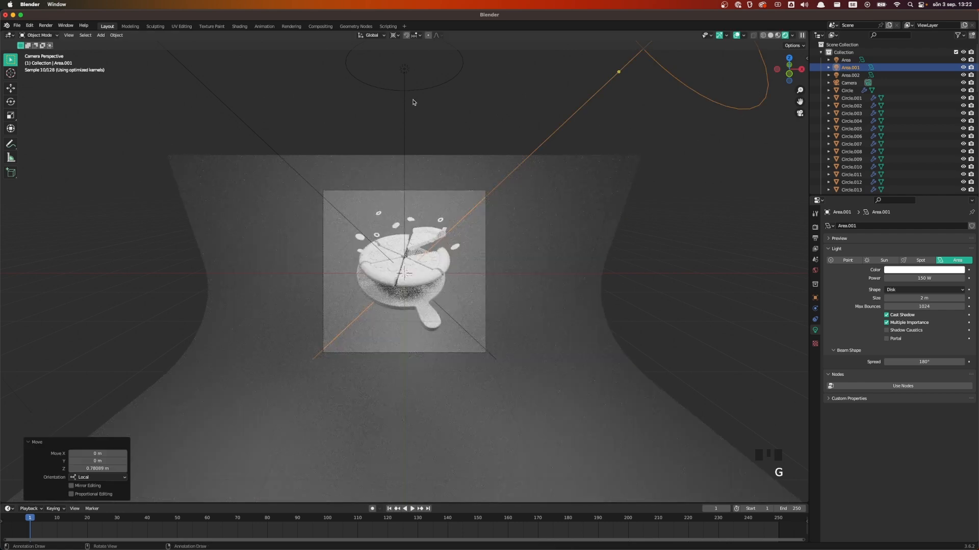
- Select the area light directly above the pizza and set the transform pivot point to Median Point
{"action": "scroll", "coordinate": [414, 102], "scroll_direction": "down", "scroll_amount": 1}
{"action": "left_click", "coordinate": [485, 148]}
{"action": "scroll", "coordinate": [438, 270], "scroll_direction": "up", "scroll_amount": 4}
{"action": "scroll", "coordinate": [438, 271], "scroll_direction": "up", "scroll_amount": 1}
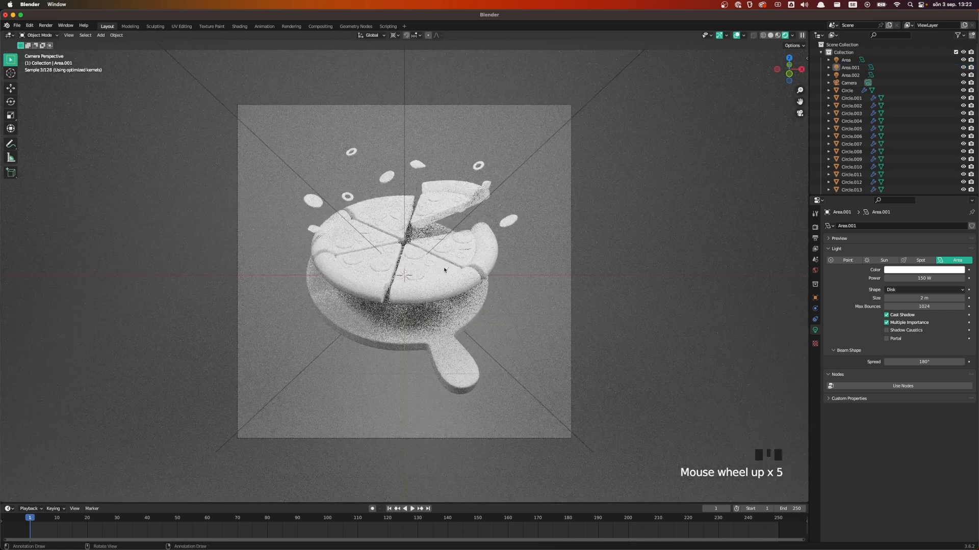
{"action": "scroll", "coordinate": [438, 270], "scroll_direction": "down", "scroll_amount": 5}
{"action": "mouse_move", "coordinate": [438, 270]}
{"action": "middle_mouse_down"}
{"action": "mouse_move", "coordinate": [374, 276]}
{"action": "mouse_move", "coordinate": [434, 260]}
{"action": "middle_mouse_up"}
{"action": "scroll", "coordinate": [374, 275], "scroll_direction": "down", "scroll_amount": 4}
{"action": "scroll", "coordinate": [391, 270], "scroll_direction": "down", "scroll_amount": 2}
{"action": "left_click", "coordinate": [385, 142]}
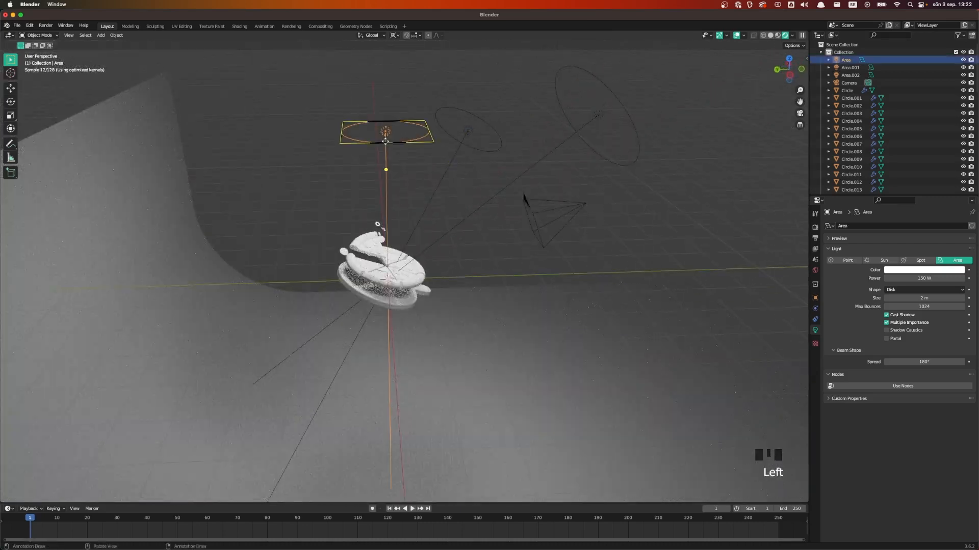
{"action": "key", "text": "period"}
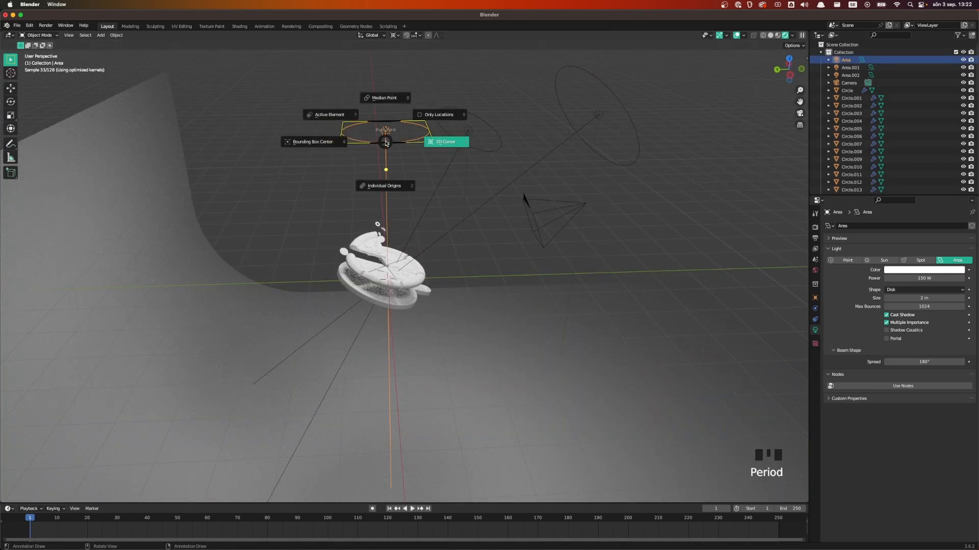
{"action": "left_click", "coordinate": [386, 97]}
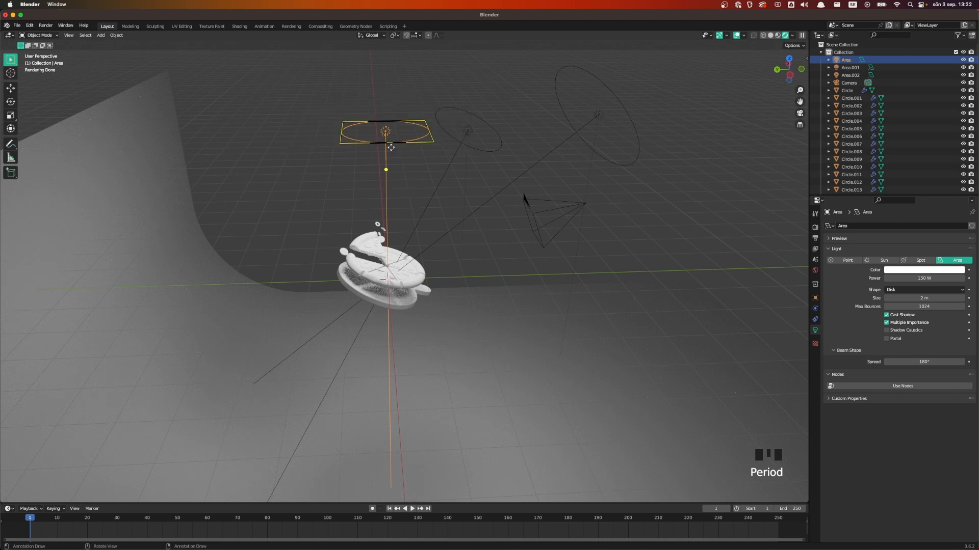
- Duplicate the overhead light and place the copy about 4.71 m along the Y axis, behind the pizza
{"action": "middle_click_drag", "start_coordinate": [400, 270], "coordinate": [375, 270]}
{"action": "key", "text": "shift+d"}
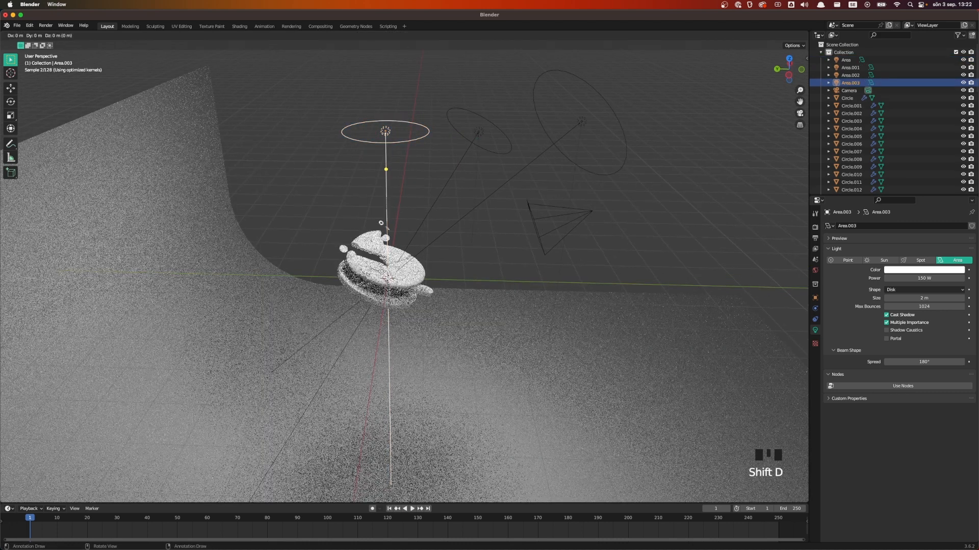
{"action": "key", "text": "y"}
{"action": "left_click", "coordinate": [179, 283]}
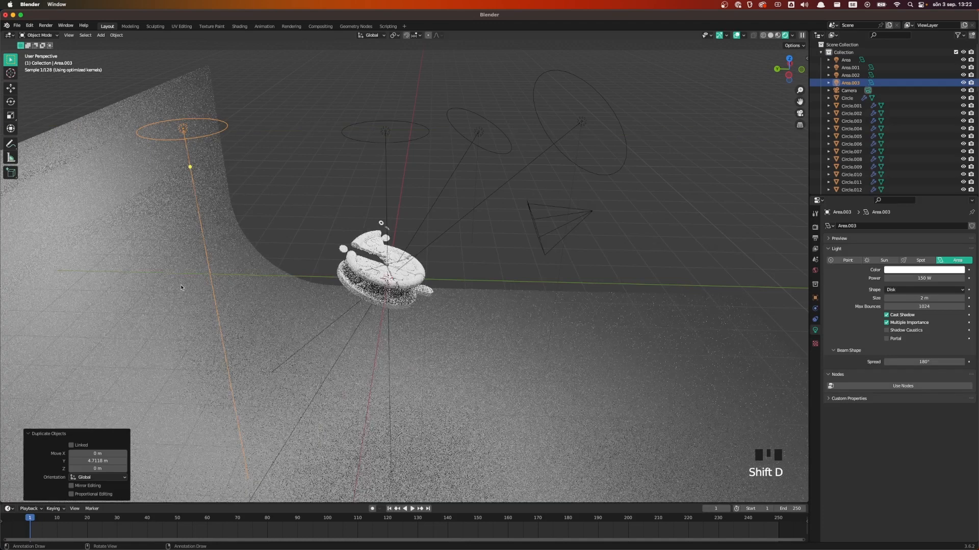
- Rotate the duplicated rear light 45° around the global X axis so it faces the backdrop
{"action": "type", "text": "rx"}
{"action": "type", "text": "45"}
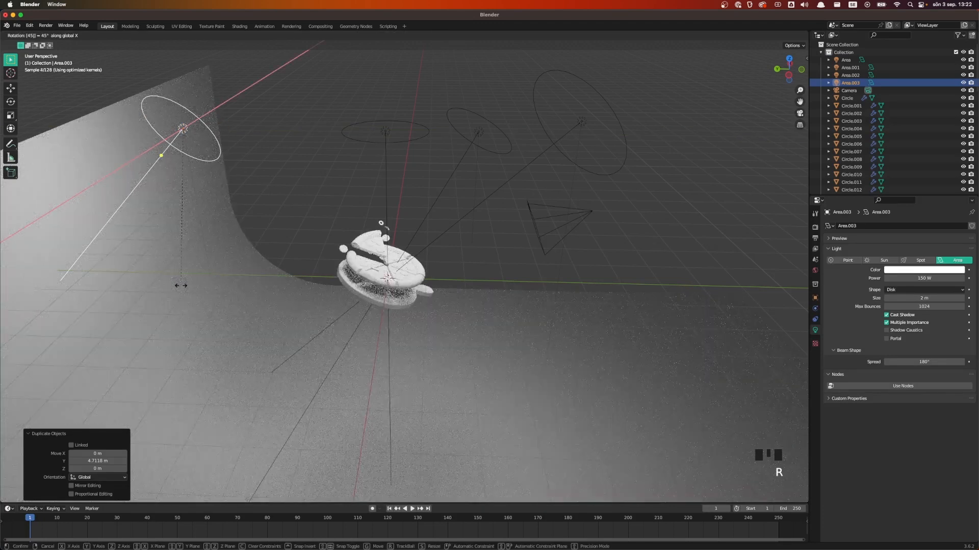
{"action": "key", "text": "Return"}
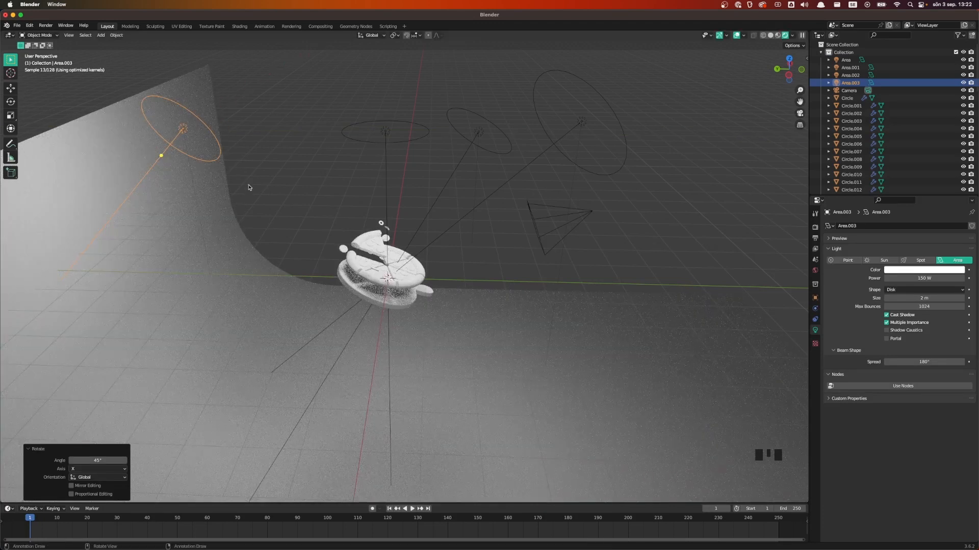
- Lower the rear light about 1.98 m along the global Z axis and view the scene through the camera
{"action": "key", "text": "g"}
{"action": "key", "text": "z"}
{"action": "left_click", "coordinate": [405, 288]}
{"action": "key", "text": "grave"}
{"action": "left_click", "coordinate": [365, 324]}
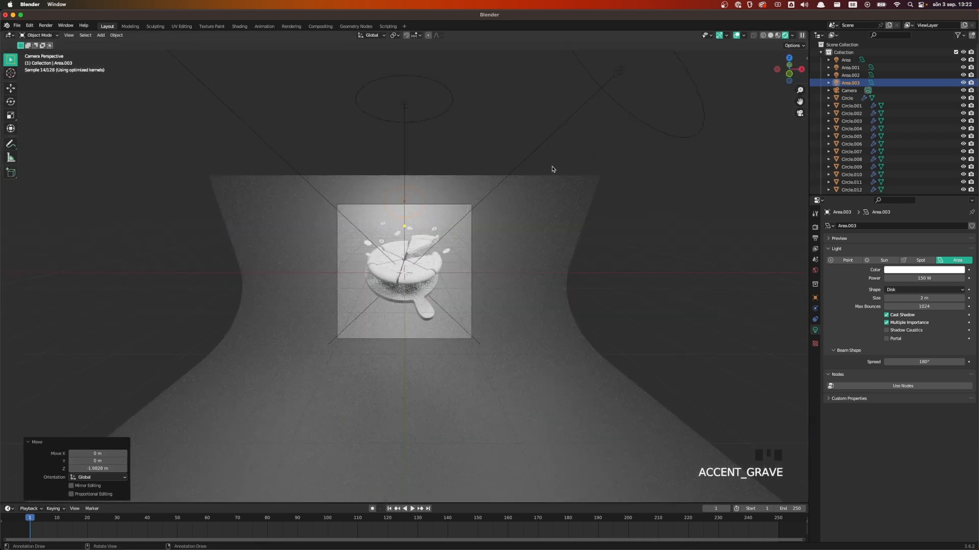
- Set the power of the rear light, Area.003, to 400 W
{"action": "left_click", "coordinate": [905, 278]}
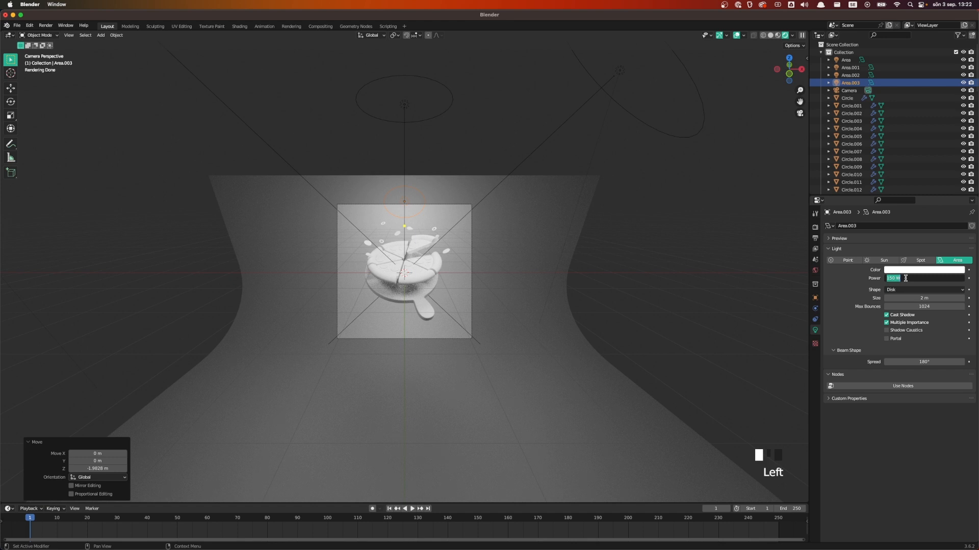
{"action": "type", "text": "400"}
{"action": "key", "text": "Return"}
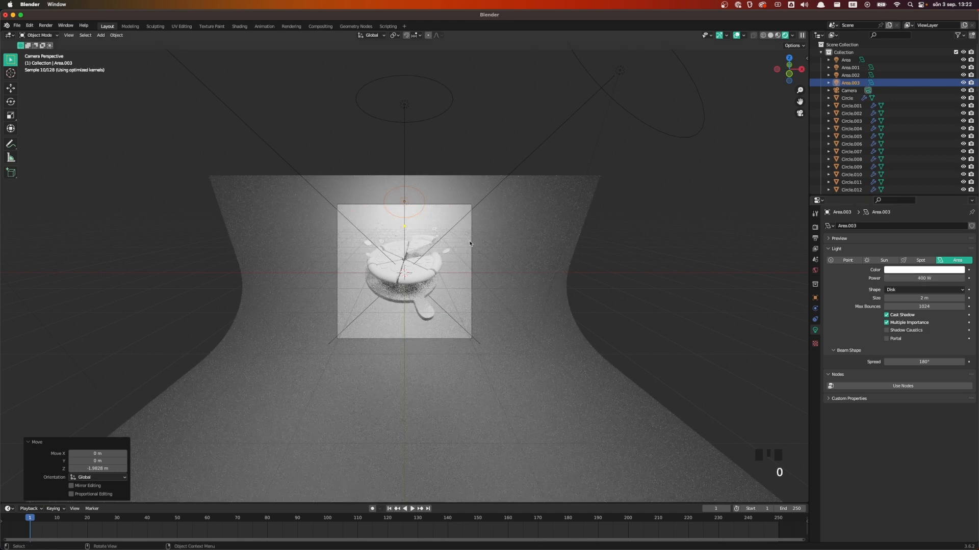
- Lower the rear light further along the global Z axis so it sits just behind the top of the pizza
{"action": "key", "text": "g"}
{"action": "key", "text": "z"}
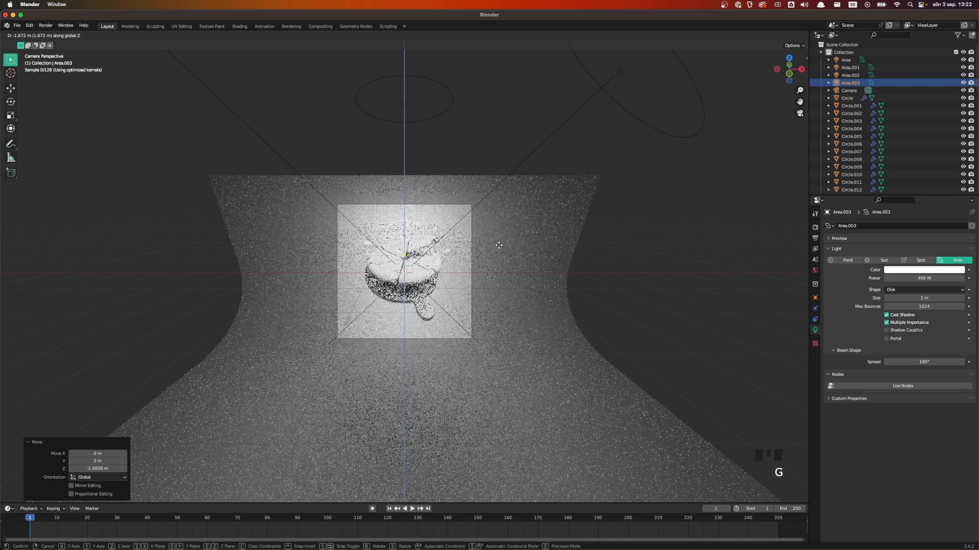
{"action": "left_click", "coordinate": [484, 136]}
{"action": "scroll", "coordinate": [510, 295], "scroll_direction": "up", "scroll_amount": 5}
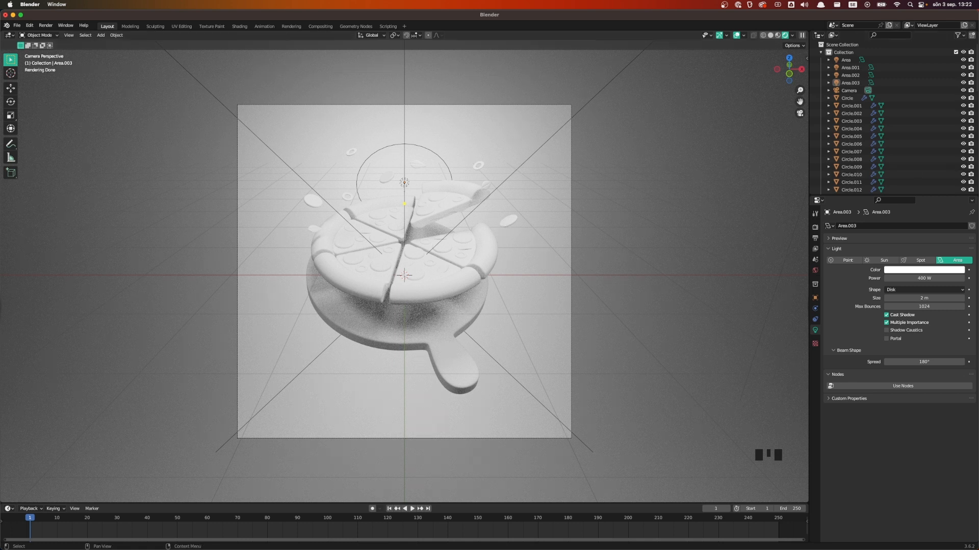
- Give the curved backdrop a new material named Background
{"action": "left_click", "coordinate": [699, 247]}
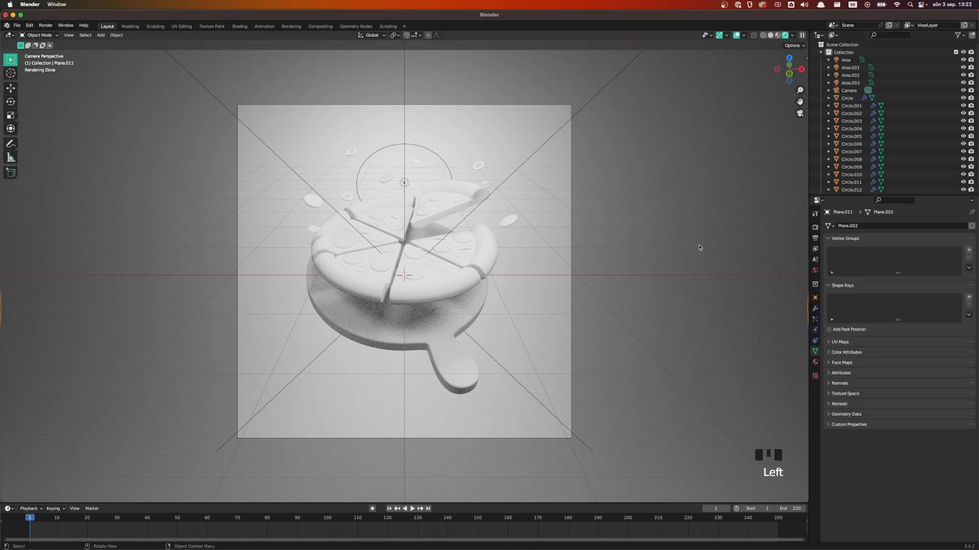
{"action": "left_click", "coordinate": [815, 362]}
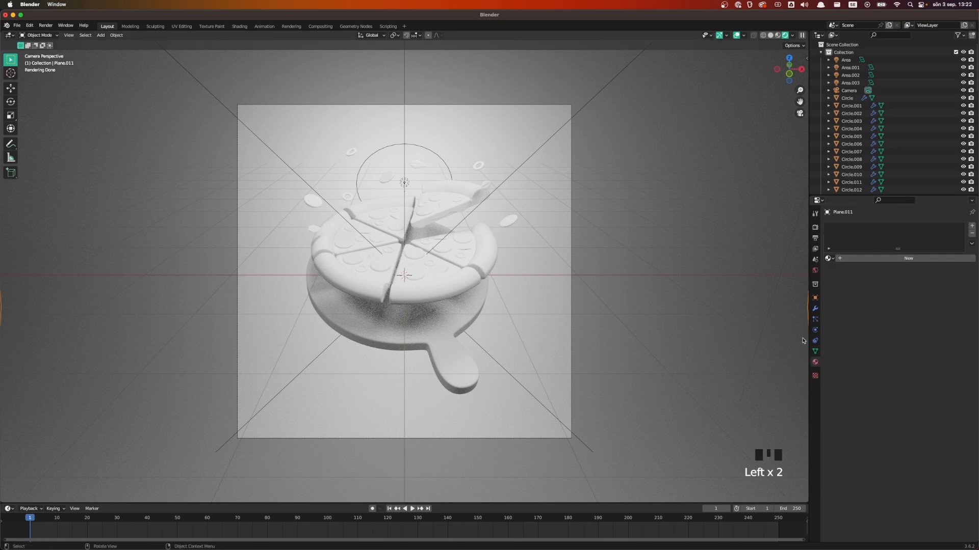
{"action": "left_click", "coordinate": [878, 259]}
{"action": "left_click", "coordinate": [880, 259]}
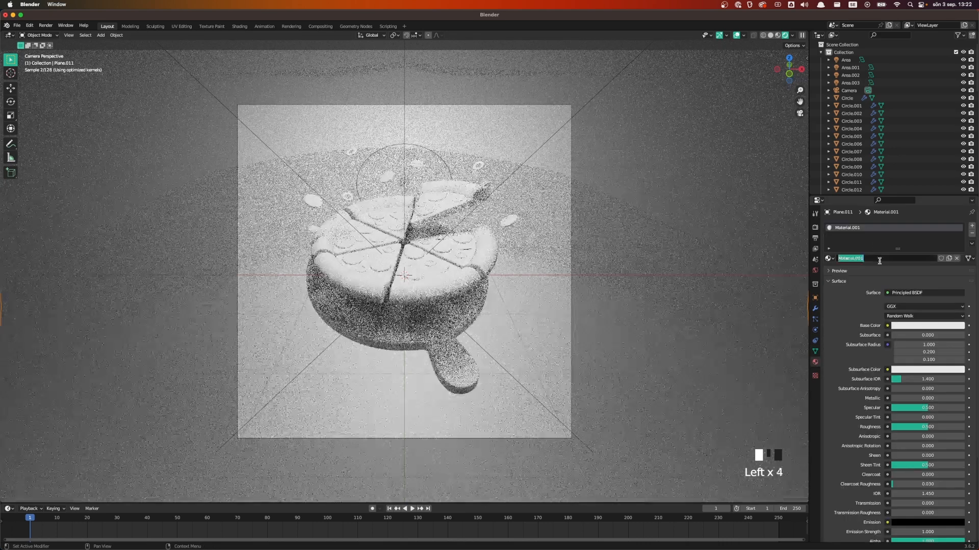
{"action": "type", "text": "Background"}
{"action": "key", "text": "Return"}
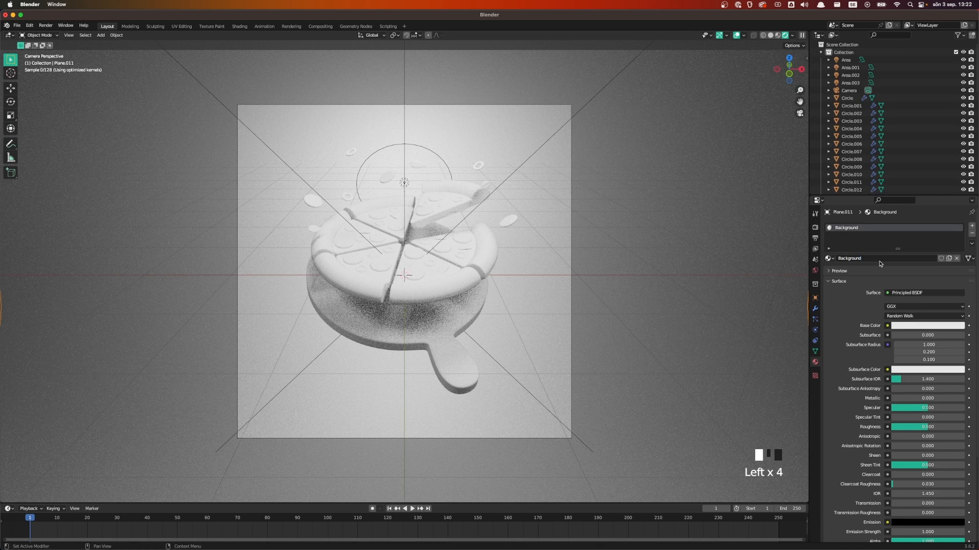
- Set the Background material's base color to the light purple hex value #D6BFE7
{"action": "left_click", "coordinate": [908, 326]}
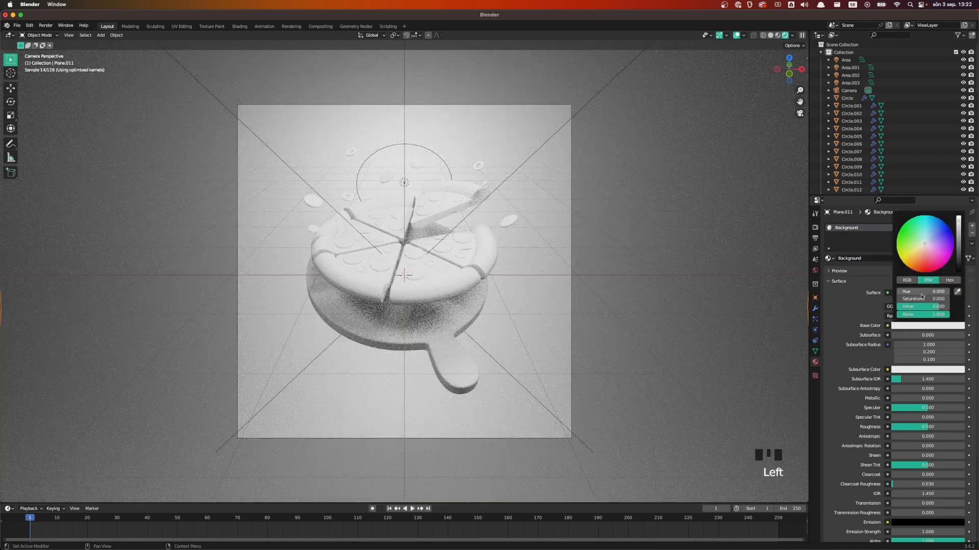
{"action": "left_click", "coordinate": [949, 280]}
{"action": "left_click", "coordinate": [939, 290]}
{"action": "type", "text": "#D6BFE7"}
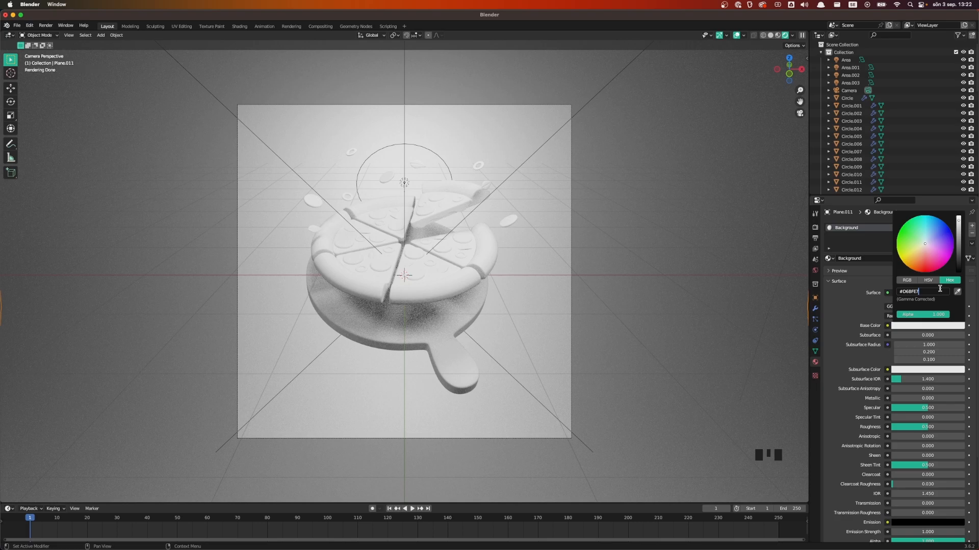
{"action": "key", "text": "Return"}
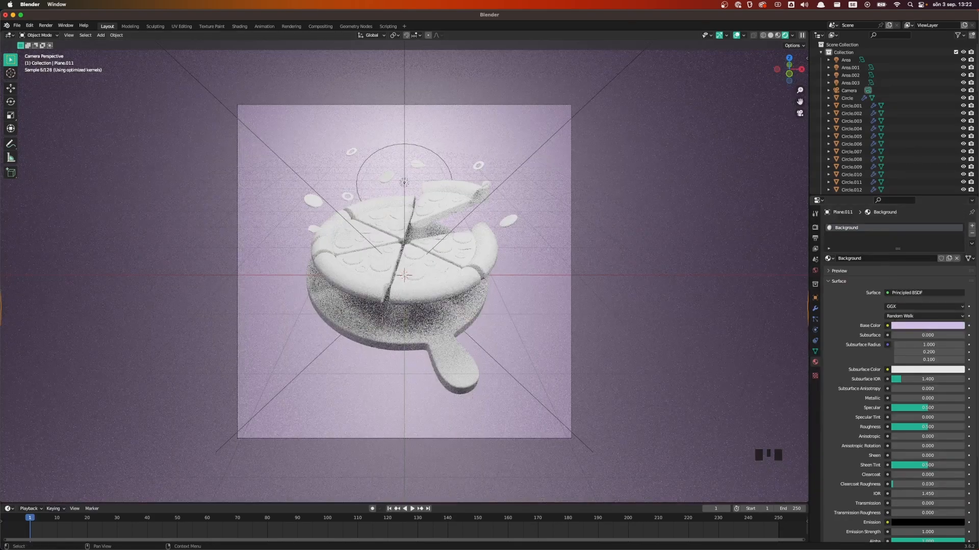
- Select the pizza board and switch to the Shading workspace, showing the camera view in Rendered shading
{"action": "left_click", "coordinate": [443, 353]}
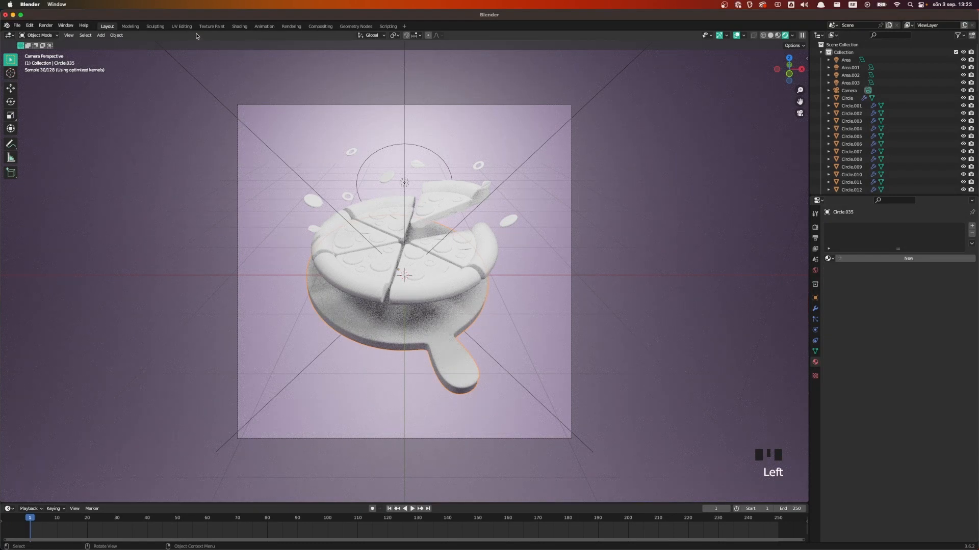
{"action": "left_click", "coordinate": [239, 27]}
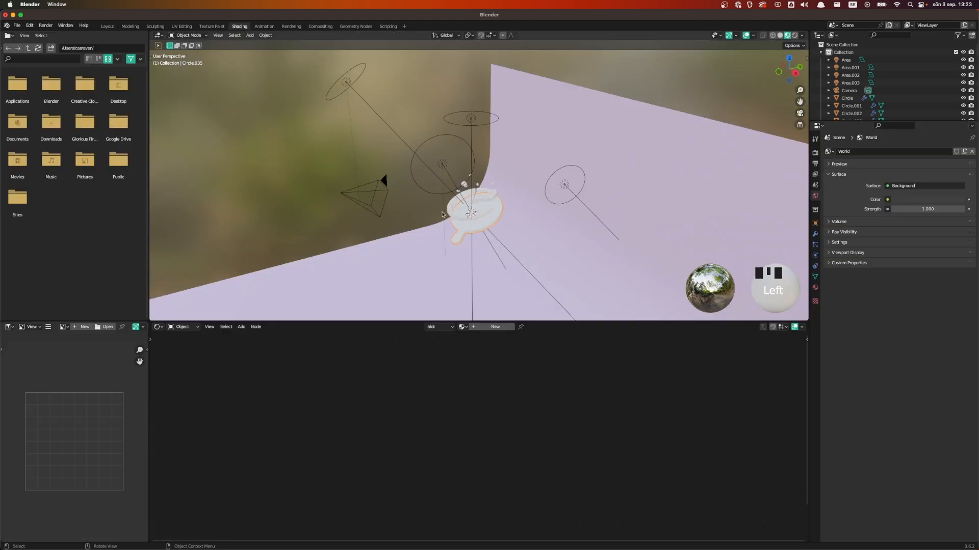
{"action": "key", "text": "grave"}
{"action": "left_click", "coordinate": [585, 163]}
{"action": "scroll", "coordinate": [595, 174], "scroll_direction": "down", "scroll_amount": 1}
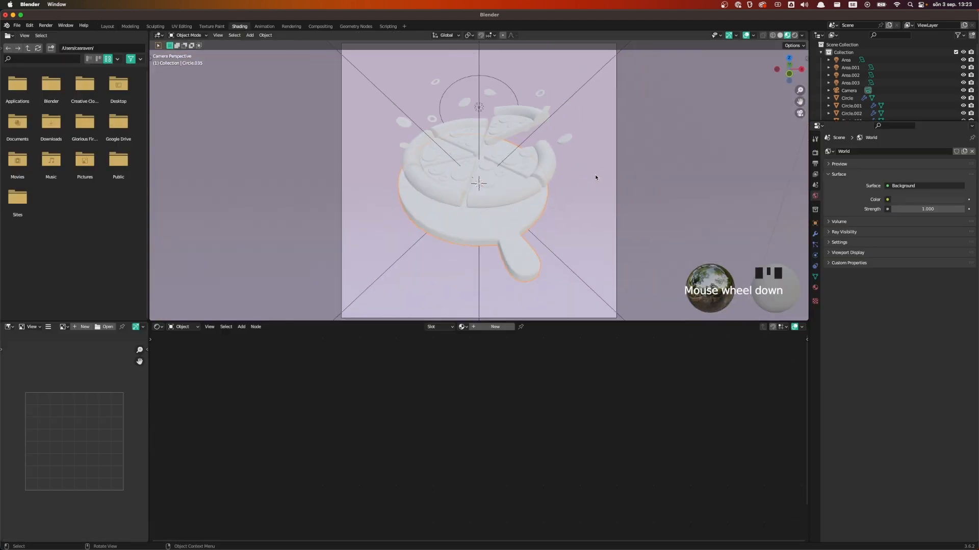
{"action": "key", "text": "z"}
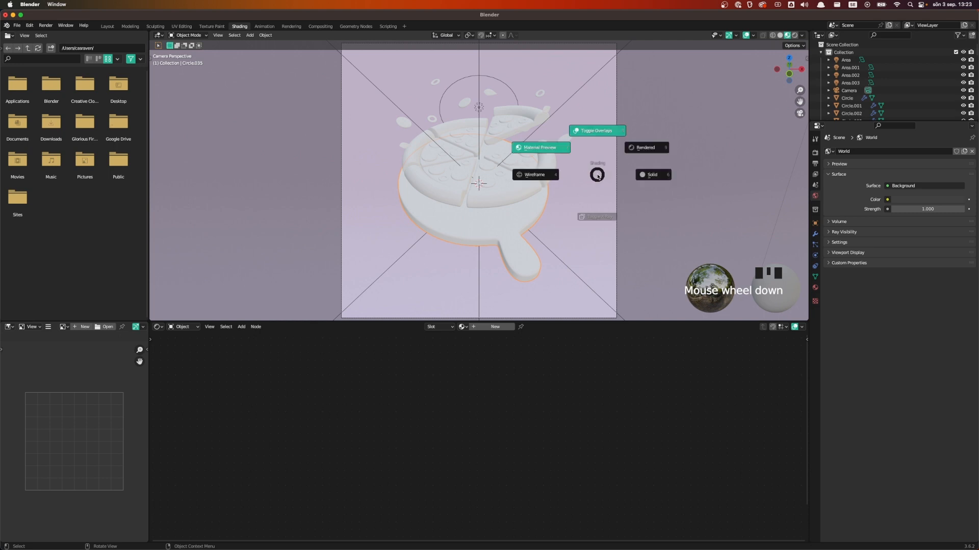
{"action": "left_click", "coordinate": [646, 148]}
{"action": "scroll", "coordinate": [583, 191], "scroll_direction": "down", "scroll_amount": 1}
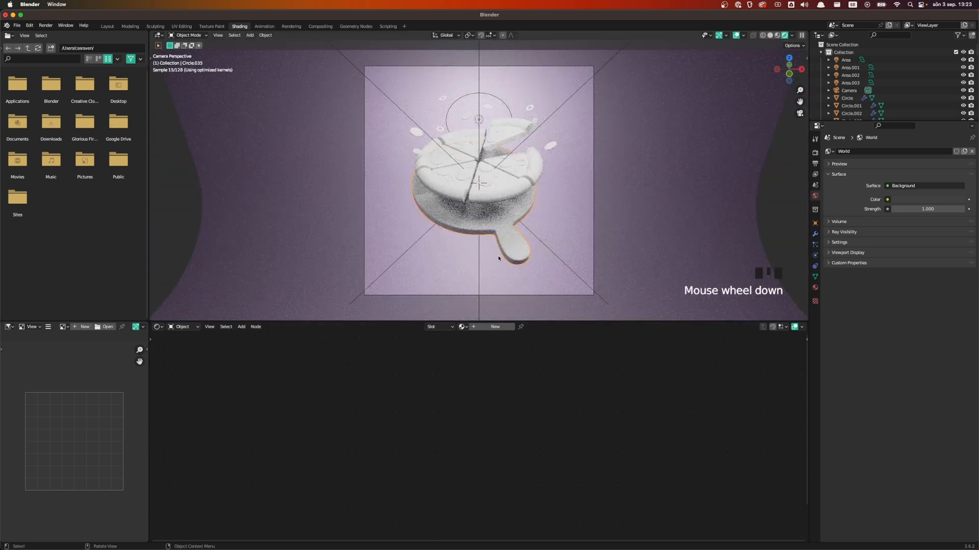
- Give the pizza board a new material named Board
{"action": "left_click", "coordinate": [489, 327]}
{"action": "left_click", "coordinate": [488, 327]}
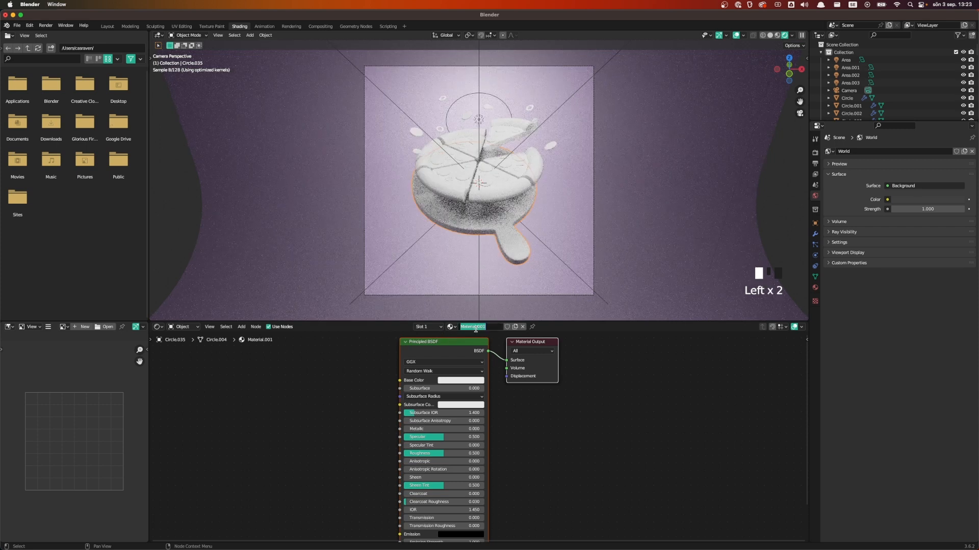
{"action": "type", "text": "Board"}
{"action": "key", "text": "Return"}
- Add a Texture Coordinate node to the Board material, well to the left of the Principled BSDF node
{"action": "scroll", "coordinate": [345, 422], "scroll_direction": "down", "scroll_amount": 3}
{"action": "left_click", "coordinate": [350, 420]}
{"action": "middle_click_drag", "start_coordinate": [349, 419], "coordinate": [460, 397]}
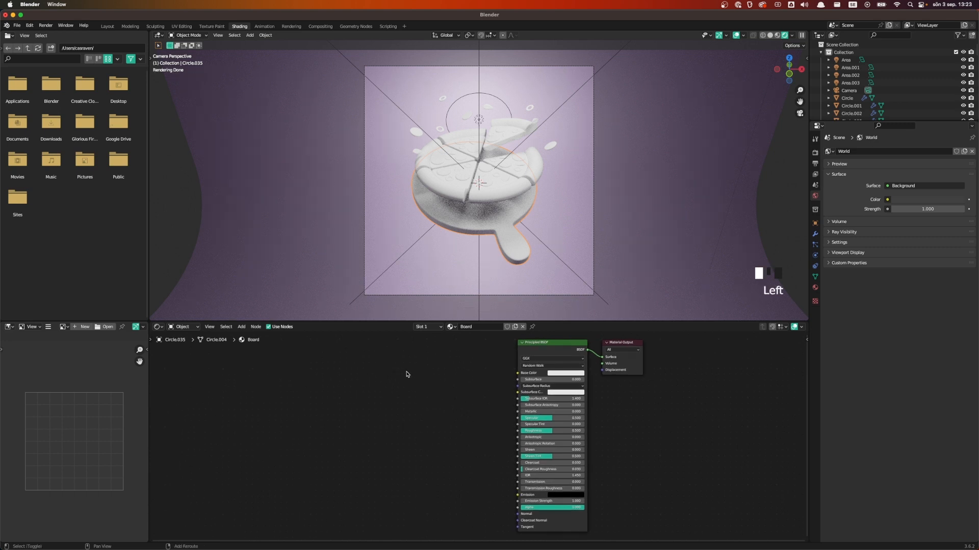
{"action": "key", "text": "shift+a"}
{"action": "left_click", "coordinate": [303, 381]}
{"action": "type", "text": "Texture"}
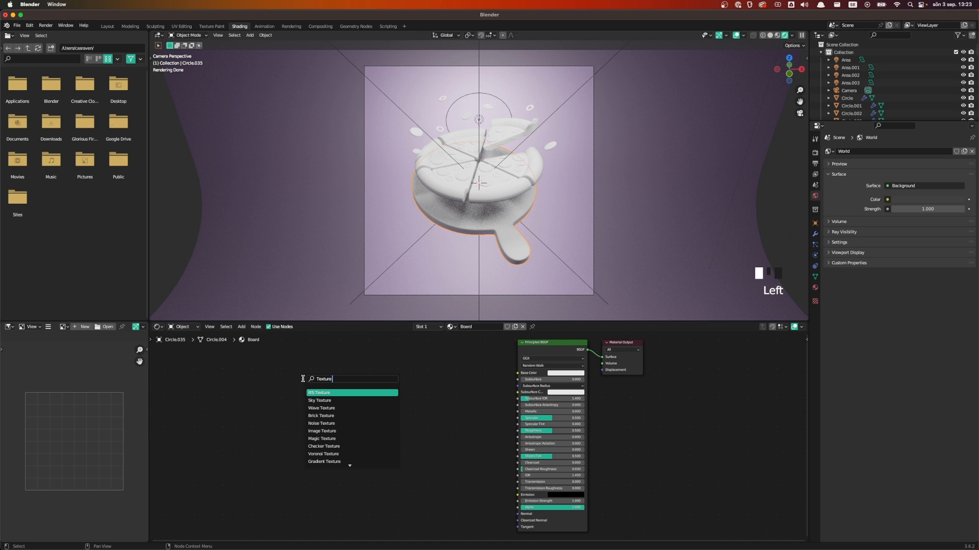
{"action": "type", "text": " co"}
{"action": "key", "text": "Return"}
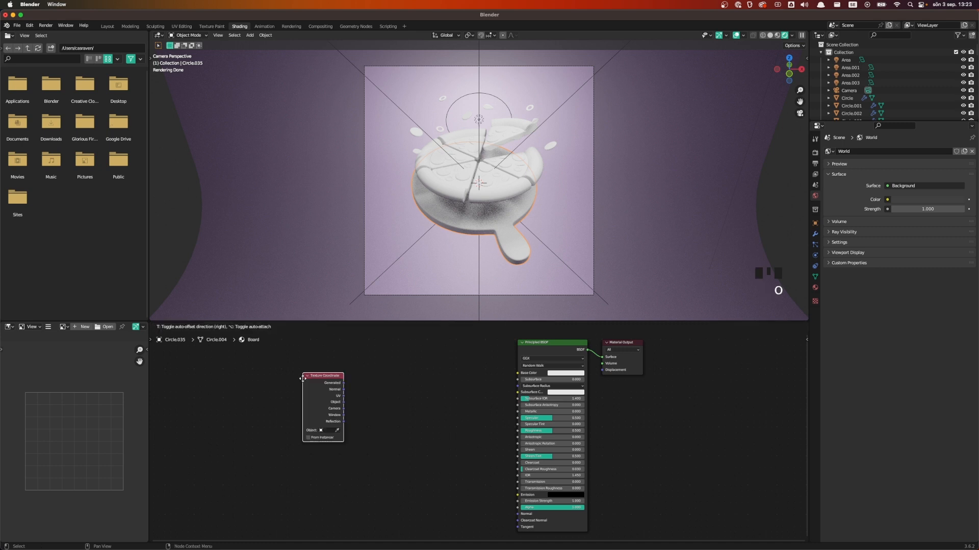
{"action": "left_click", "coordinate": [199, 380]}
- Add a Mapping node directly to the right of the Texture Coordinate node
{"action": "key", "text": "shift+a"}
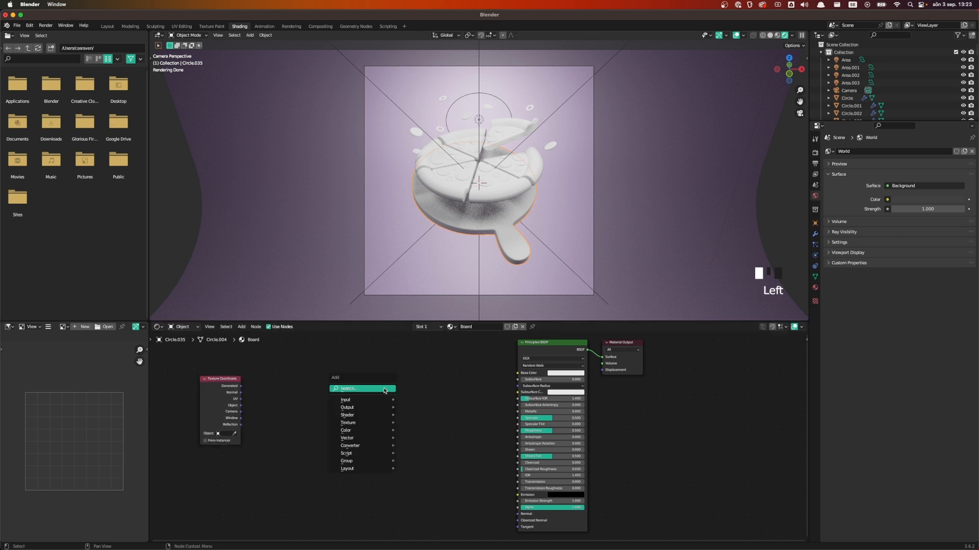
{"action": "left_click", "coordinate": [384, 388]}
{"action": "type", "text": "mapp"}
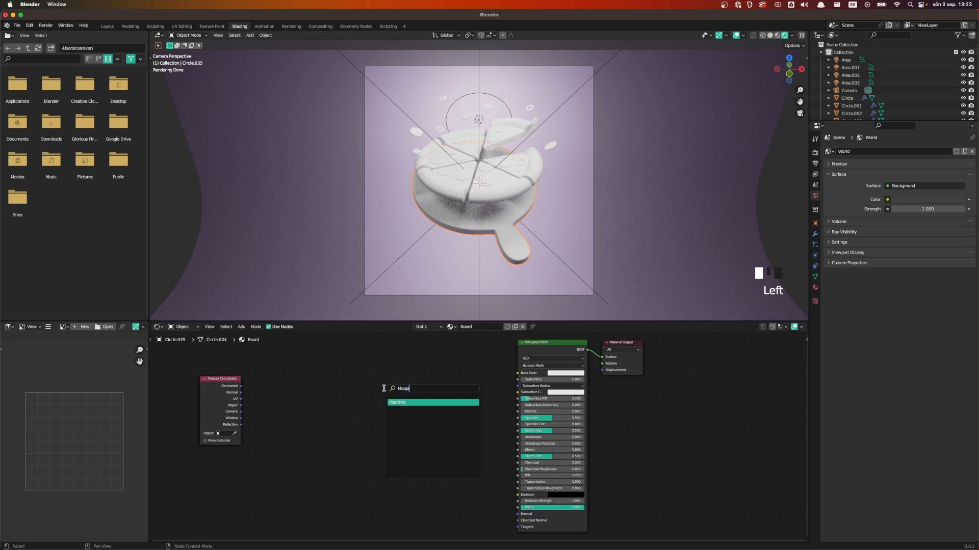
{"action": "key", "text": "Return"}
{"action": "left_click", "coordinate": [232, 373]}
- Add a Musgrave Texture node to the right of the Mapping node
{"action": "left_click", "coordinate": [367, 391]}
{"action": "key", "text": "shift+a"}
{"action": "left_click", "coordinate": [368, 389]}
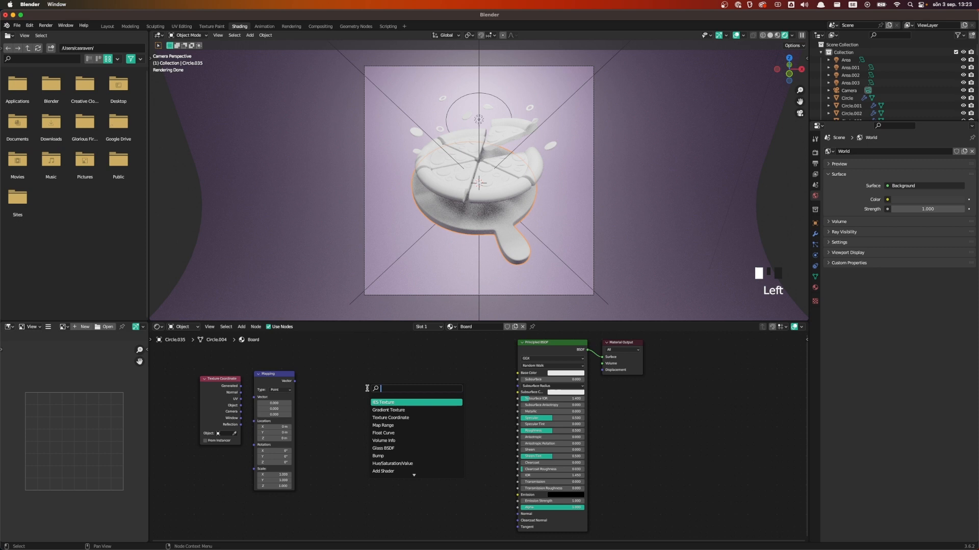
{"action": "type", "text": "Musg"}
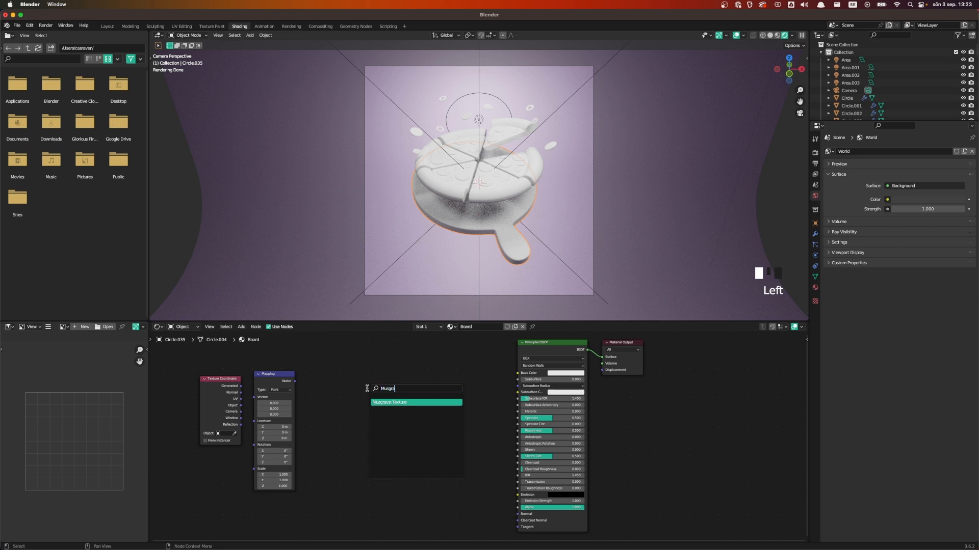
{"action": "type", "text": "ra"}
{"action": "left_click", "coordinate": [384, 403]}
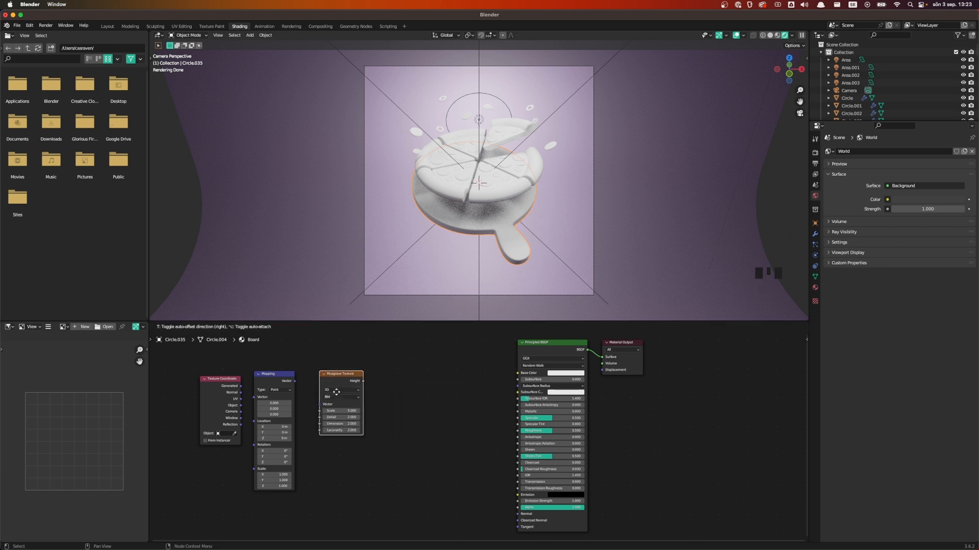
{"action": "left_click", "coordinate": [342, 403]}
- Add a Noise Texture node directly to the right of the Musgrave Texture node in the Board material
{"action": "key", "text": "shift+a"}
{"action": "left_click", "coordinate": [437, 391]}
{"action": "type", "text": "Noise"}
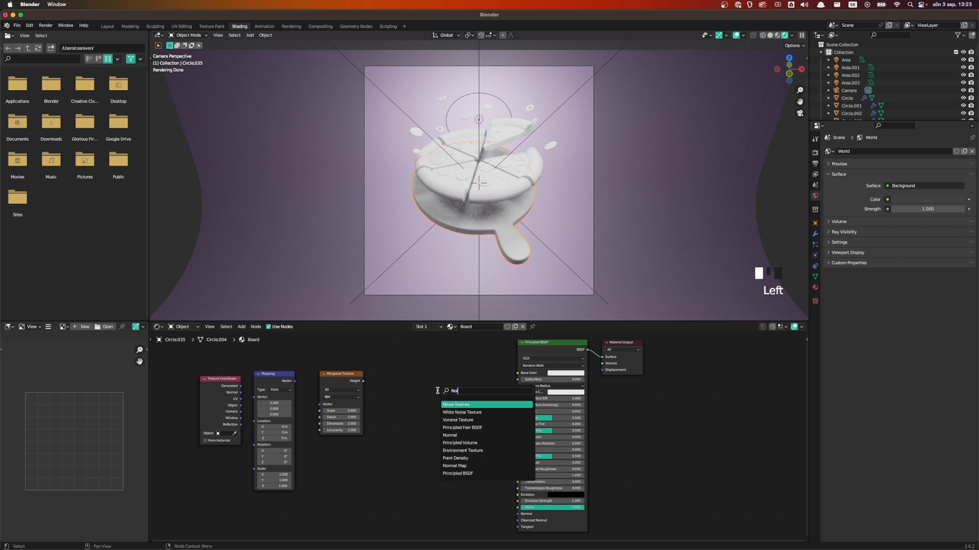
{"action": "left_click", "coordinate": [450, 403]}
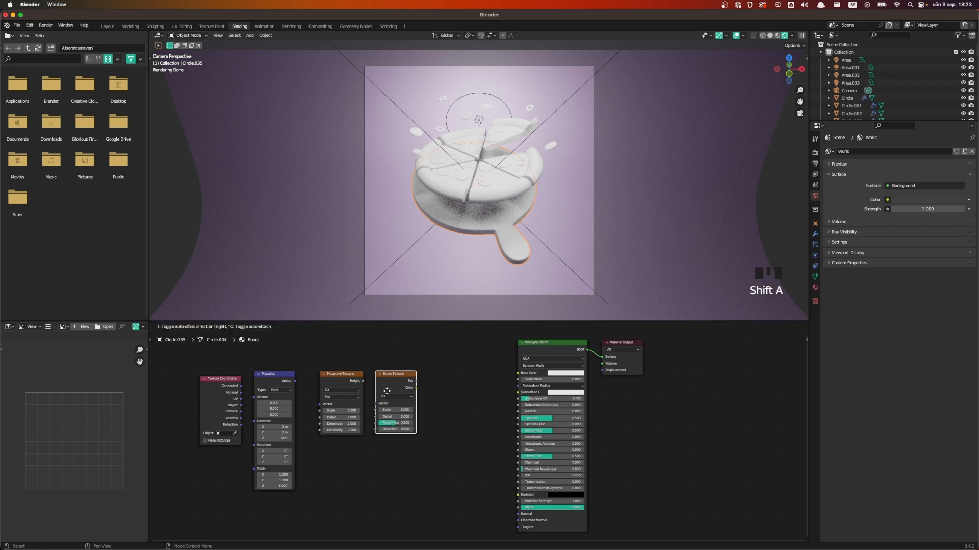
{"action": "left_click", "coordinate": [385, 394]}
- Add a Color Ramp node between the Noise Texture and Principled BSDF nodes
{"action": "key", "text": "shift+a"}
{"action": "left_click", "coordinate": [442, 388]}
{"action": "type", "text": "Color Ramp"}
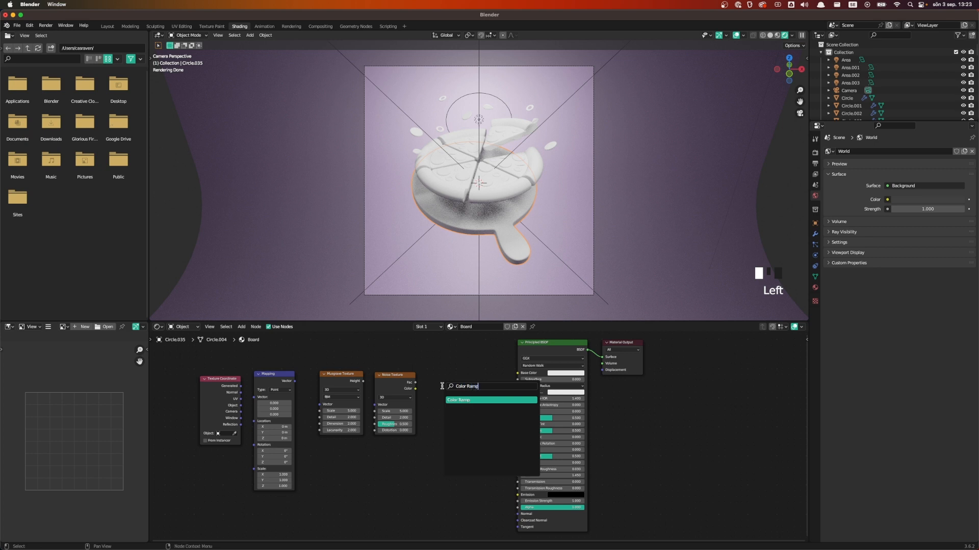
{"action": "key", "text": "Return"}
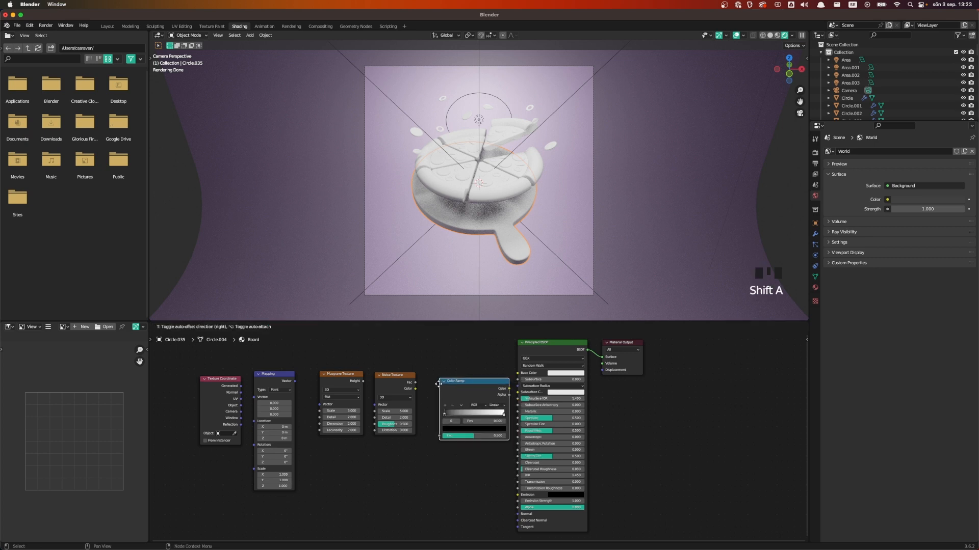
- Chain the Board nodes from Generated coordinates through Mapping, Musgrave Height, Noise Fac and Color Ramp into the Principled BSDF's Base Color
{"action": "scroll", "coordinate": [227, 398], "scroll_direction": "up", "scroll_amount": 2}
{"action": "middle_click_drag", "start_coordinate": [208, 391], "coordinate": [242, 390]}
{"action": "left_click_drag", "start_coordinate": [235, 378], "coordinate": [327, 398]}
{"action": "left_click_drag", "start_coordinate": [380, 373], "coordinate": [391, 399]}
{"action": "left_click", "coordinate": [439, 373]}
{"action": "left_click_drag", "start_coordinate": [439, 374], "coordinate": [452, 425]}
{"action": "left_click_drag", "start_coordinate": [534, 370], "coordinate": [558, 362]}
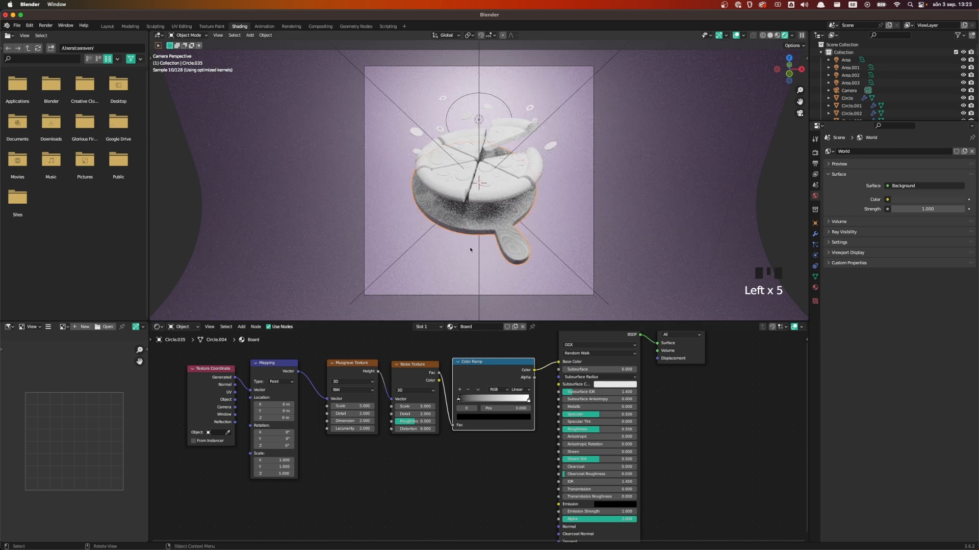
- Set the first stop of the Board material's Color Ramp to hex color 663F38
{"action": "scroll", "coordinate": [574, 234], "scroll_direction": "up", "scroll_amount": 1}
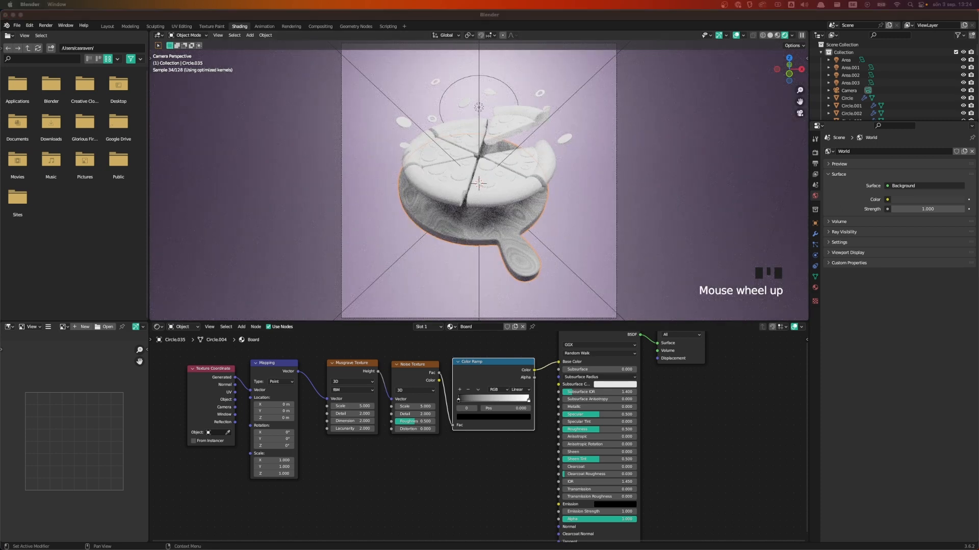
{"action": "left_click", "coordinate": [473, 418]}
{"action": "left_click", "coordinate": [487, 387]}
{"action": "type", "text": "#663F38"}
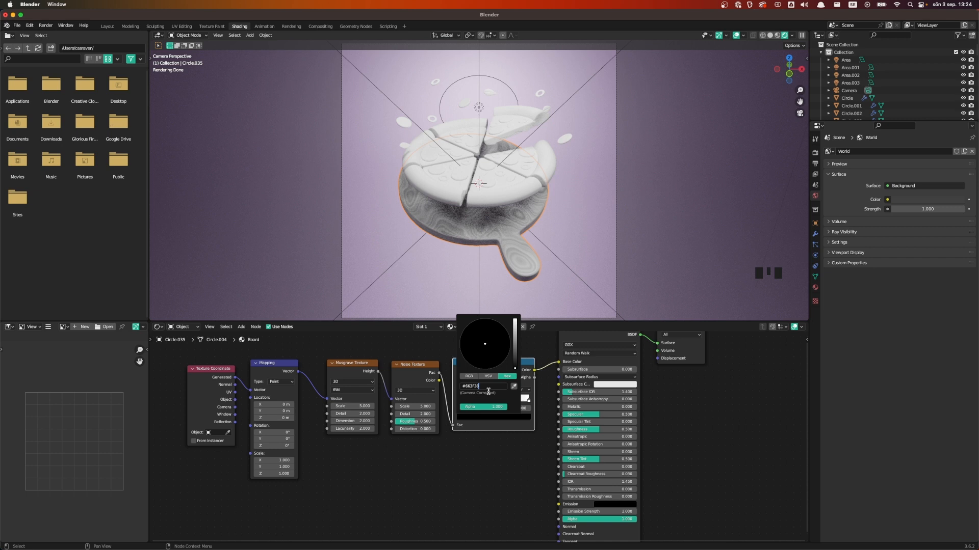
{"action": "key", "text": "Return"}
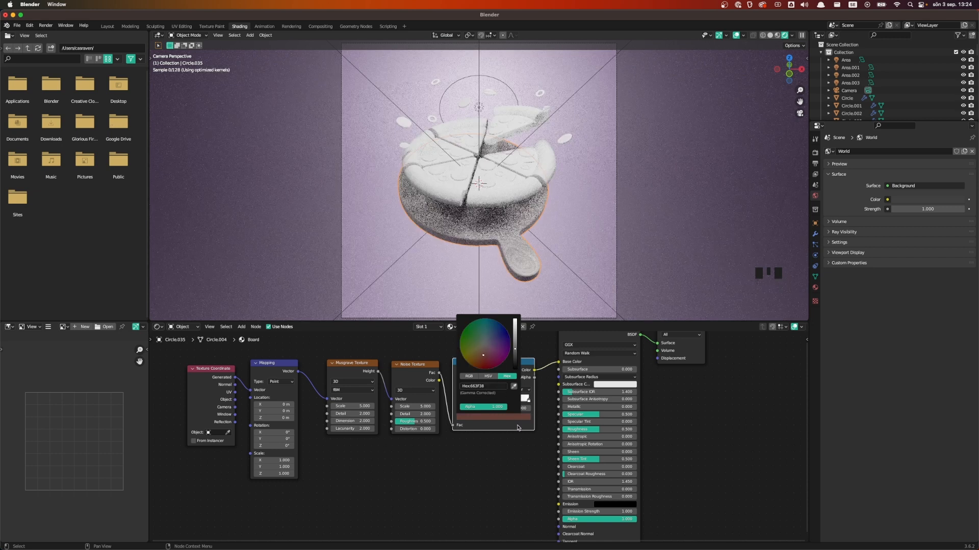
- Set the last stop of the Board material's Color Ramp to hex color FFB493
{"action": "scroll", "coordinate": [533, 453], "scroll_direction": "up", "scroll_amount": 3}
{"action": "scroll", "coordinate": [532, 453], "scroll_direction": "up", "scroll_amount": 3}
{"action": "middle_click_drag", "start_coordinate": [535, 443], "coordinate": [529, 477]}
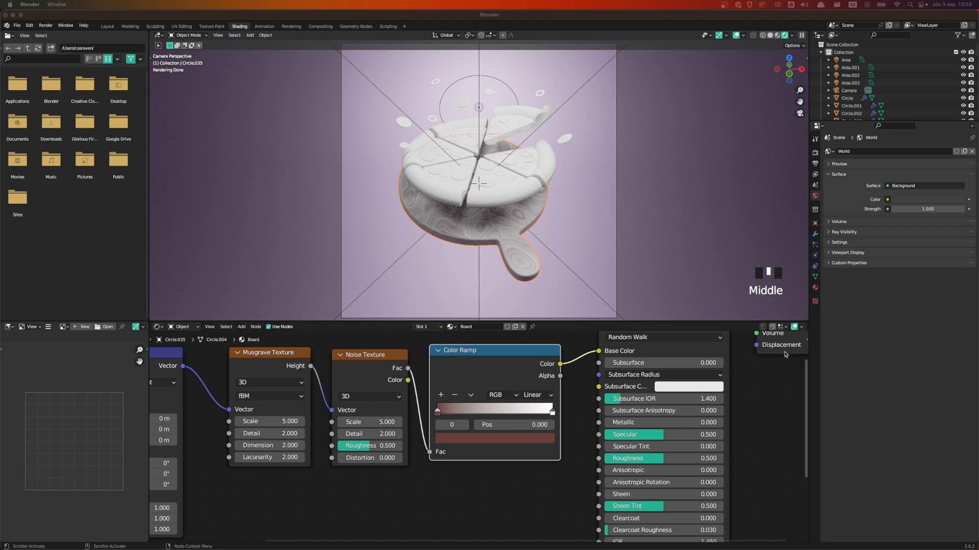
{"action": "left_click", "coordinate": [551, 412]}
{"action": "left_click", "coordinate": [494, 438]}
{"action": "left_click", "coordinate": [489, 390]}
{"action": "type", "text": "#FFB493"}
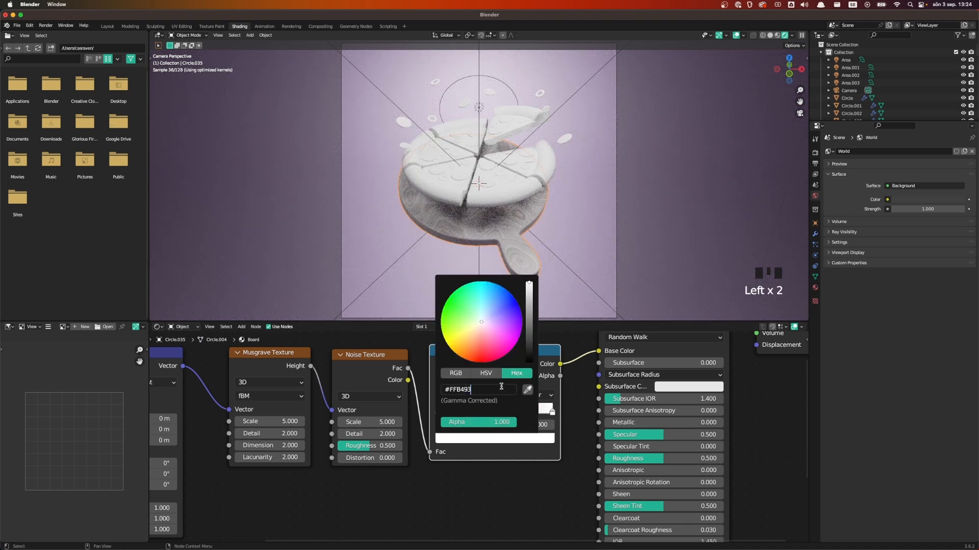
{"action": "key", "text": "Return"}
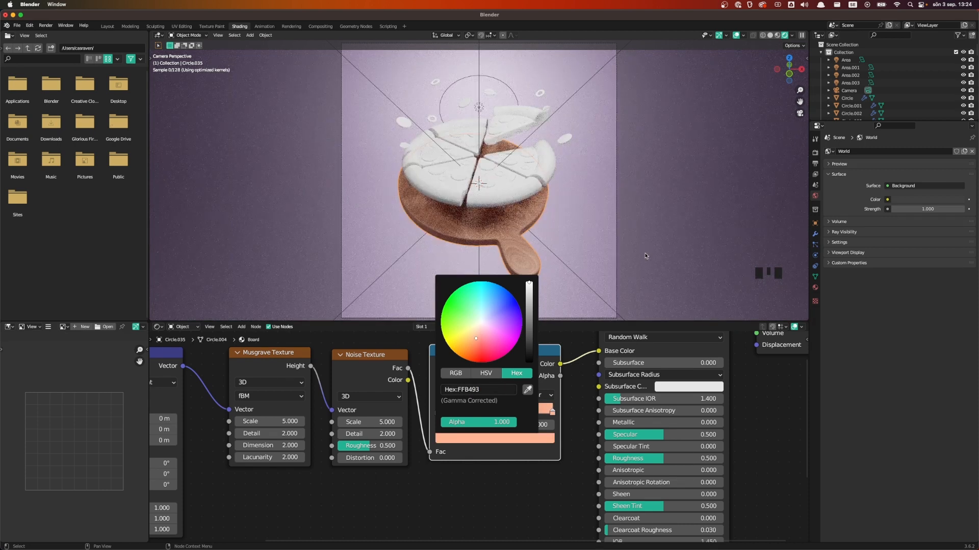
- Switch the viewport to Material Preview and set the Board Mapping node's Z scale to 0.2
{"action": "key", "text": "z"}
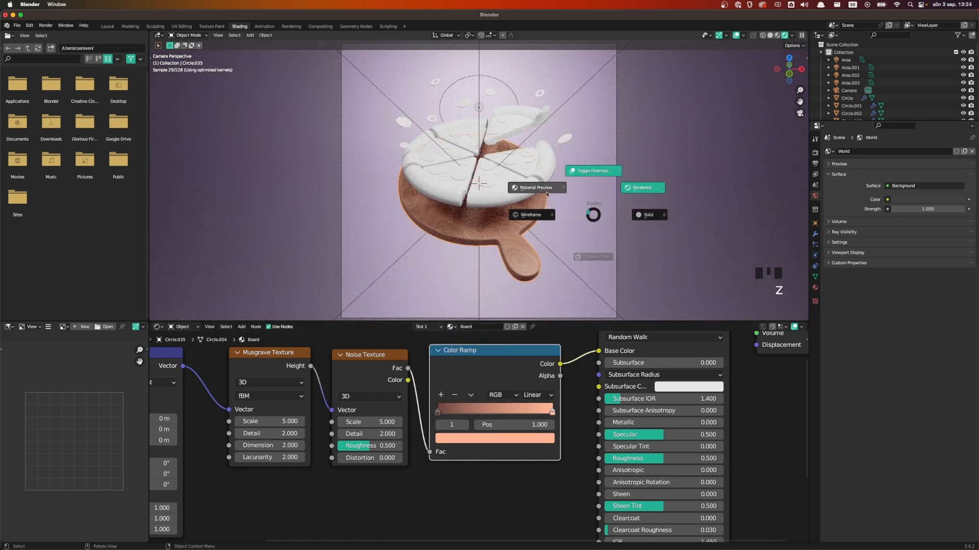
{"action": "left_click", "coordinate": [519, 231]}
{"action": "middle_click_drag", "start_coordinate": [518, 231], "coordinate": [503, 221]}
{"action": "scroll", "coordinate": [501, 220], "scroll_direction": "up", "scroll_amount": 2}
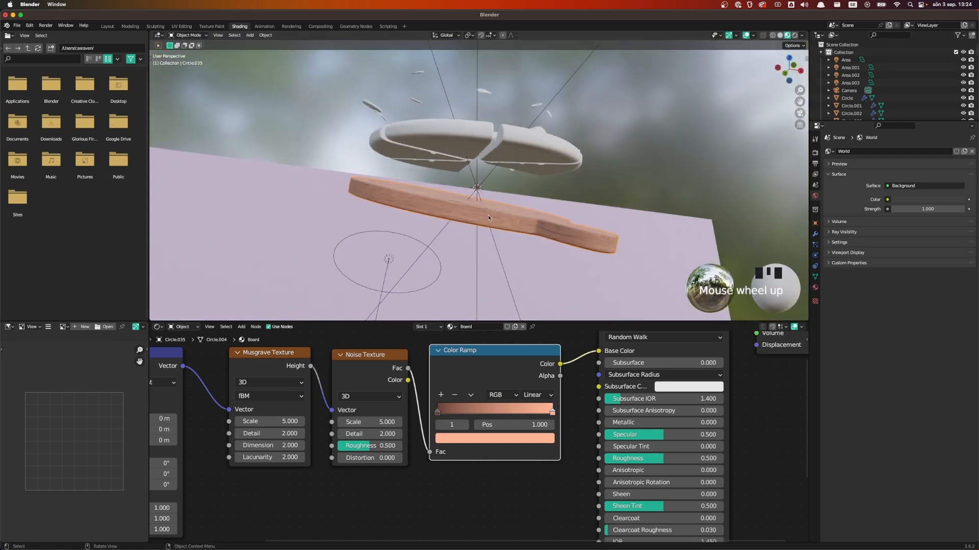
{"action": "middle_click_drag", "start_coordinate": [262, 431], "coordinate": [473, 408]}
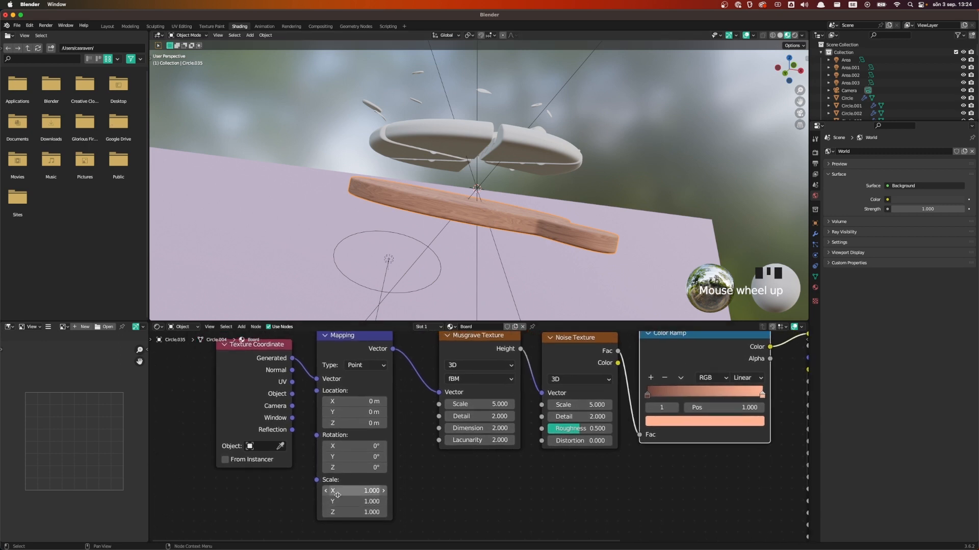
{"action": "mouse_move", "coordinate": [356, 514]}
{"action": "left_mouse_down"}
{"action": "mouse_move", "coordinate": [368, 514]}
{"action": "mouse_move", "coordinate": [341, 512]}
{"action": "mouse_move", "coordinate": [350, 512]}
{"action": "left_mouse_up"}
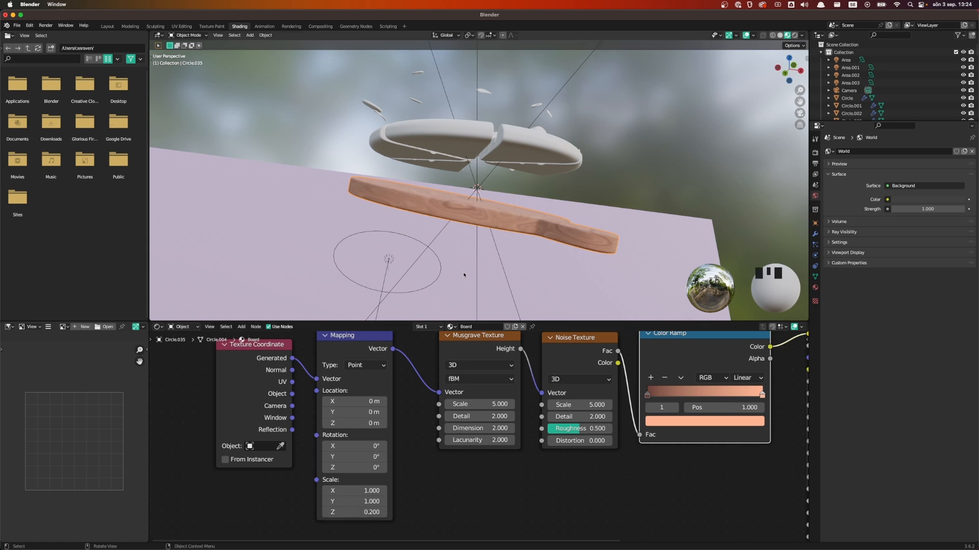
- Select the front pizza slice and rename its crust material to Crust
{"action": "middle_click_drag", "start_coordinate": [463, 275], "coordinate": [446, 301]}
{"action": "scroll", "coordinate": [557, 259], "scroll_direction": "down", "scroll_amount": 1}
{"action": "middle_click_drag", "start_coordinate": [557, 259], "coordinate": [553, 213]}
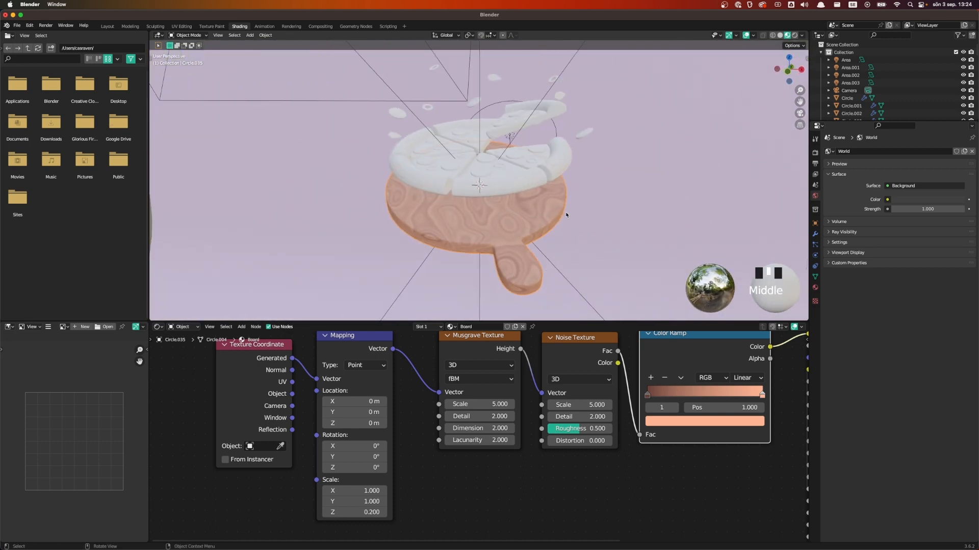
{"action": "scroll", "coordinate": [566, 215], "scroll_direction": "down", "scroll_amount": 1}
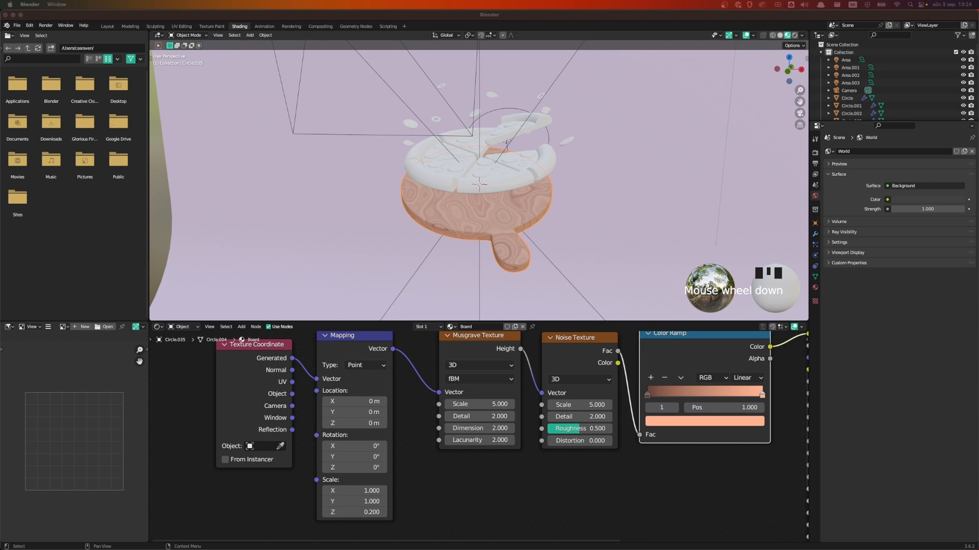
{"action": "left_click", "coordinate": [489, 186]}
{"action": "left_click", "coordinate": [486, 326]}
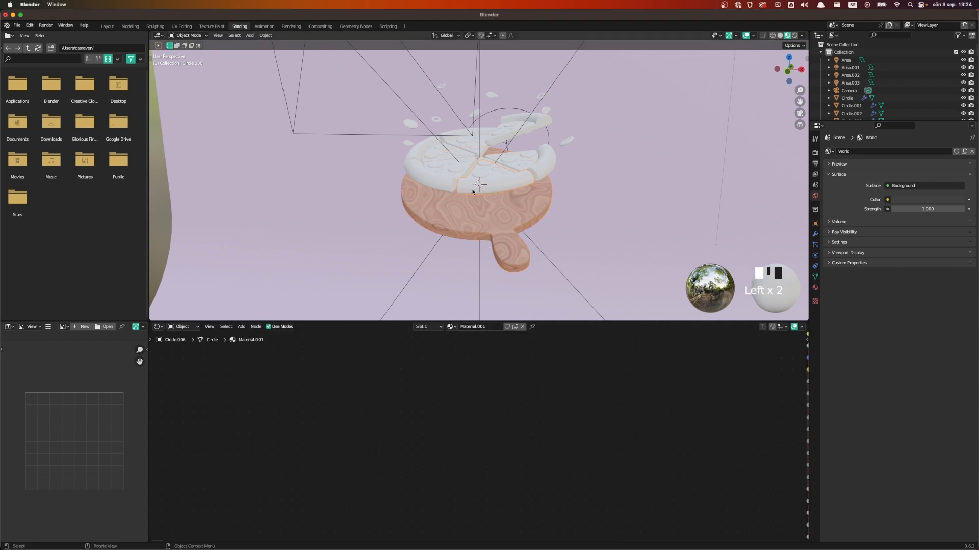
{"action": "double_click", "coordinate": [487, 327]}
{"action": "type", "text": "crust"}
{"action": "key", "text": "Return"}
{"action": "scroll", "coordinate": [545, 389], "scroll_direction": "down", "scroll_amount": 5}
{"action": "middle_click_drag", "start_coordinate": [610, 409], "coordinate": [452, 454]}
{"action": "left_click", "coordinate": [341, 437]}
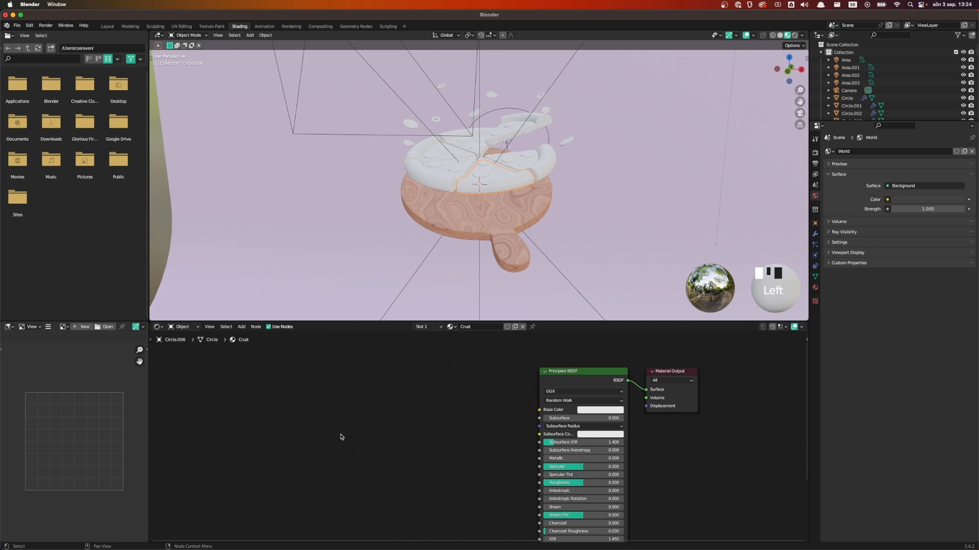
{"action": "left_click", "coordinate": [403, 429]}
{"action": "key", "text": "shift+a"}
{"action": "left_click", "coordinate": [363, 408]}
{"action": "type", "text": "Tex"}
{"action": "key", "text": "Return"}
{"action": "key", "text": "Escape"}
- Add a Texture Coordinate node to the Crust material, well to the left of the Principled BSDF node
{"action": "key", "text": "shift+a"}
{"action": "type", "text": "Texture C"}
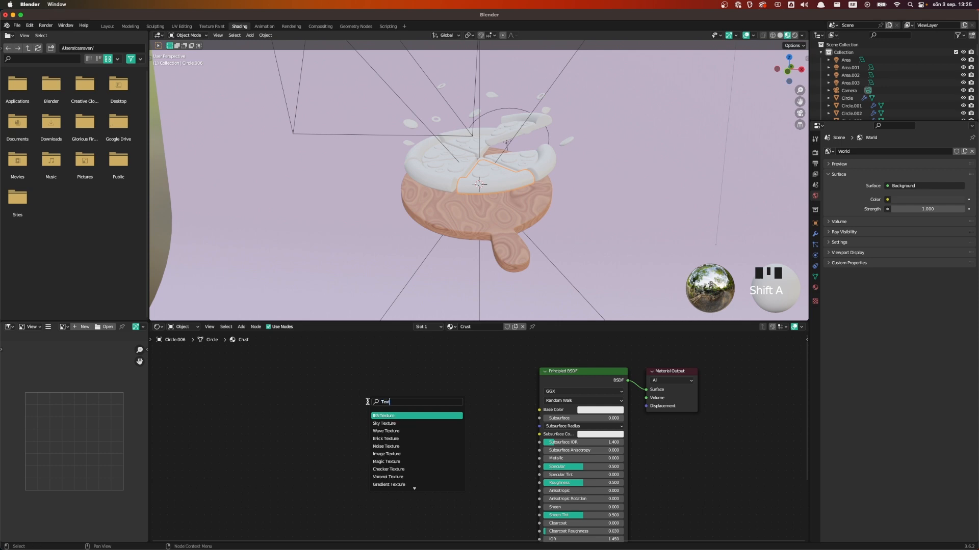
{"action": "key", "text": "Return"}
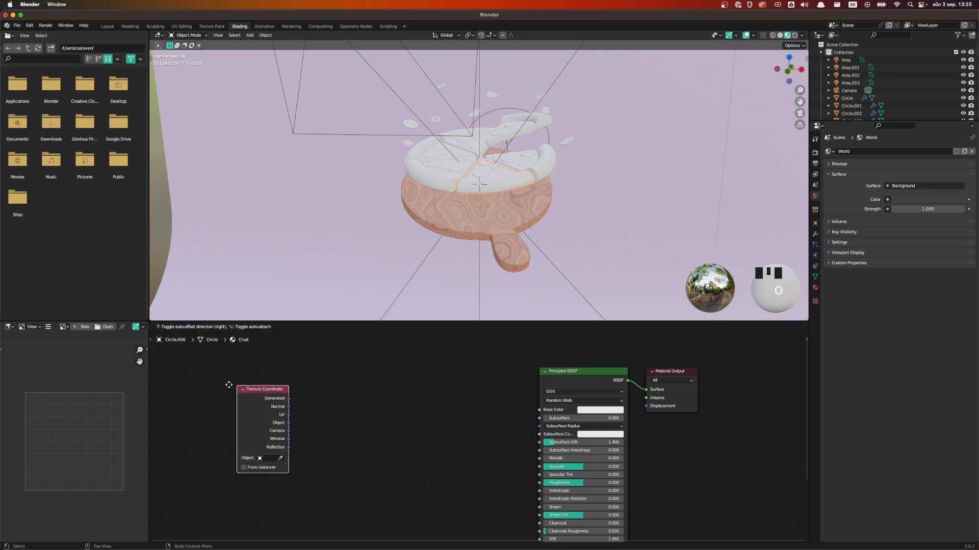
{"action": "left_click", "coordinate": [220, 377]}
- Add a Mapping node to the Crust material, directly to the right of the Texture Coordinate node
{"action": "key", "text": "shift+a"}
{"action": "left_click", "coordinate": [400, 405]}
{"action": "type", "text": "mapping"}
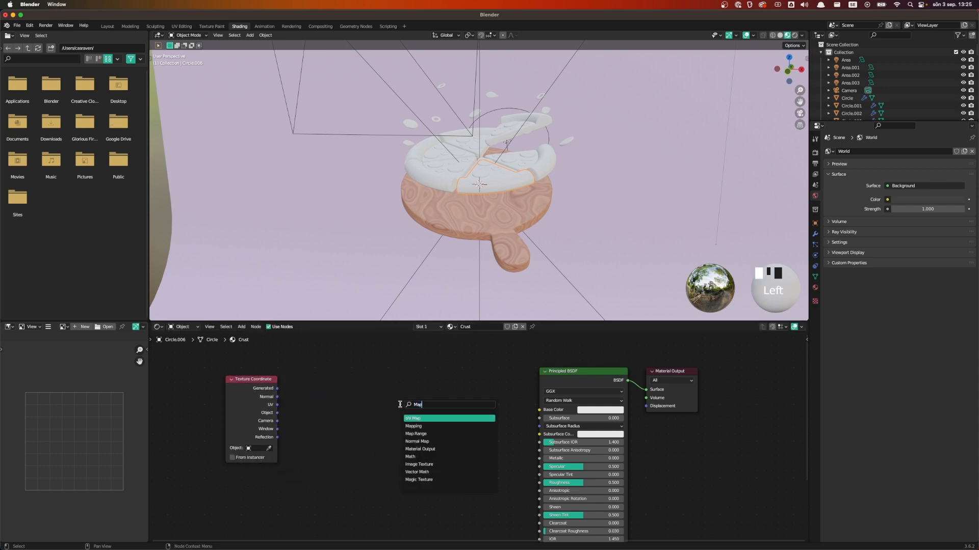
{"action": "key", "text": "Return"}
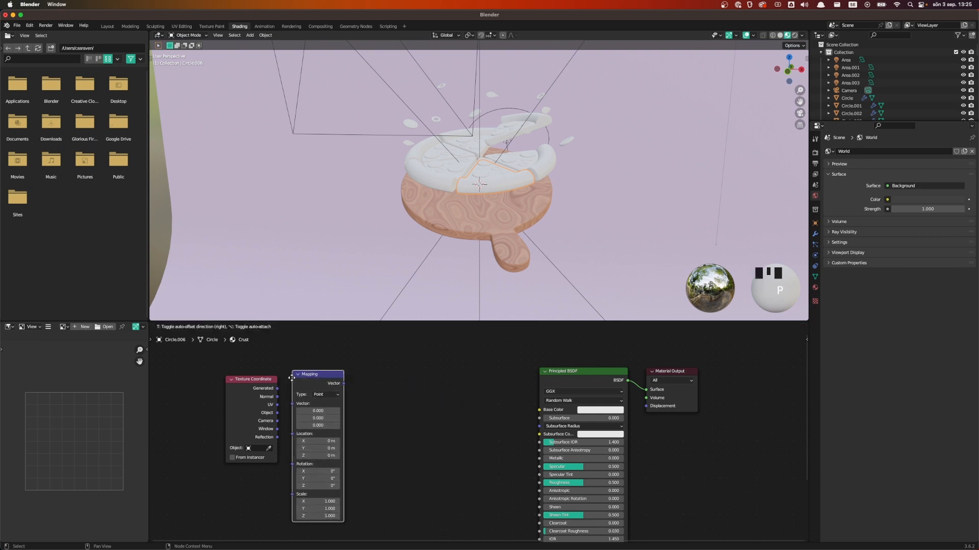
{"action": "left_click", "coordinate": [292, 378]}
- Add a Noise Texture node to the right of the Mapping node in the Crust material
{"action": "key", "text": "shift+a"}
{"action": "left_click", "coordinate": [424, 403]}
{"action": "type", "text": "Noise"}
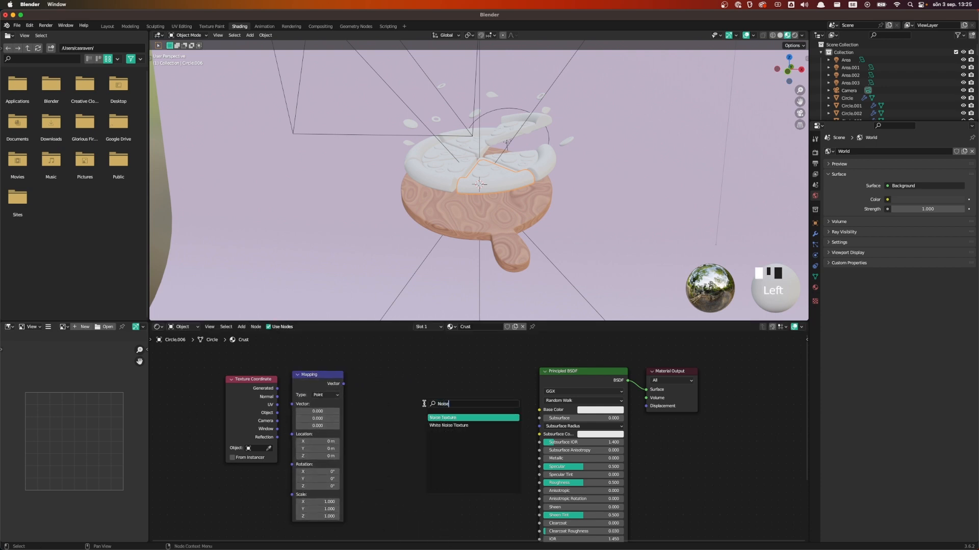
{"action": "left_click", "coordinate": [439, 418]}
{"action": "left_click", "coordinate": [377, 392]}
- Add a Color Ramp node between the Crust material's Noise Texture and Principled BSDF nodes
{"action": "key", "text": "shift+a"}
{"action": "left_click", "coordinate": [450, 390]}
{"action": "type", "text": "color ramp"}
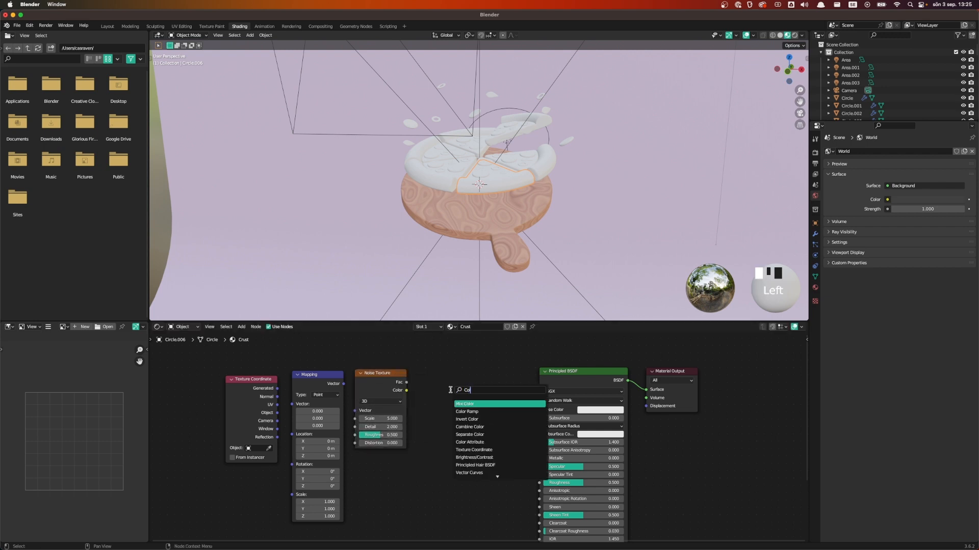
{"action": "key", "text": "Return"}
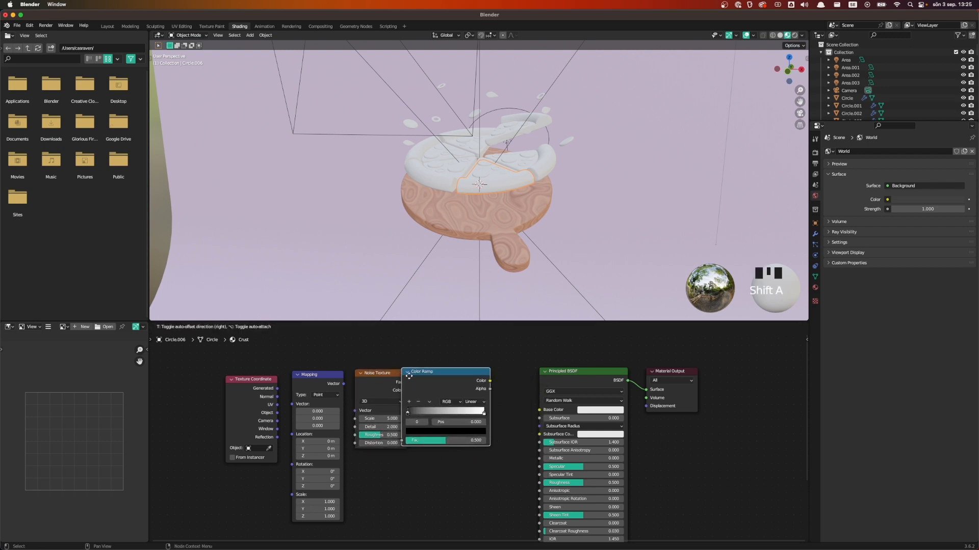
{"action": "left_click", "coordinate": [419, 380]}
- Chain the Crust nodes from Generated coordinates through Mapping, Noise Fac and Color Ramp into the Principled BSDF's Base Color
{"action": "left_click_drag", "start_coordinate": [276, 391], "coordinate": [292, 405]}
{"action": "left_click_drag", "start_coordinate": [344, 384], "coordinate": [356, 411]}
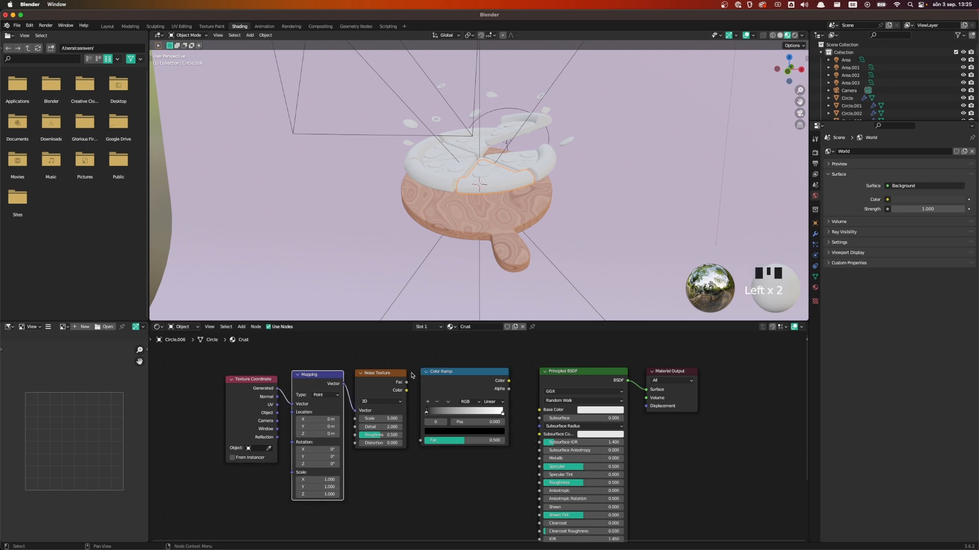
{"action": "left_click_drag", "start_coordinate": [407, 383], "coordinate": [421, 440]}
{"action": "left_click_drag", "start_coordinate": [509, 382], "coordinate": [539, 410]}
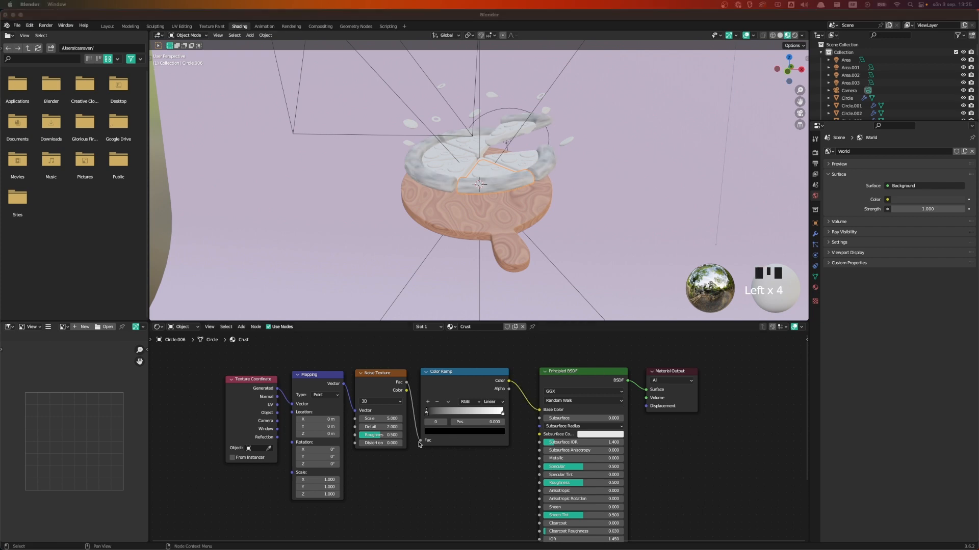
- Set the first stop of the Crust material's Color Ramp to hex color 944713
{"action": "left_click", "coordinate": [436, 434]}
{"action": "left_click", "coordinate": [463, 399]}
{"action": "type", "text": "944713"}
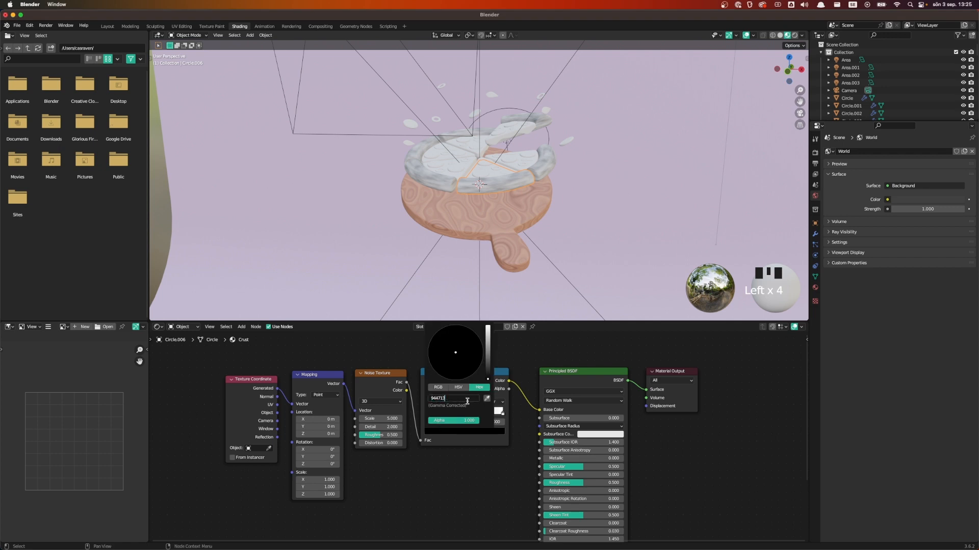
{"action": "key", "text": "Return"}
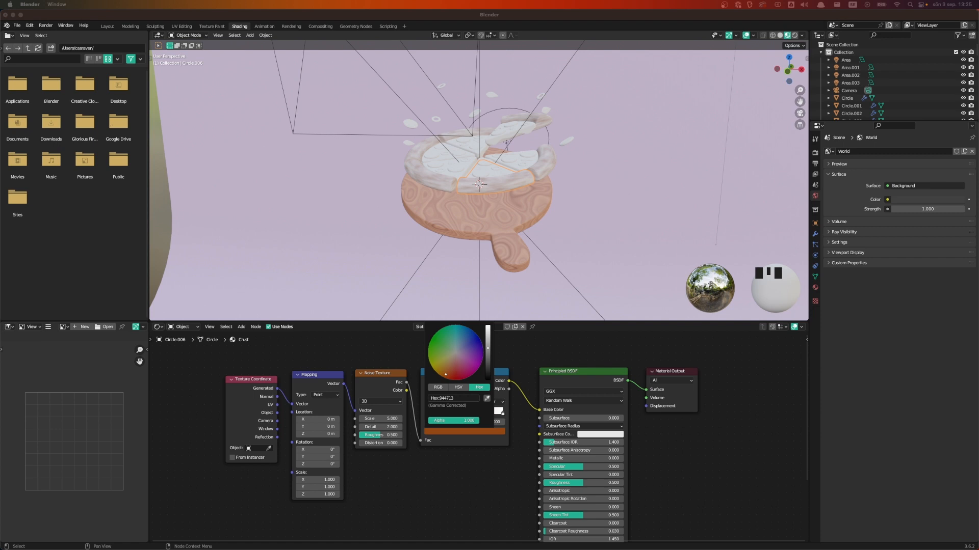
{"action": "left_click", "coordinate": [489, 438]}
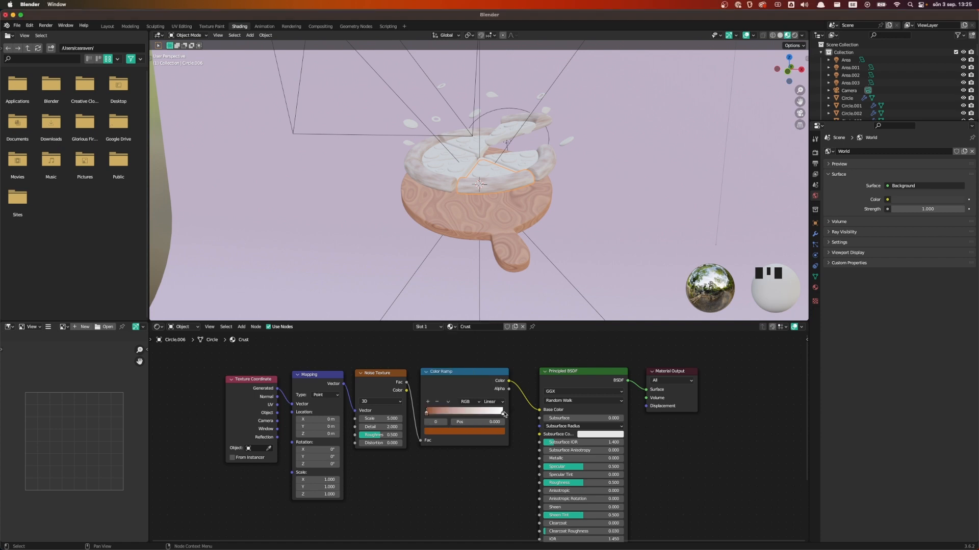
- Set the last stop of the Crust material's Color Ramp to hex color CC8C65
{"action": "left_click", "coordinate": [502, 414]}
{"action": "left_click", "coordinate": [495, 432]}
{"action": "left_click", "coordinate": [458, 399]}
{"action": "type", "text": "#CCBC65"}
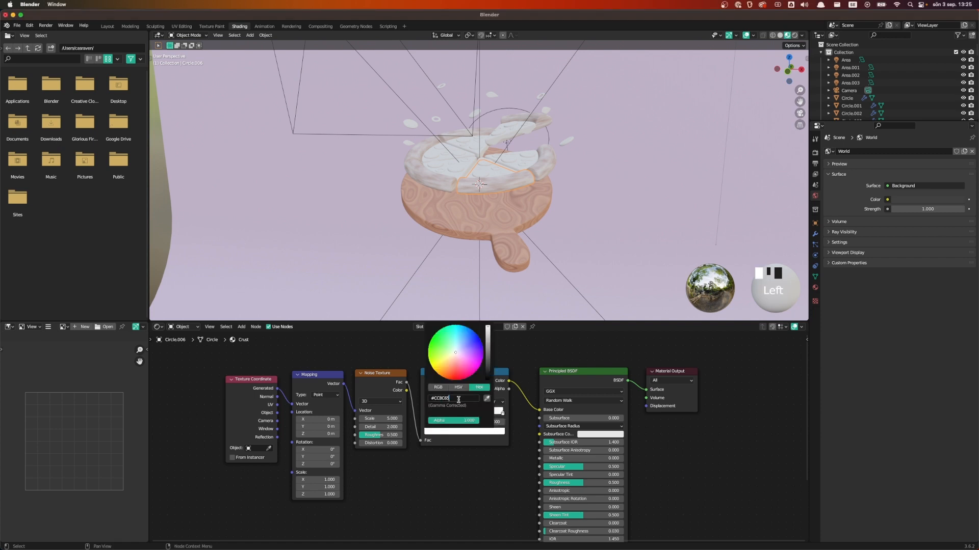
{"action": "key", "text": "Return"}
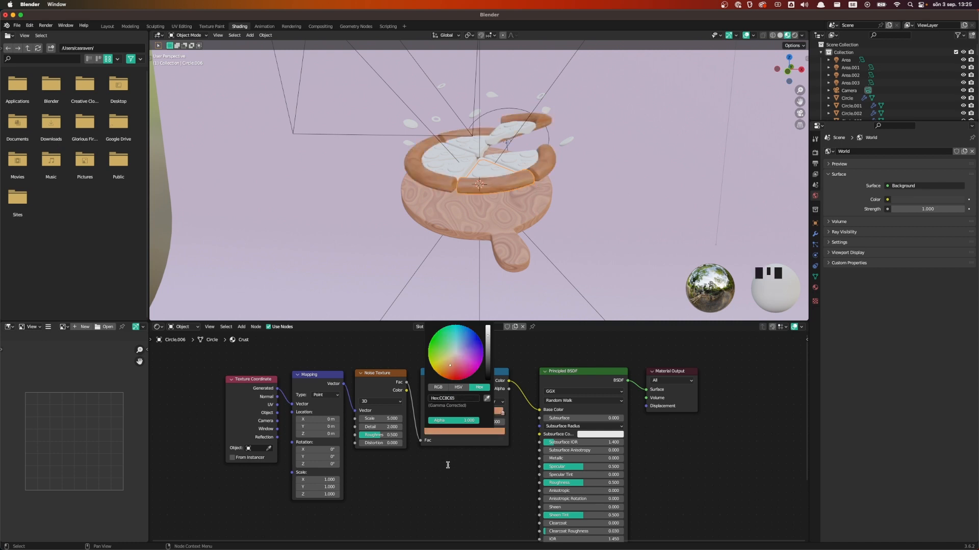
{"action": "left_click", "coordinate": [463, 473]}
- Set the Z scale of the Crust material's Mapping node to 0
{"action": "middle_click_drag", "start_coordinate": [501, 190], "coordinate": [518, 207]}
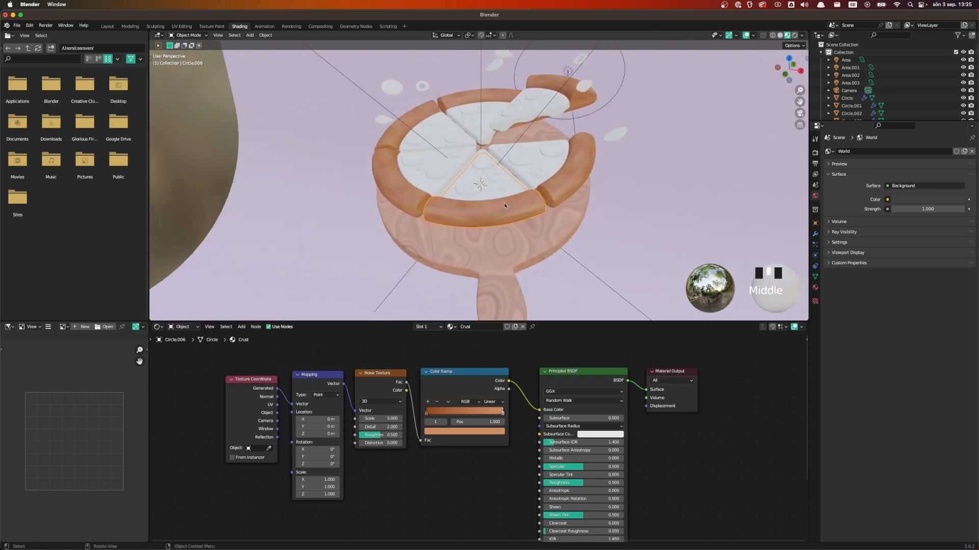
{"action": "left_click_drag", "start_coordinate": [321, 487], "coordinate": [301, 495]}
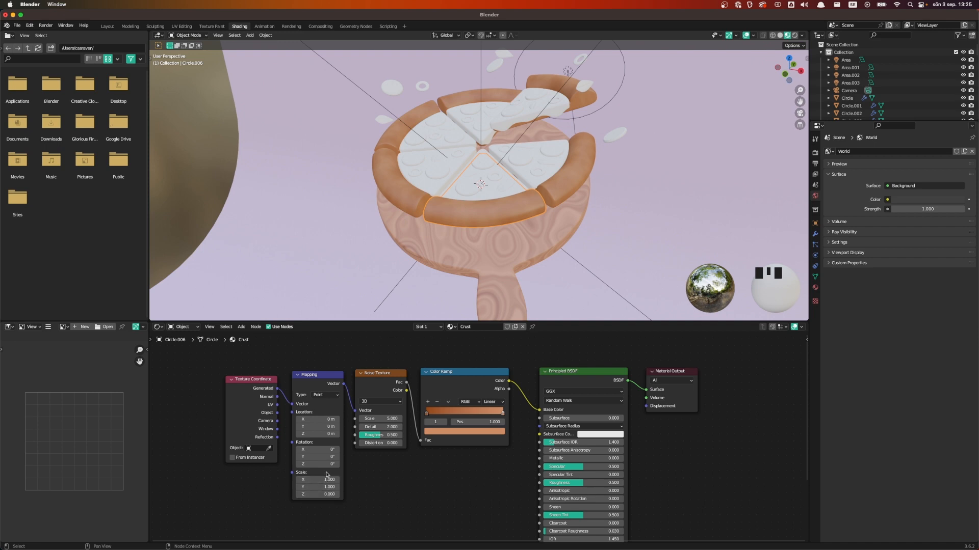
- View the scene through the camera and switch the viewport to Rendered shading
{"action": "middle_click_drag", "start_coordinate": [466, 224], "coordinate": [493, 217]}
{"action": "key", "text": "grave"}
{"action": "left_click", "coordinate": [581, 188]}
{"action": "scroll", "coordinate": [533, 198], "scroll_direction": "up", "scroll_amount": 2}
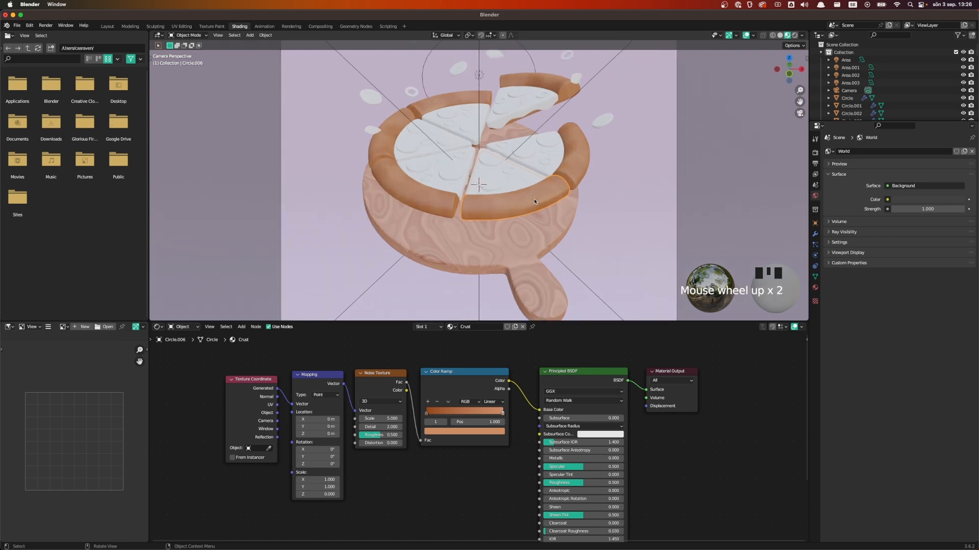
{"action": "middle_click_drag", "start_coordinate": [534, 200], "coordinate": [571, 187]}
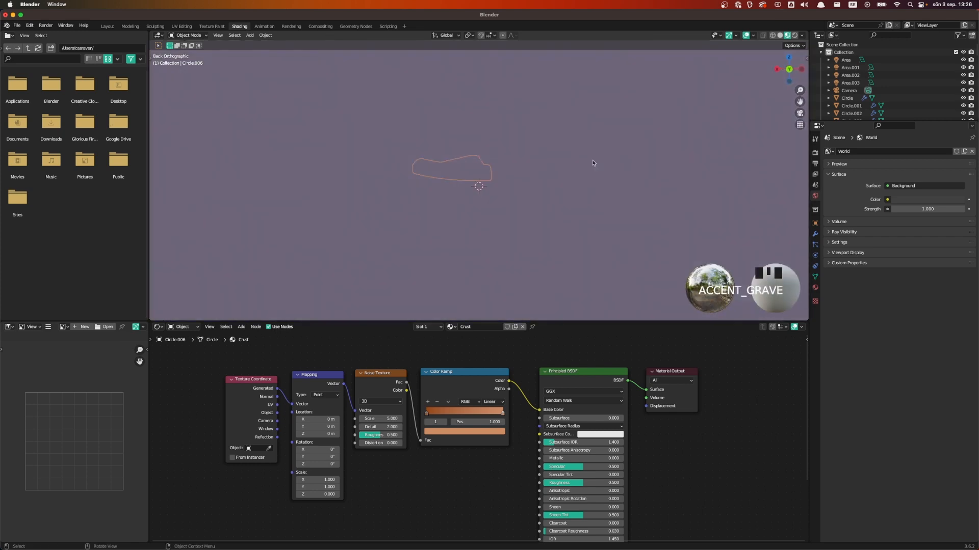
{"action": "key", "text": "grave"}
{"action": "left_click", "coordinate": [520, 207]}
{"action": "key", "text": "z"}
{"action": "left_click", "coordinate": [555, 187]}
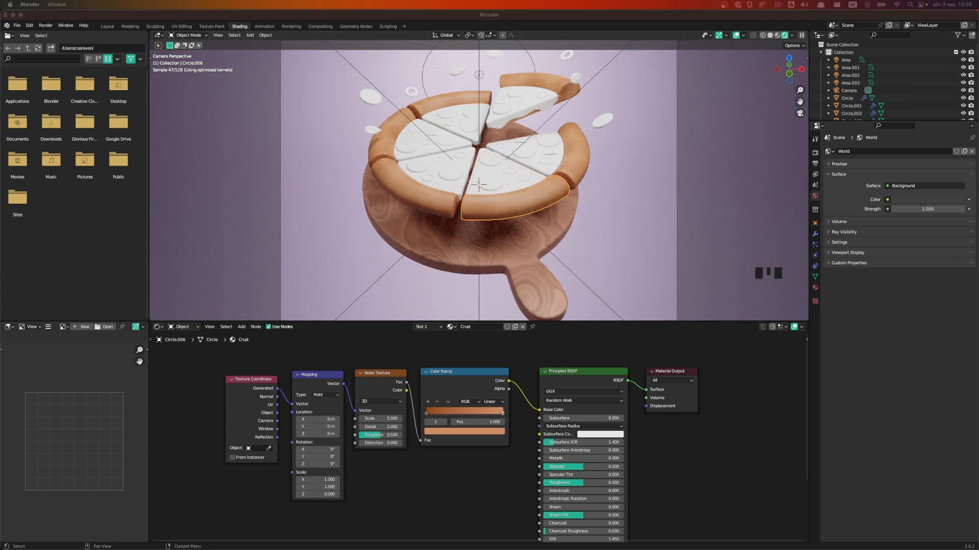
- Create a new material named Cheese on the cheese layer of the pizza slices
{"action": "left_click", "coordinate": [466, 166]}
{"action": "left_click", "coordinate": [457, 167]}
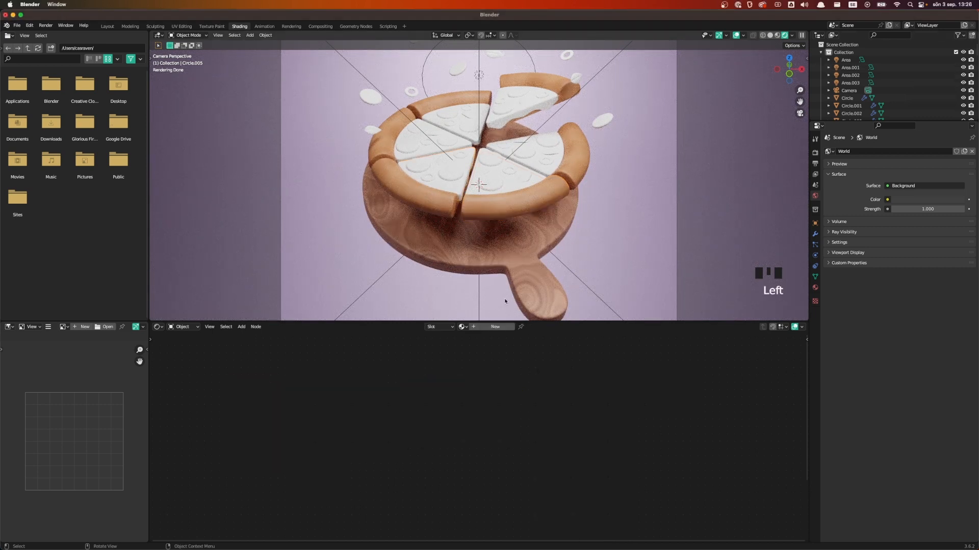
{"action": "left_click", "coordinate": [492, 329]}
{"action": "left_click", "coordinate": [474, 329]}
{"action": "type", "text": "Ch"}
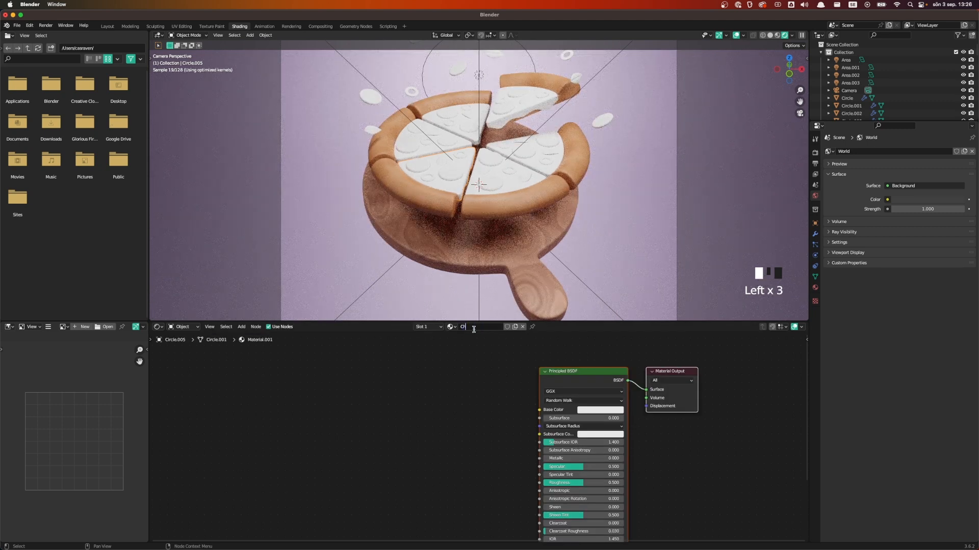
{"action": "type", "text": "eese"}
{"action": "key", "text": "Return"}
- Set the Cheese material's Base Color to hex E7B256 and its Roughness to 0.2
{"action": "left_click", "coordinate": [597, 409]}
{"action": "left_click", "coordinate": [600, 377]}
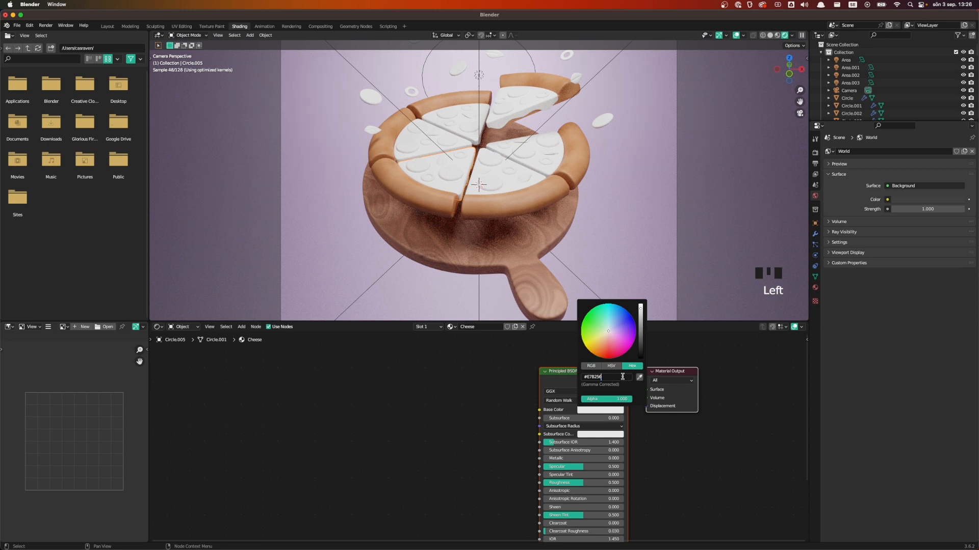
{"action": "key", "text": "Return"}
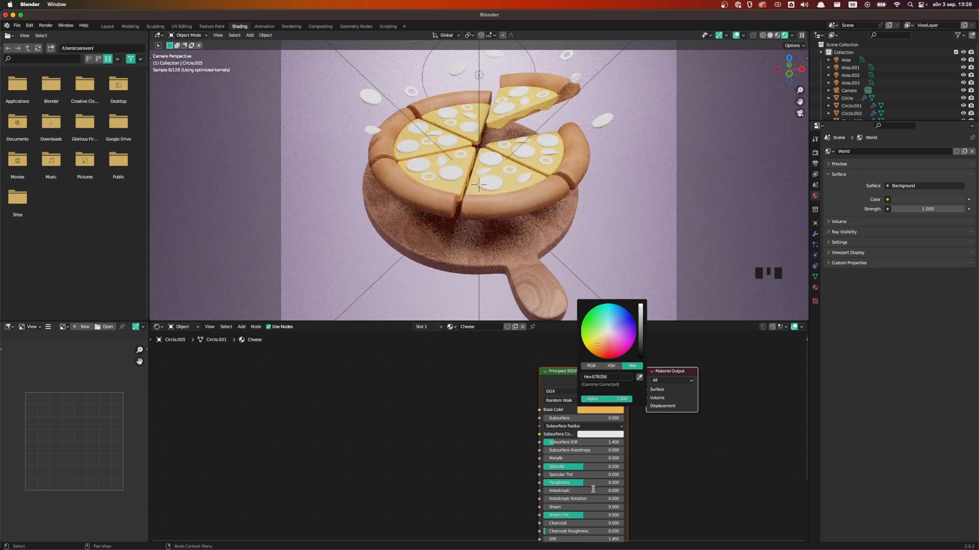
{"action": "left_click", "coordinate": [604, 486]}
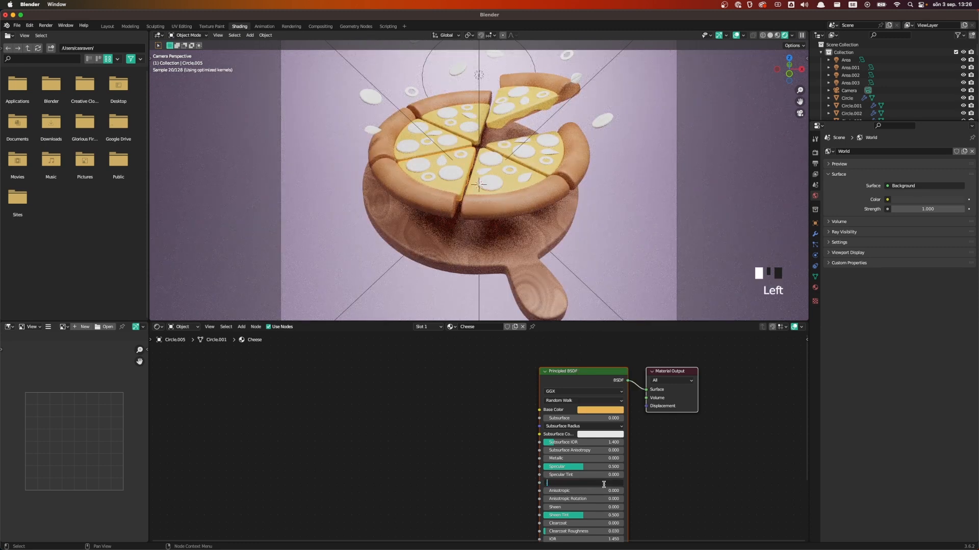
{"action": "type", "text": ".2"}
{"action": "left_click", "coordinate": [815, 234]}
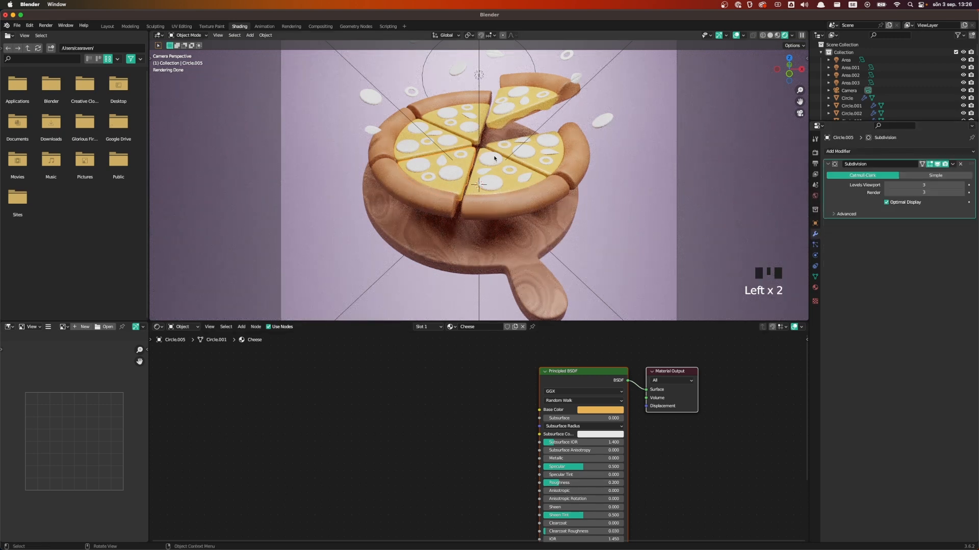
- Create a new material named Pepperoni on the floating pepperoni slice beside the pizza
{"action": "left_click", "coordinate": [599, 124]}
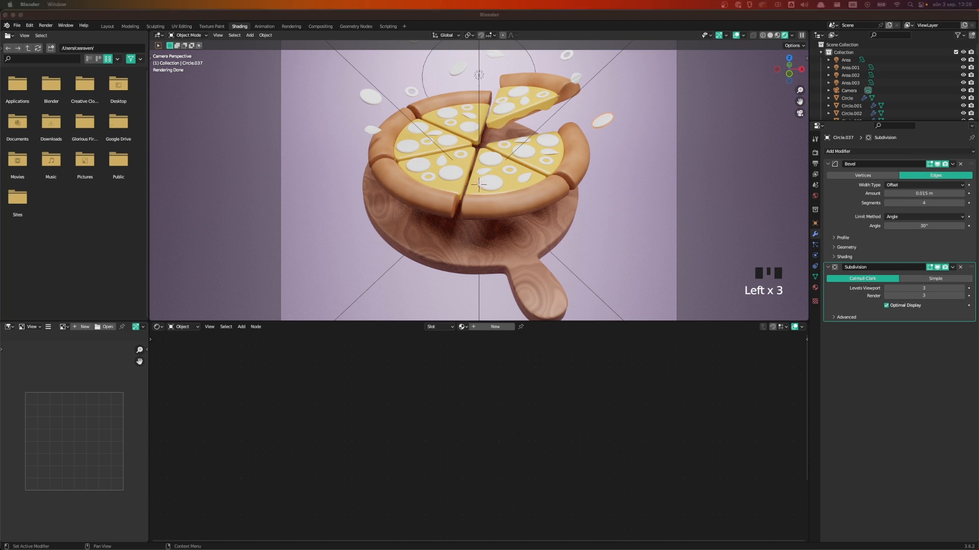
{"action": "left_click", "coordinate": [493, 327]}
{"action": "left_click", "coordinate": [475, 327]}
{"action": "type", "text": "Pepperoni"}
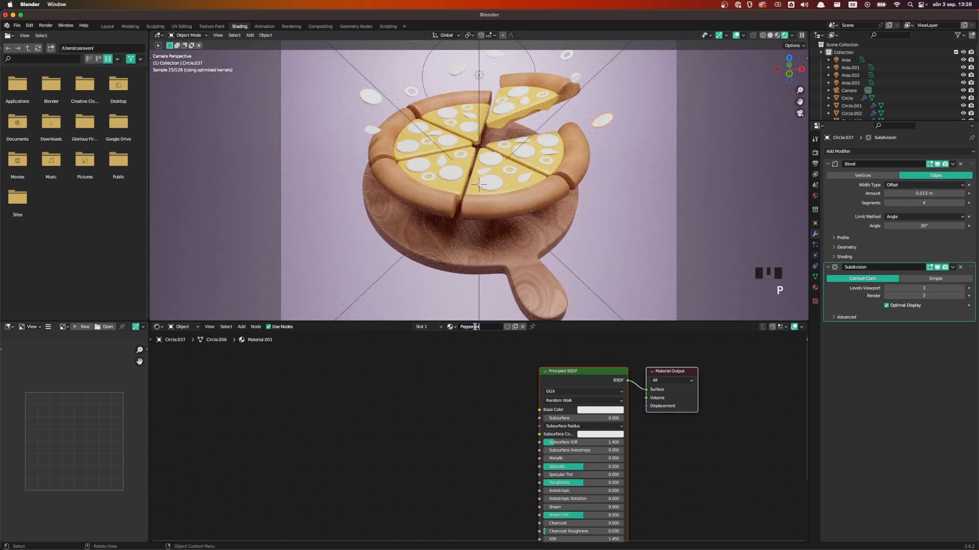
{"action": "key", "text": "Return"}
- Set the Pepperoni material's Base Color to hex E7463D and its Roughness to 0.3
{"action": "left_click", "coordinate": [600, 410]}
{"action": "left_click", "coordinate": [602, 377]}
{"action": "type", "text": "#E7463D"}
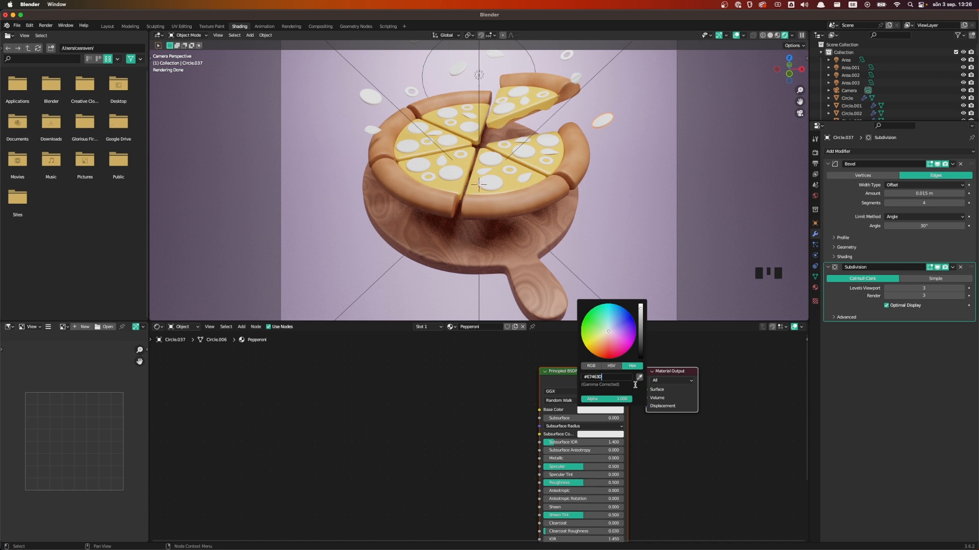
{"action": "key", "text": "Return"}
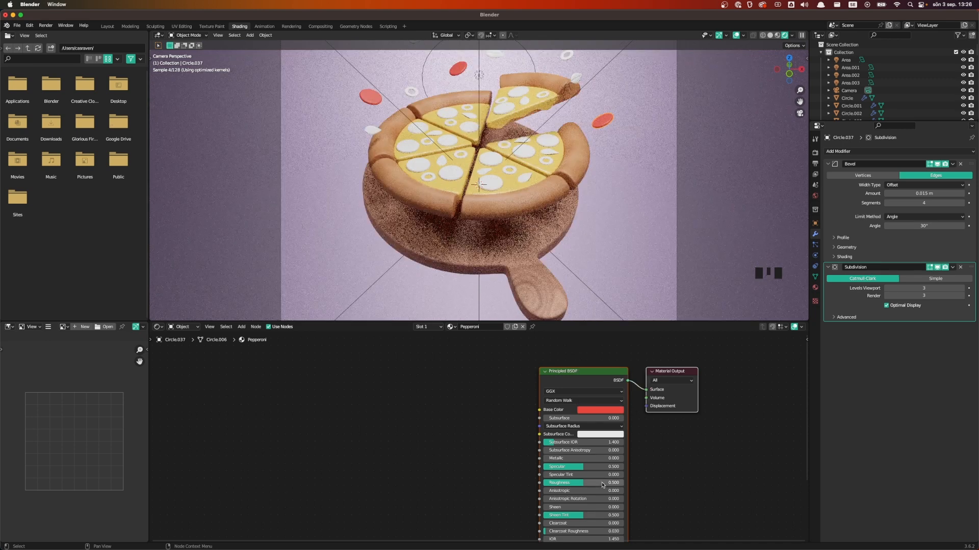
{"action": "left_click", "coordinate": [602, 483]}
{"action": "type", "text": ".3"}
{"action": "key", "text": "Return"}
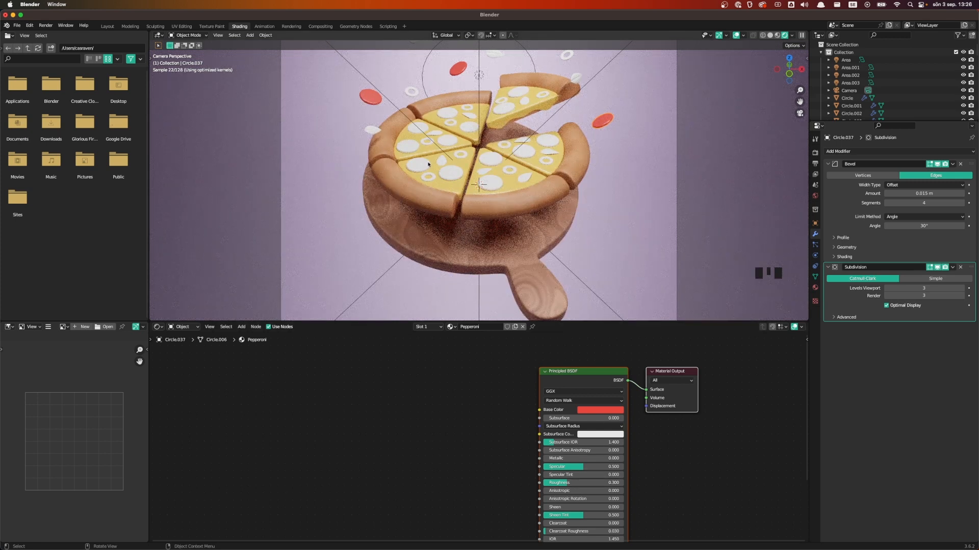
- Link the Pepperoni material from a floating pepperoni slice to the pepperoni on the pizza, then deselect them
{"action": "left_click", "coordinate": [417, 163]}
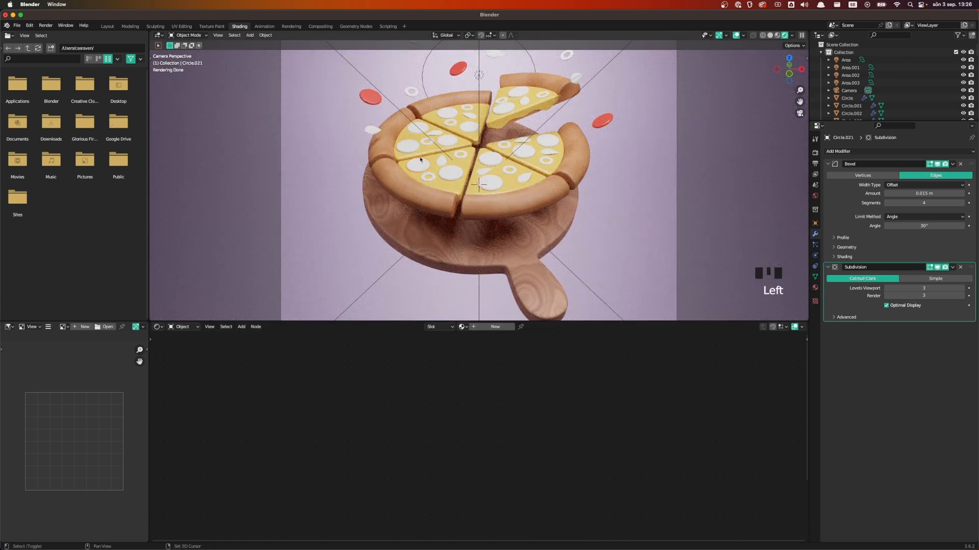
{"action": "left_click", "coordinate": [375, 99], "text": "shift"}
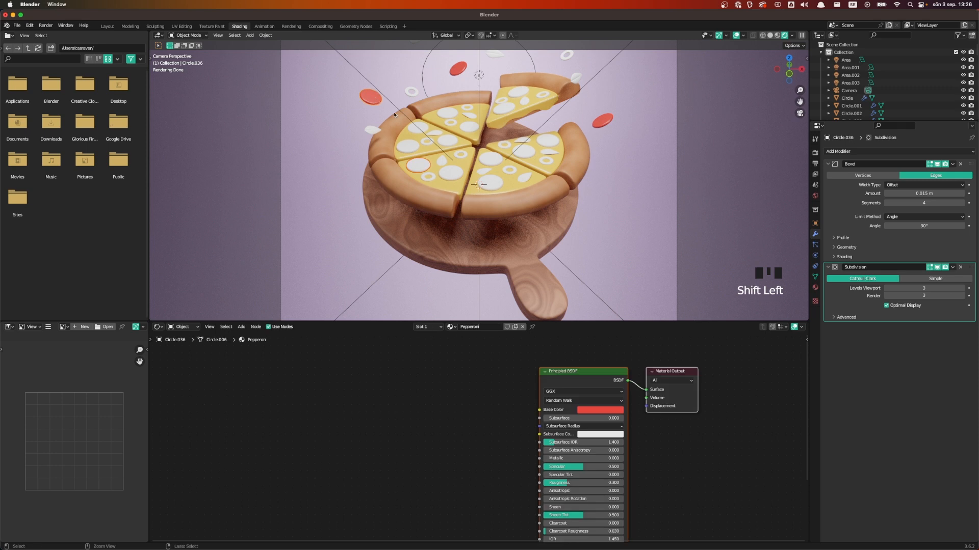
{"action": "key", "text": "ctrl+l"}
{"action": "mouse_move", "coordinate": [395, 113]}
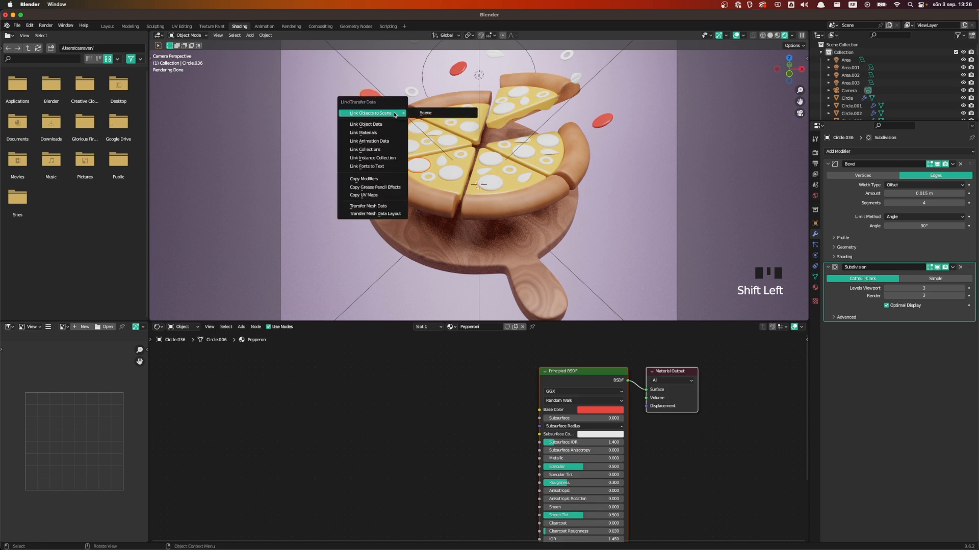
{"action": "left_click", "coordinate": [363, 133]}
{"action": "left_click", "coordinate": [629, 202]}
- Create a new material named Olive on the floating olive ring above the raised pizza slice
{"action": "scroll", "coordinate": [632, 194], "scroll_direction": "down", "scroll_amount": 2}
{"action": "middle_click_drag", "start_coordinate": [633, 192], "coordinate": [550, 108]}
{"action": "key", "text": "grave"}
{"action": "left_click", "coordinate": [563, 203]}
{"action": "scroll", "coordinate": [576, 148], "scroll_direction": "down", "scroll_amount": 2}
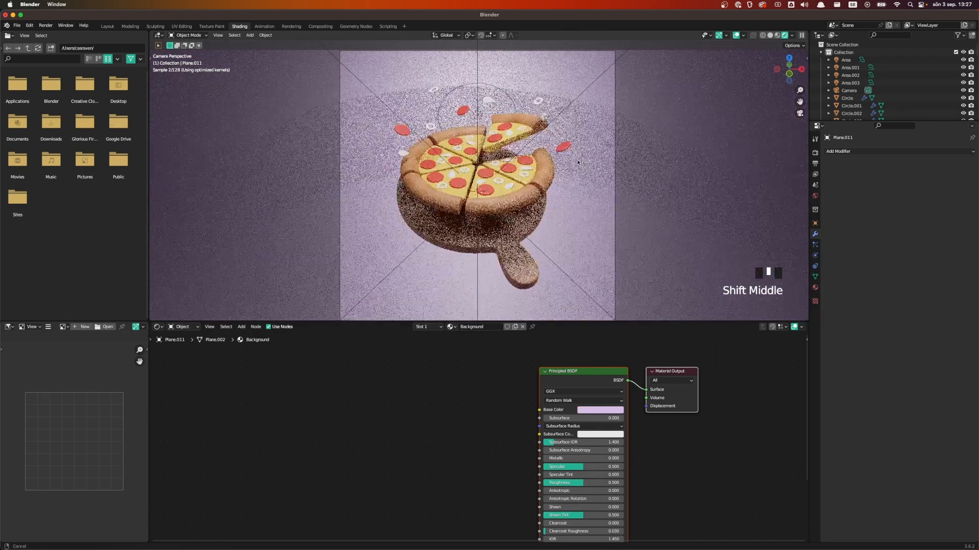
{"action": "left_click", "coordinate": [539, 101]}
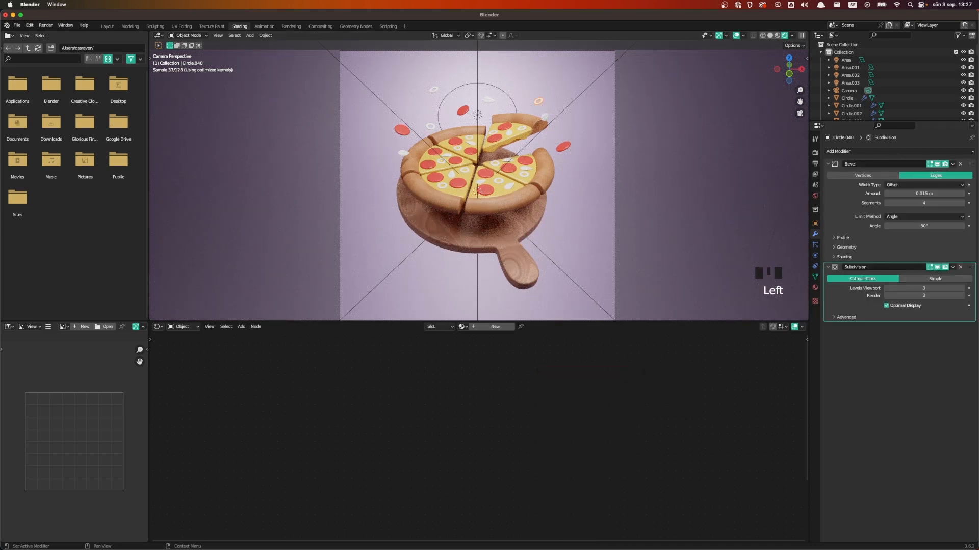
{"action": "left_click", "coordinate": [508, 327]}
{"action": "left_click", "coordinate": [490, 329]}
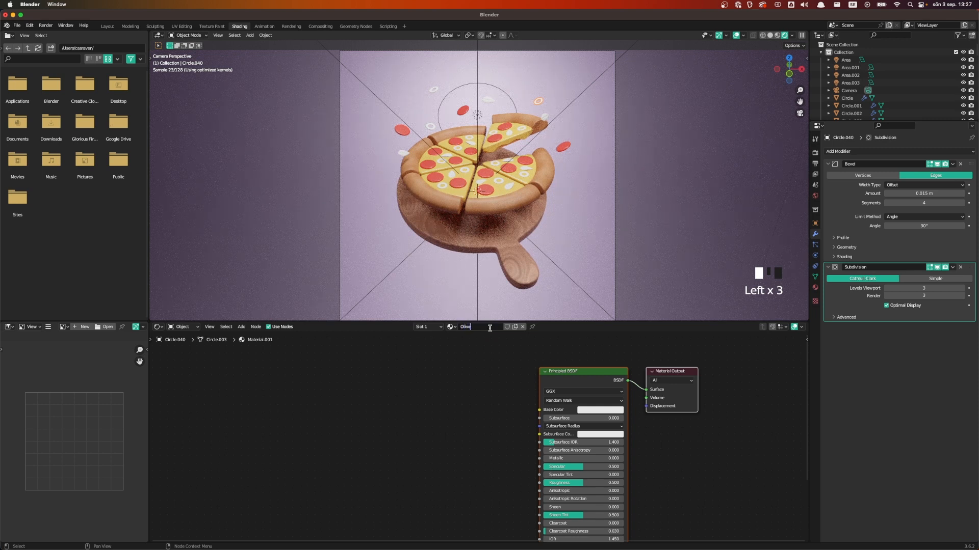
{"action": "type", "text": "Olive"}
- Set the Olive material's Base Color to hex 3D3D3D and its Roughness to 0.3
{"action": "left_click", "coordinate": [600, 410]}
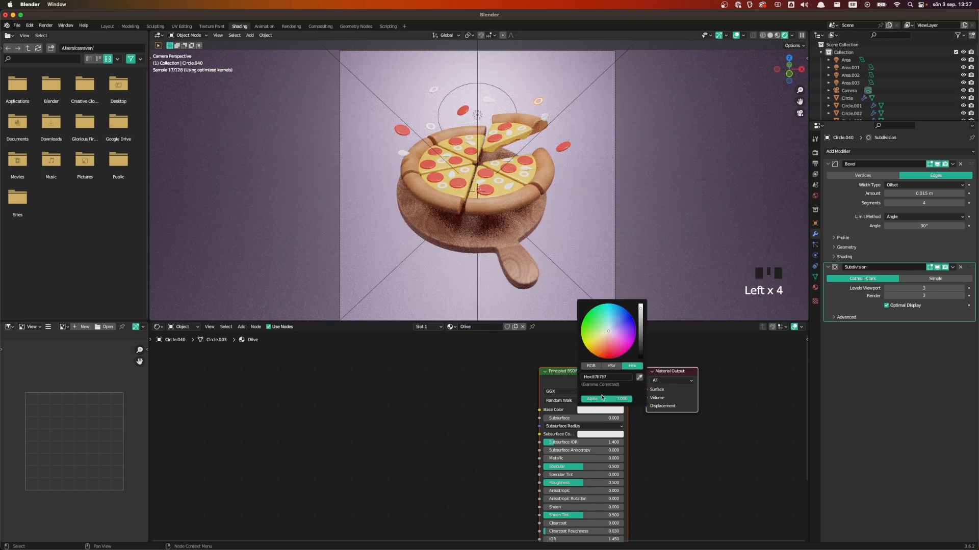
{"action": "left_click", "coordinate": [607, 379]}
{"action": "type", "text": "#3D3D3D"}
{"action": "key", "text": "Return"}
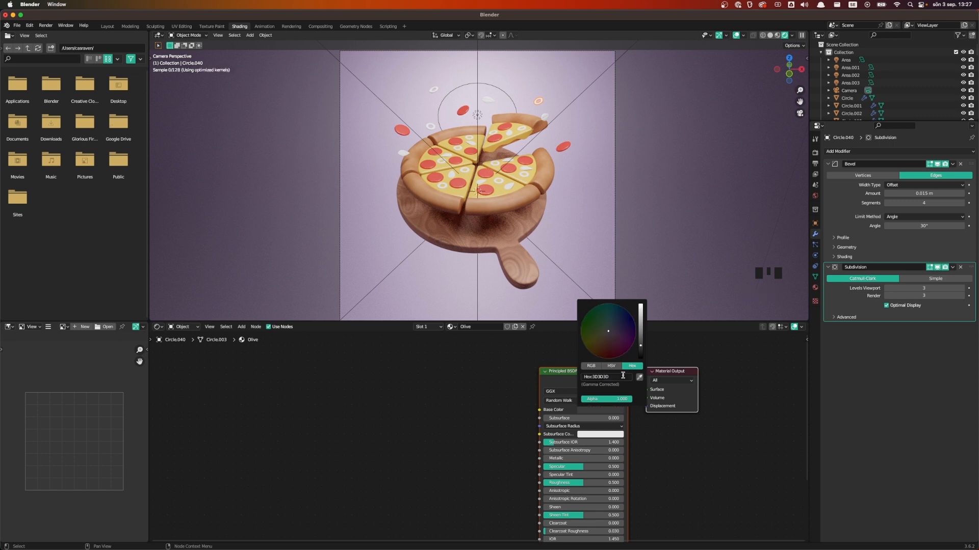
{"action": "left_click", "coordinate": [599, 483]}
{"action": "type", "text": ".3"}
{"action": "key", "text": "Return"}
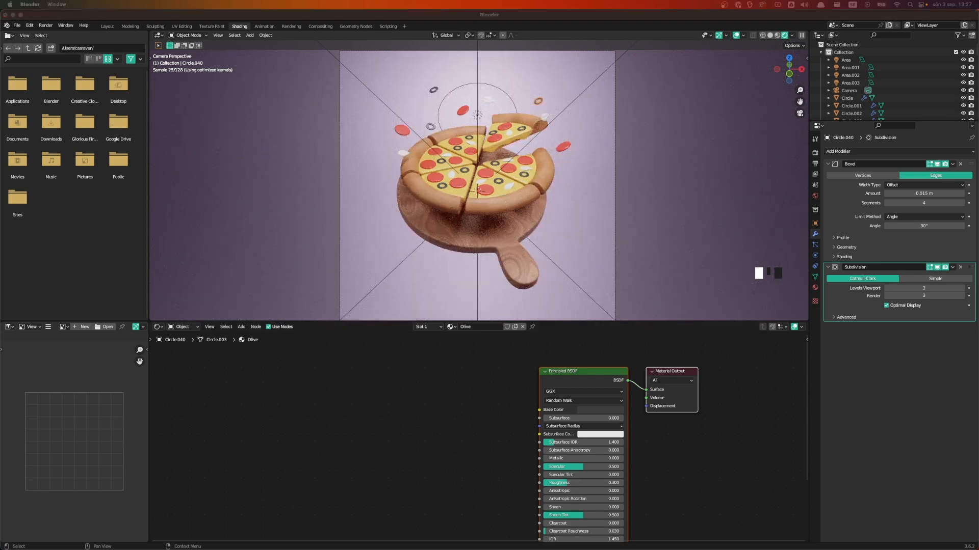
- Create a new material named Basil on the floating basil leaf beside the crust
{"action": "left_click", "coordinate": [404, 153]}
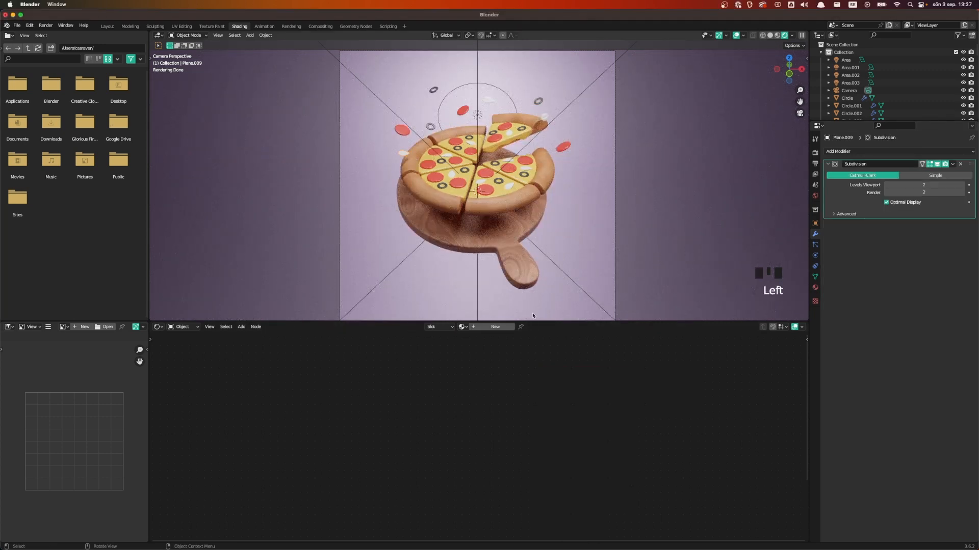
{"action": "left_click", "coordinate": [498, 330]}
{"action": "left_click", "coordinate": [486, 329]}
{"action": "type", "text": "Basil"}
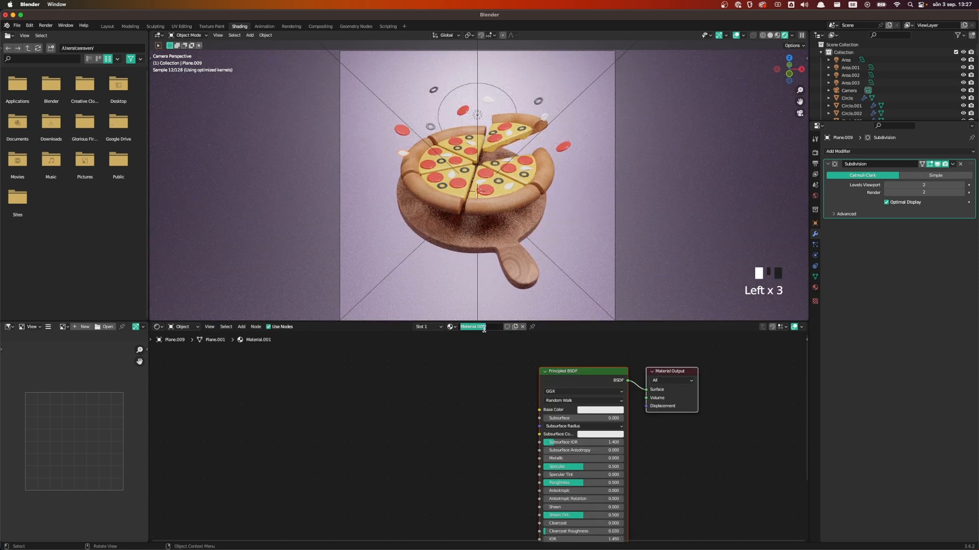
{"action": "key", "text": "Return"}
- Set the Basil material's Base Color to hex 15D85B and its Roughness to 0.3
{"action": "left_click", "coordinate": [600, 410]}
{"action": "type", "text": "#15D85B"}
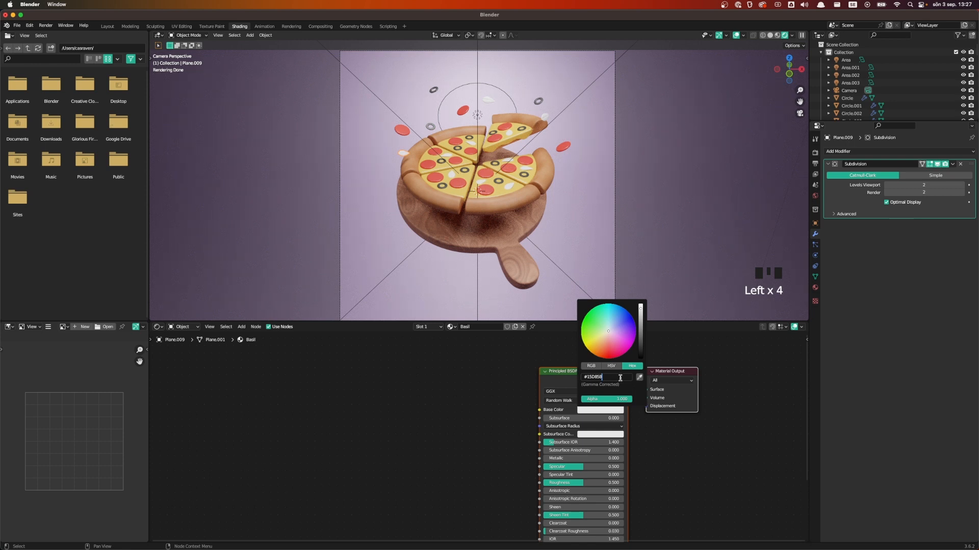
{"action": "key", "text": "Return"}
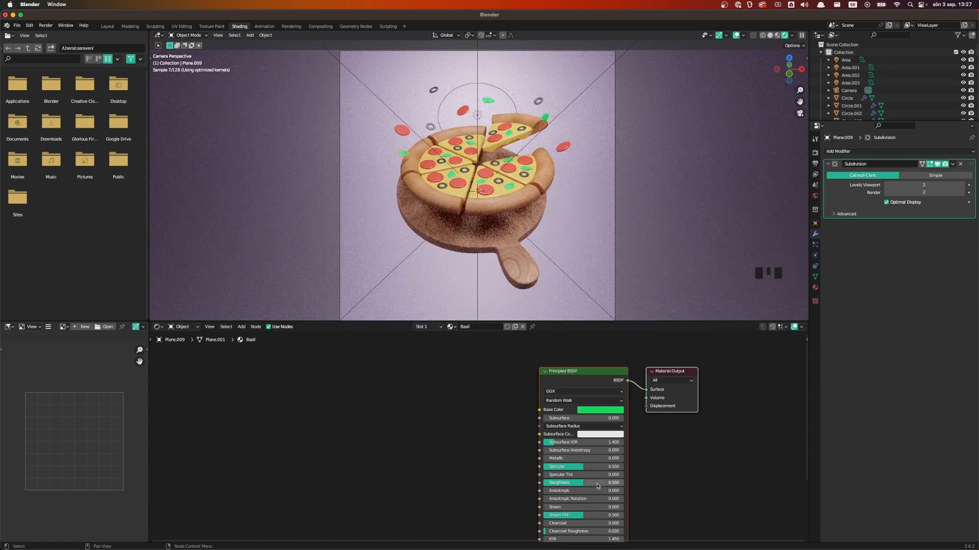
{"action": "left_click", "coordinate": [597, 484]}
{"action": "type", "text": "0.3"}
{"action": "key", "text": "Return"}
{"action": "scroll", "coordinate": [556, 188], "scroll_direction": "down", "scroll_amount": 2}
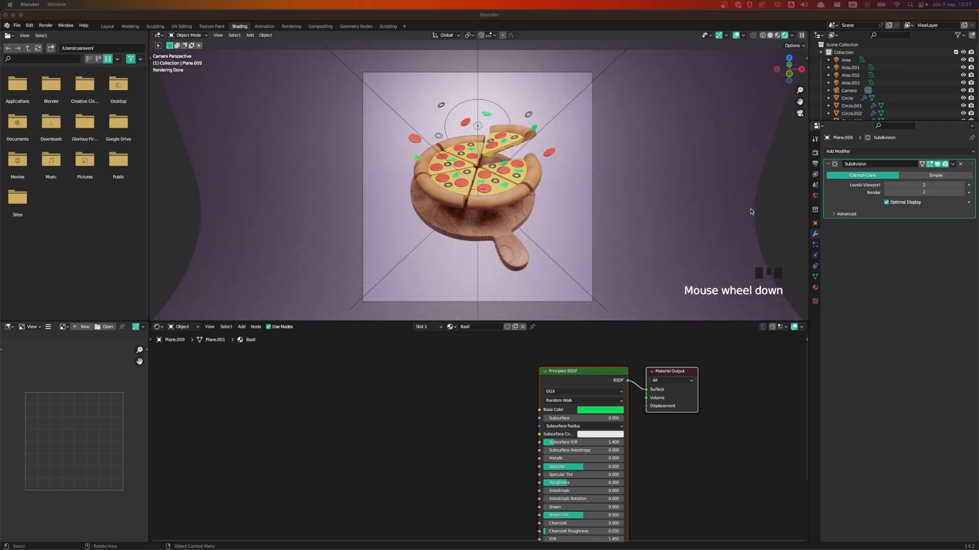
- Switch to the Layout workspace and set the World background color to hex AD26A6
{"action": "left_click", "coordinate": [107, 26]}
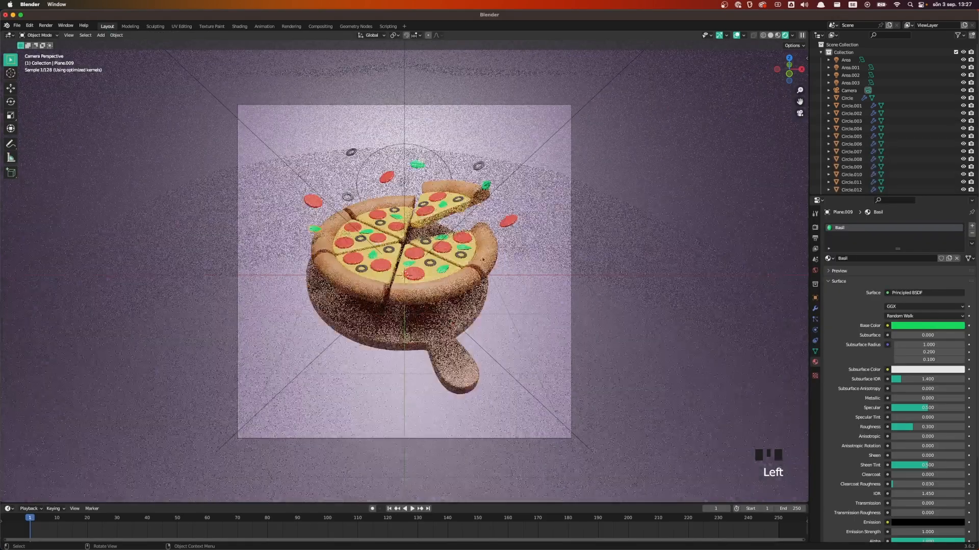
{"action": "scroll", "coordinate": [485, 260], "scroll_direction": "up", "scroll_amount": 1}
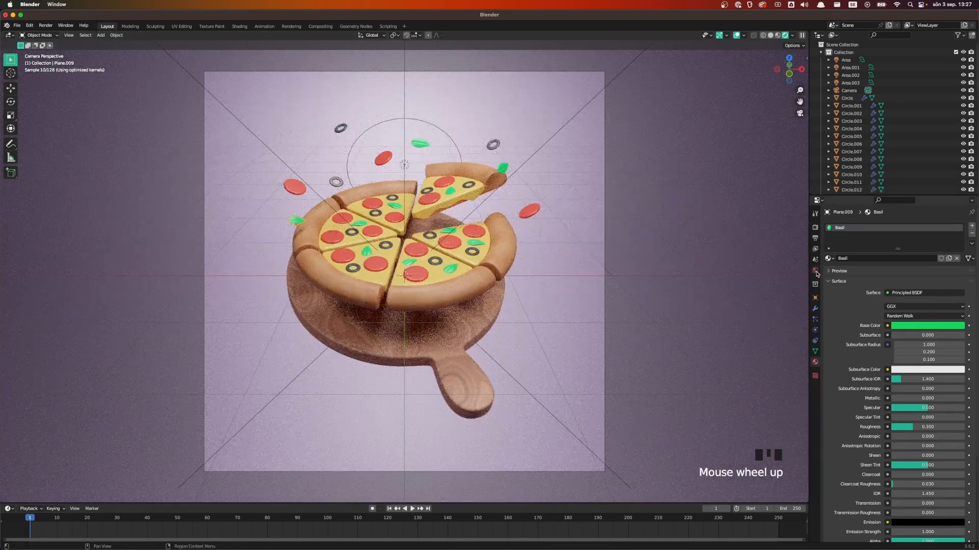
{"action": "left_click", "coordinate": [815, 270]}
{"action": "left_click", "coordinate": [905, 275]}
{"action": "left_click", "coordinate": [934, 241]}
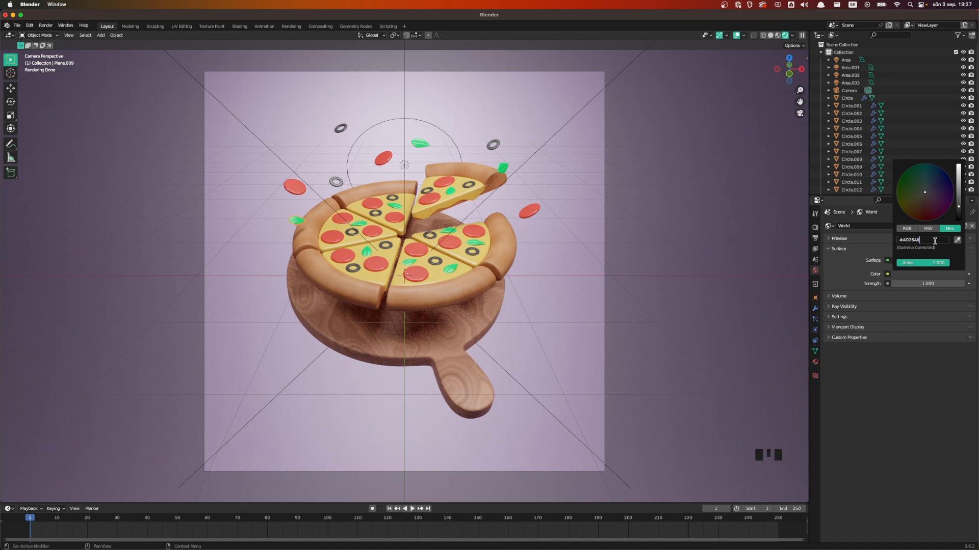
{"action": "key", "text": "Return"}
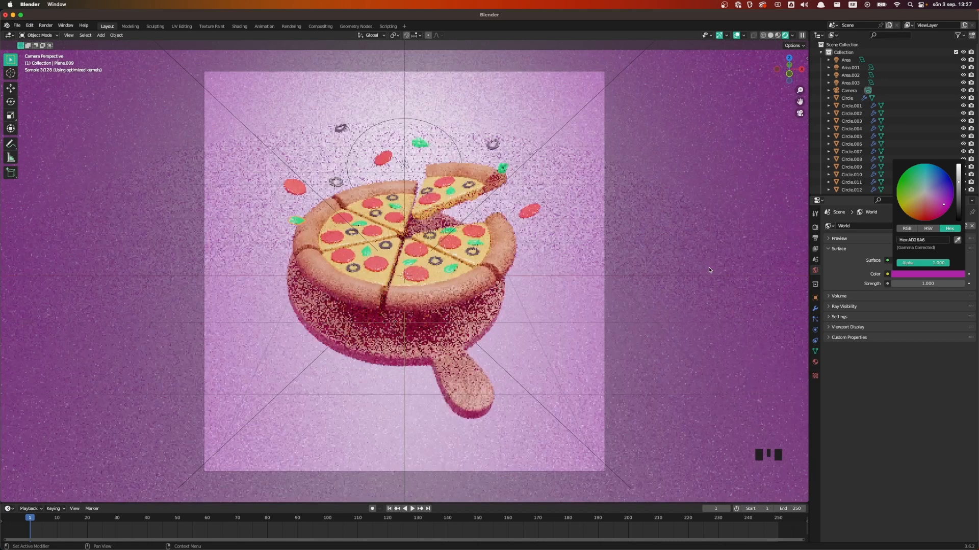
- Lower the area light above the pizza by about 0.6 m along the global Z axis
{"action": "scroll", "coordinate": [575, 216], "scroll_direction": "down", "scroll_amount": 3}
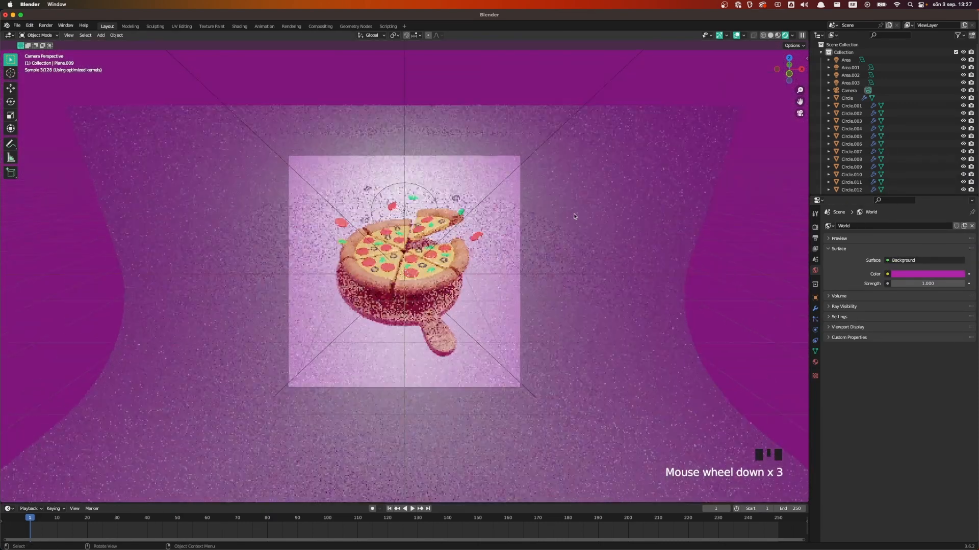
{"action": "scroll", "coordinate": [575, 218], "scroll_direction": "down", "scroll_amount": 2}
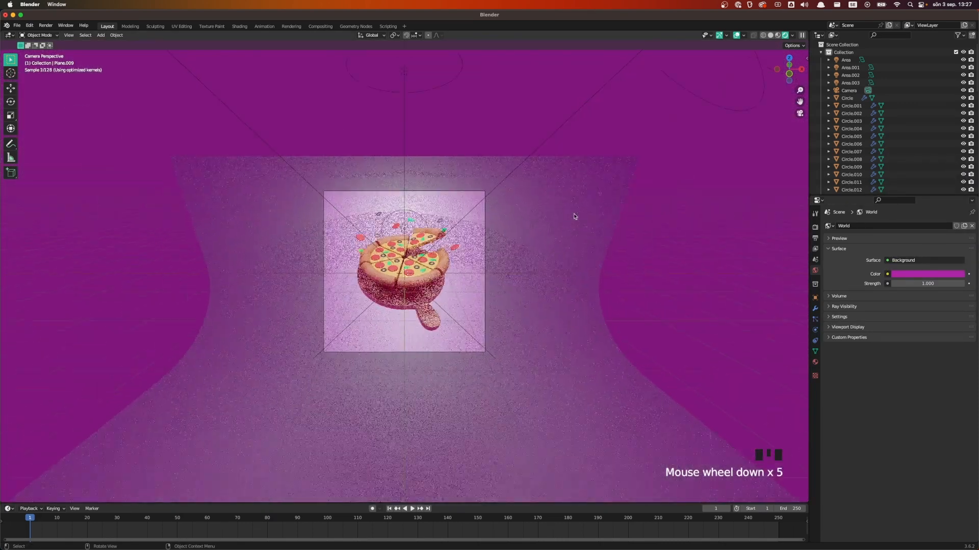
{"action": "left_click", "coordinate": [404, 72]}
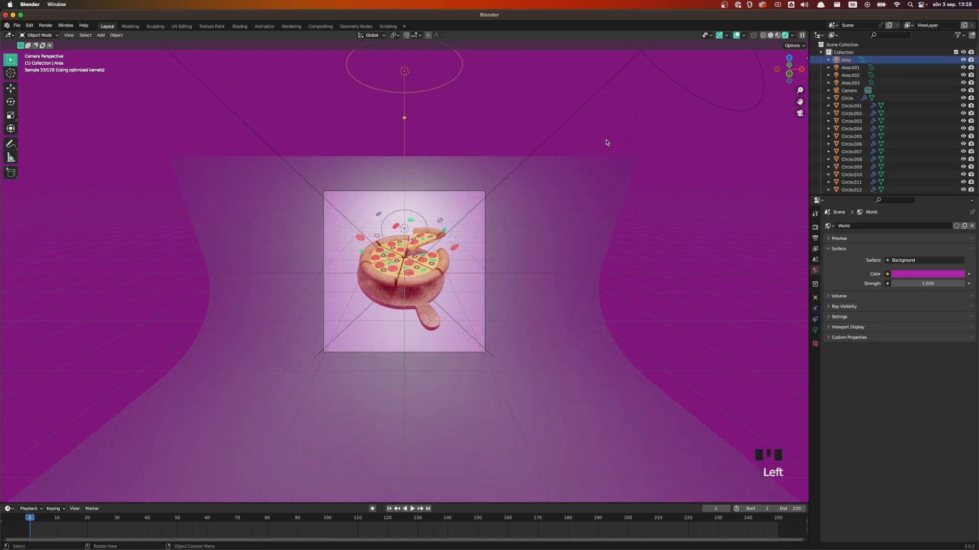
{"action": "key", "text": "g"}
{"action": "key", "text": "z"}
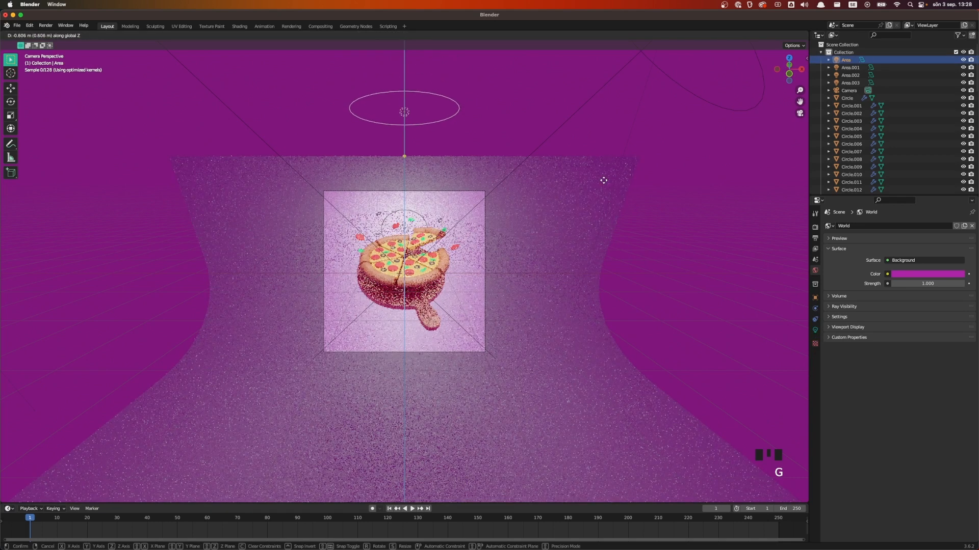
{"action": "left_click", "coordinate": [603, 181]}
- Move the angled area light Area.001 about 0.79 m closer to the pizza along its local Z axis
{"action": "left_click", "coordinate": [663, 76]}
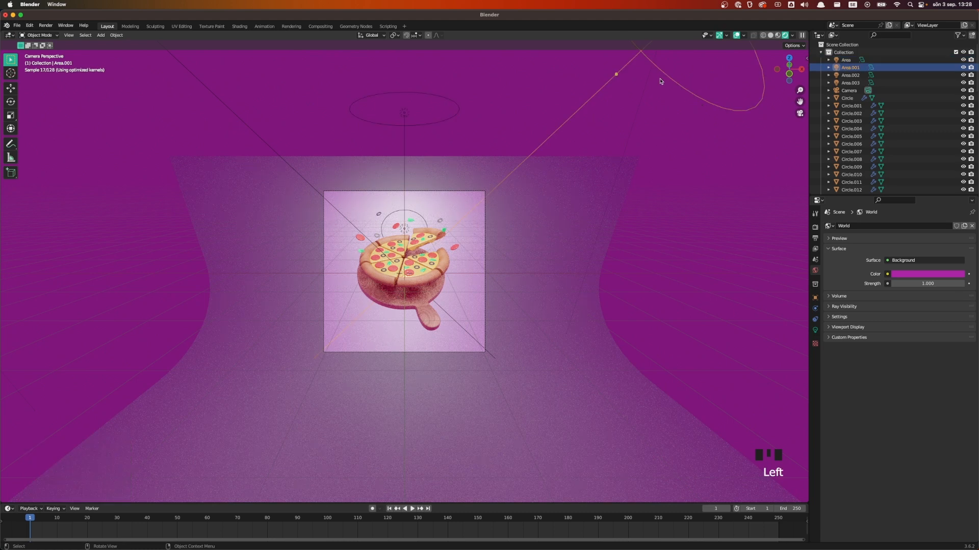
{"action": "key", "text": "g"}
{"action": "key", "text": "z"}
{"action": "key", "text": "z"}
{"action": "left_click", "coordinate": [569, 164]}
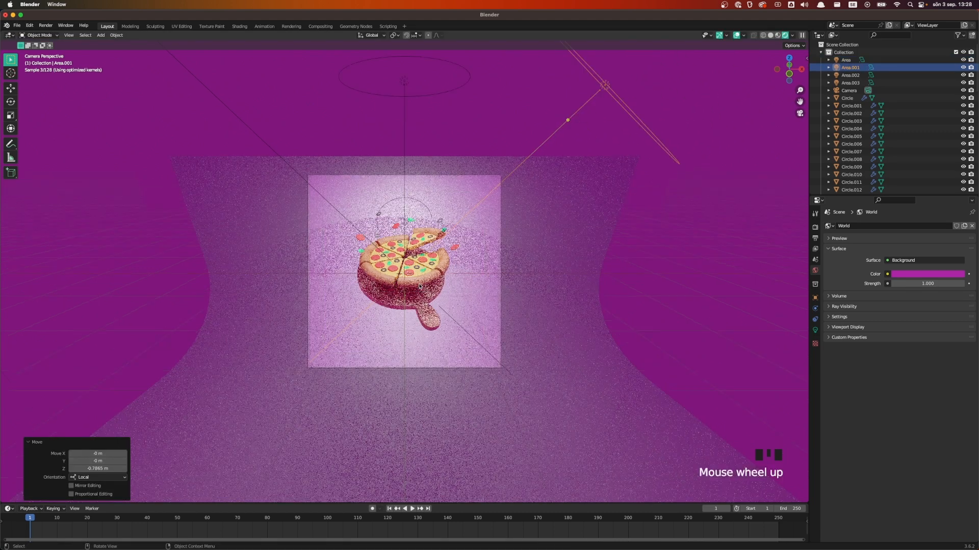
{"action": "scroll", "coordinate": [419, 283], "scroll_direction": "up", "scroll_amount": 4}
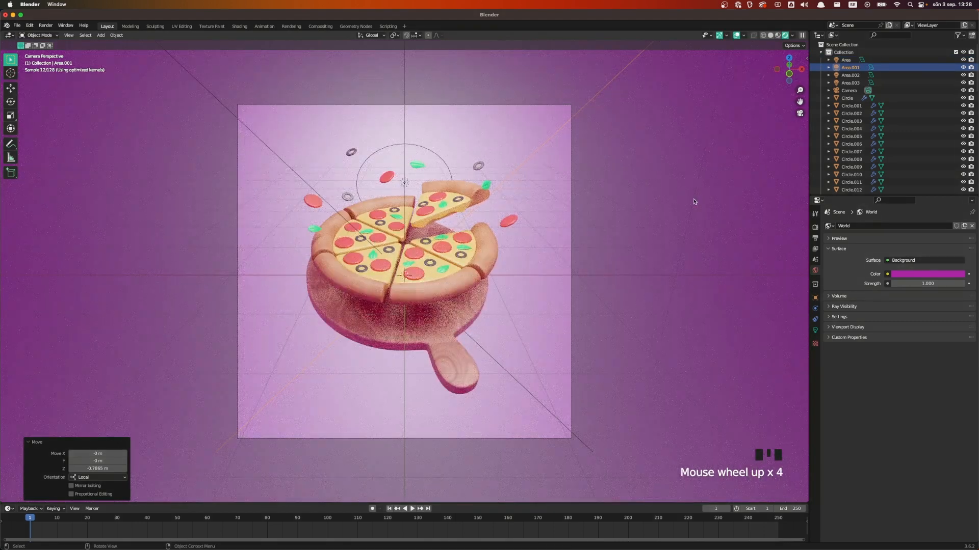
{"action": "left_click", "coordinate": [733, 199]}
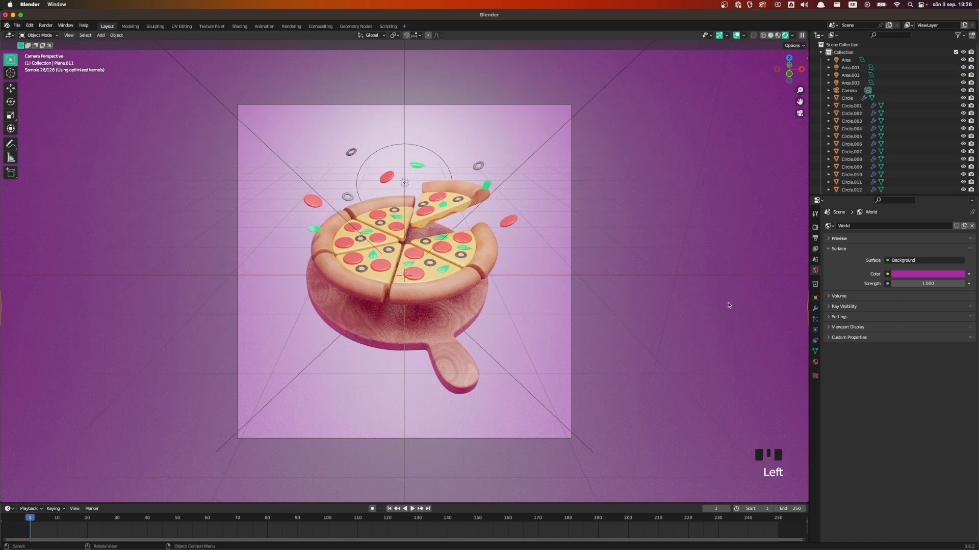